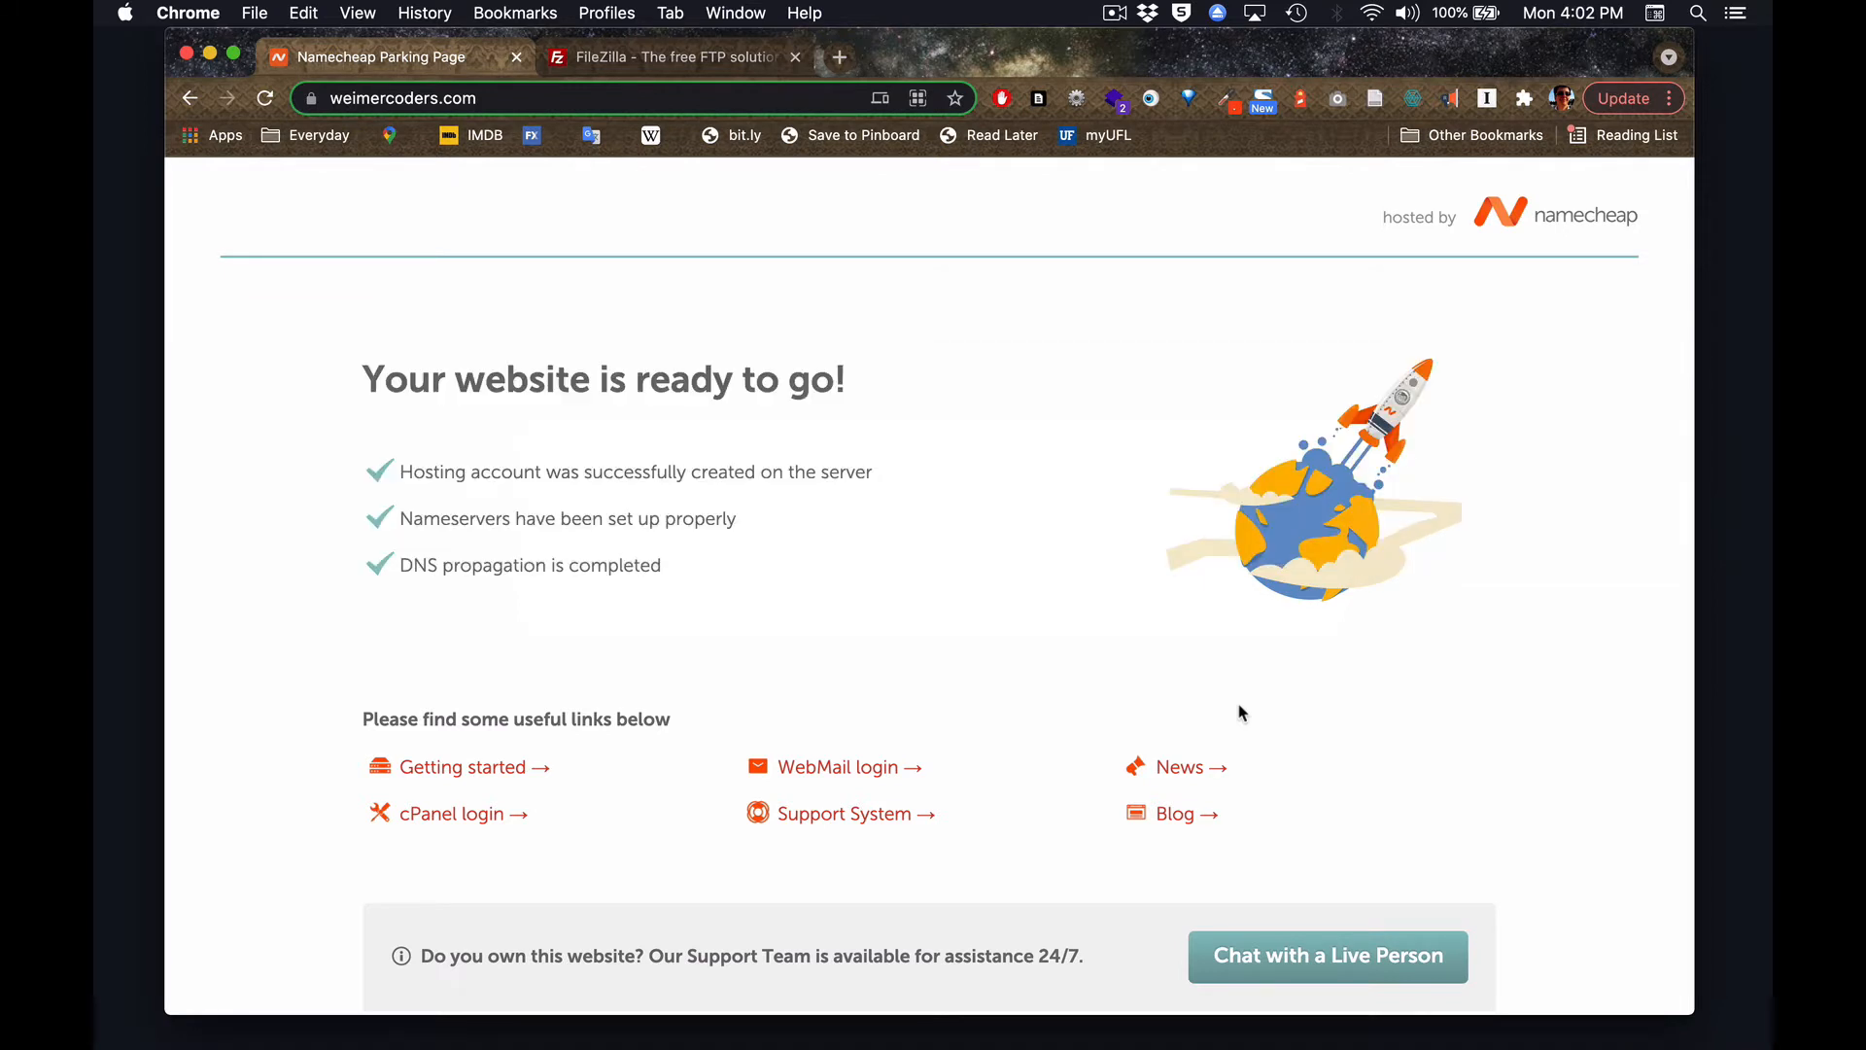
Open the FileZilla Client download page on the FileZilla website and show the additional download options for all platforms.
{"action": "left_click", "coordinate": [716, 65]}
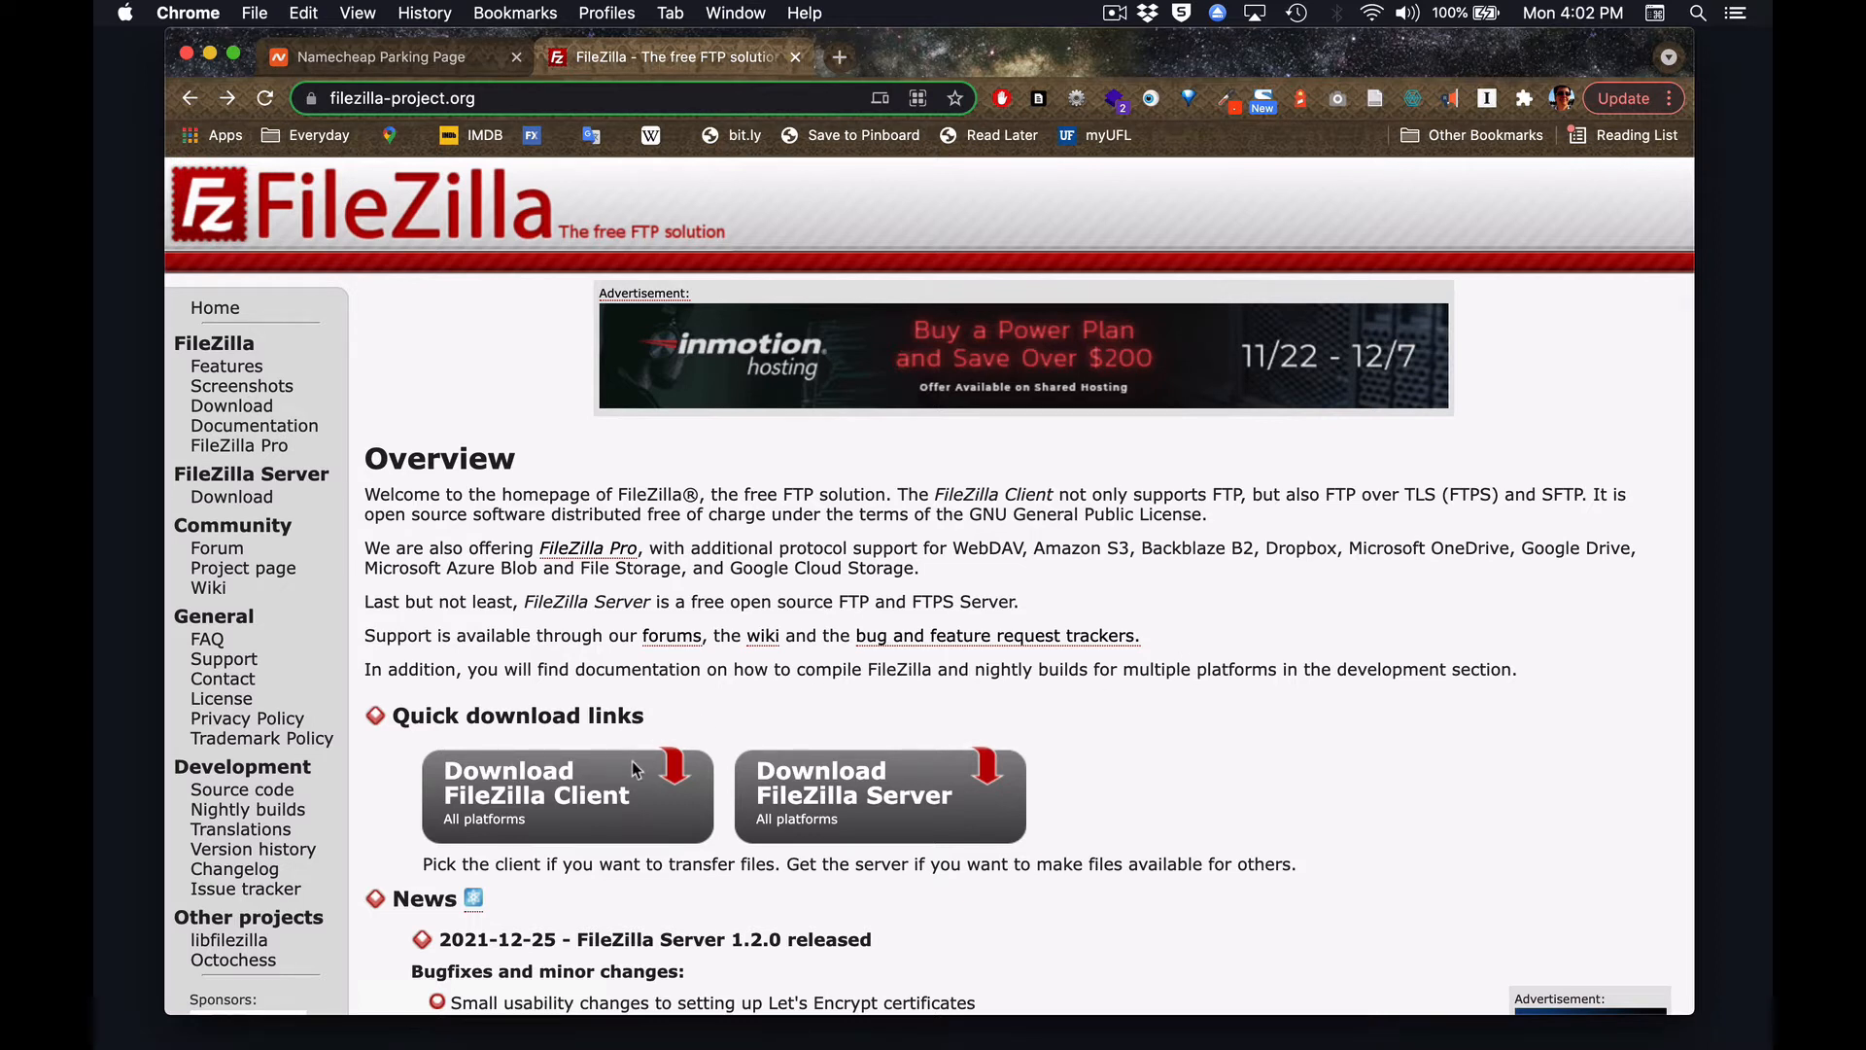
{"action": "left_click", "coordinate": [591, 799]}
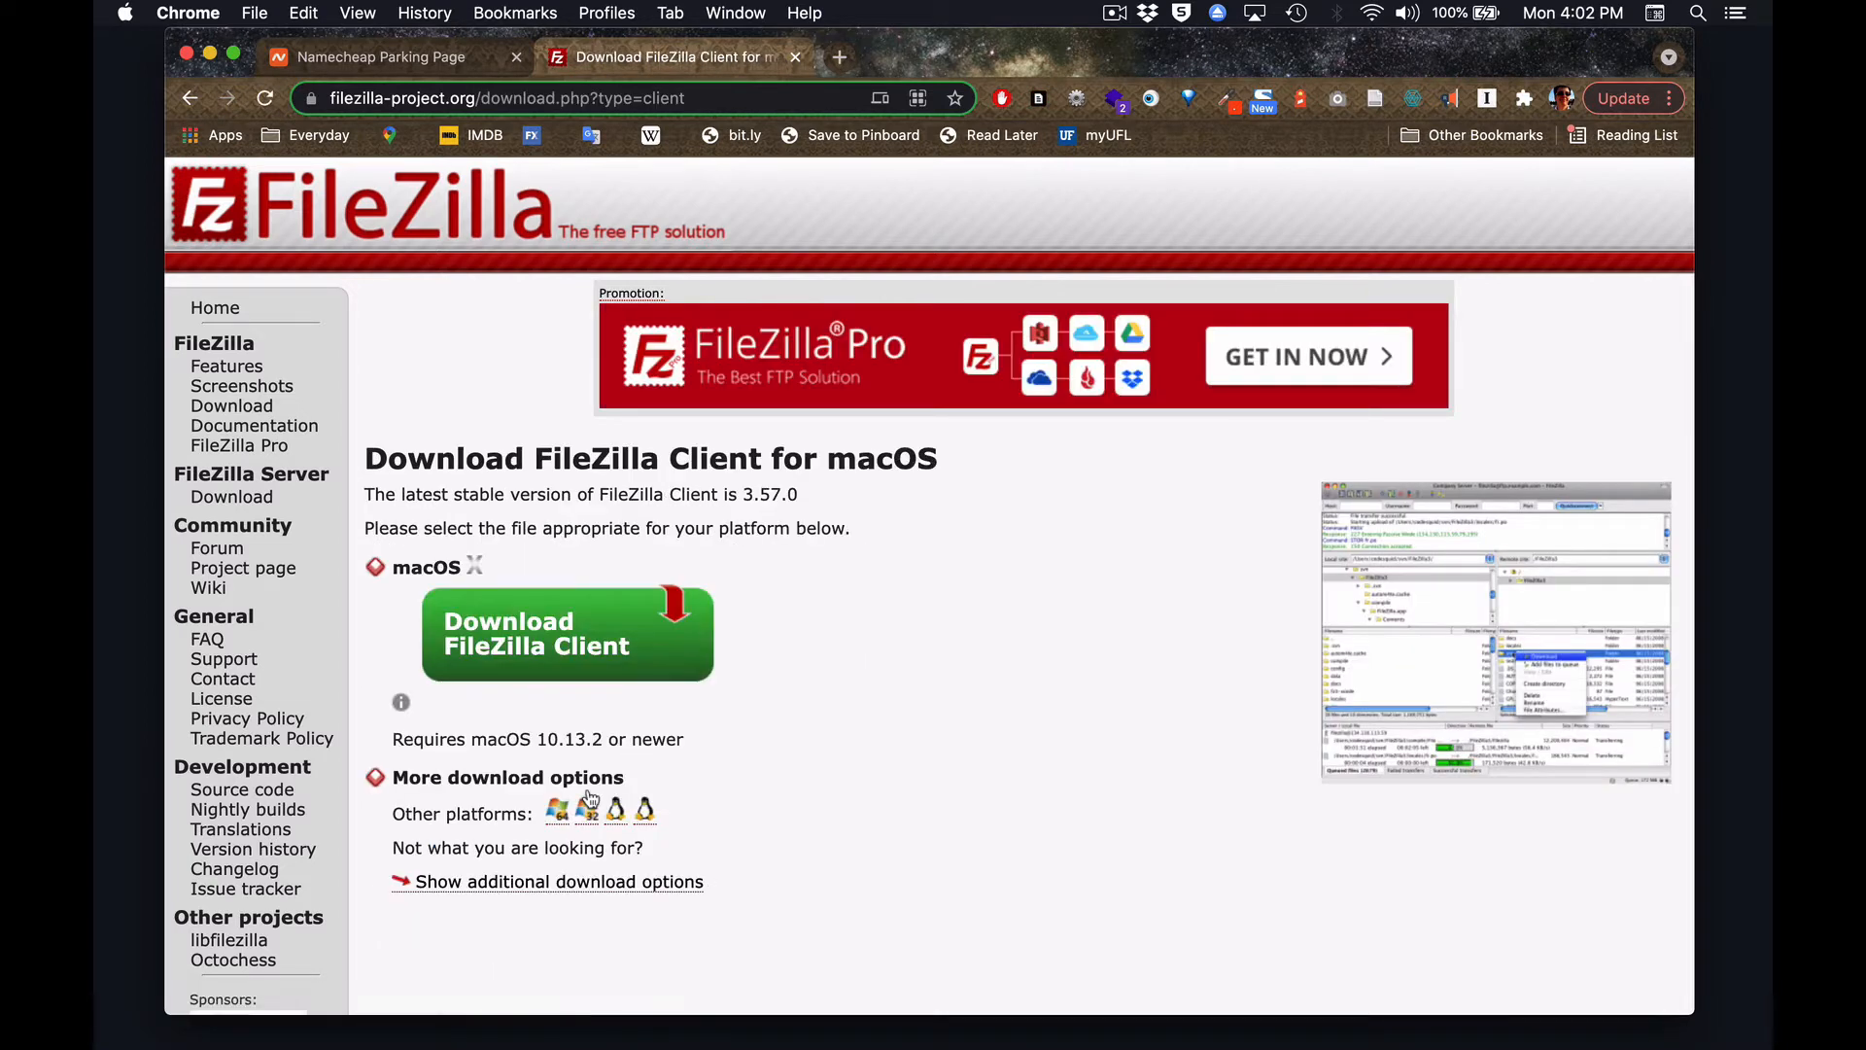
{"action": "left_click", "coordinate": [445, 885]}
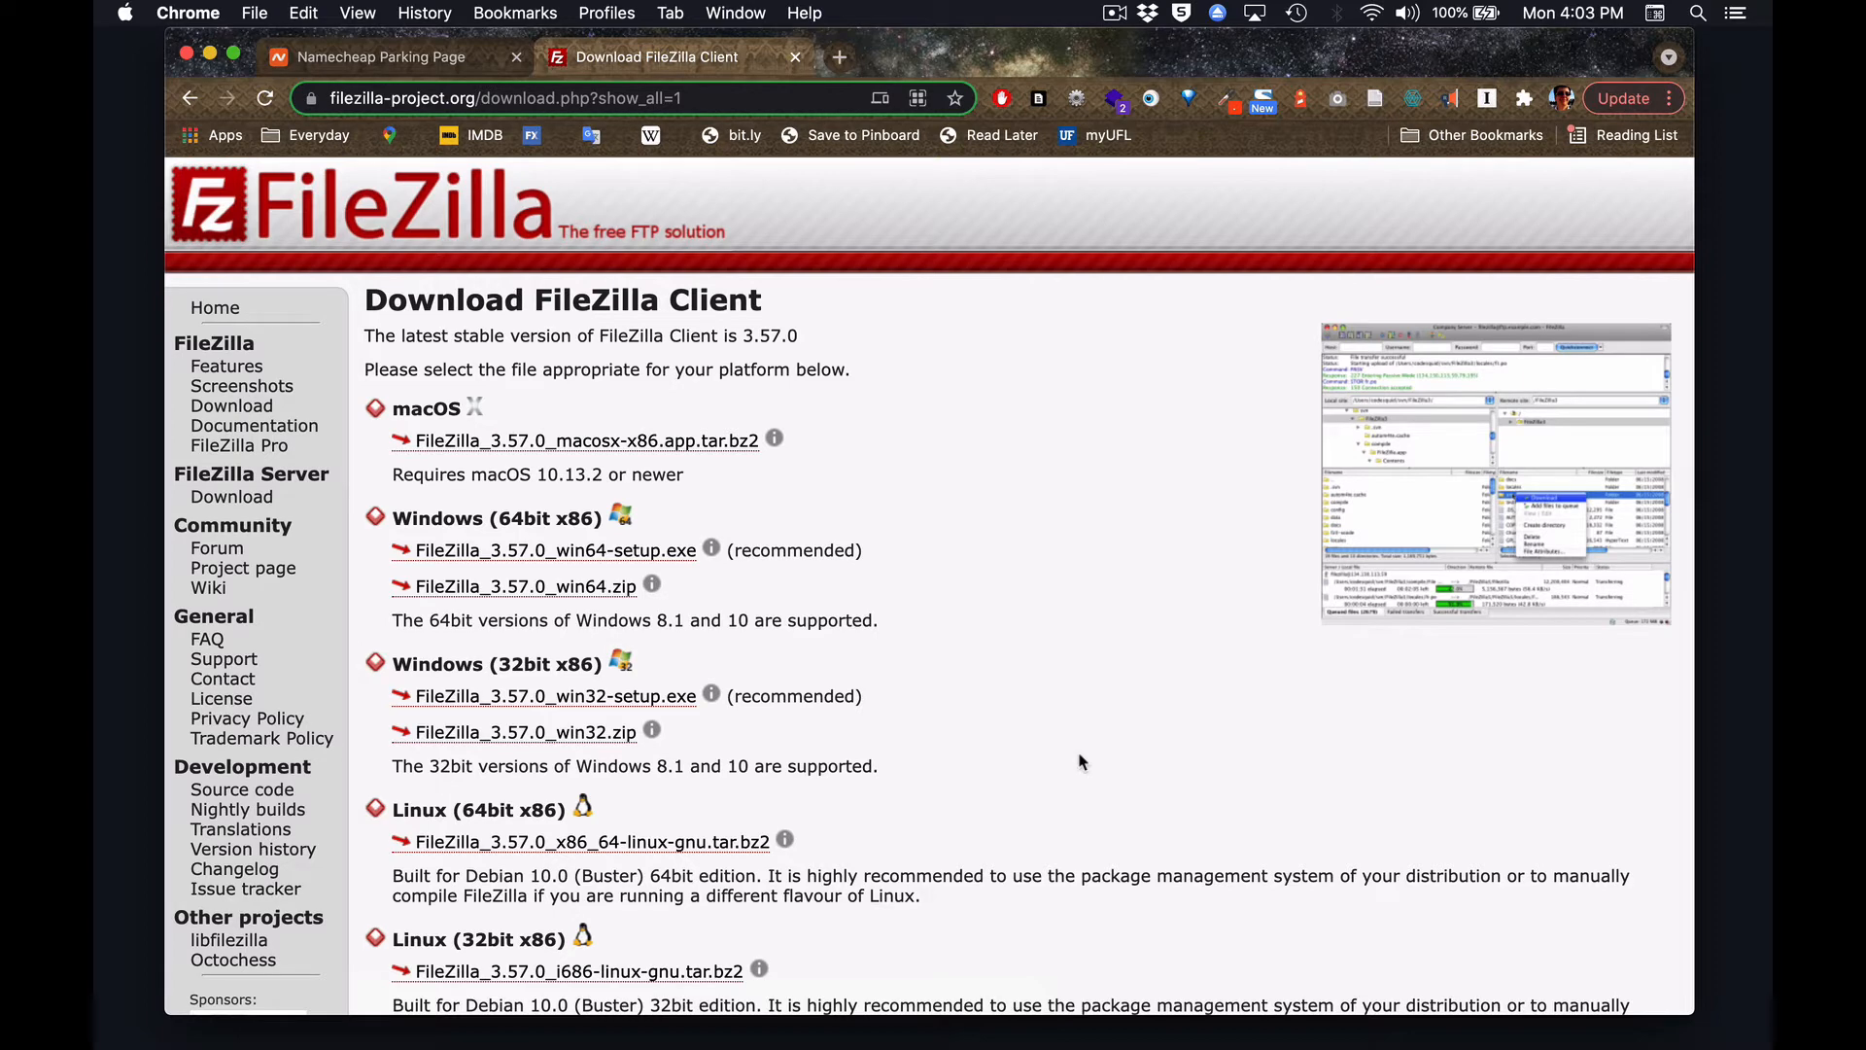
Switch to Finder and launch FileZilla from the Applications folder.
{"action": "key", "text": "super+Tab"}
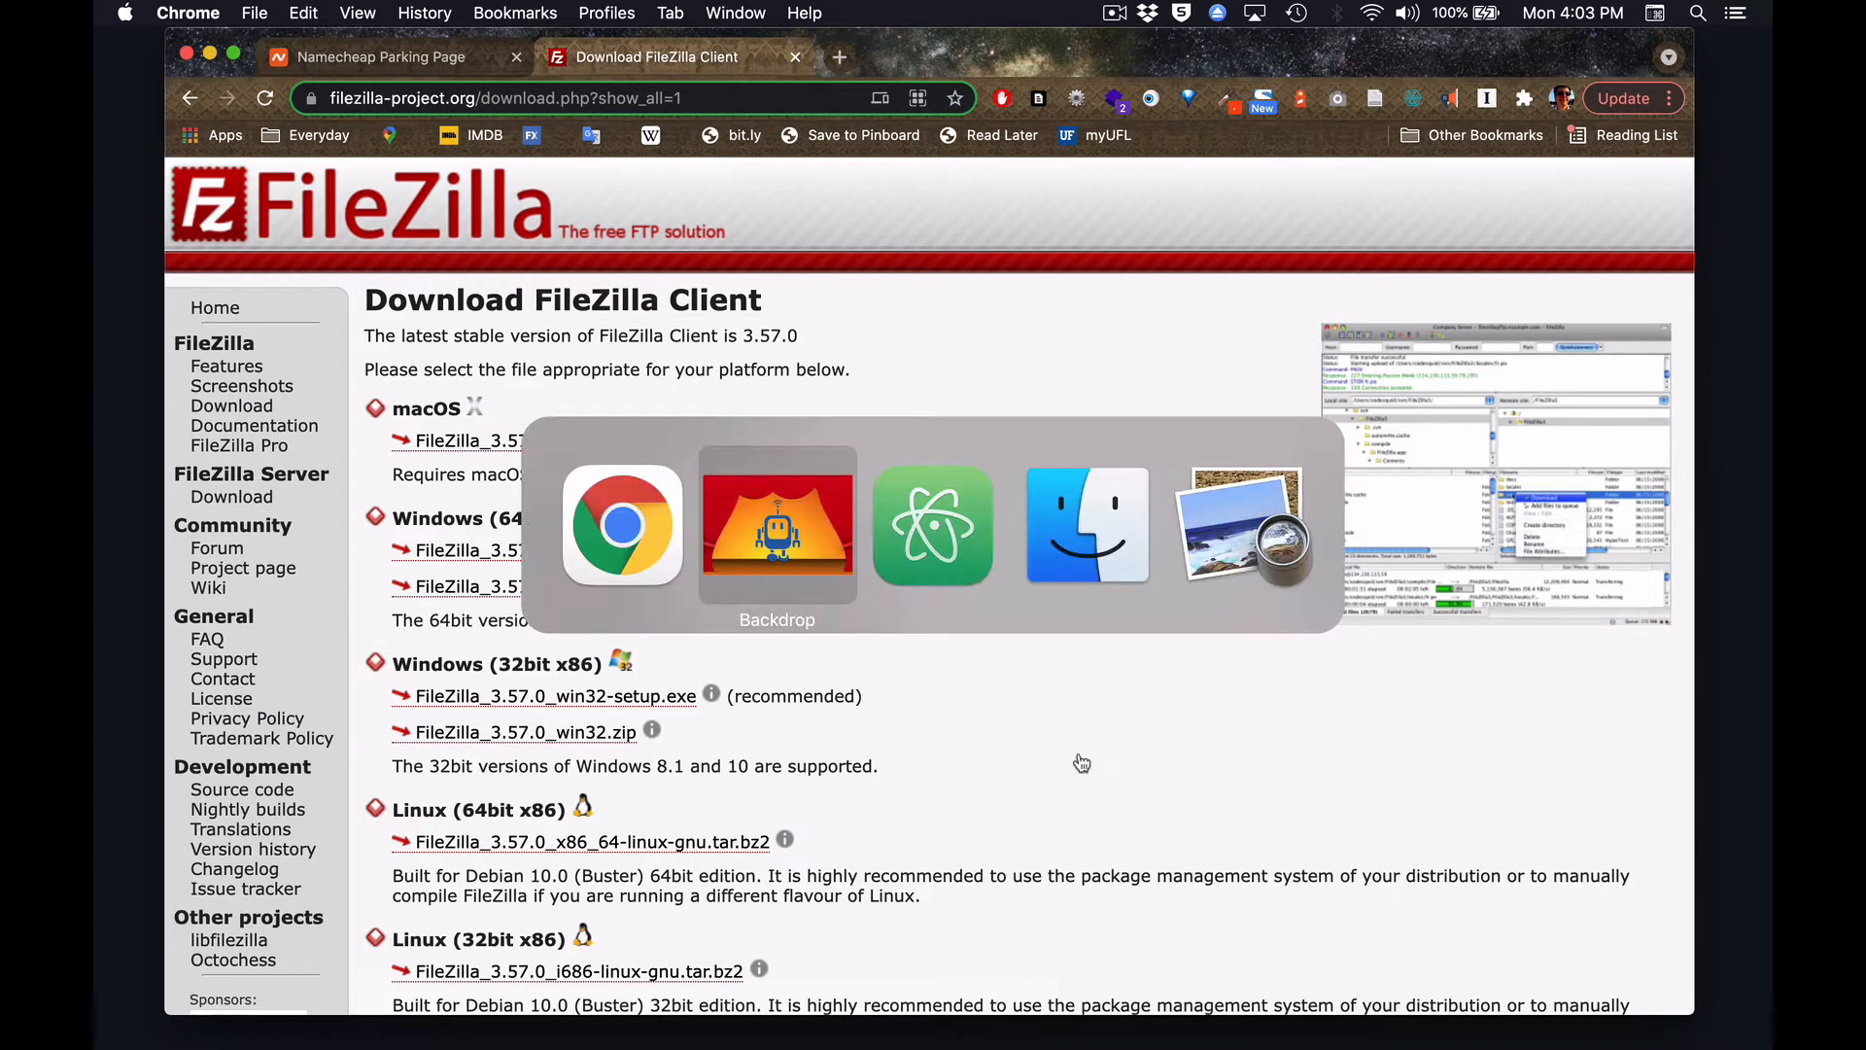
{"action": "key", "text": "super+Tab"}
{"action": "key", "text": "super+Tab"}
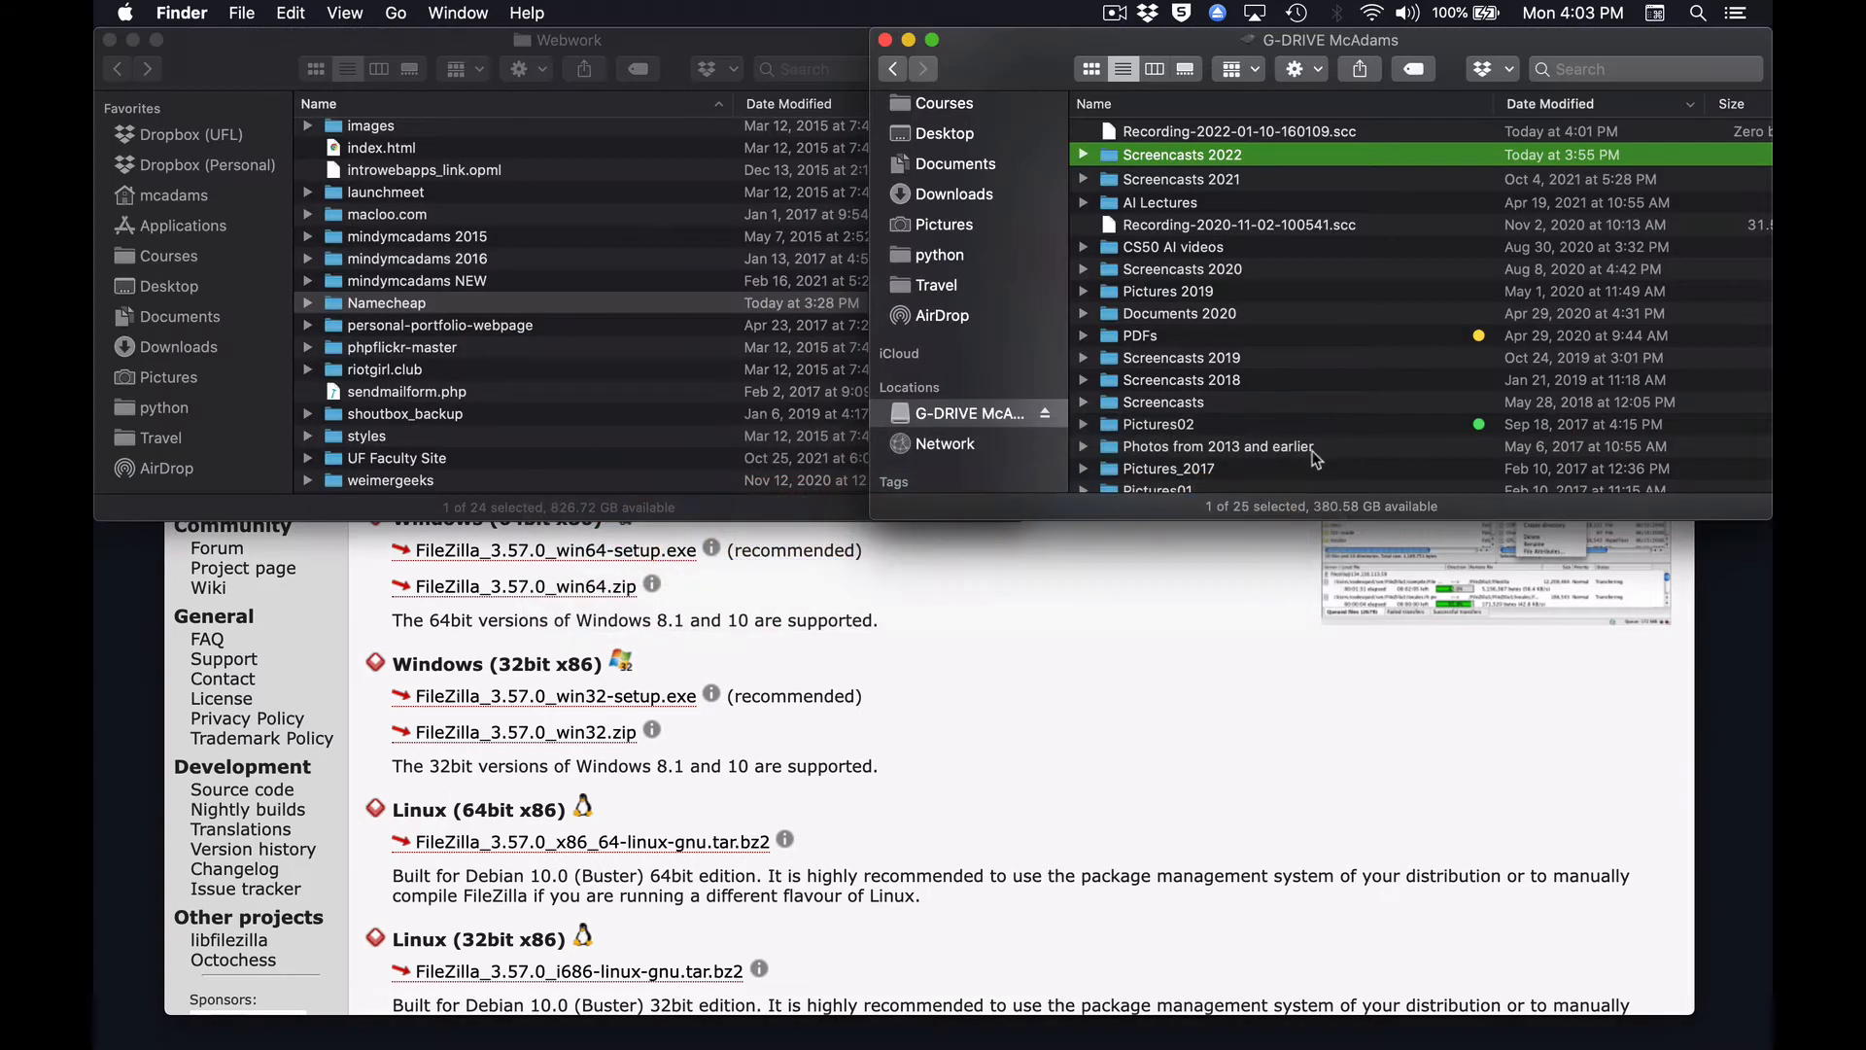
{"action": "scroll", "coordinate": [962, 190], "scroll_direction": "up", "scroll_amount": 5}
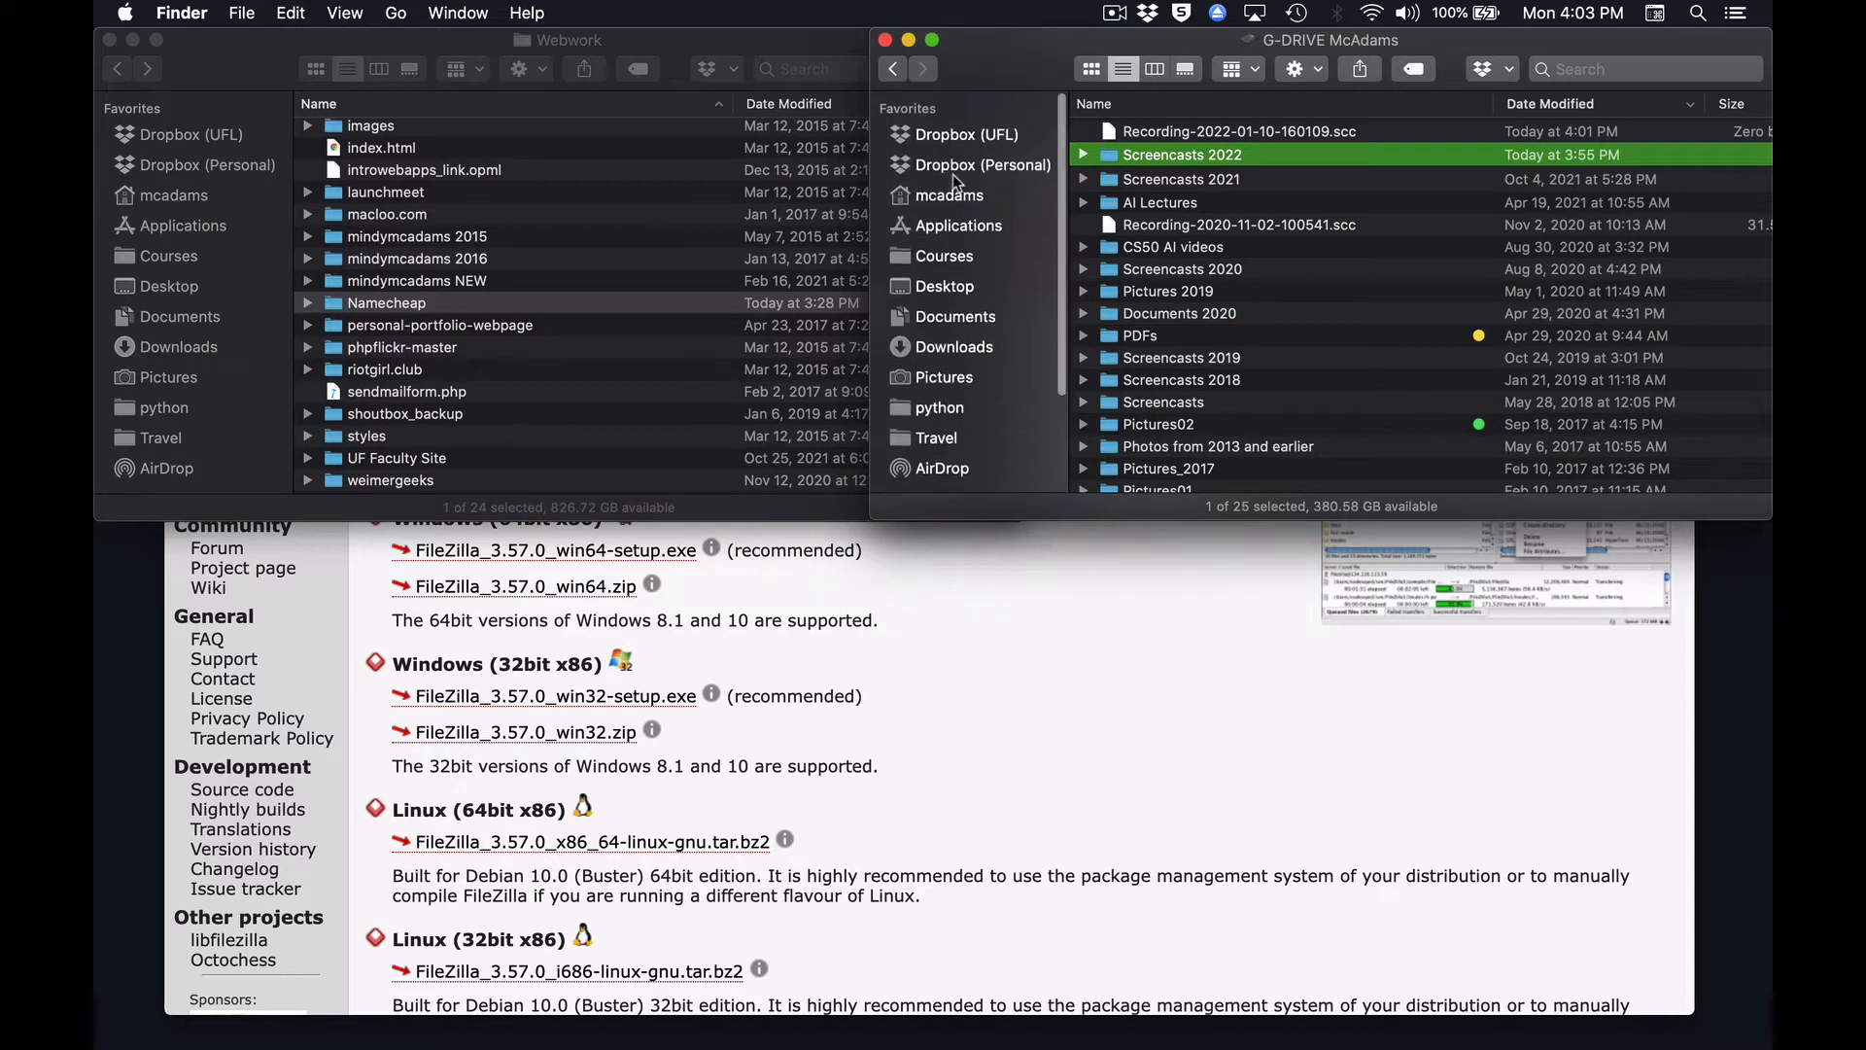
{"action": "left_click", "coordinate": [958, 226]}
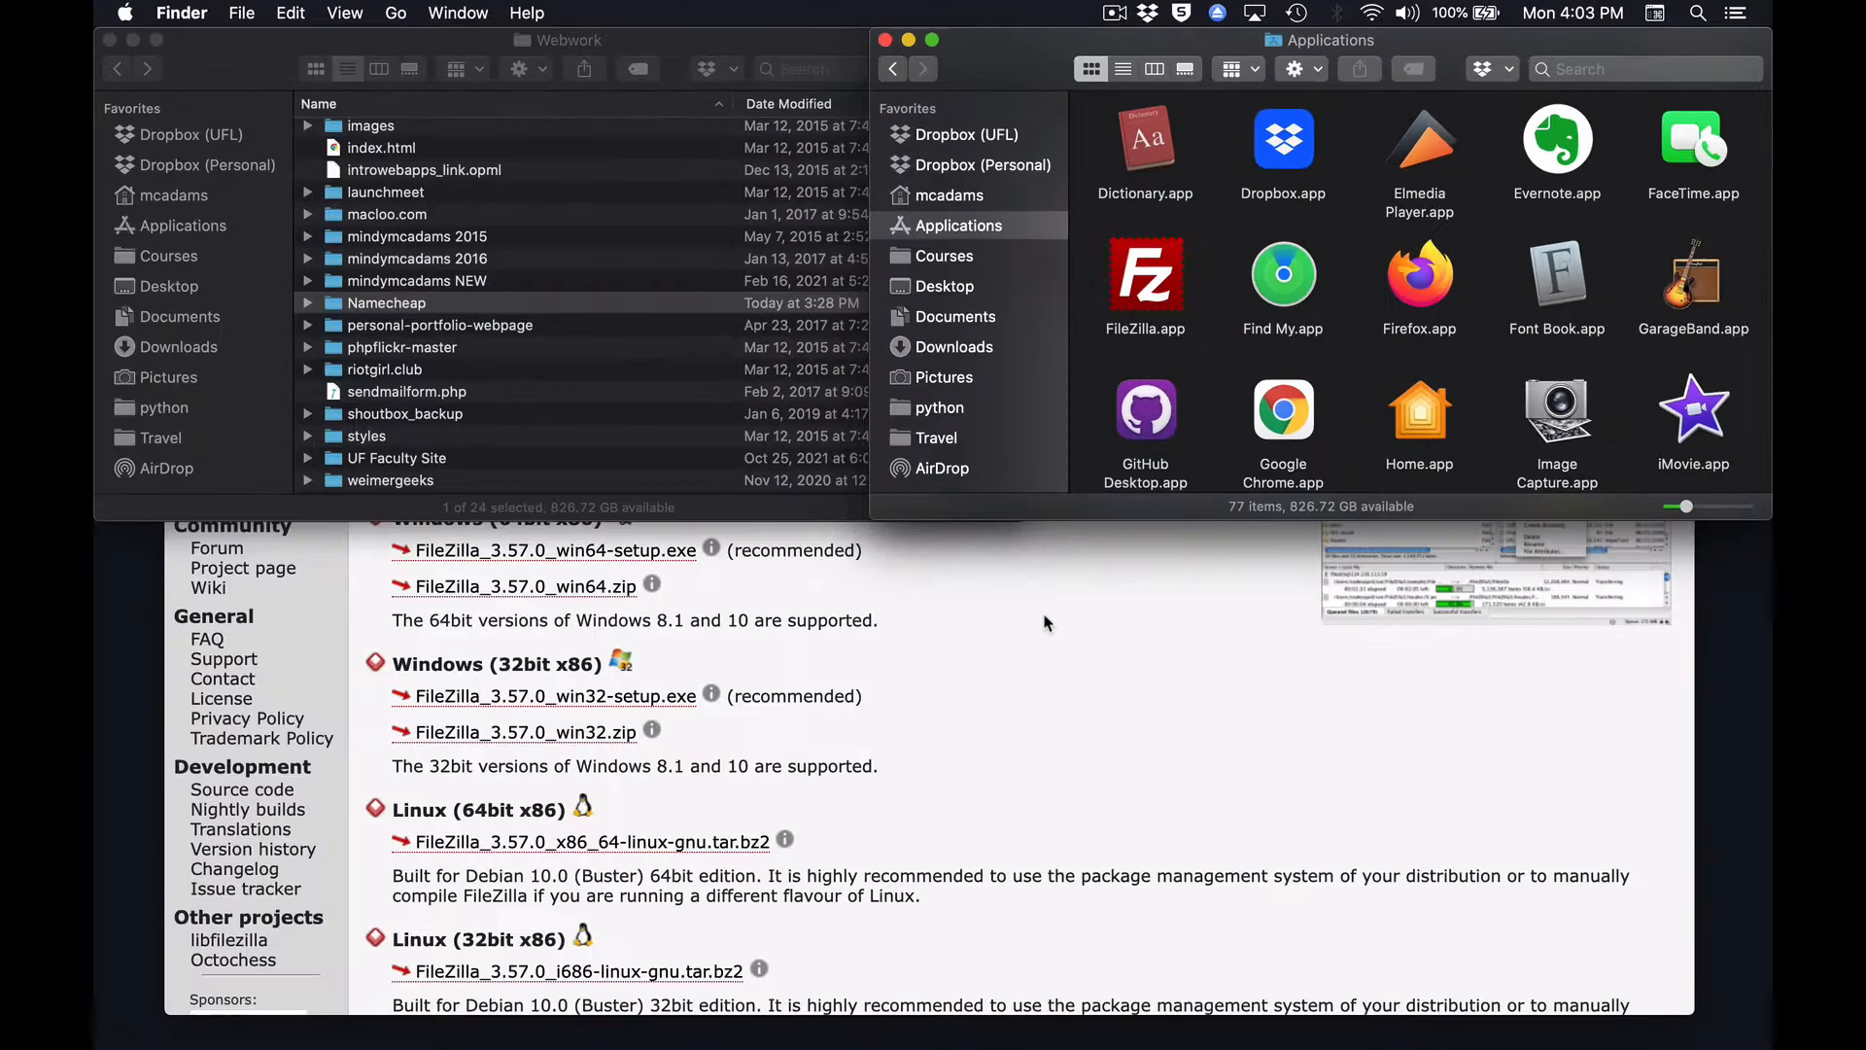
{"action": "left_click", "coordinate": [1044, 616]}
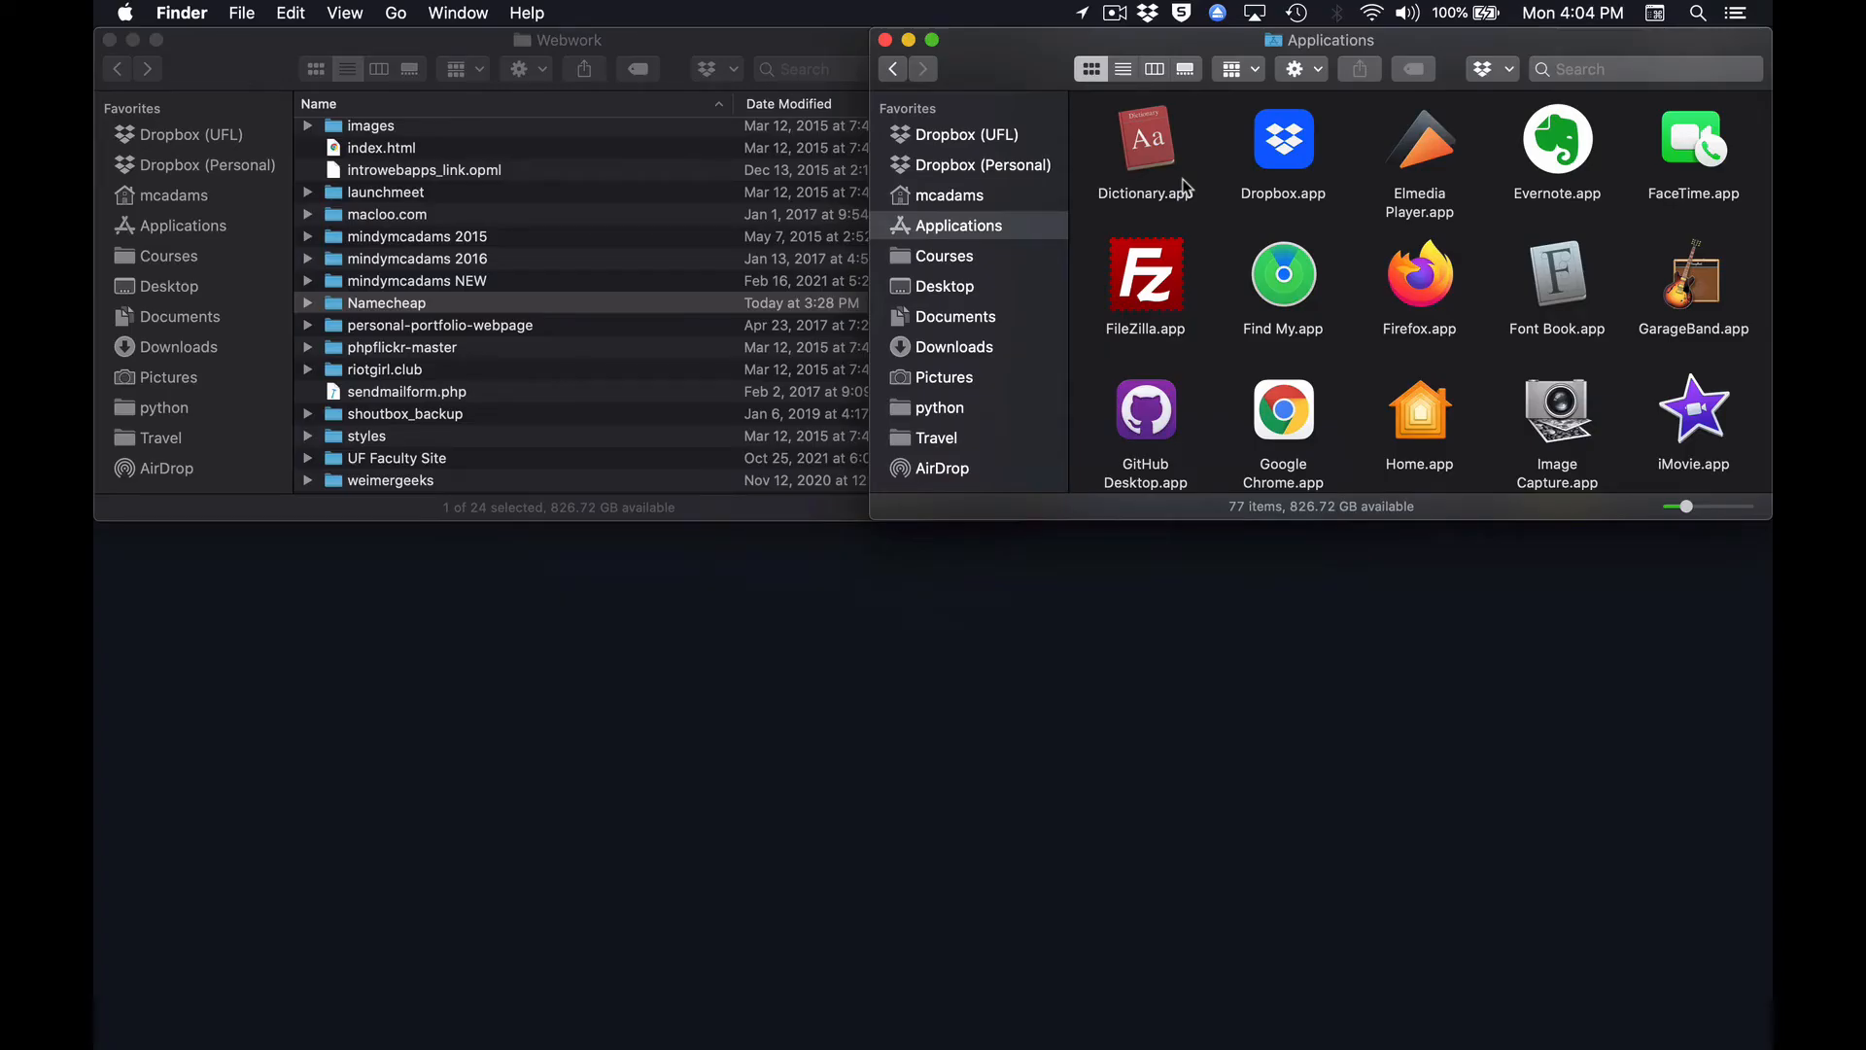
{"action": "double_click", "coordinate": [1150, 277]}
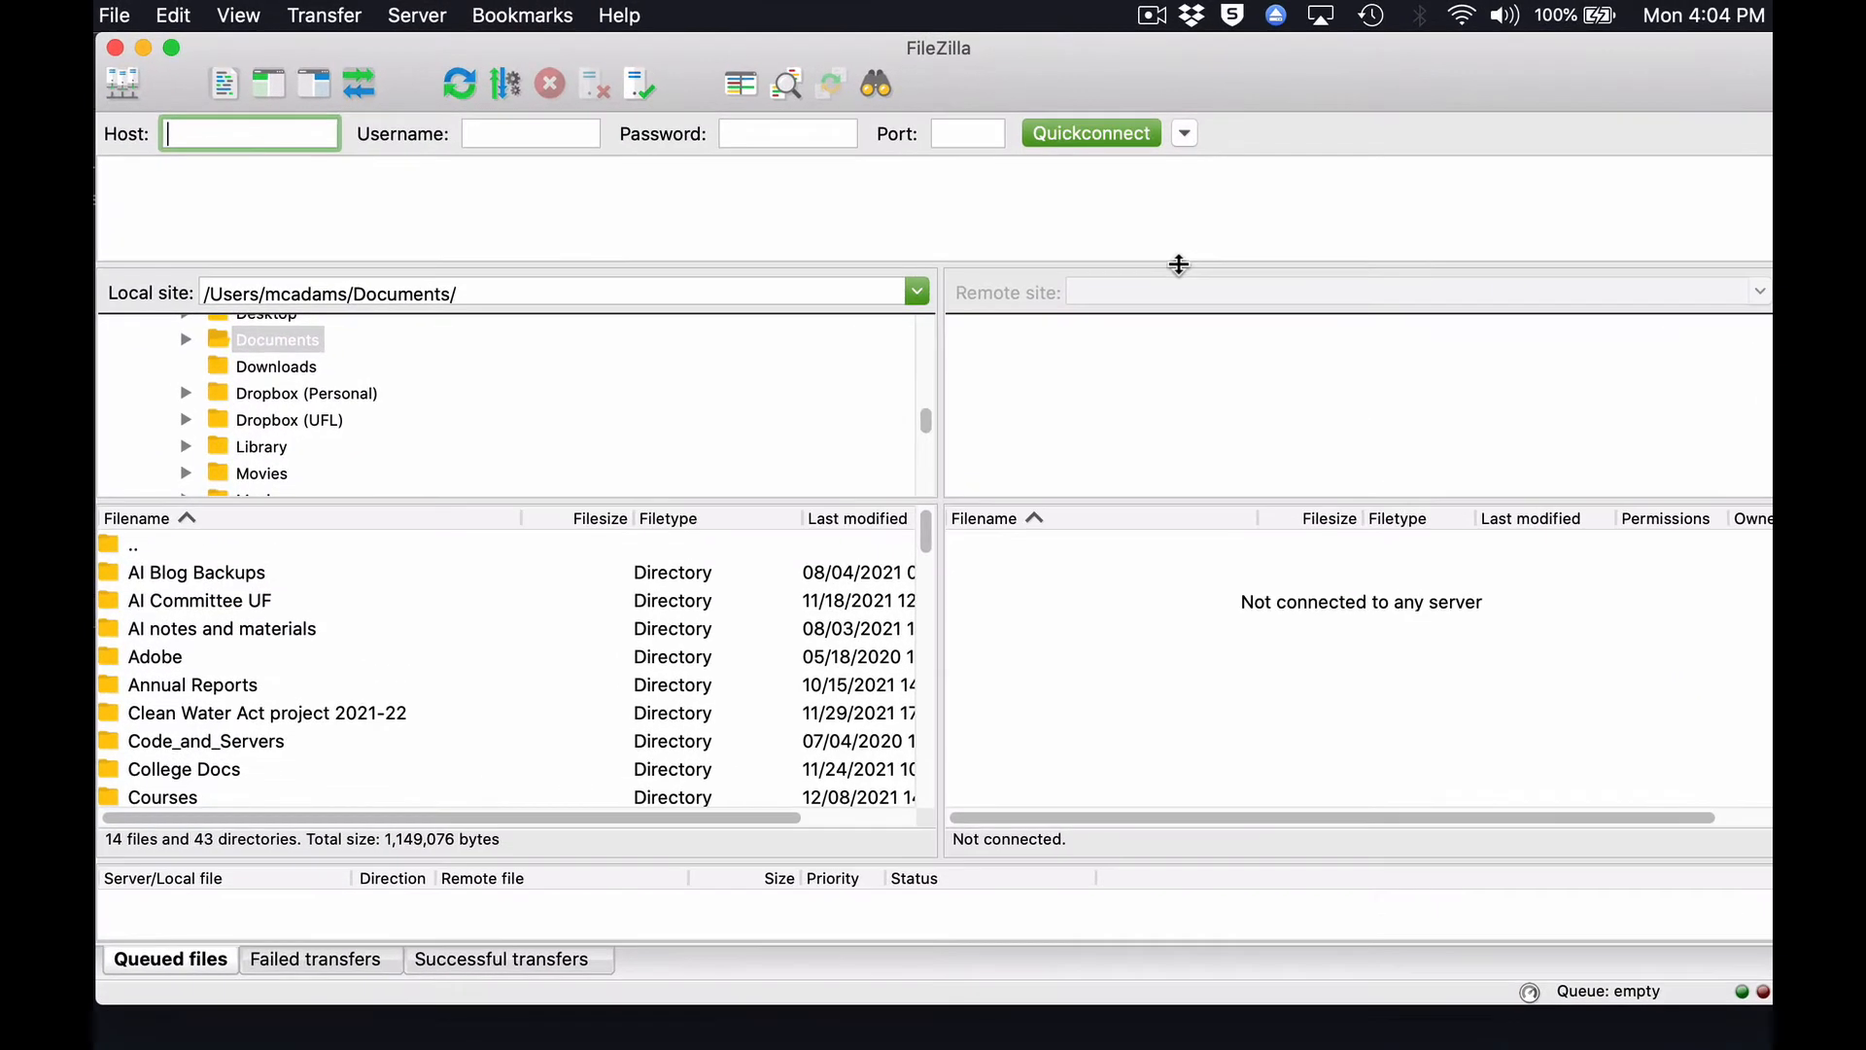
Adjust the heights of the message log, directory tree and transfer queue panes.
{"action": "left_click_drag", "start_coordinate": [1142, 219], "coordinate": [1170, 375]}
{"action": "left_click_drag", "start_coordinate": [1213, 450], "coordinate": [1233, 247]}
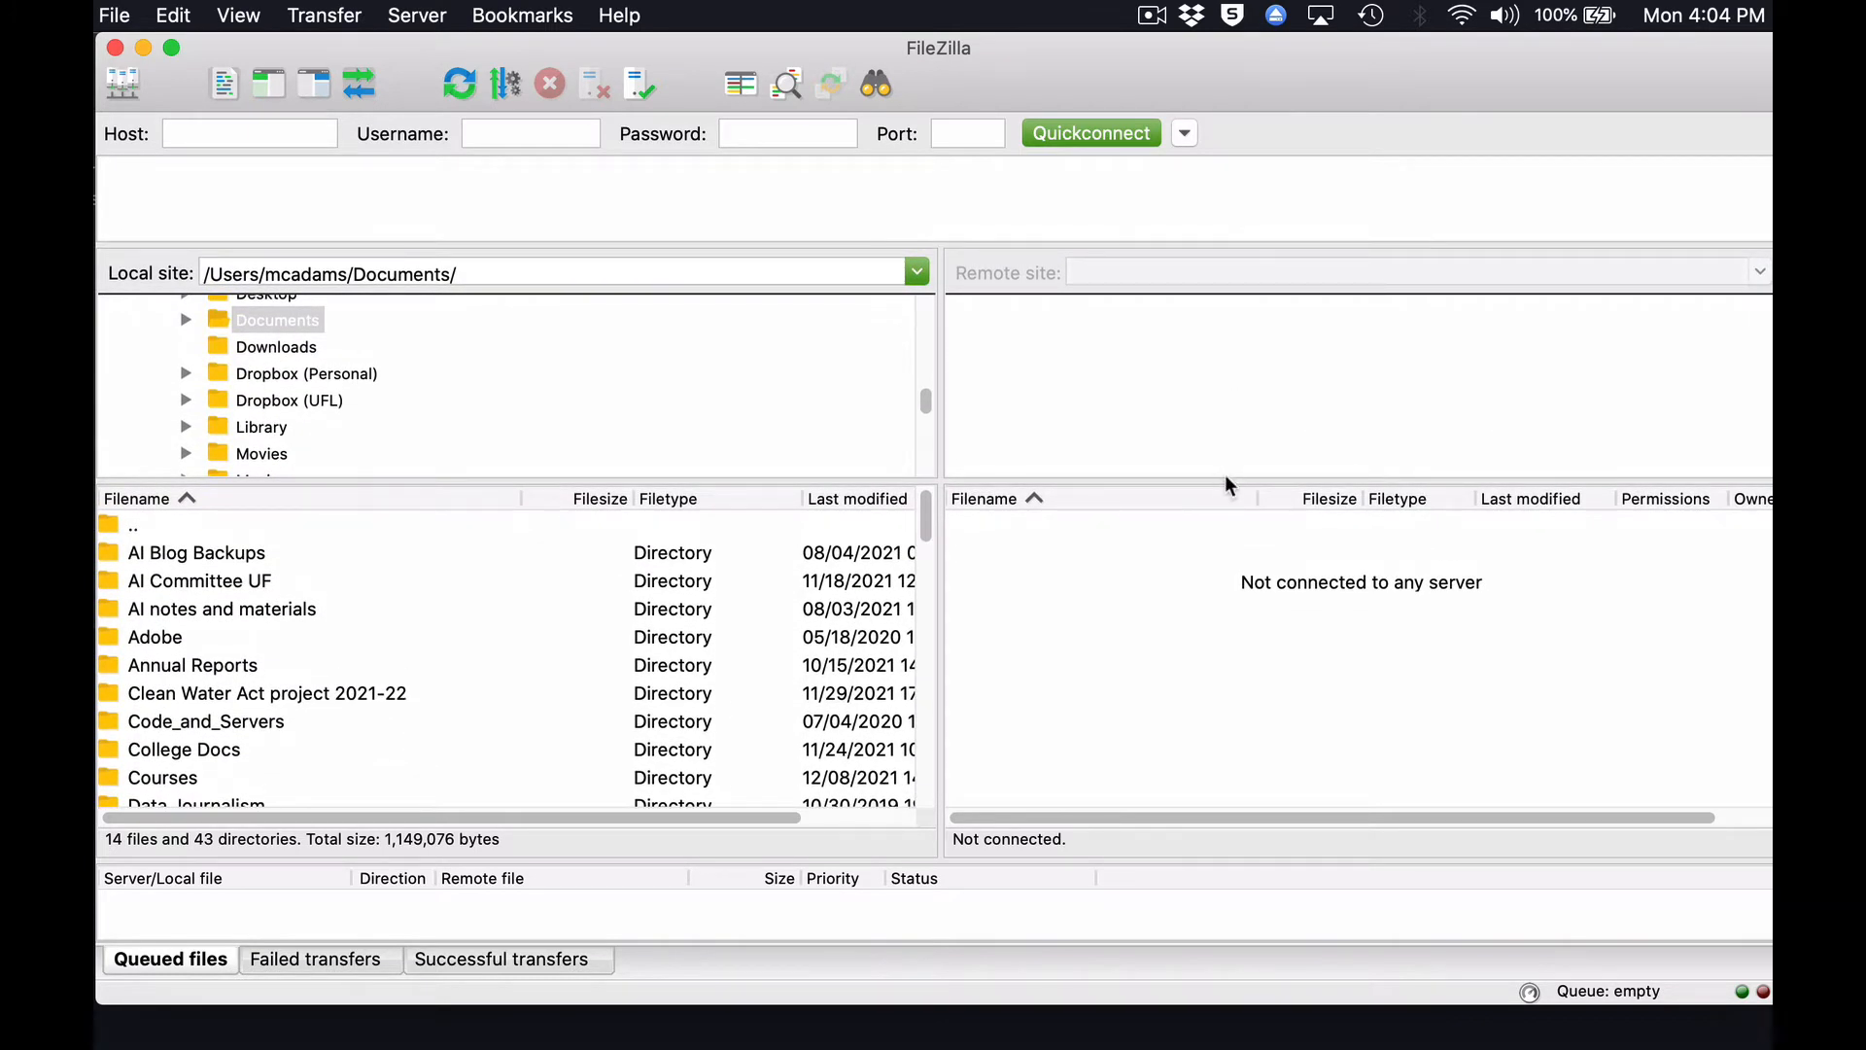
{"action": "mouse_move", "coordinate": [1227, 480]}
{"action": "left_mouse_down"}
{"action": "mouse_move", "coordinate": [1241, 594]}
{"action": "mouse_move", "coordinate": [1243, 491]}
{"action": "left_mouse_up"}
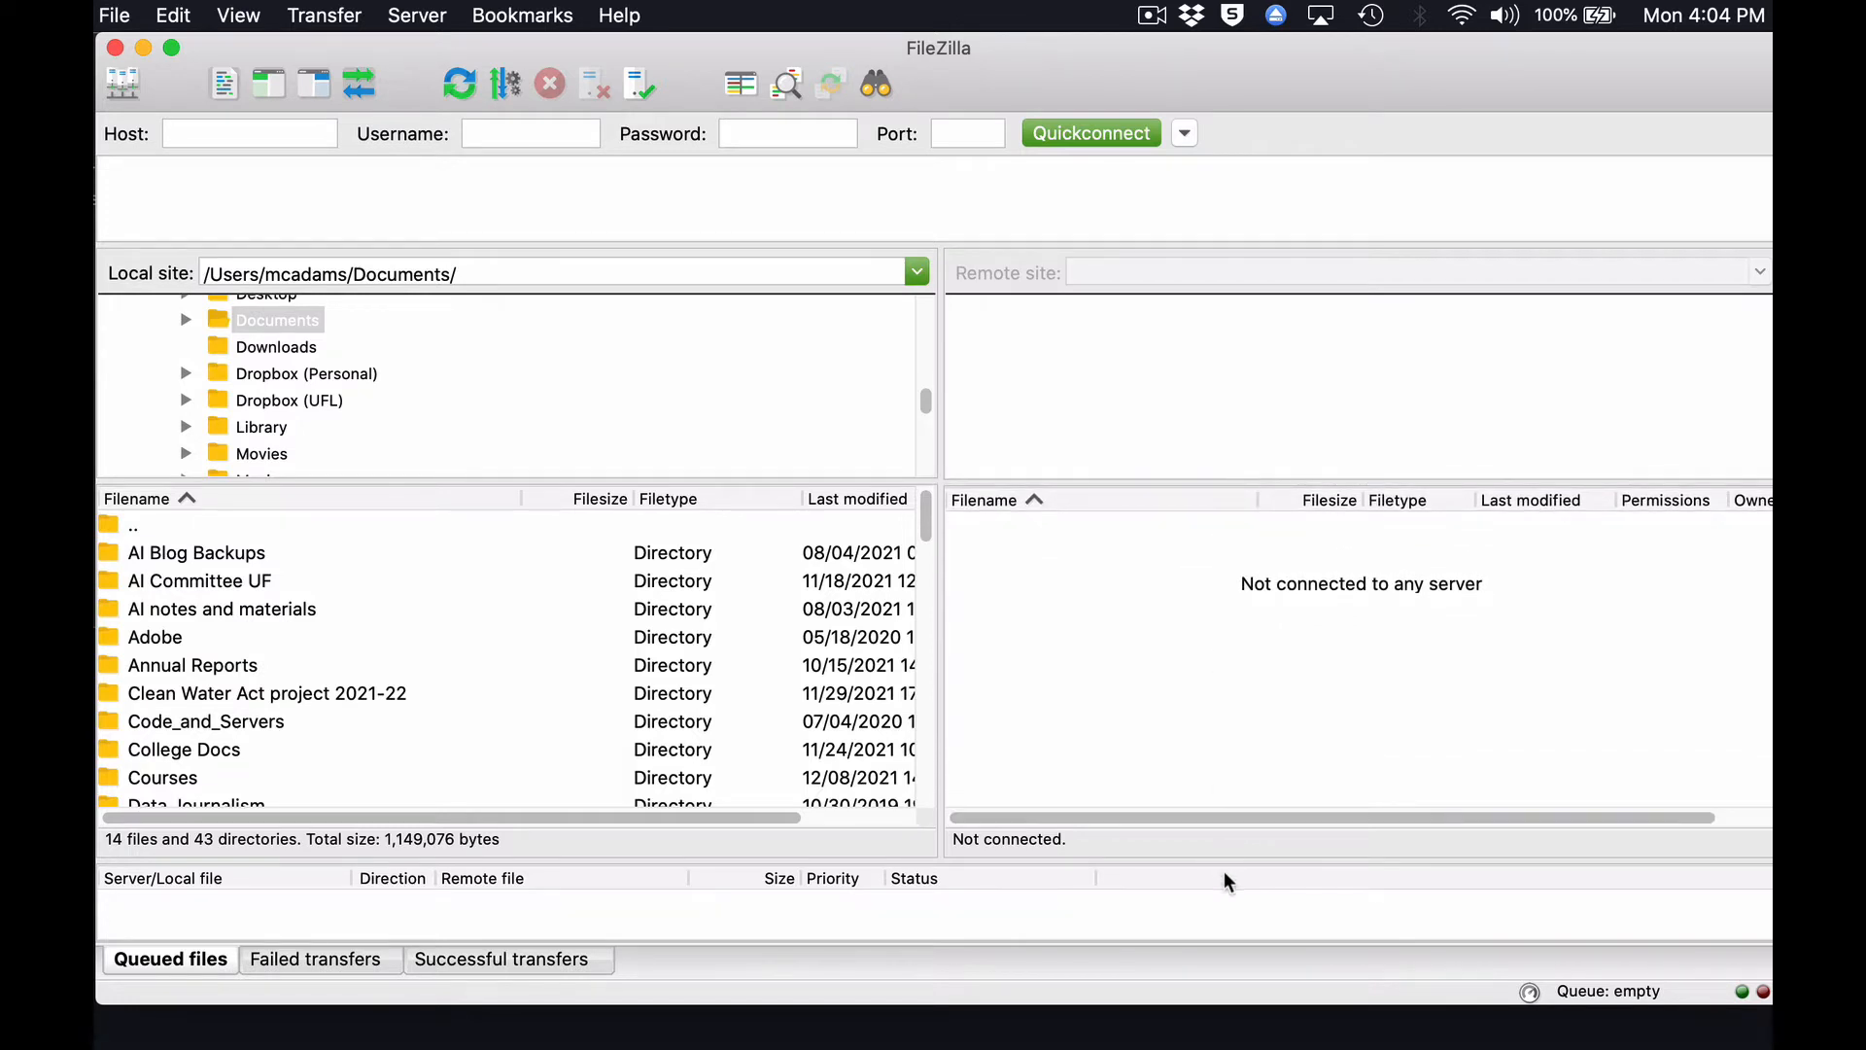
{"action": "mouse_move", "coordinate": [1237, 866]}
{"action": "left_mouse_down"}
{"action": "mouse_move", "coordinate": [1238, 754]}
{"action": "mouse_move", "coordinate": [1242, 857]}
{"action": "left_mouse_up"}
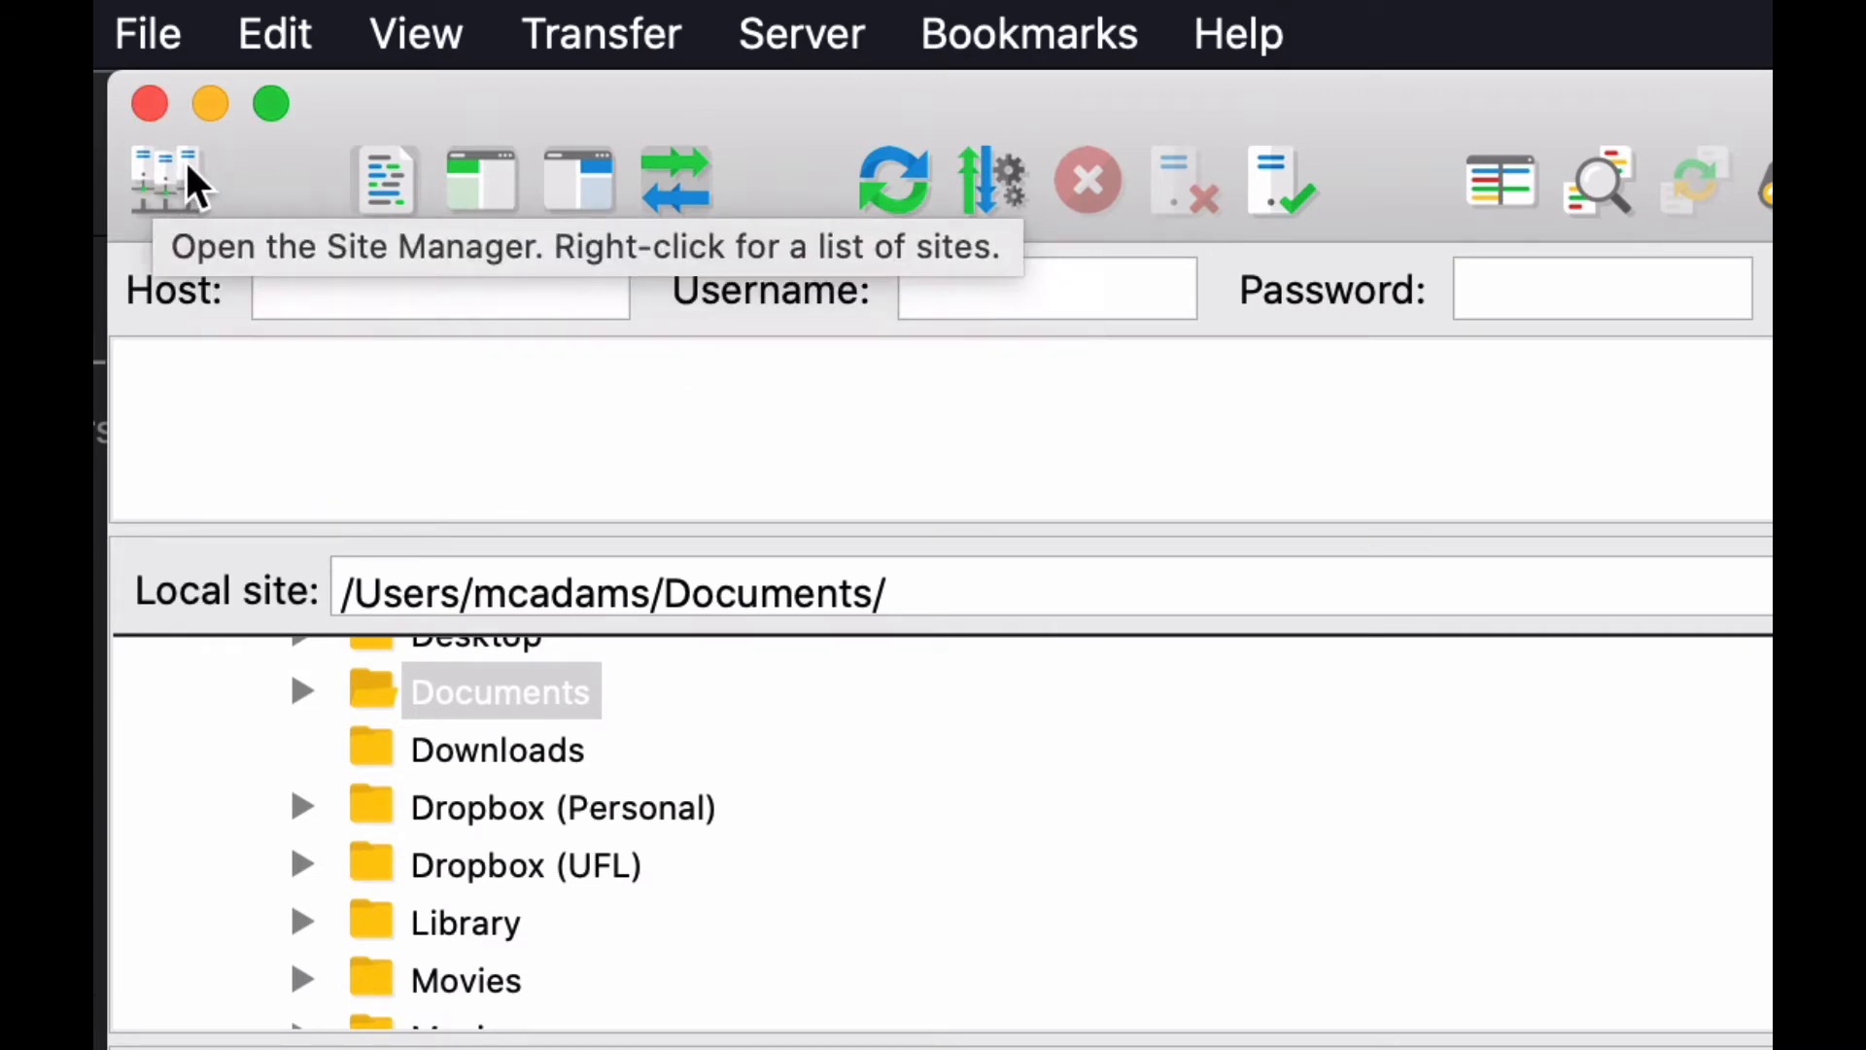
{"action": "left_click", "coordinate": [187, 165]}
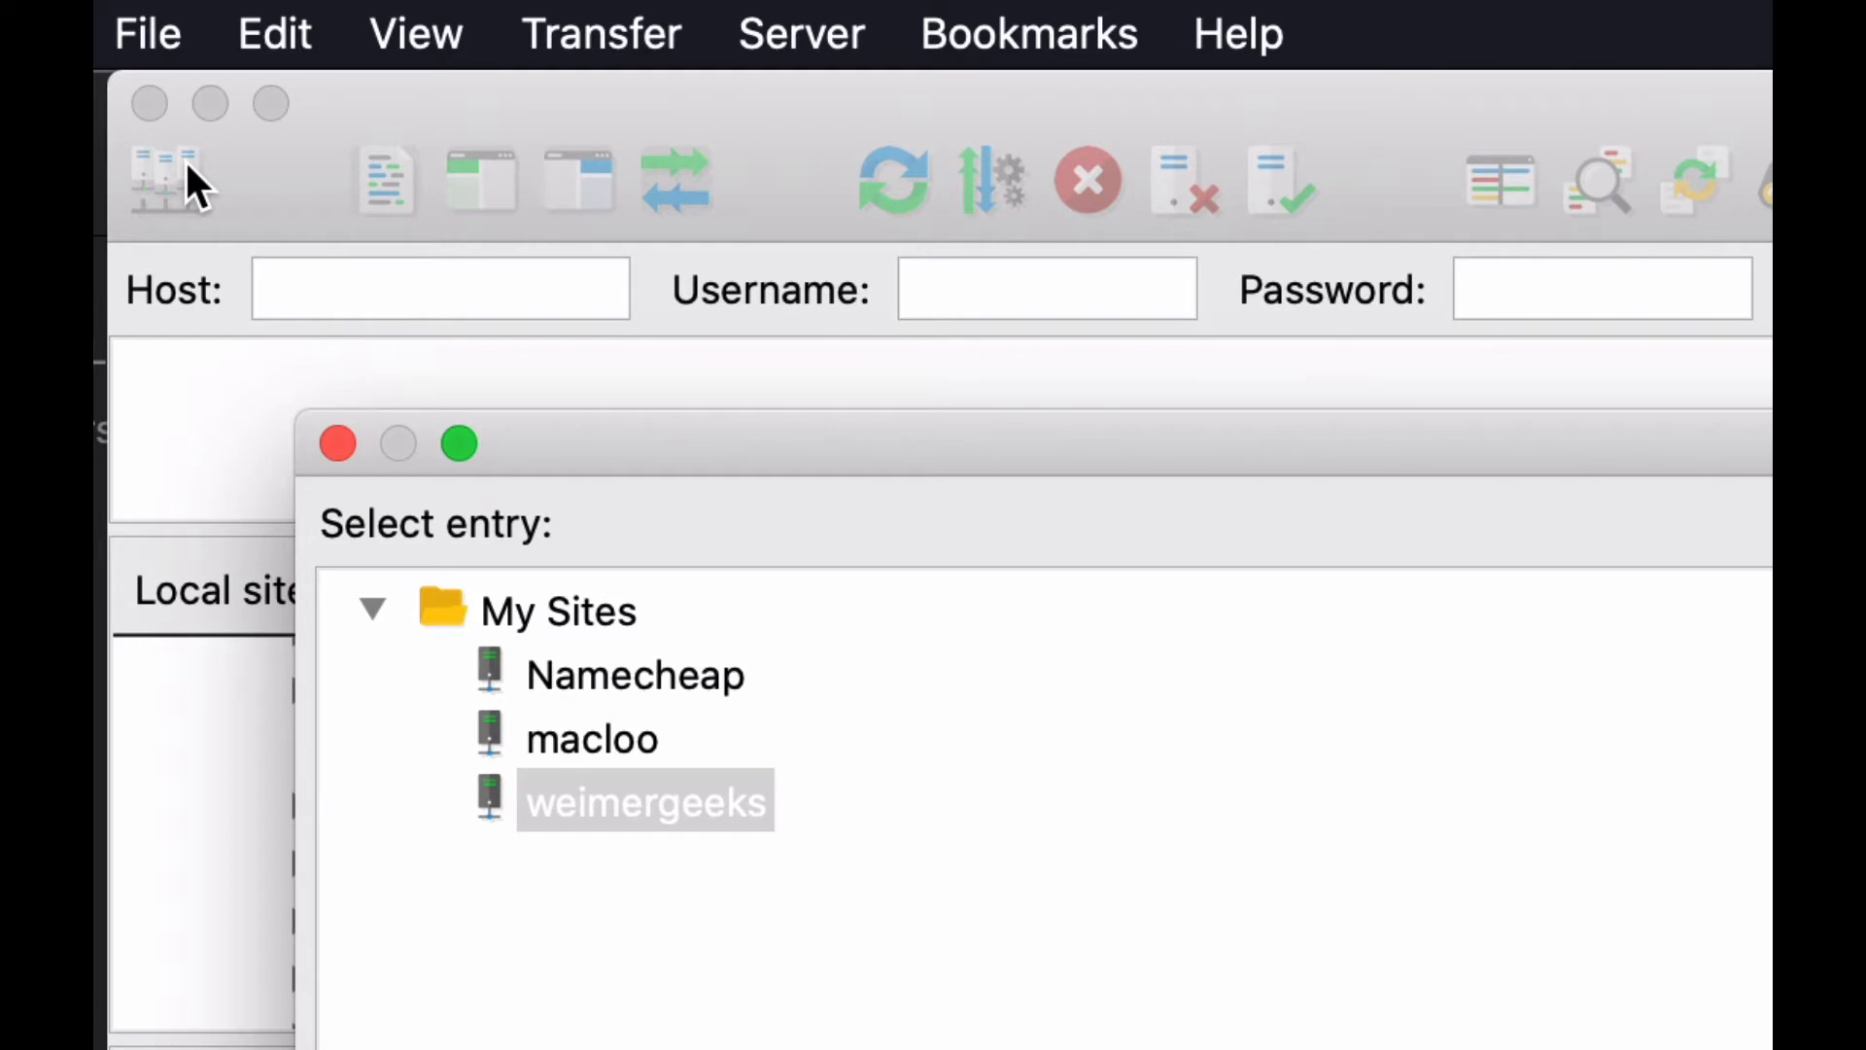
{"action": "left_click", "coordinate": [339, 444]}
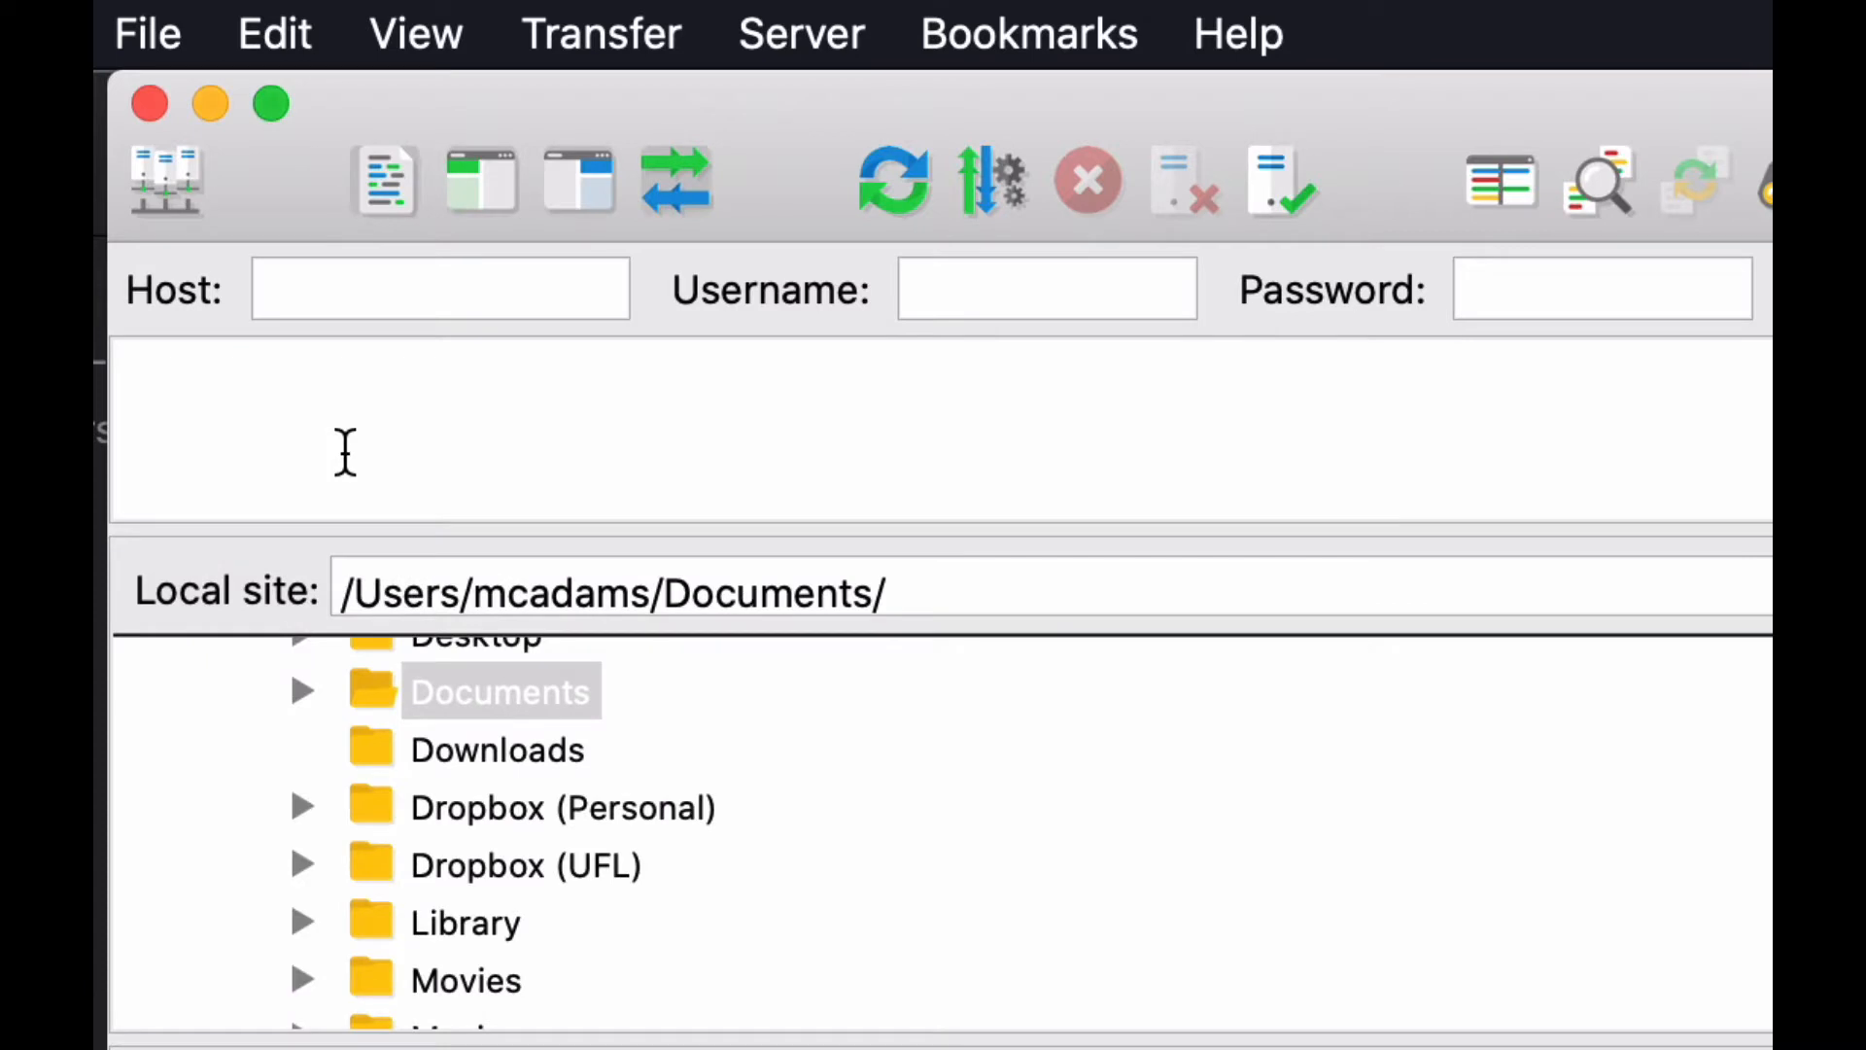
{"action": "left_click", "coordinate": [166, 29]}
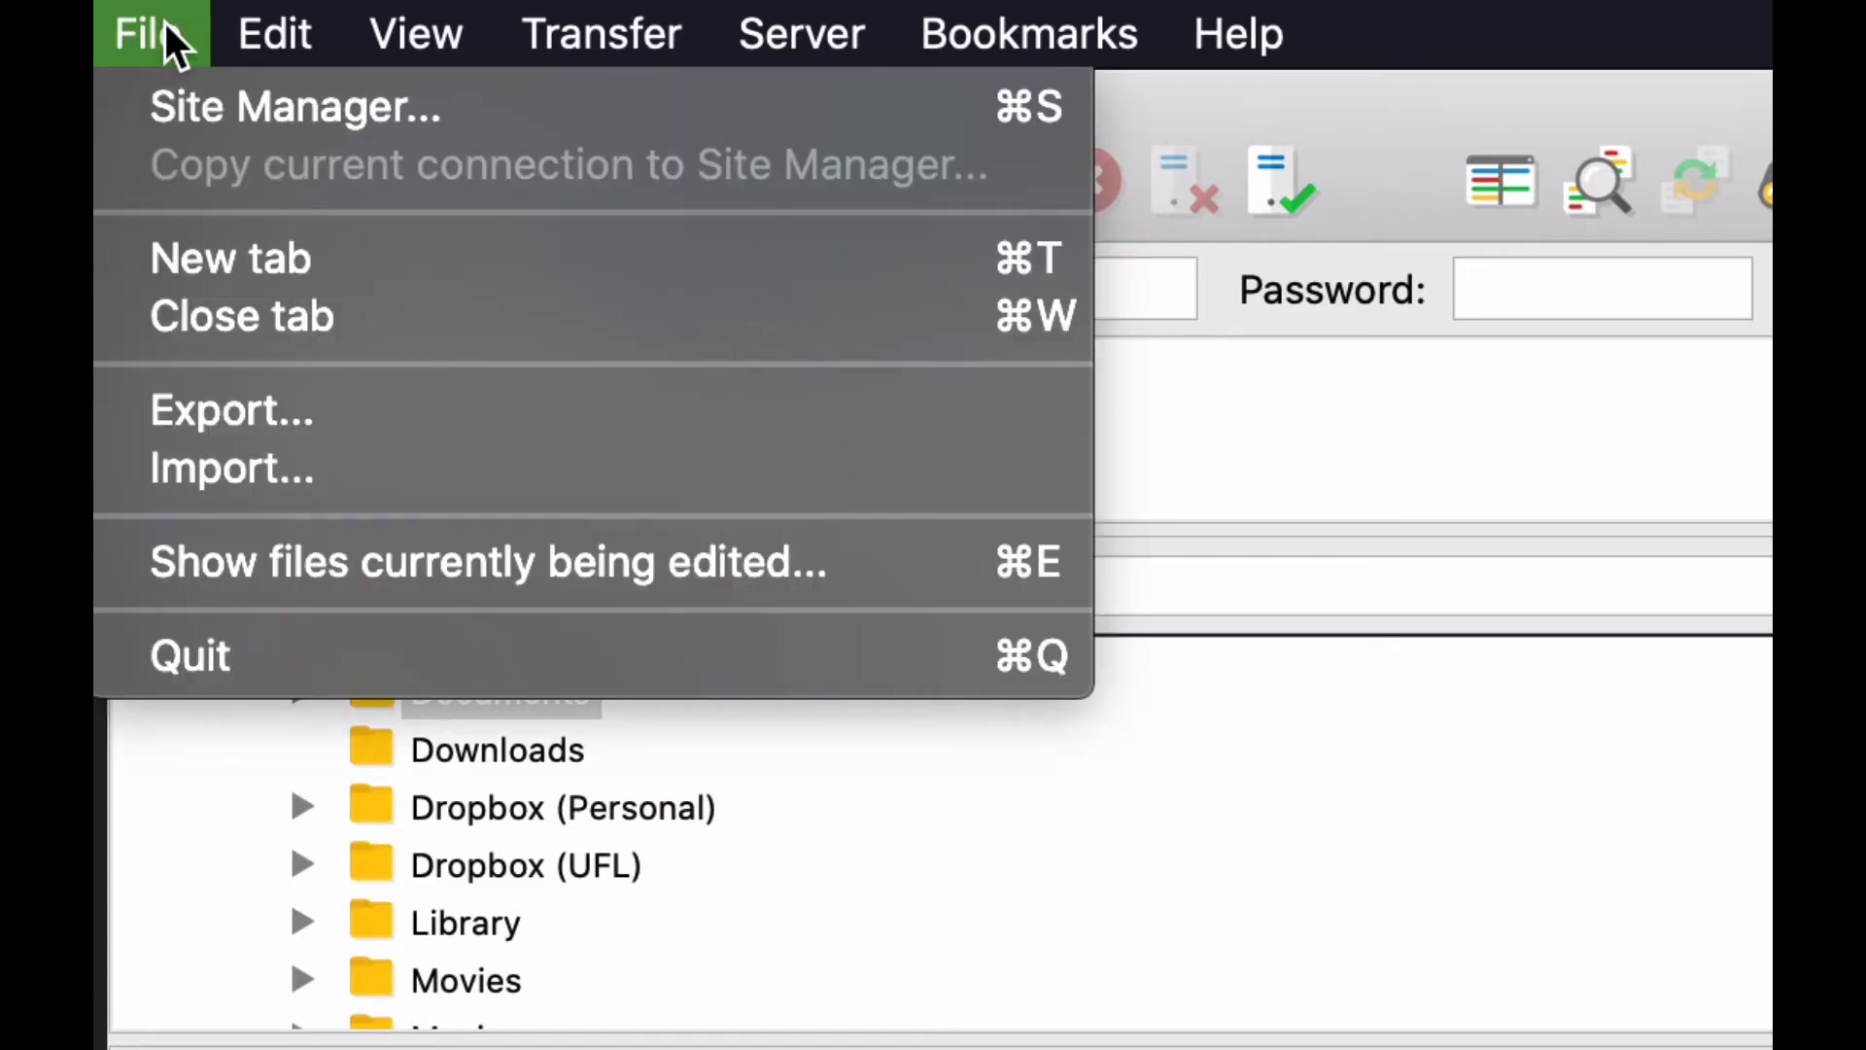
{"action": "left_click", "coordinate": [414, 113]}
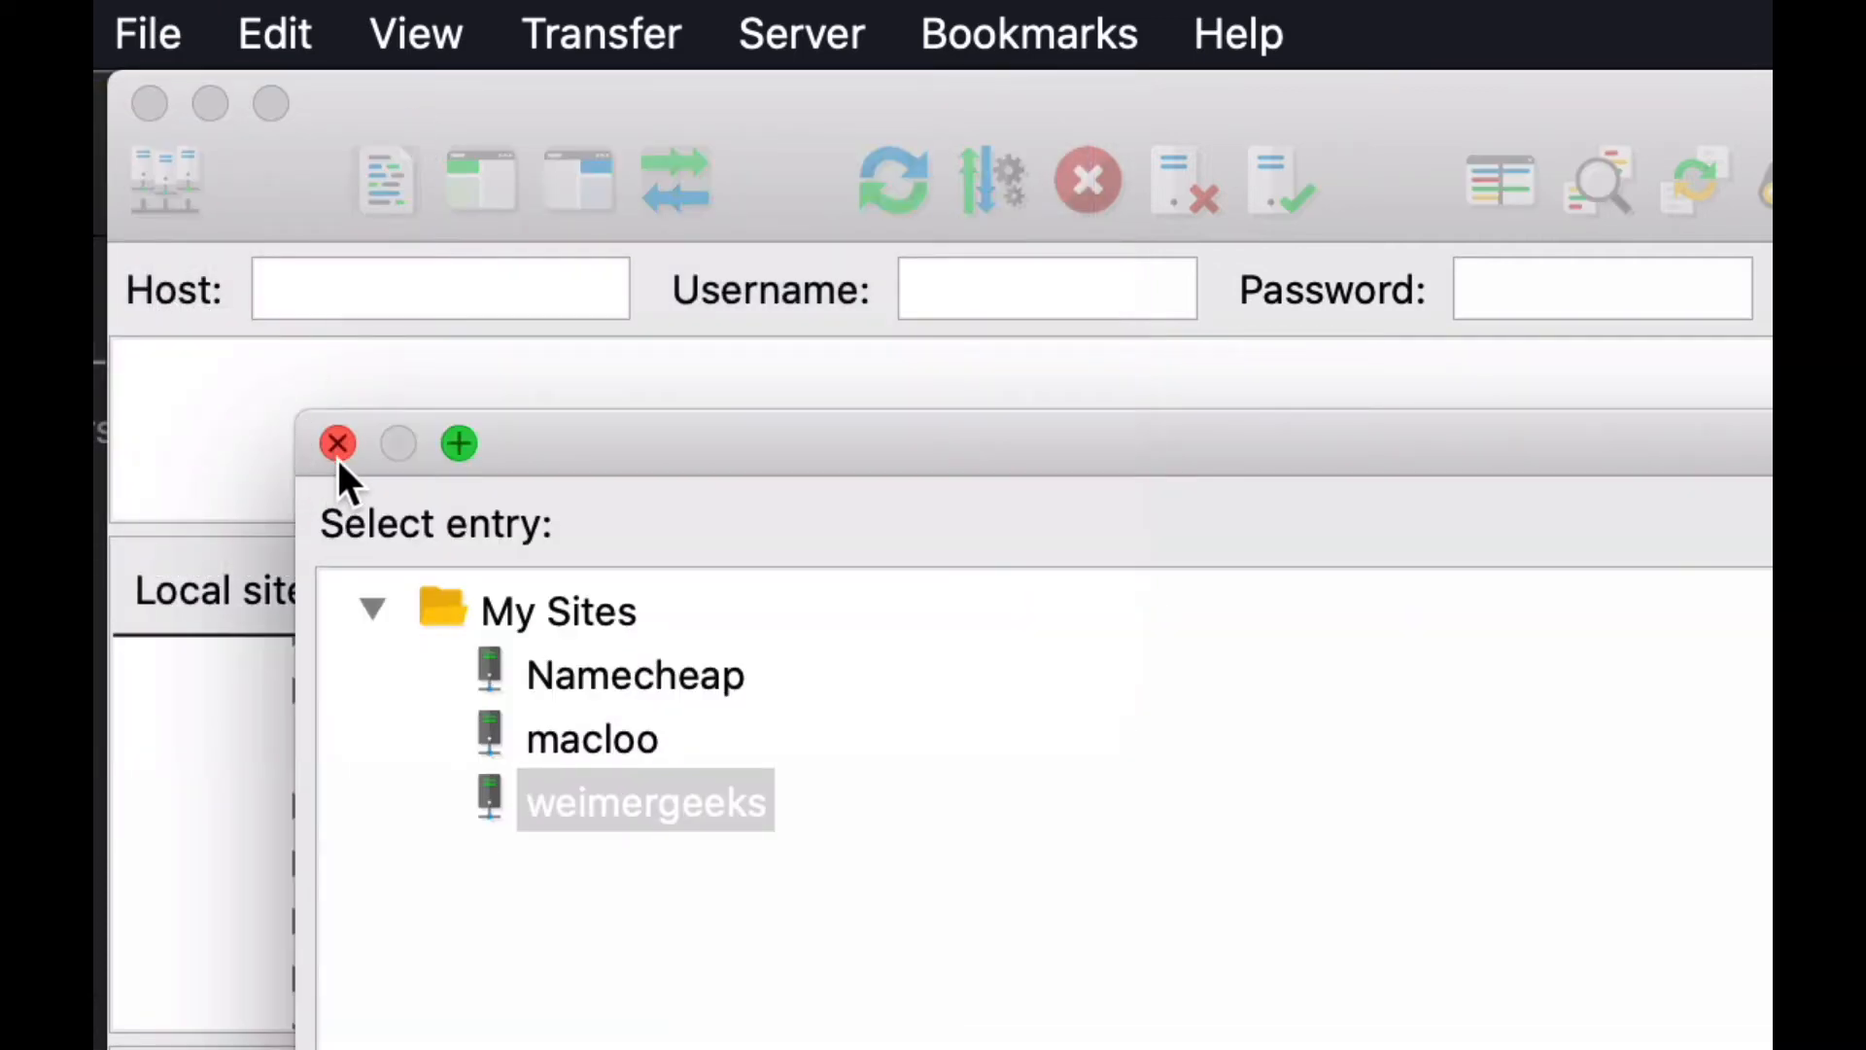
{"action": "left_click", "coordinate": [338, 444]}
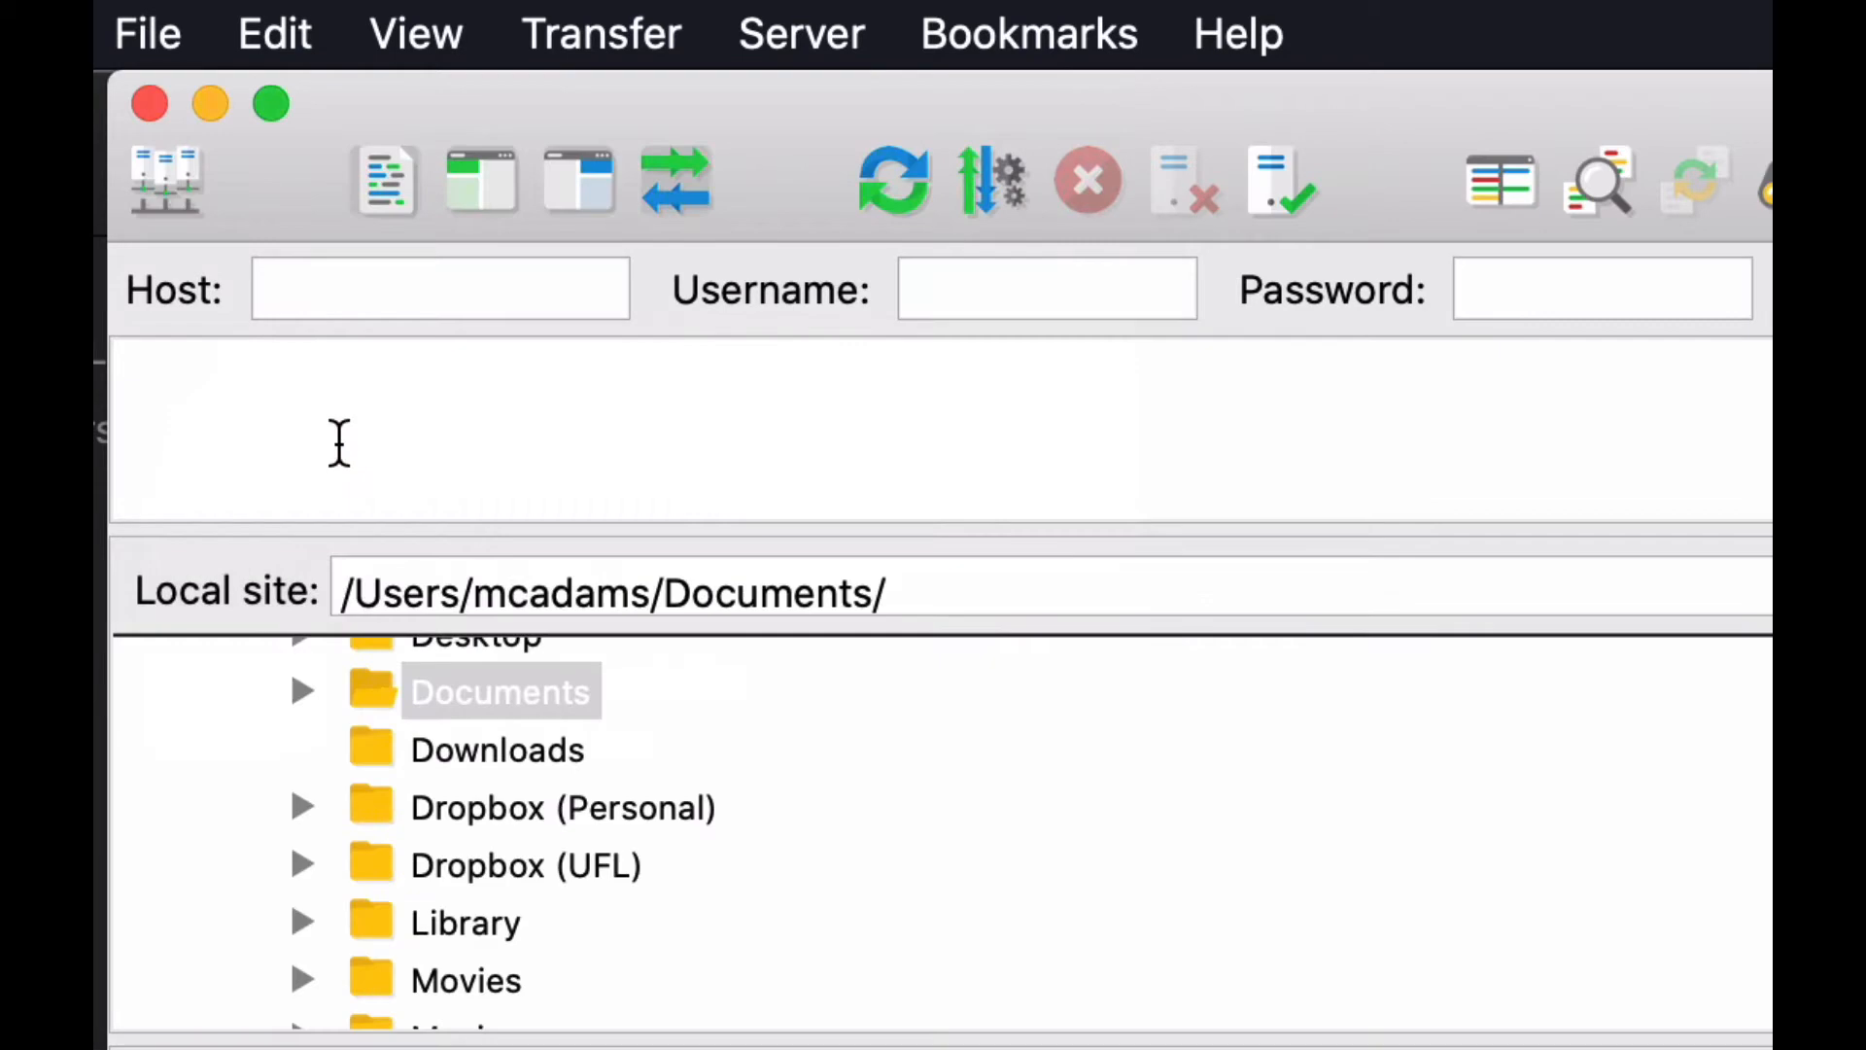
Open the Site Manager and look through the saved Namecheap, macloo and weimergeeks entries.
{"action": "left_click", "coordinate": [161, 162]}
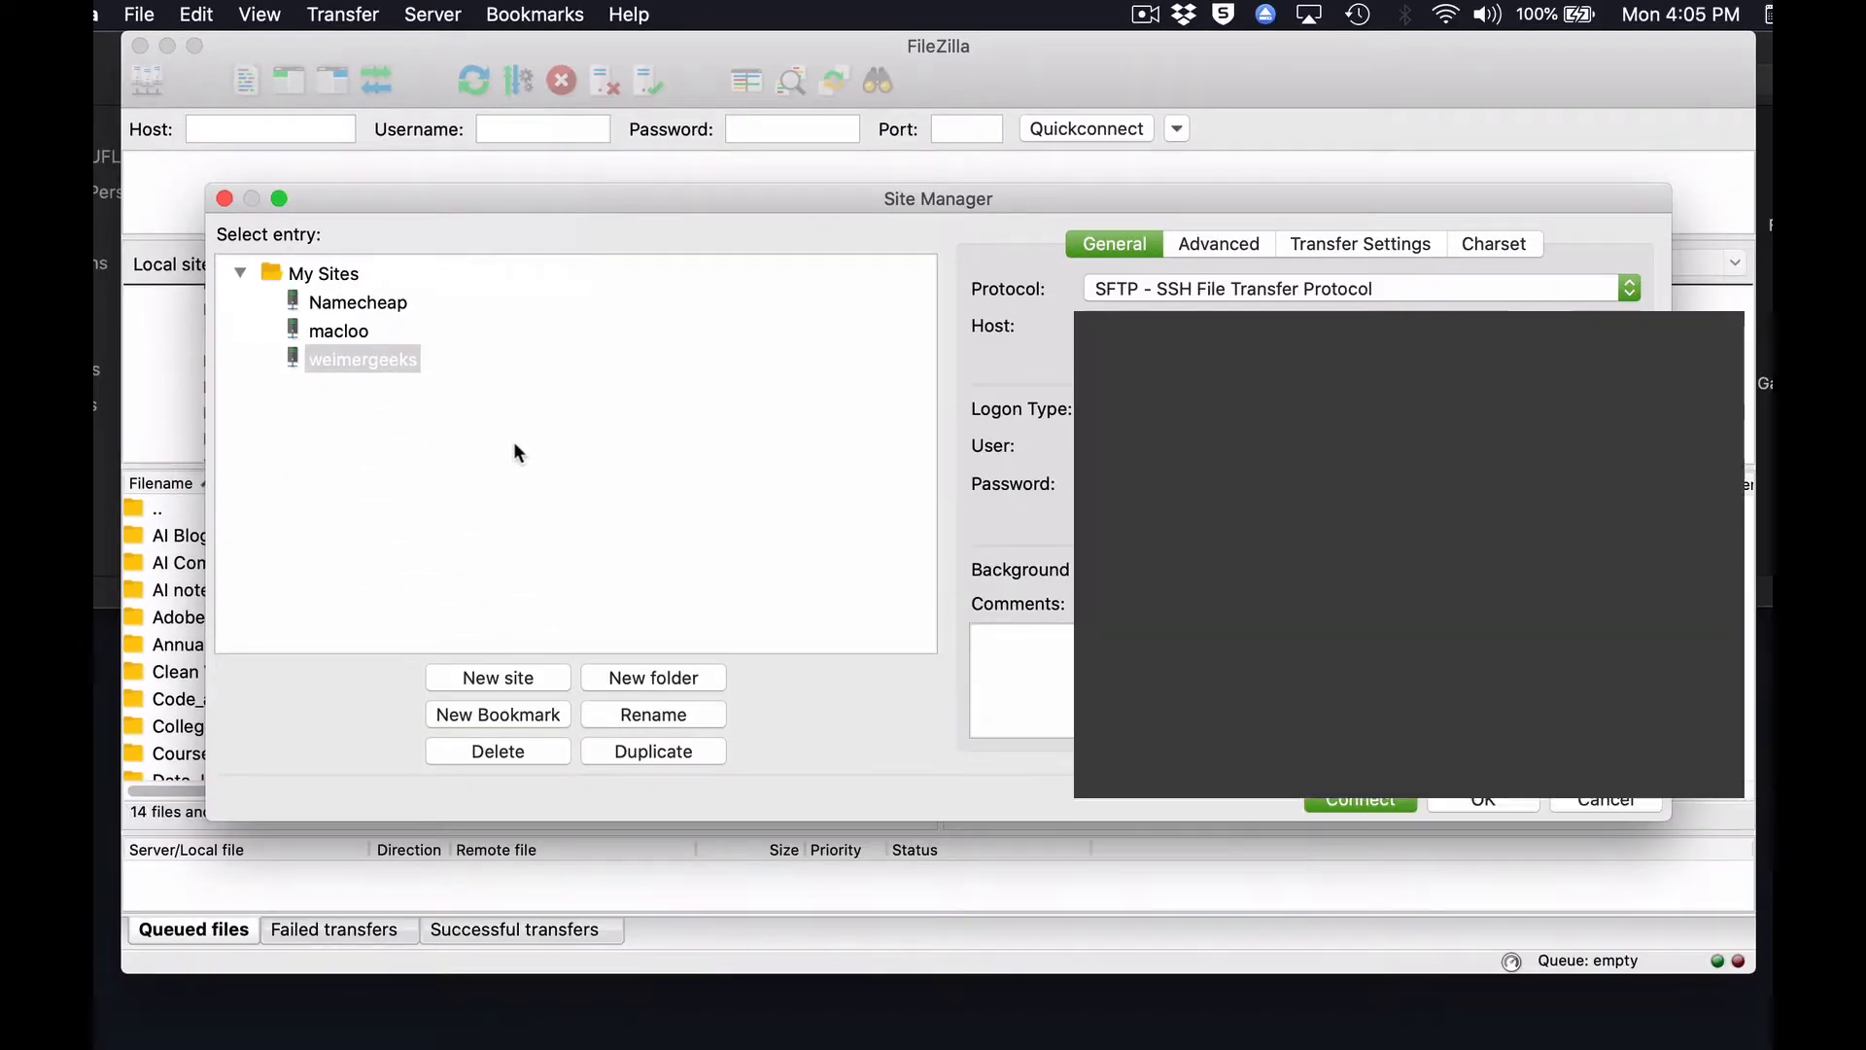
{"action": "left_click", "coordinate": [340, 332]}
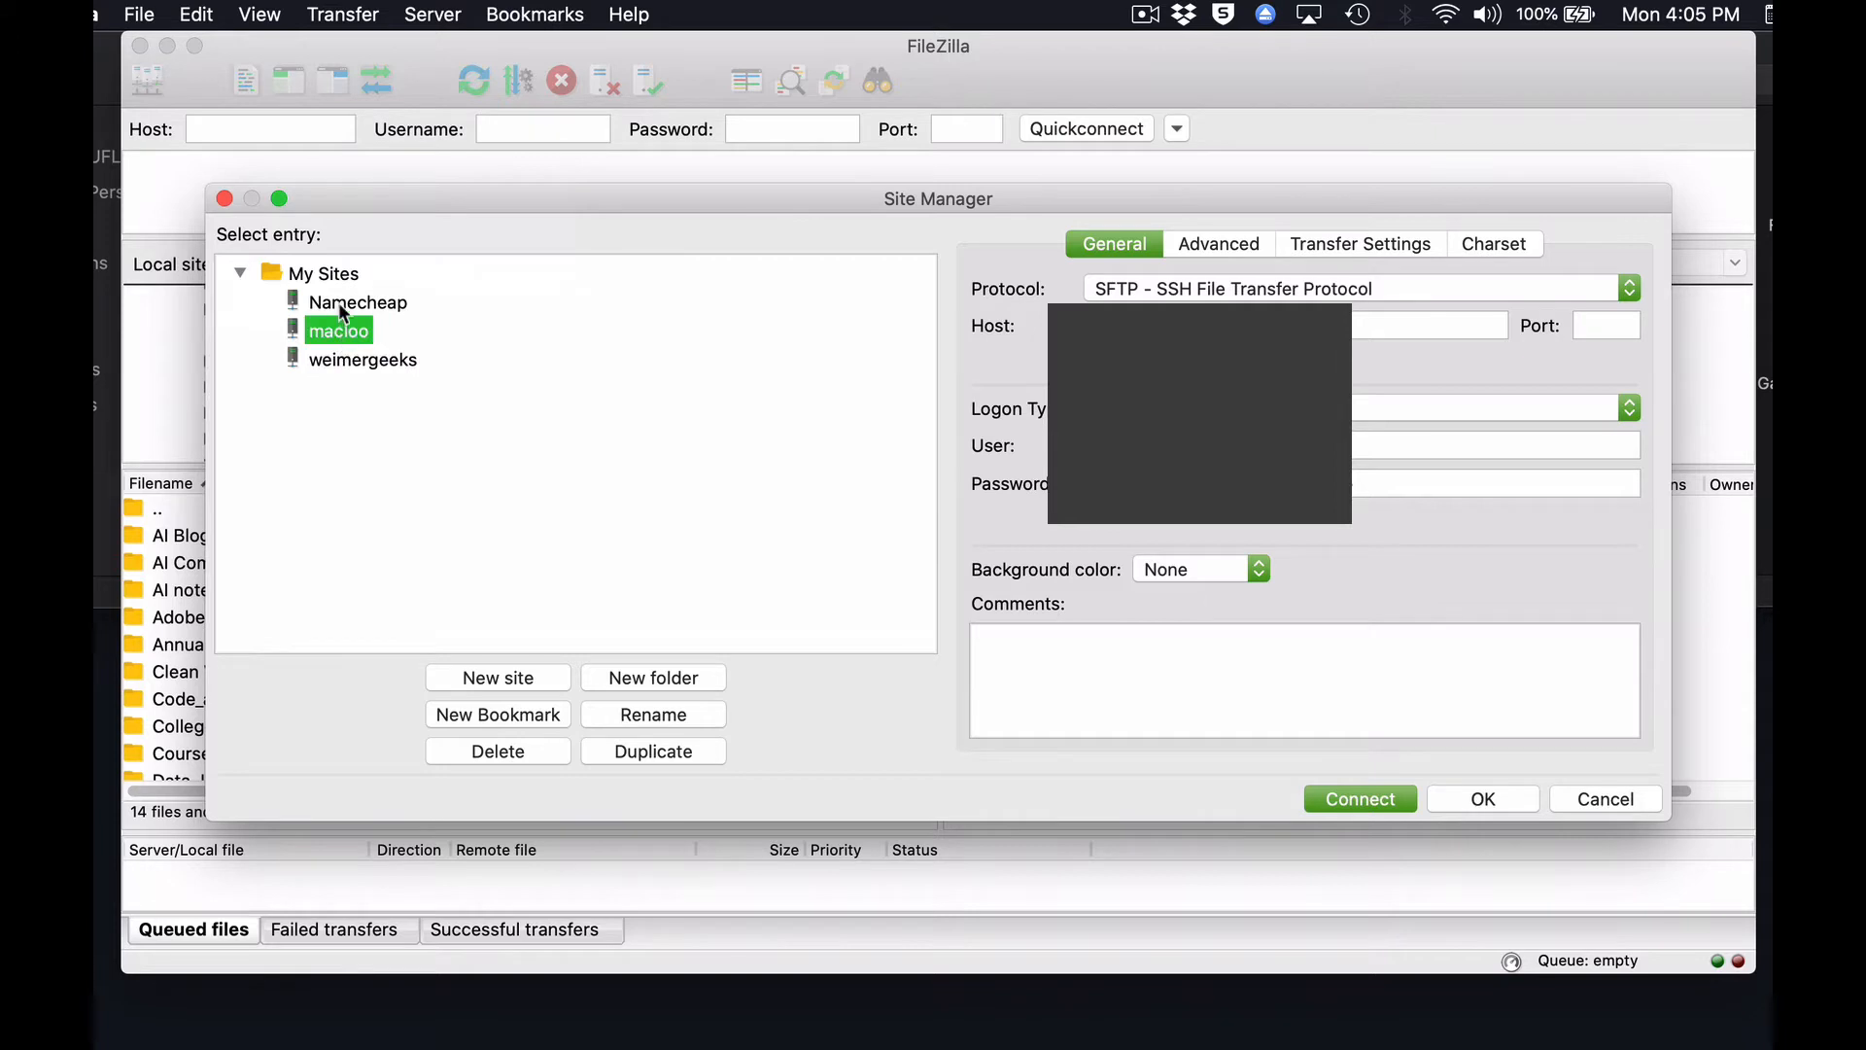
{"action": "left_click", "coordinate": [338, 301]}
{"action": "left_click", "coordinate": [345, 335]}
{"action": "left_click", "coordinate": [353, 365]}
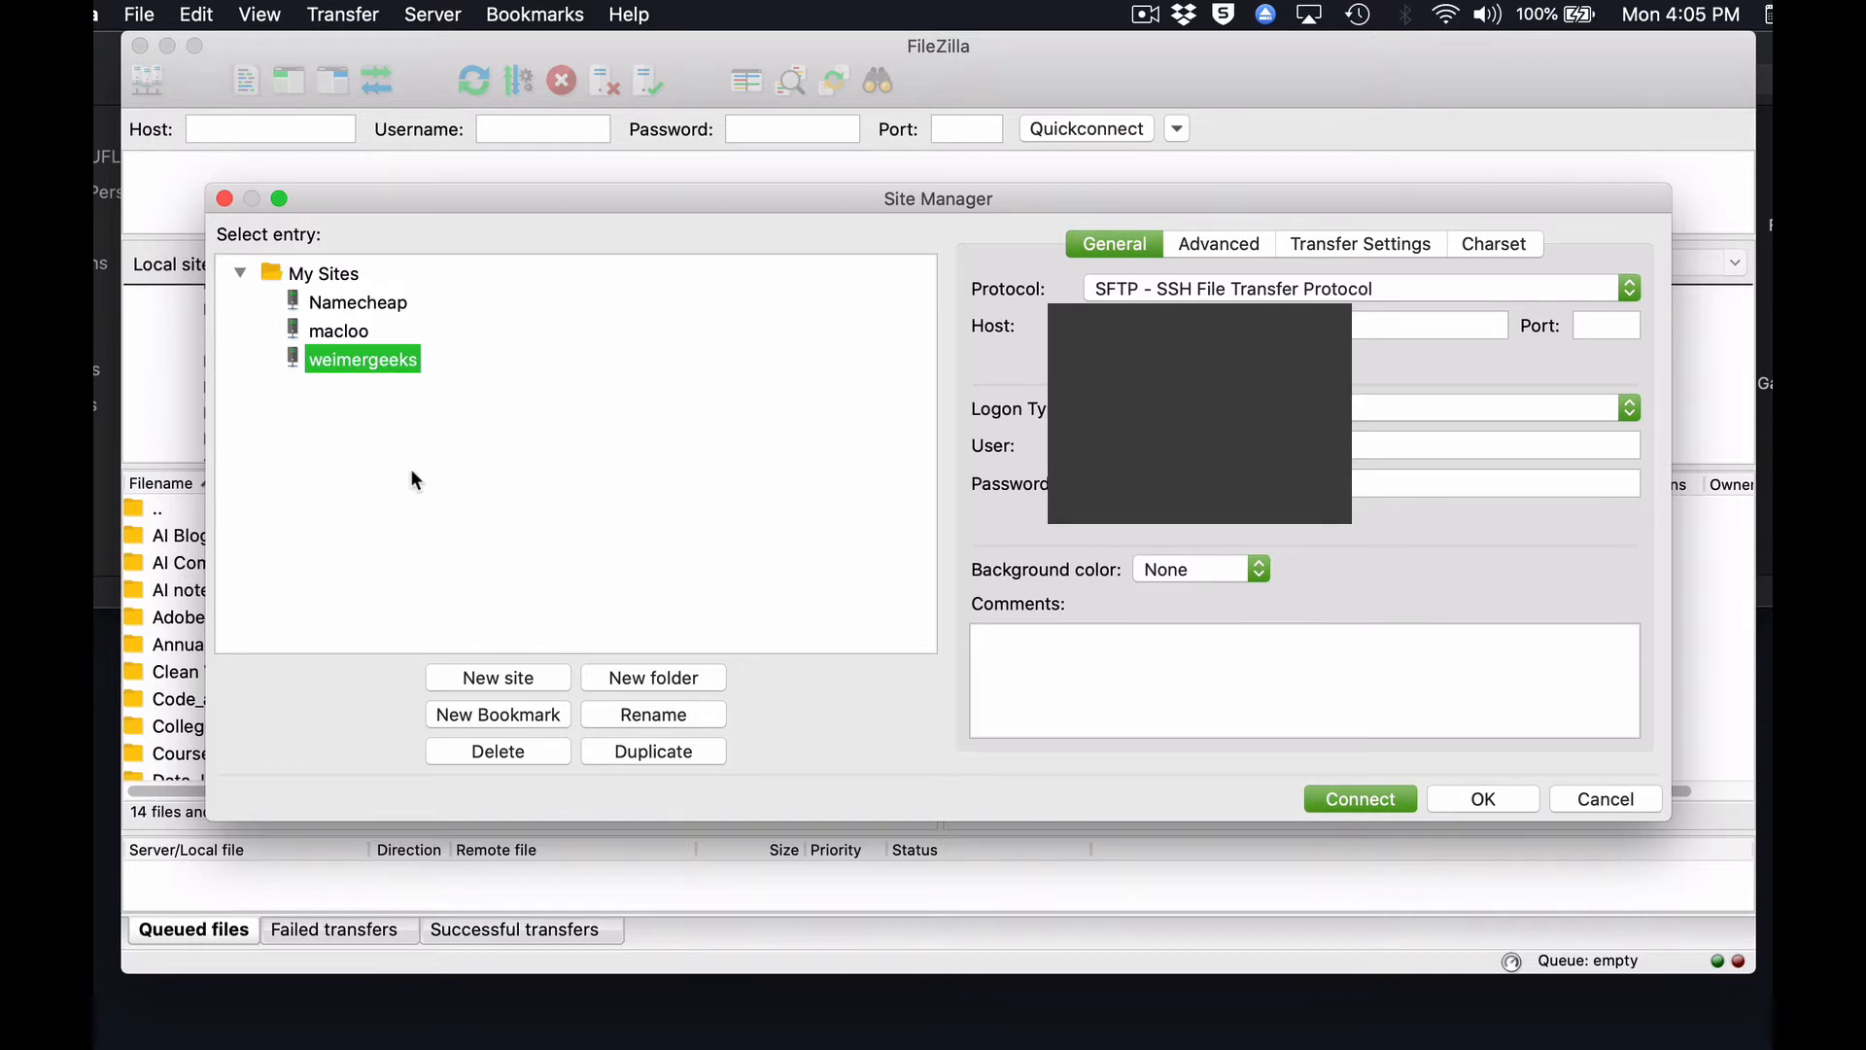
Create a new site entry named NameMySiteHere under My Sites.
{"action": "left_click", "coordinate": [491, 680]}
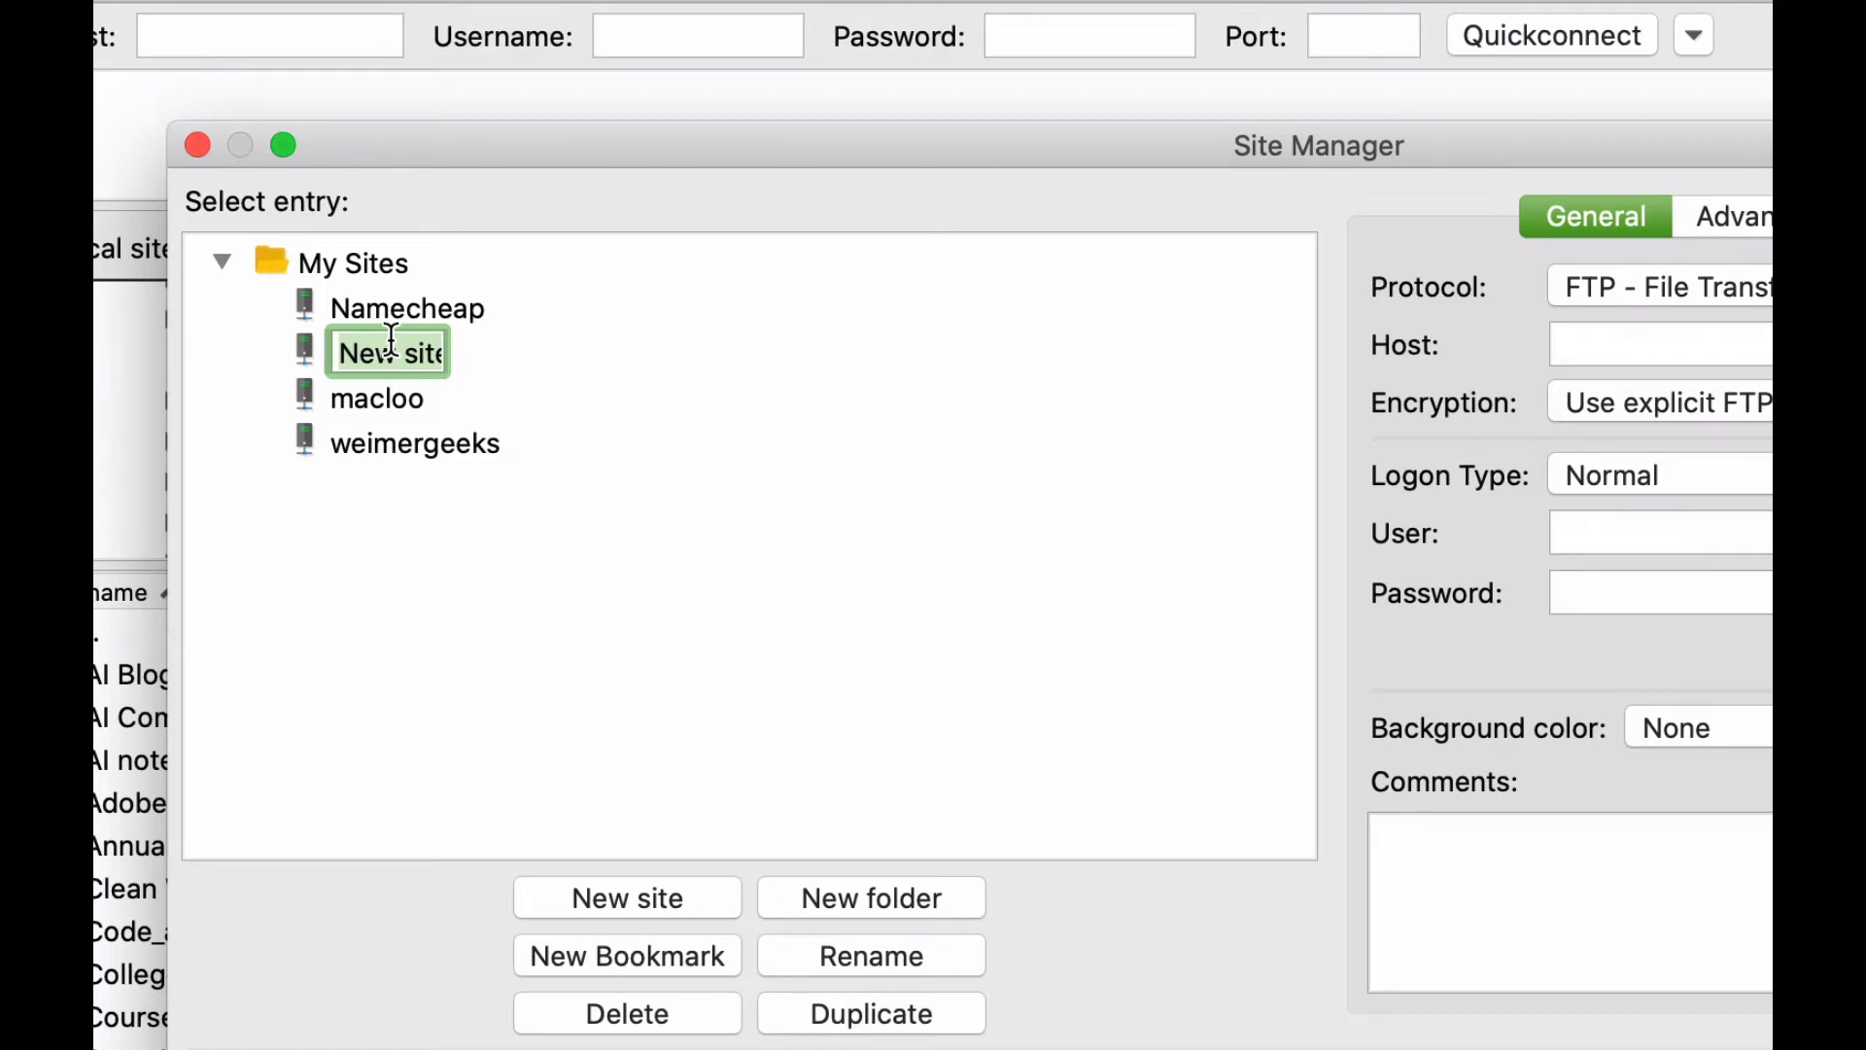
{"action": "type", "text": "NameMySite"}
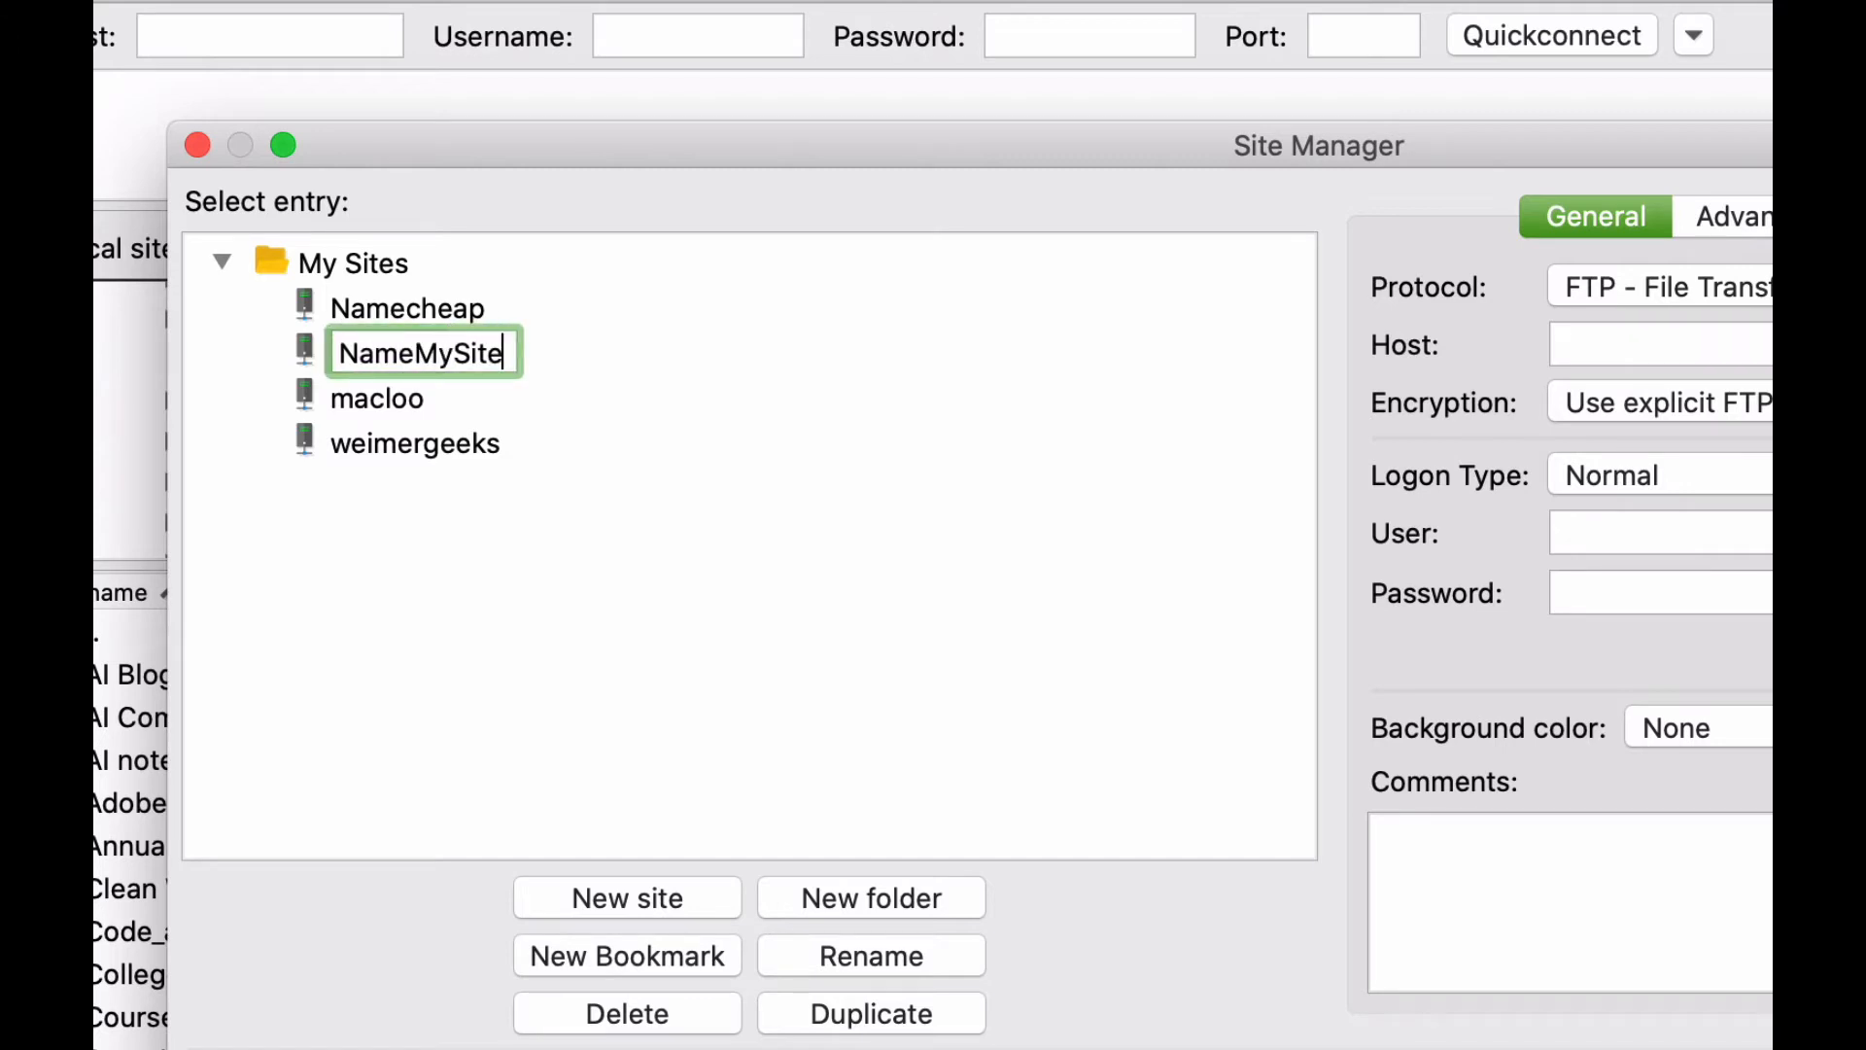
{"action": "type", "text": "Here"}
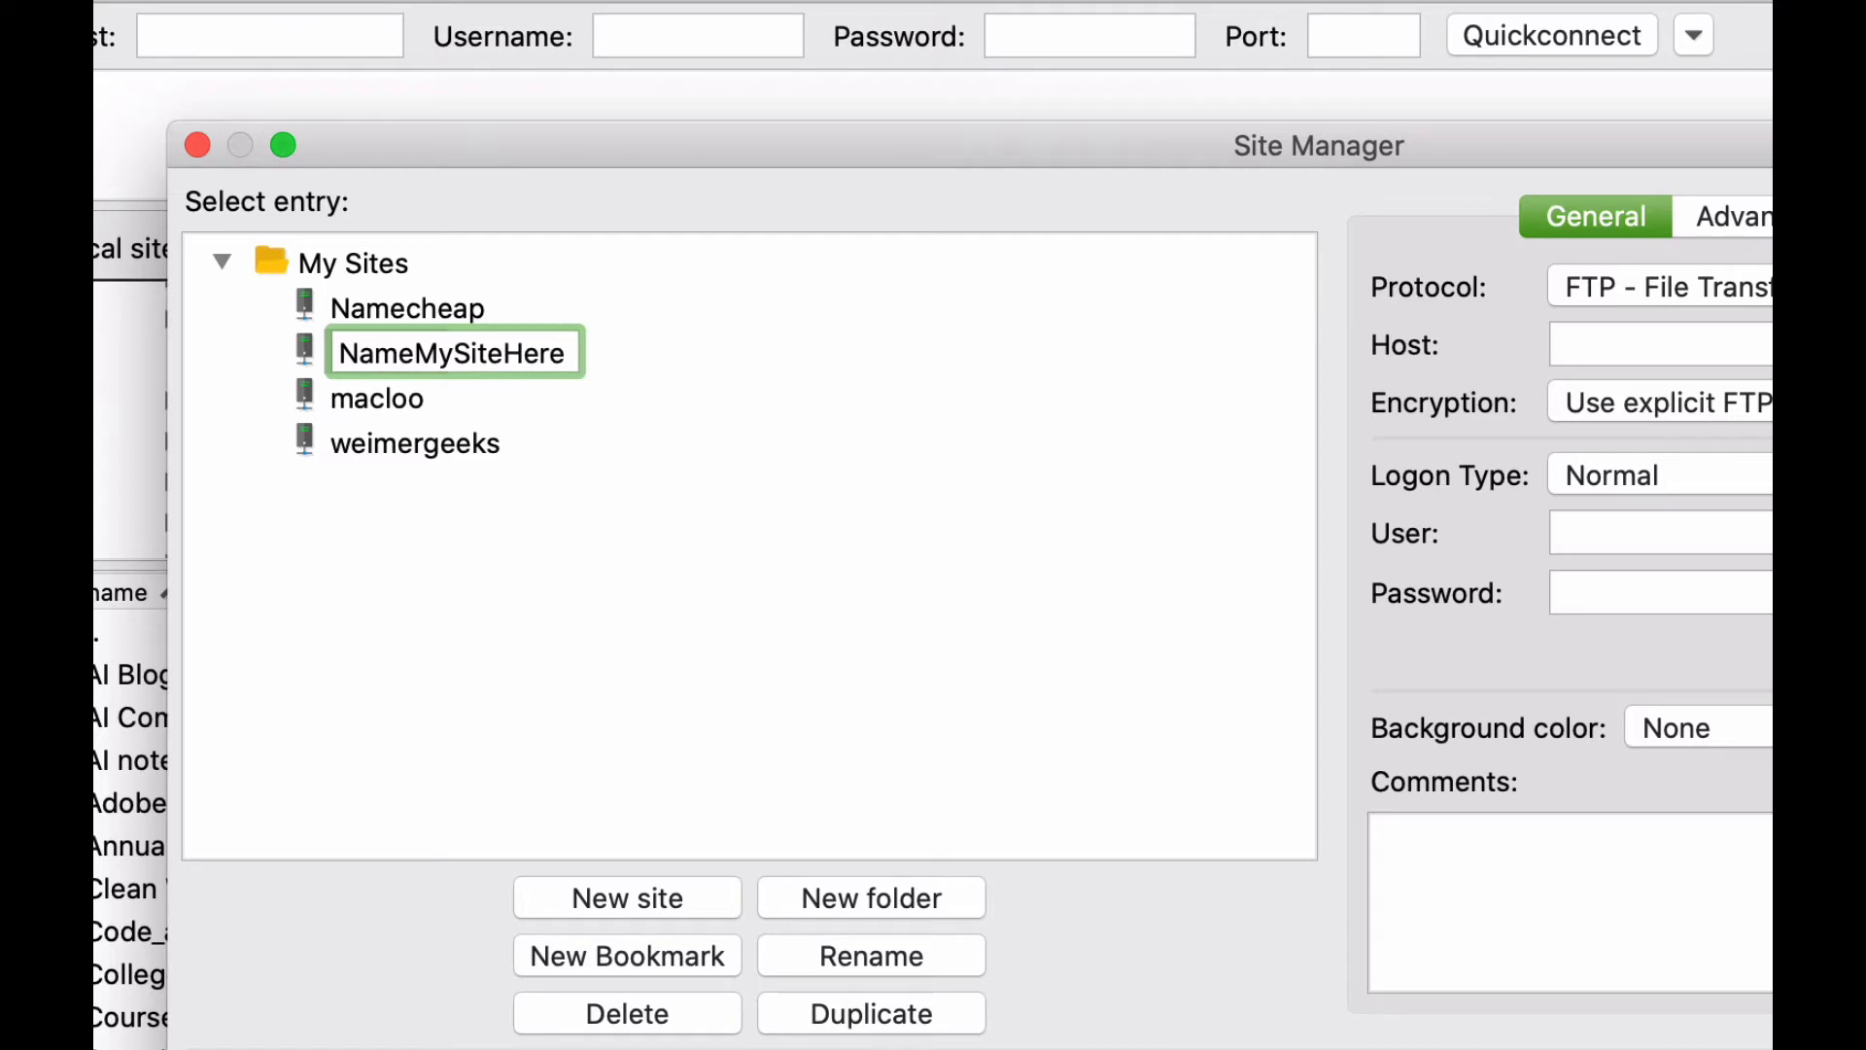
{"action": "key", "text": "Return"}
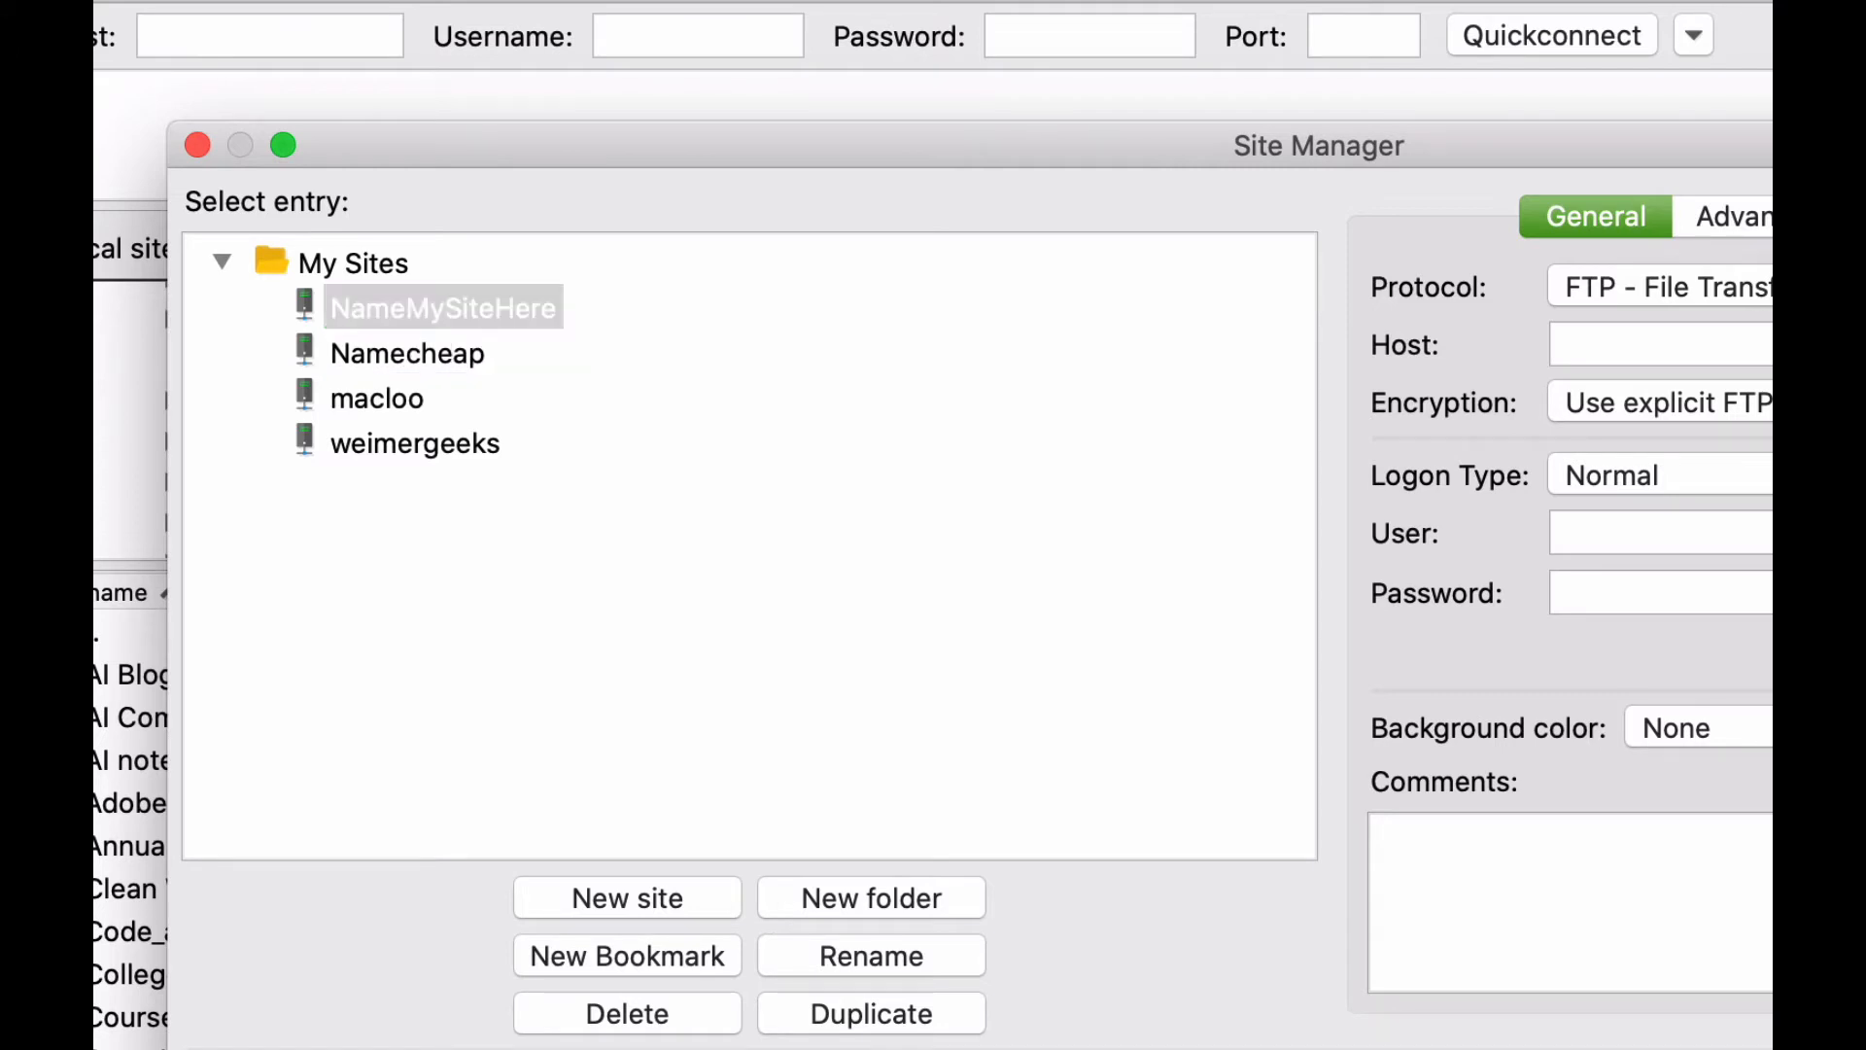
{"action": "left_click", "coordinate": [513, 302]}
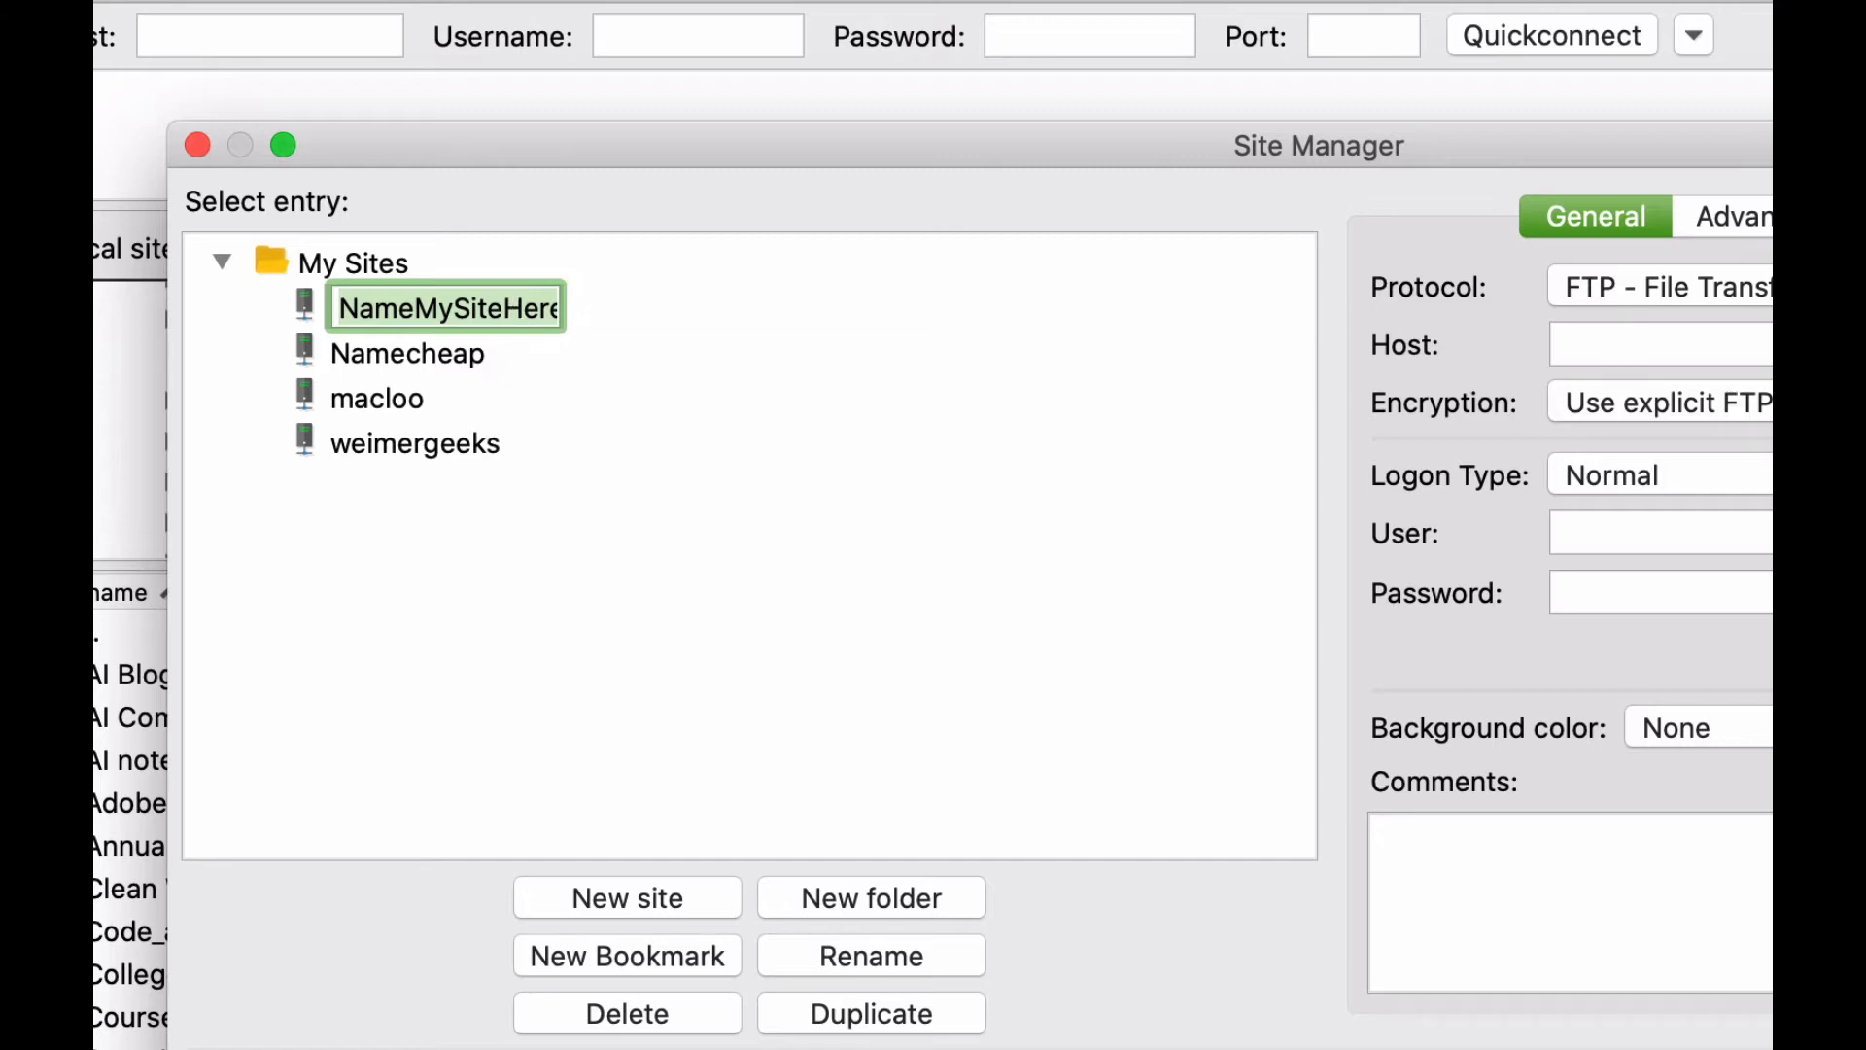
Review the new site's host, user and password fields and keep encryption at "Use explicit FTP over TLS if available".
{"action": "left_click", "coordinate": [1660, 344]}
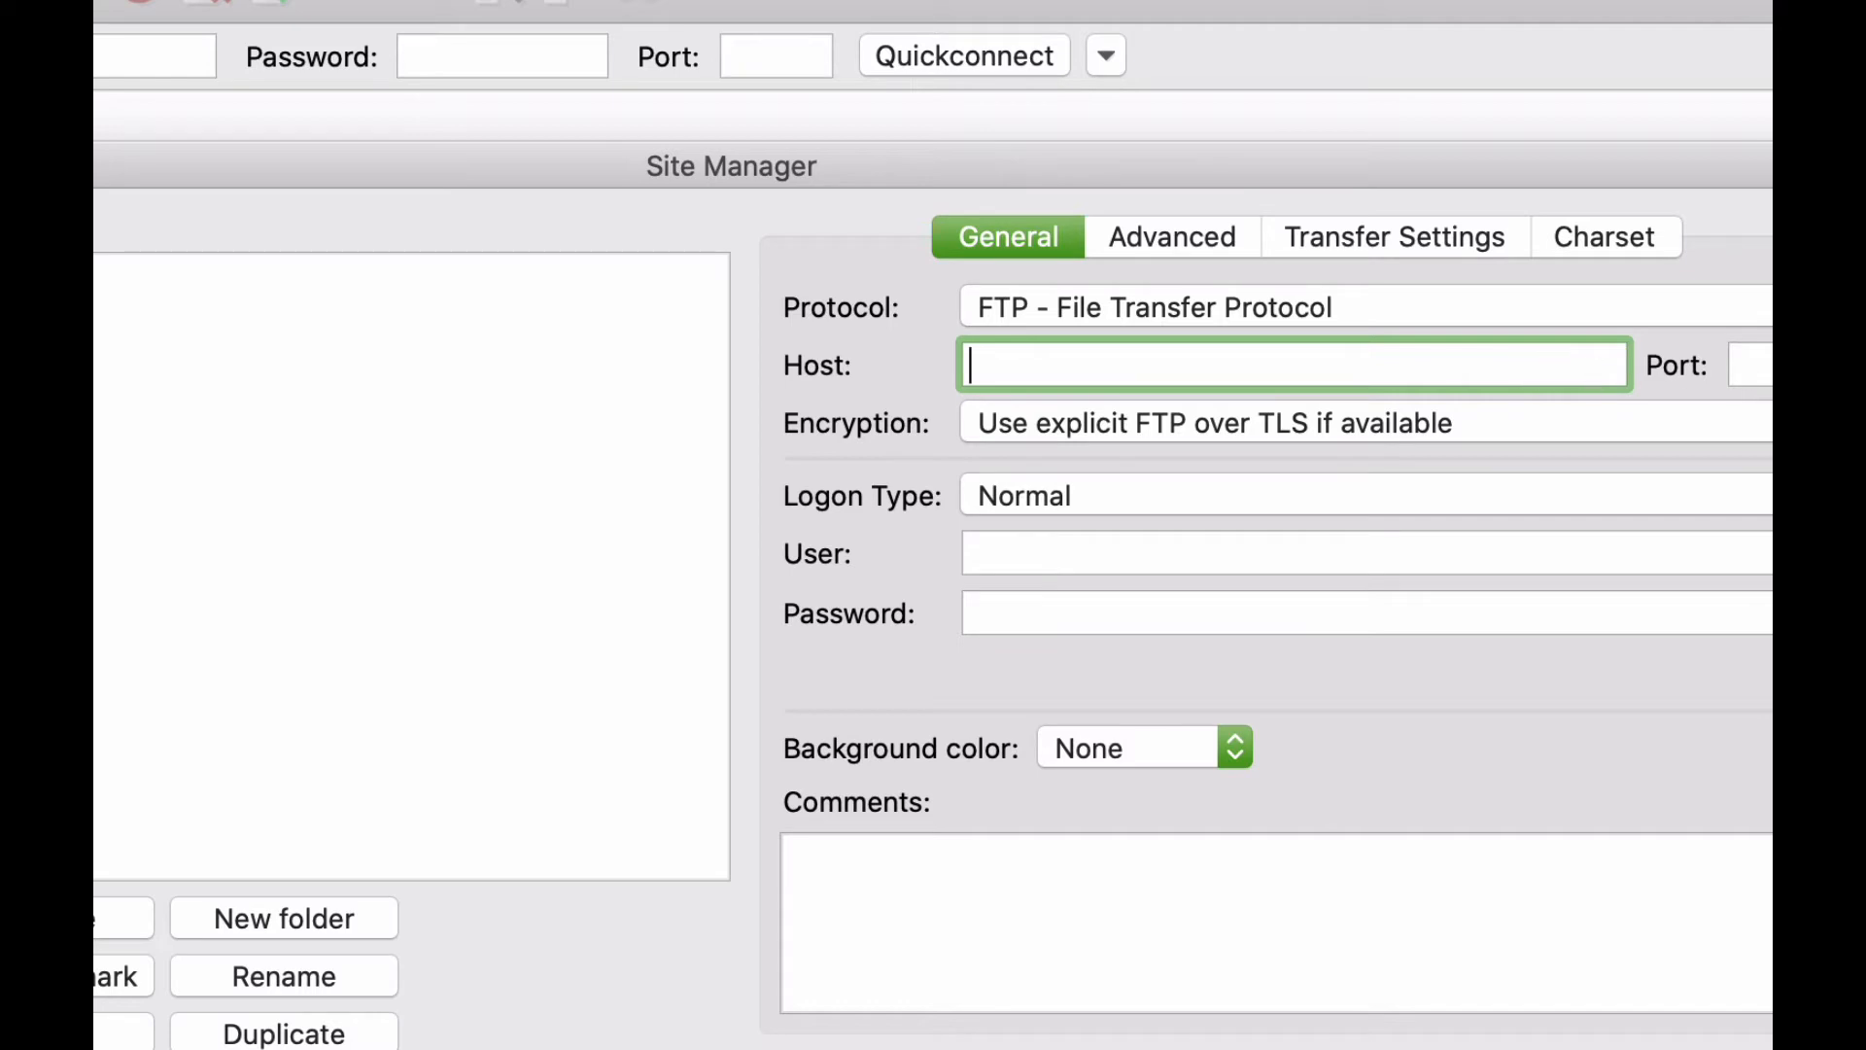
{"action": "left_click", "coordinate": [1759, 423]}
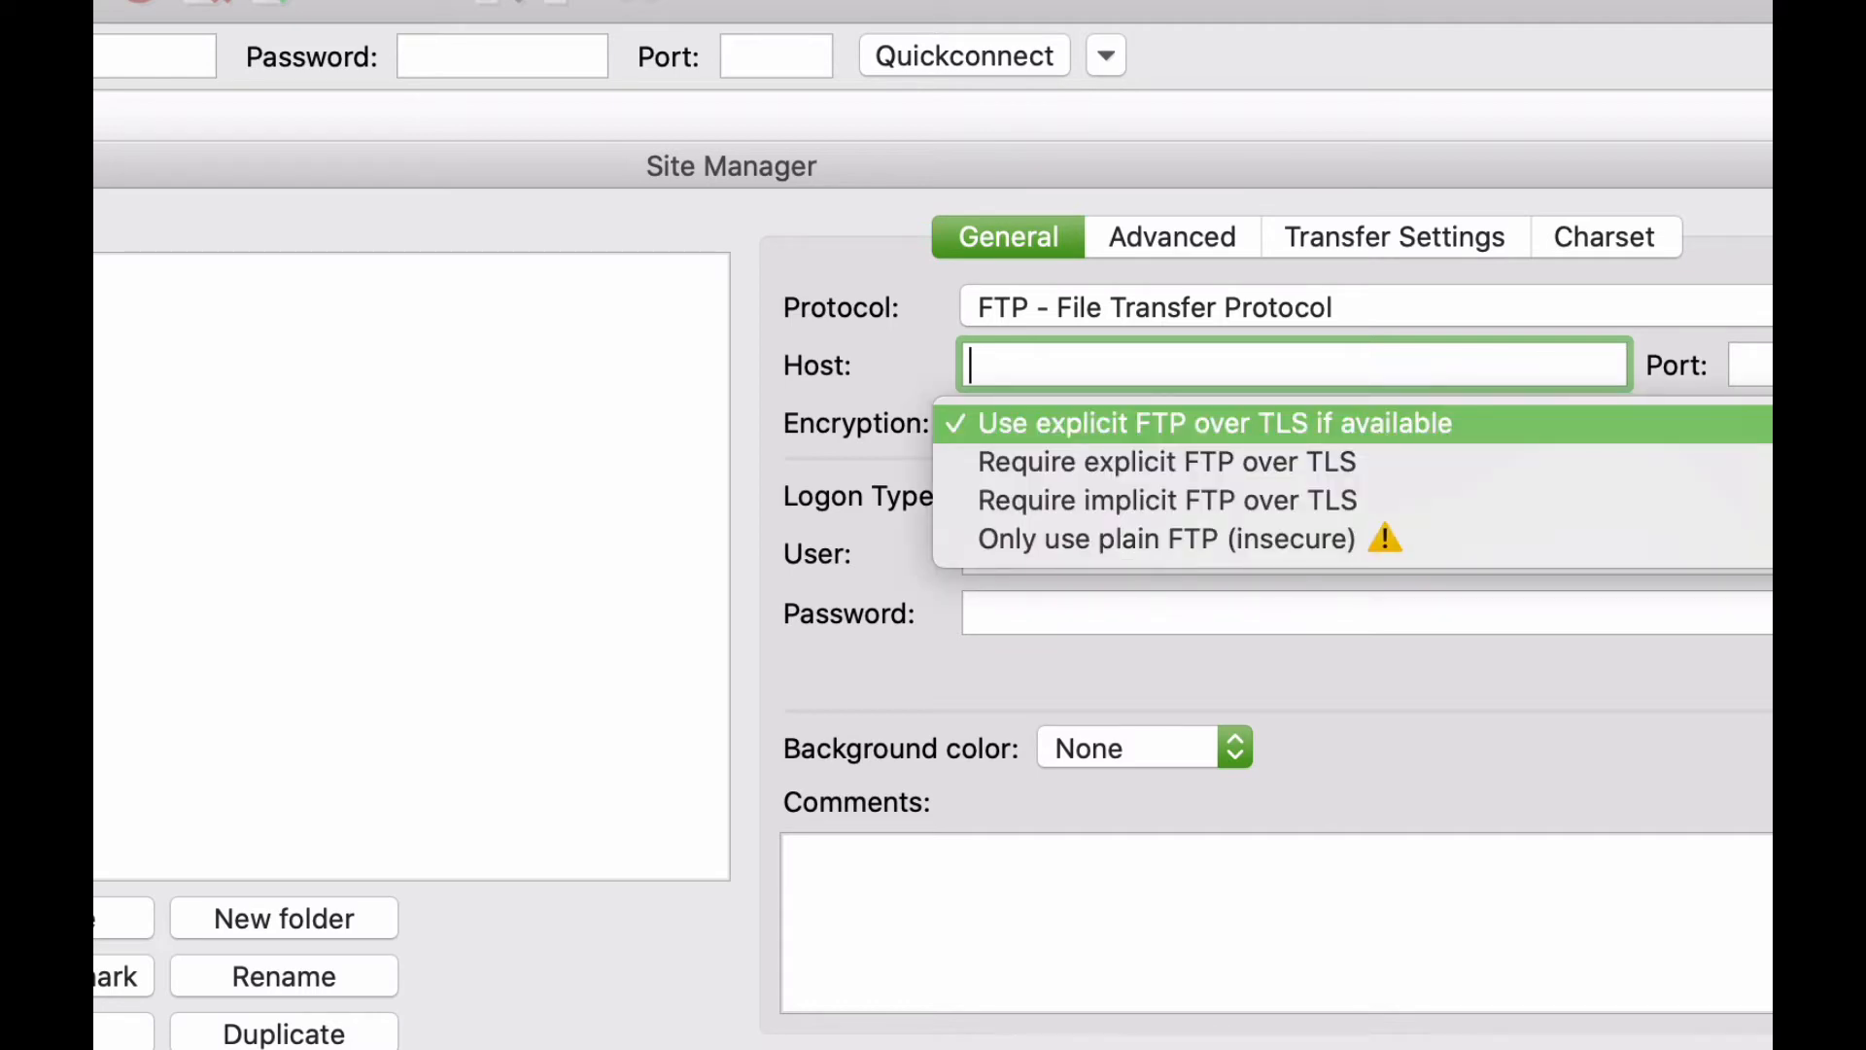
{"action": "left_click", "coordinate": [1520, 416]}
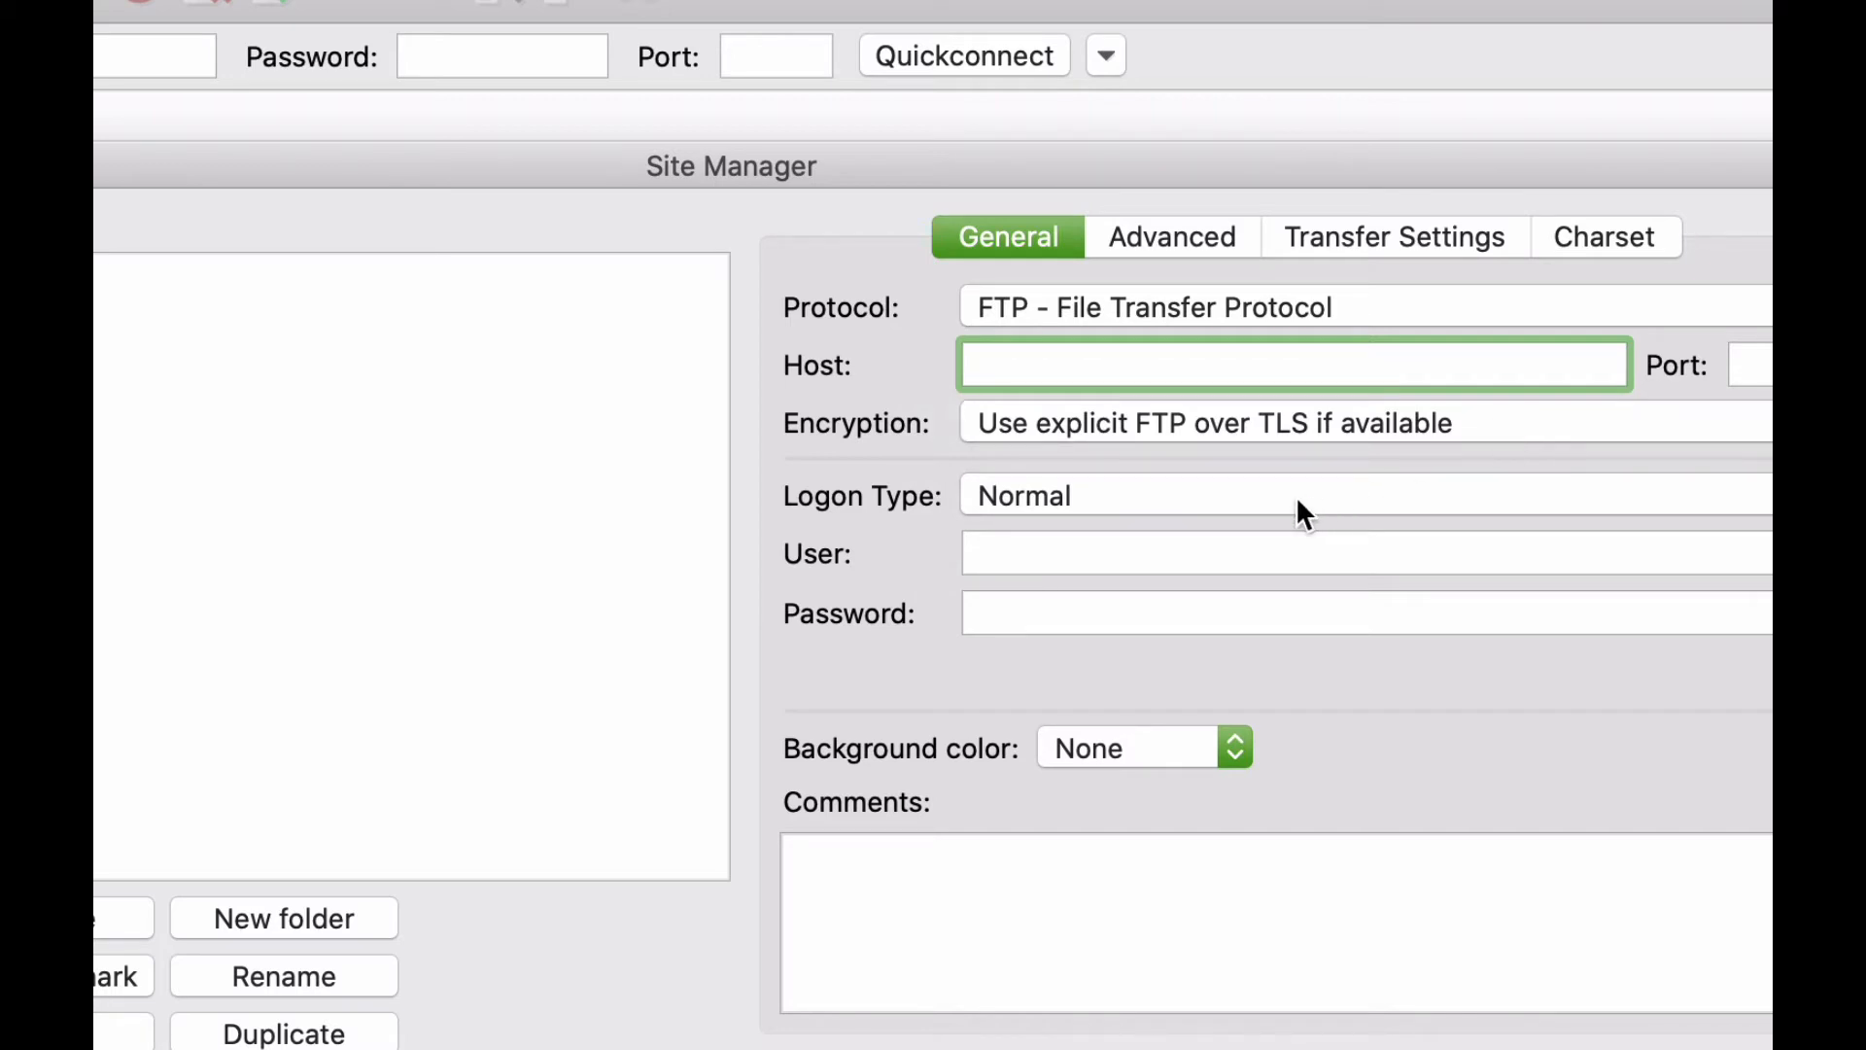
{"action": "left_click", "coordinate": [1204, 549]}
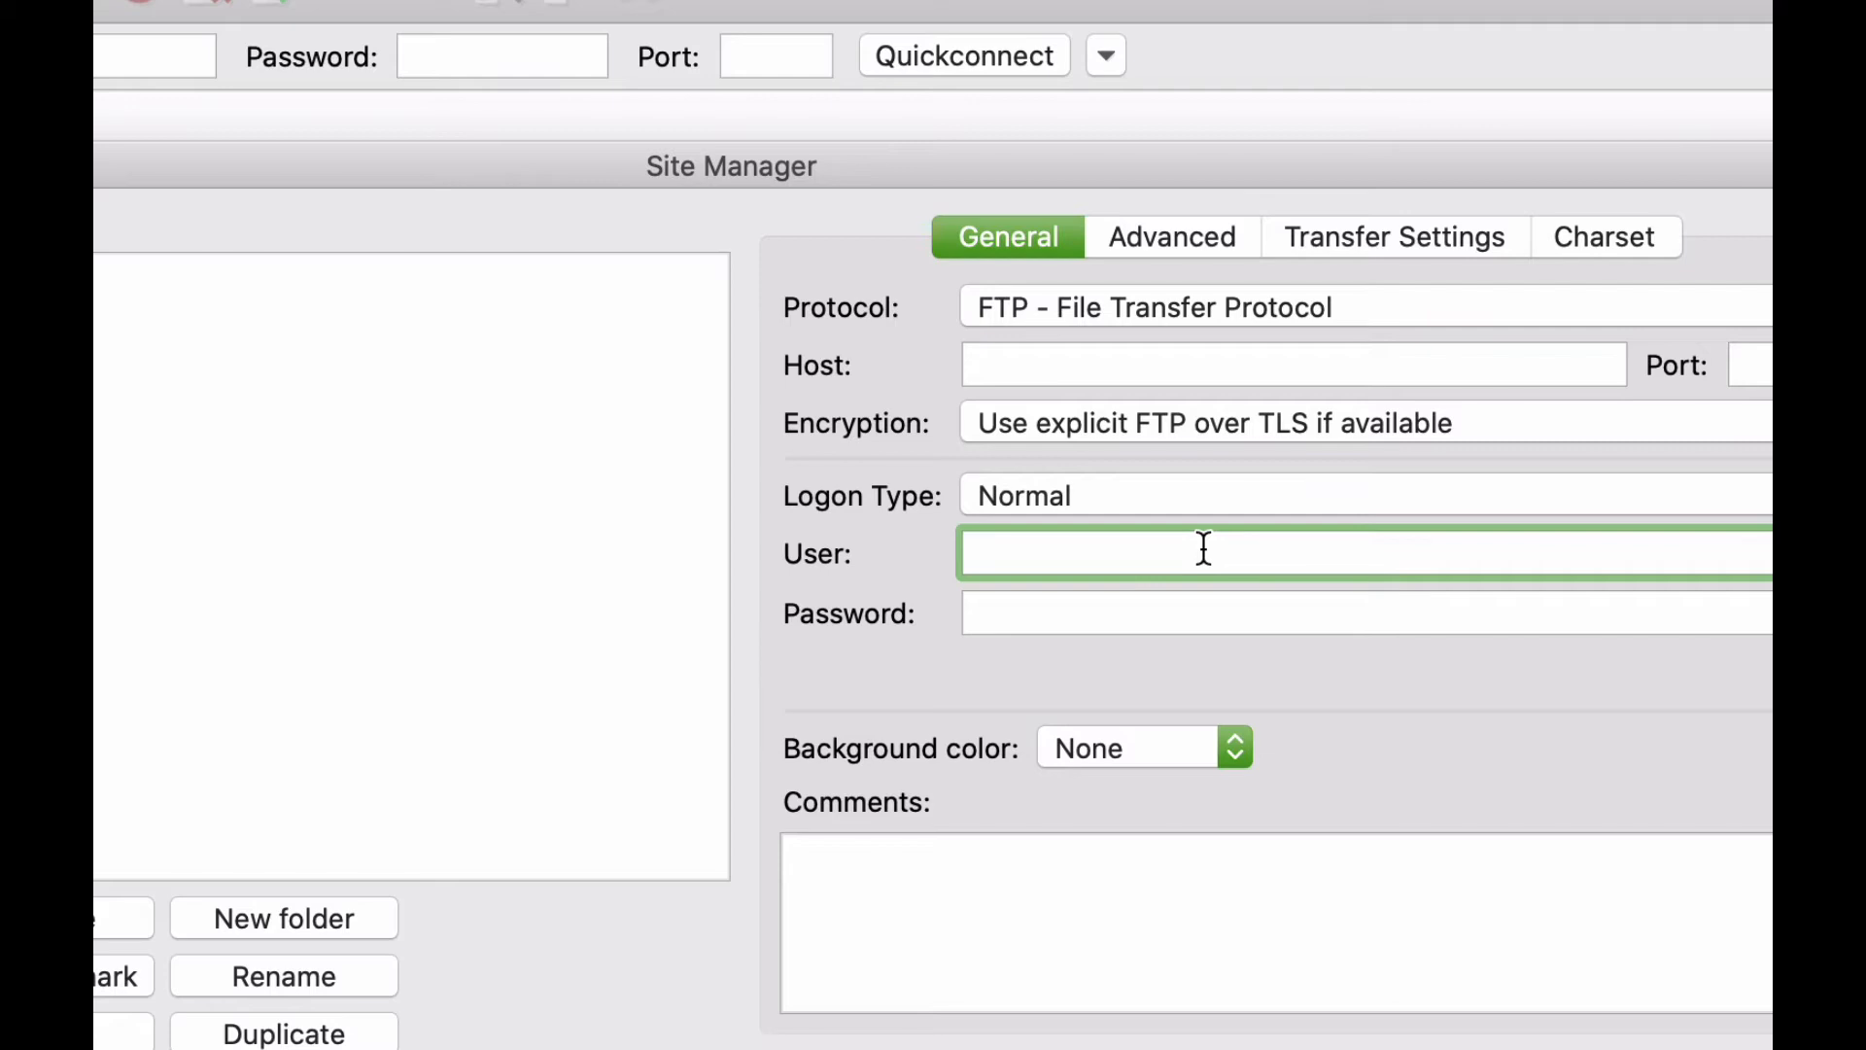
{"action": "left_click", "coordinate": [1225, 622]}
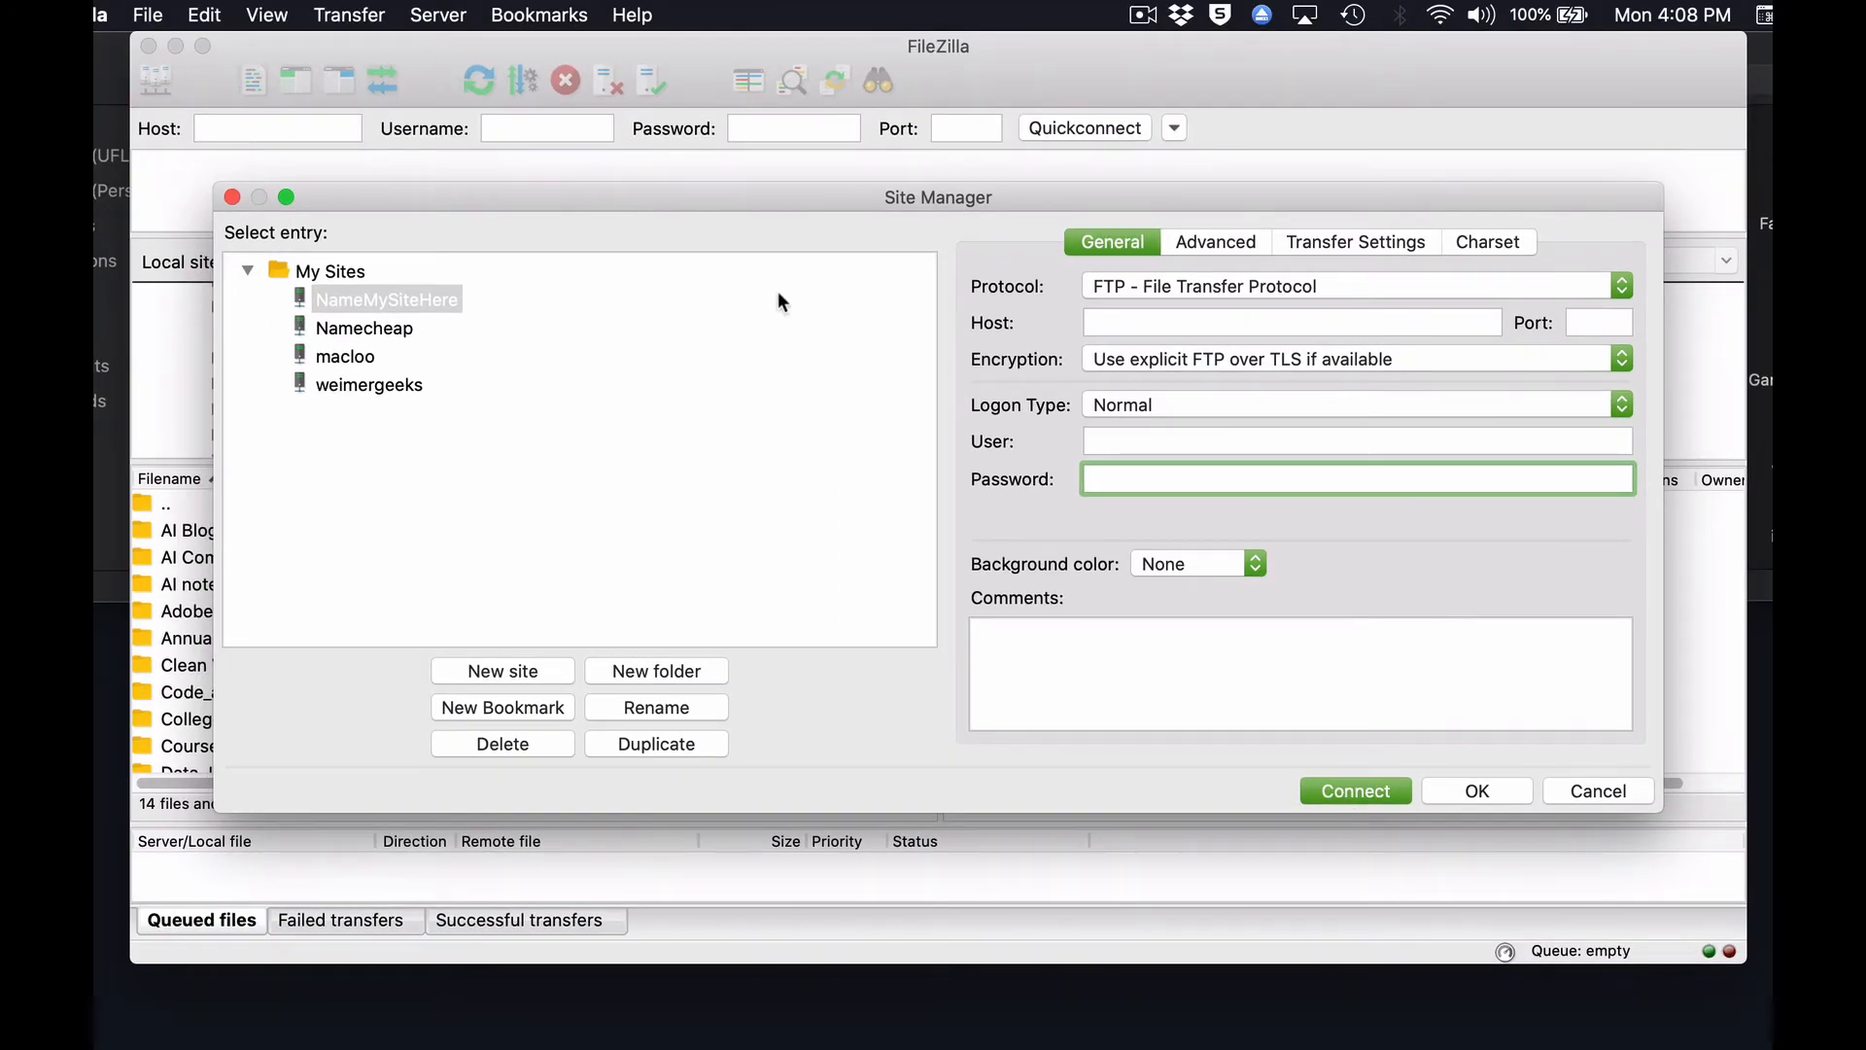
Try to switch from the new site to the saved Namecheap entry.
{"action": "left_click", "coordinate": [481, 518]}
{"action": "left_click", "coordinate": [395, 324]}
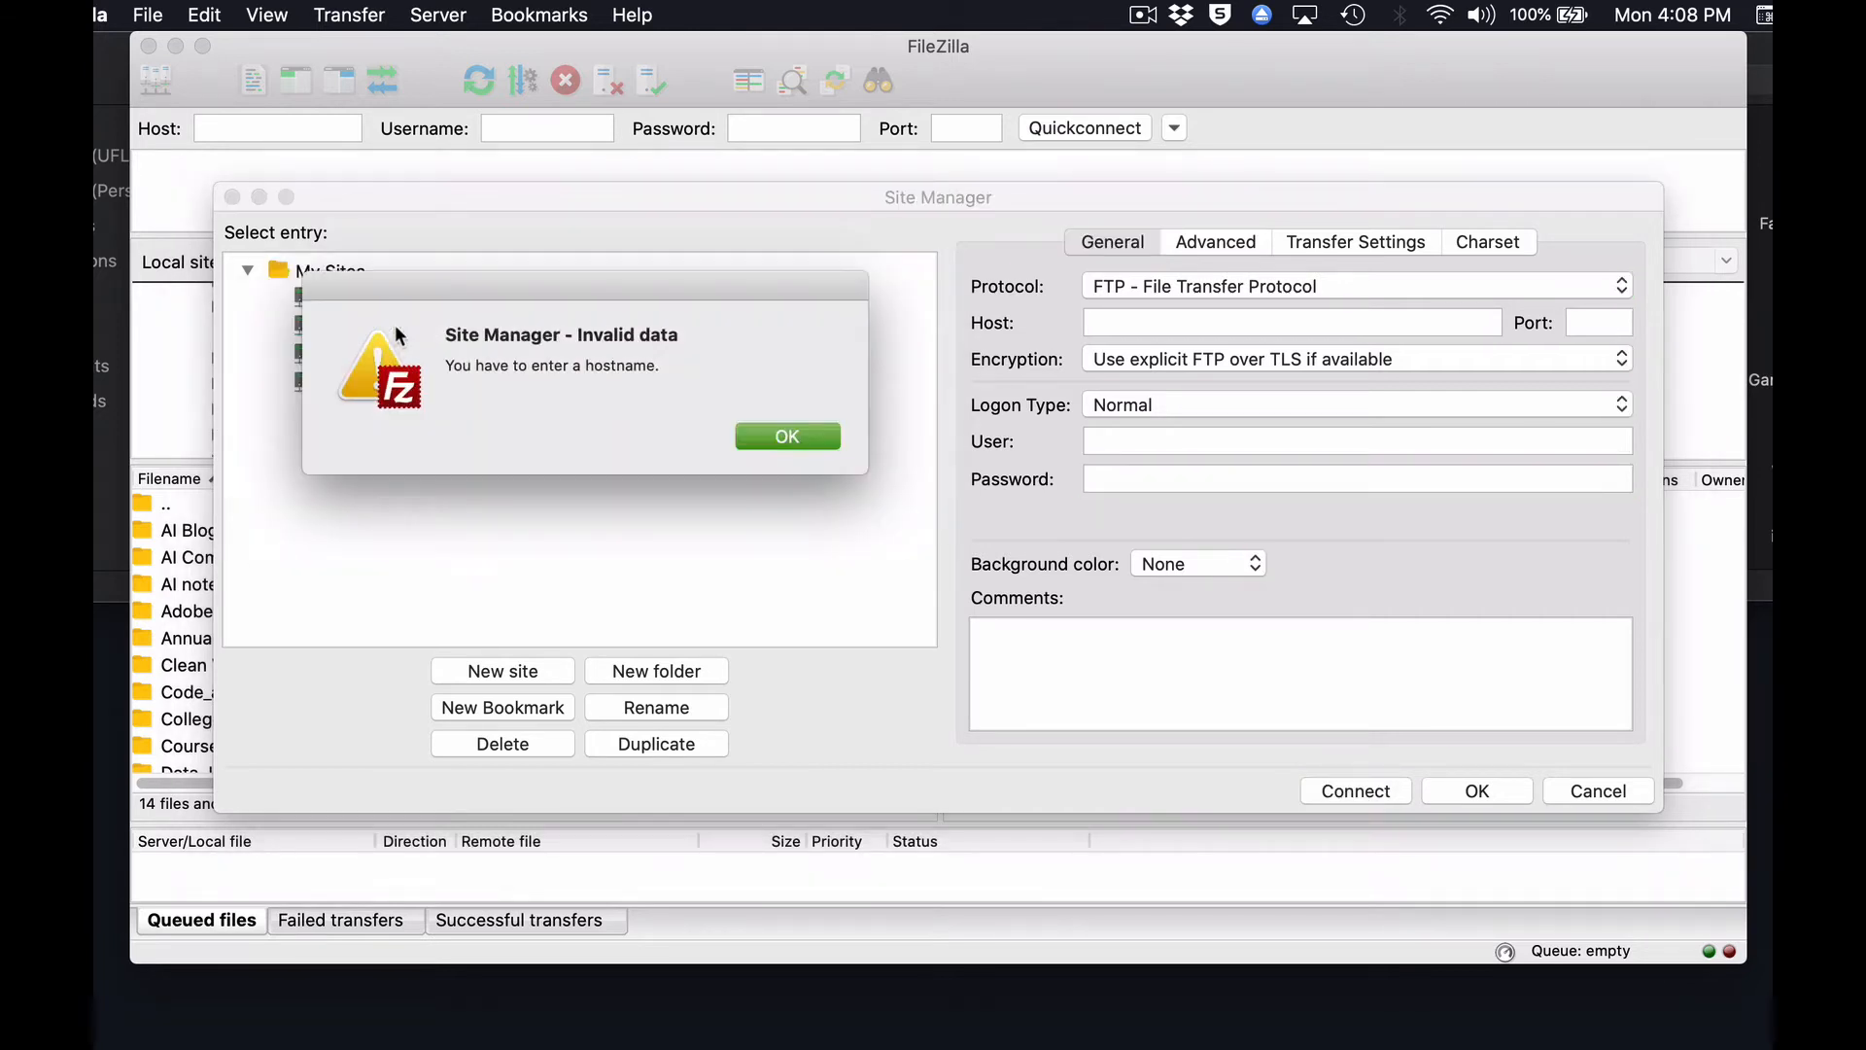
{"action": "left_click", "coordinate": [797, 440]}
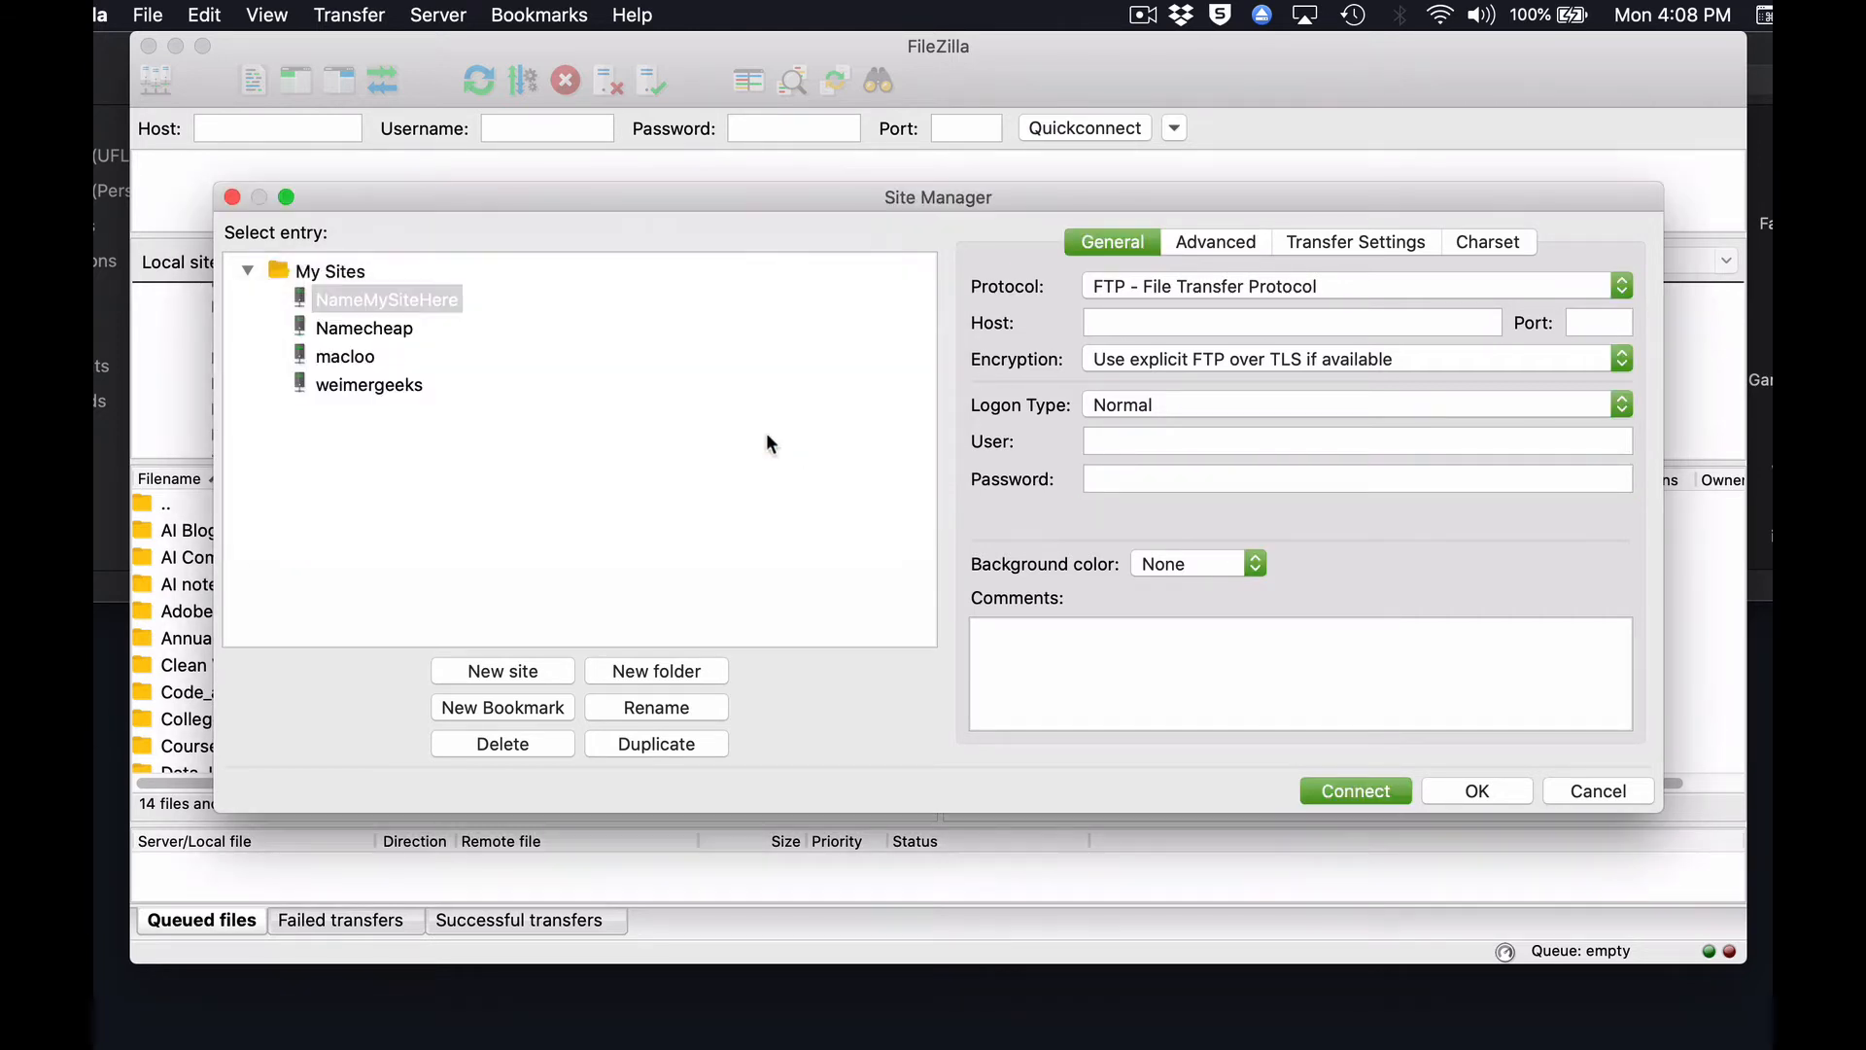
Delete the NameMySiteHere entry from the Site Manager.
{"action": "left_click", "coordinate": [426, 301]}
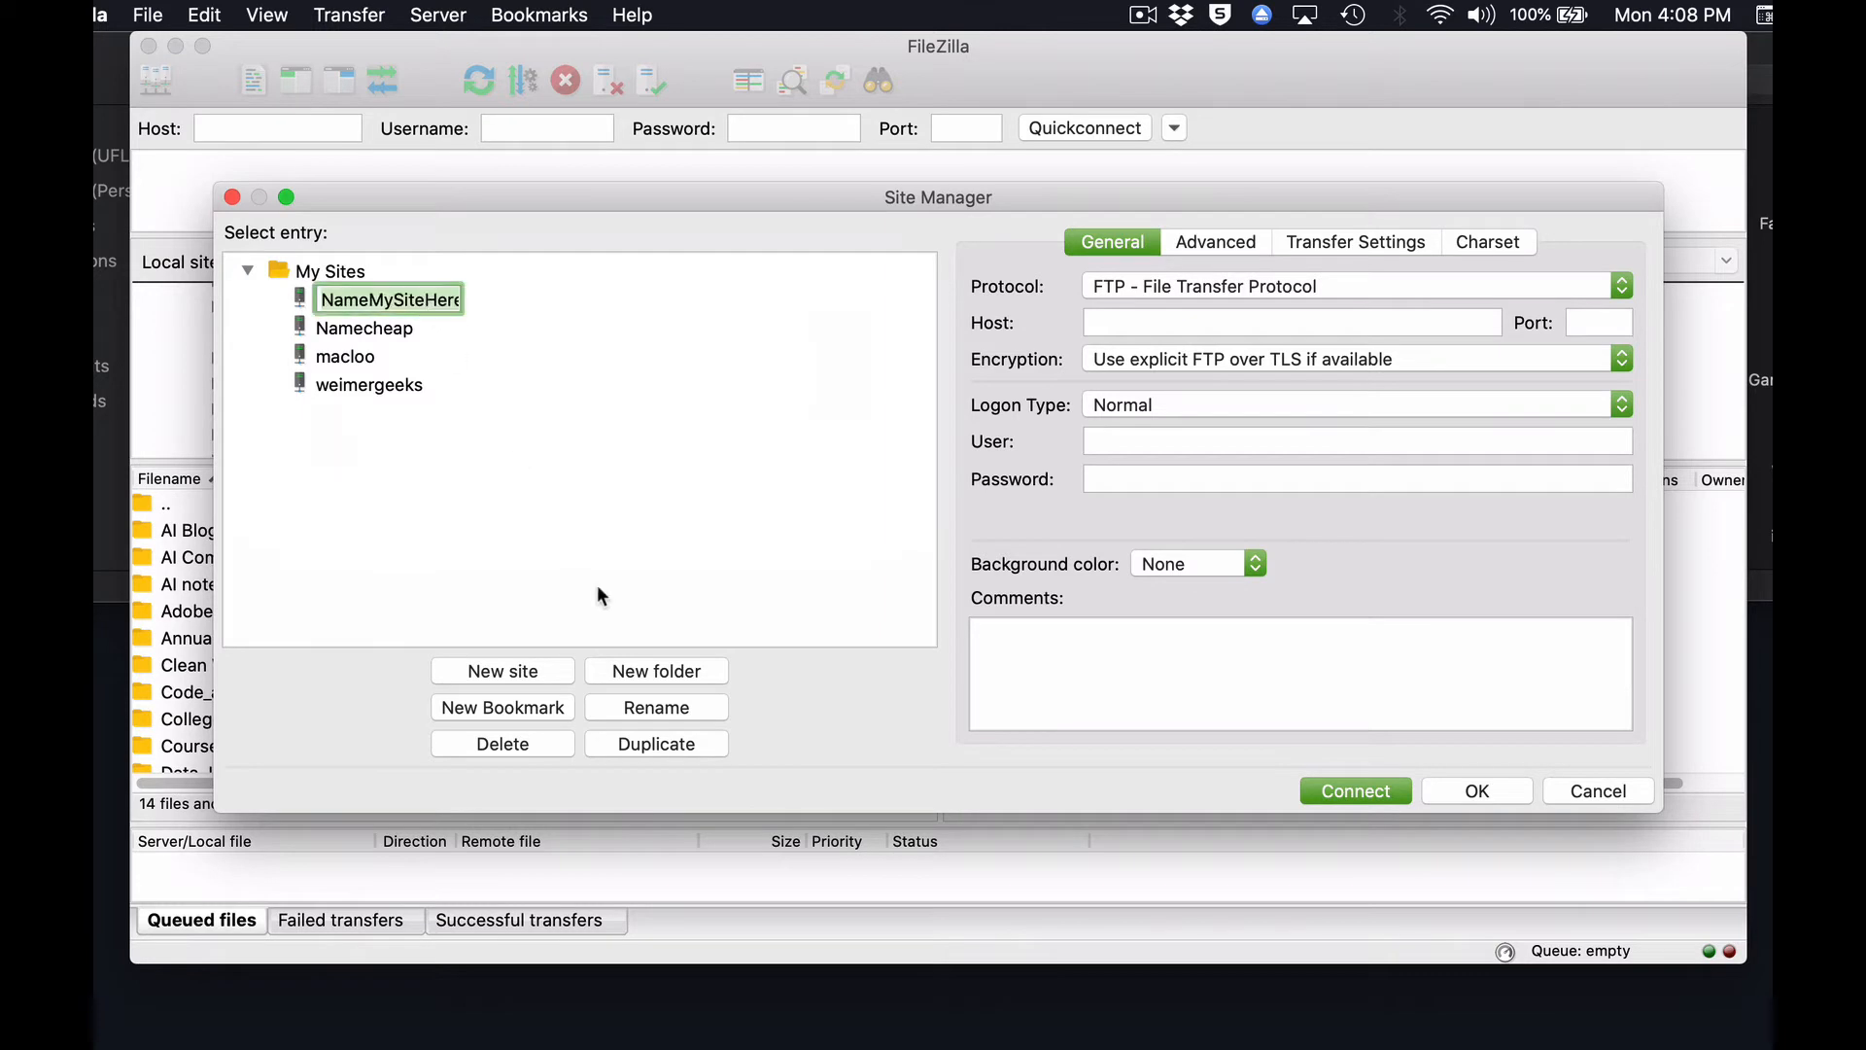
{"action": "left_click", "coordinate": [515, 746]}
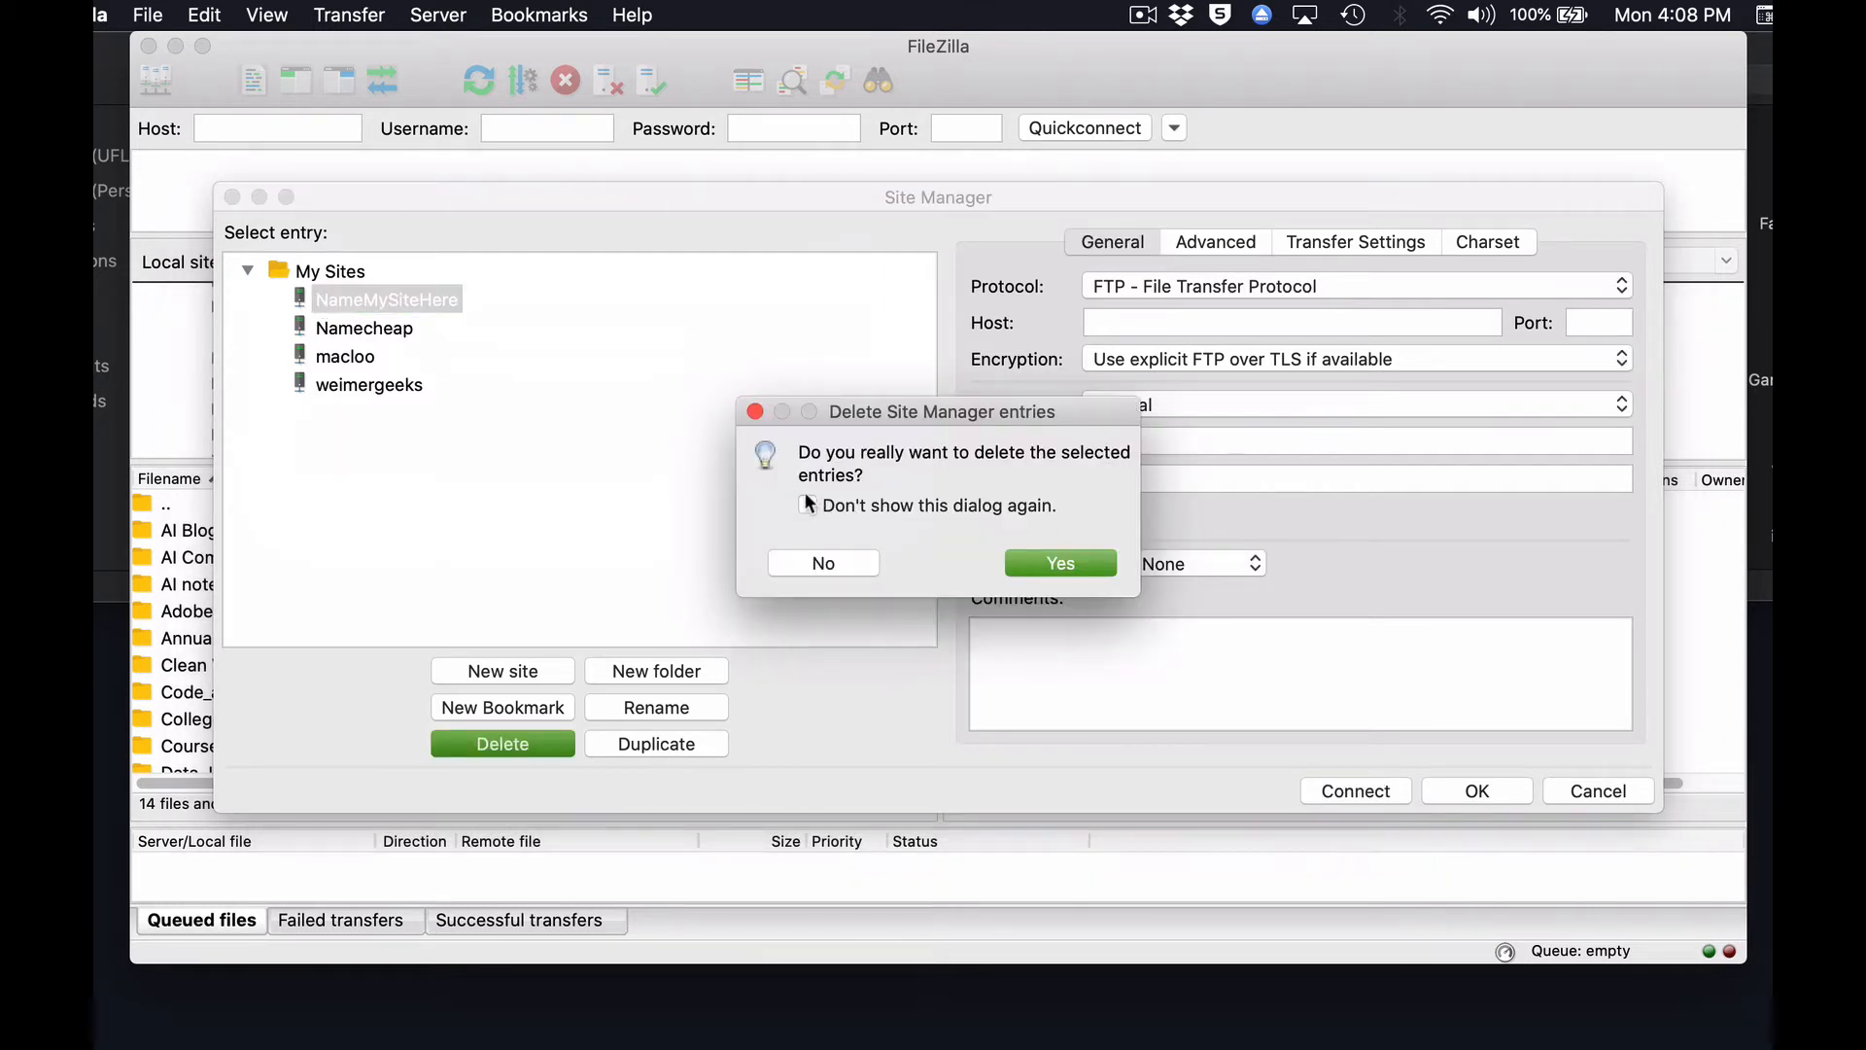
{"action": "left_click", "coordinate": [1061, 563]}
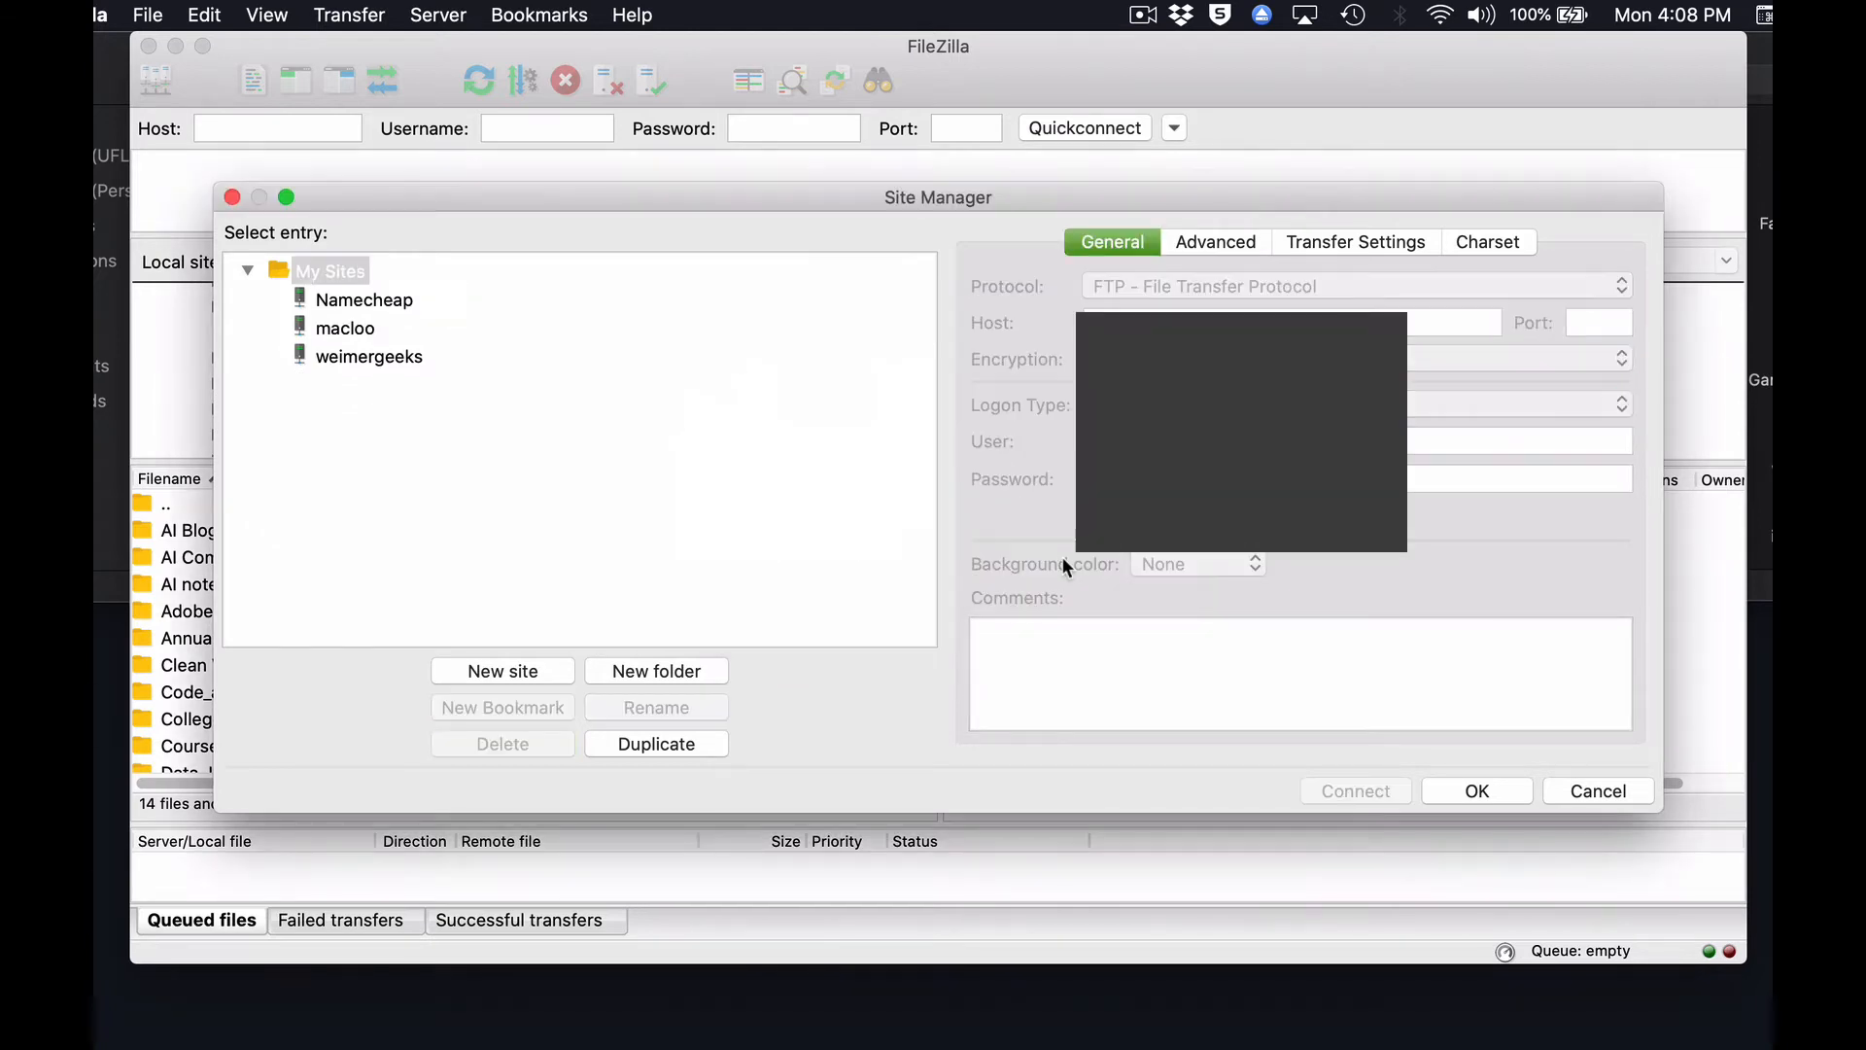
Connect to the saved Namecheap site and accept its server certificate without always trusting it.
{"action": "left_click", "coordinate": [404, 304]}
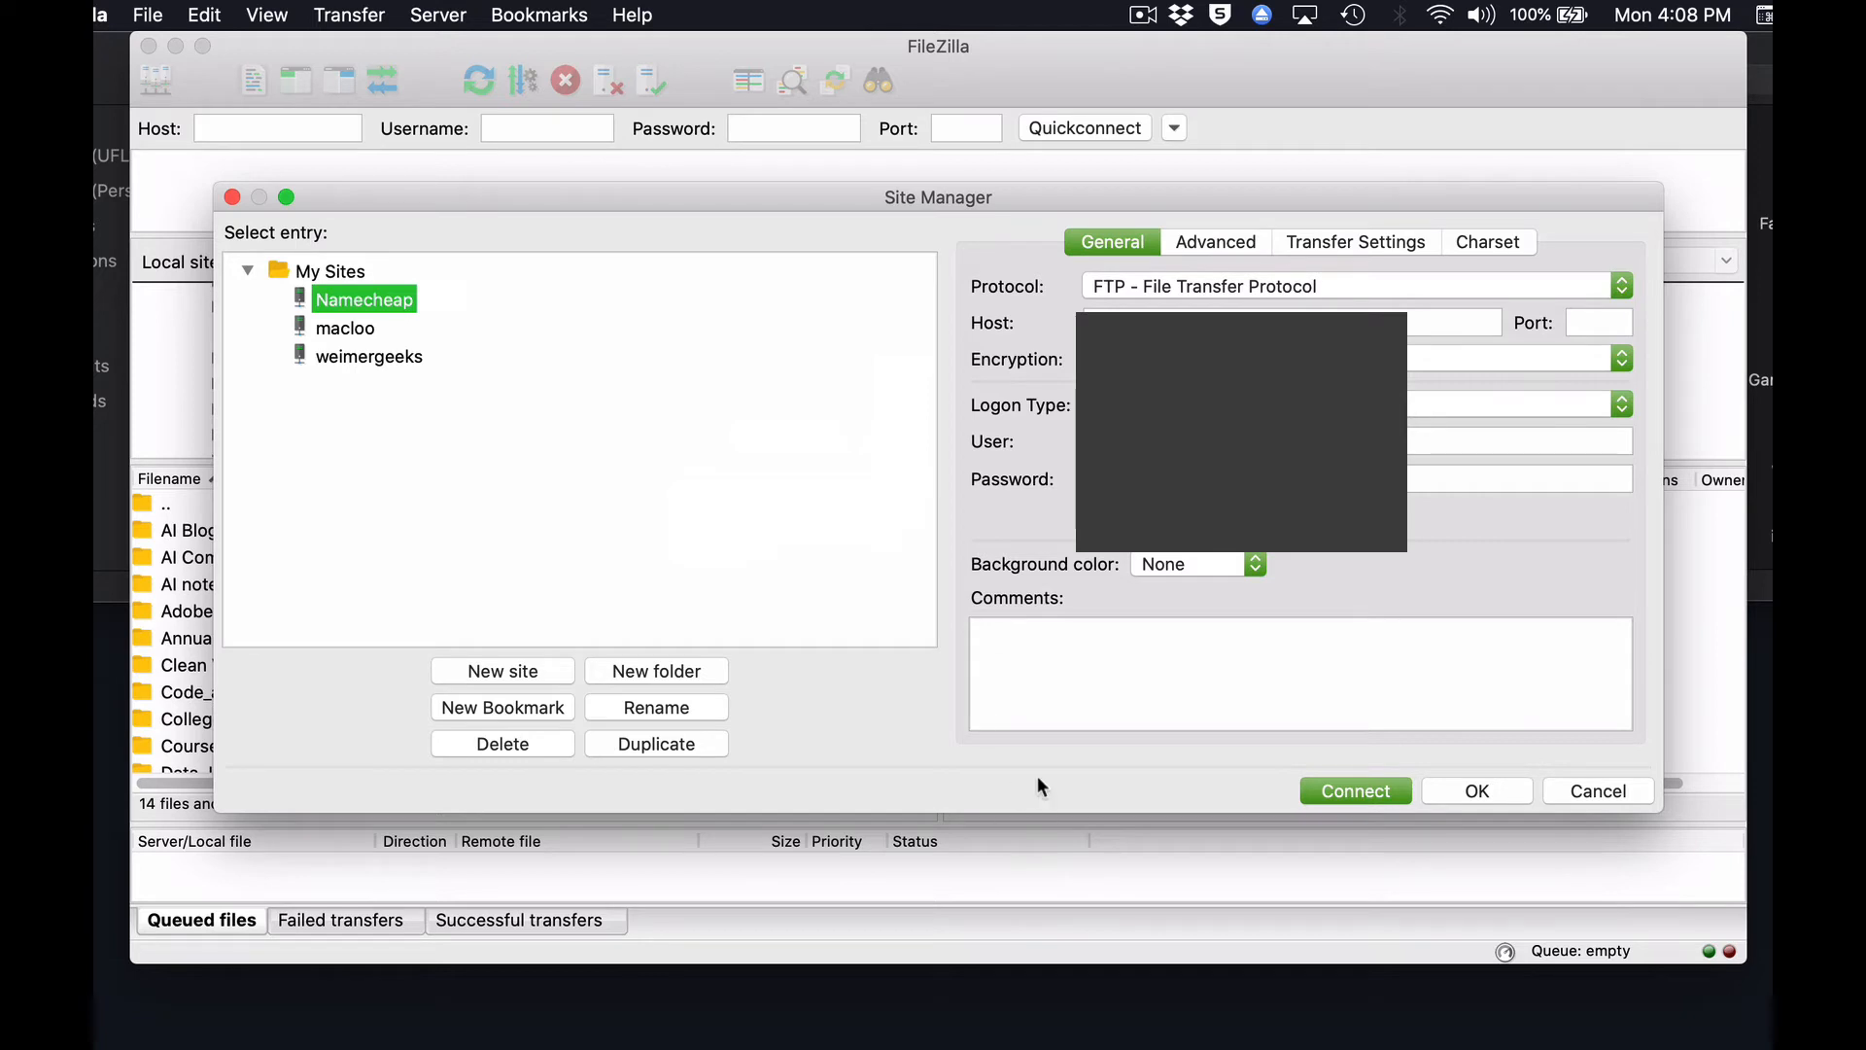
{"action": "left_click", "coordinate": [1357, 790]}
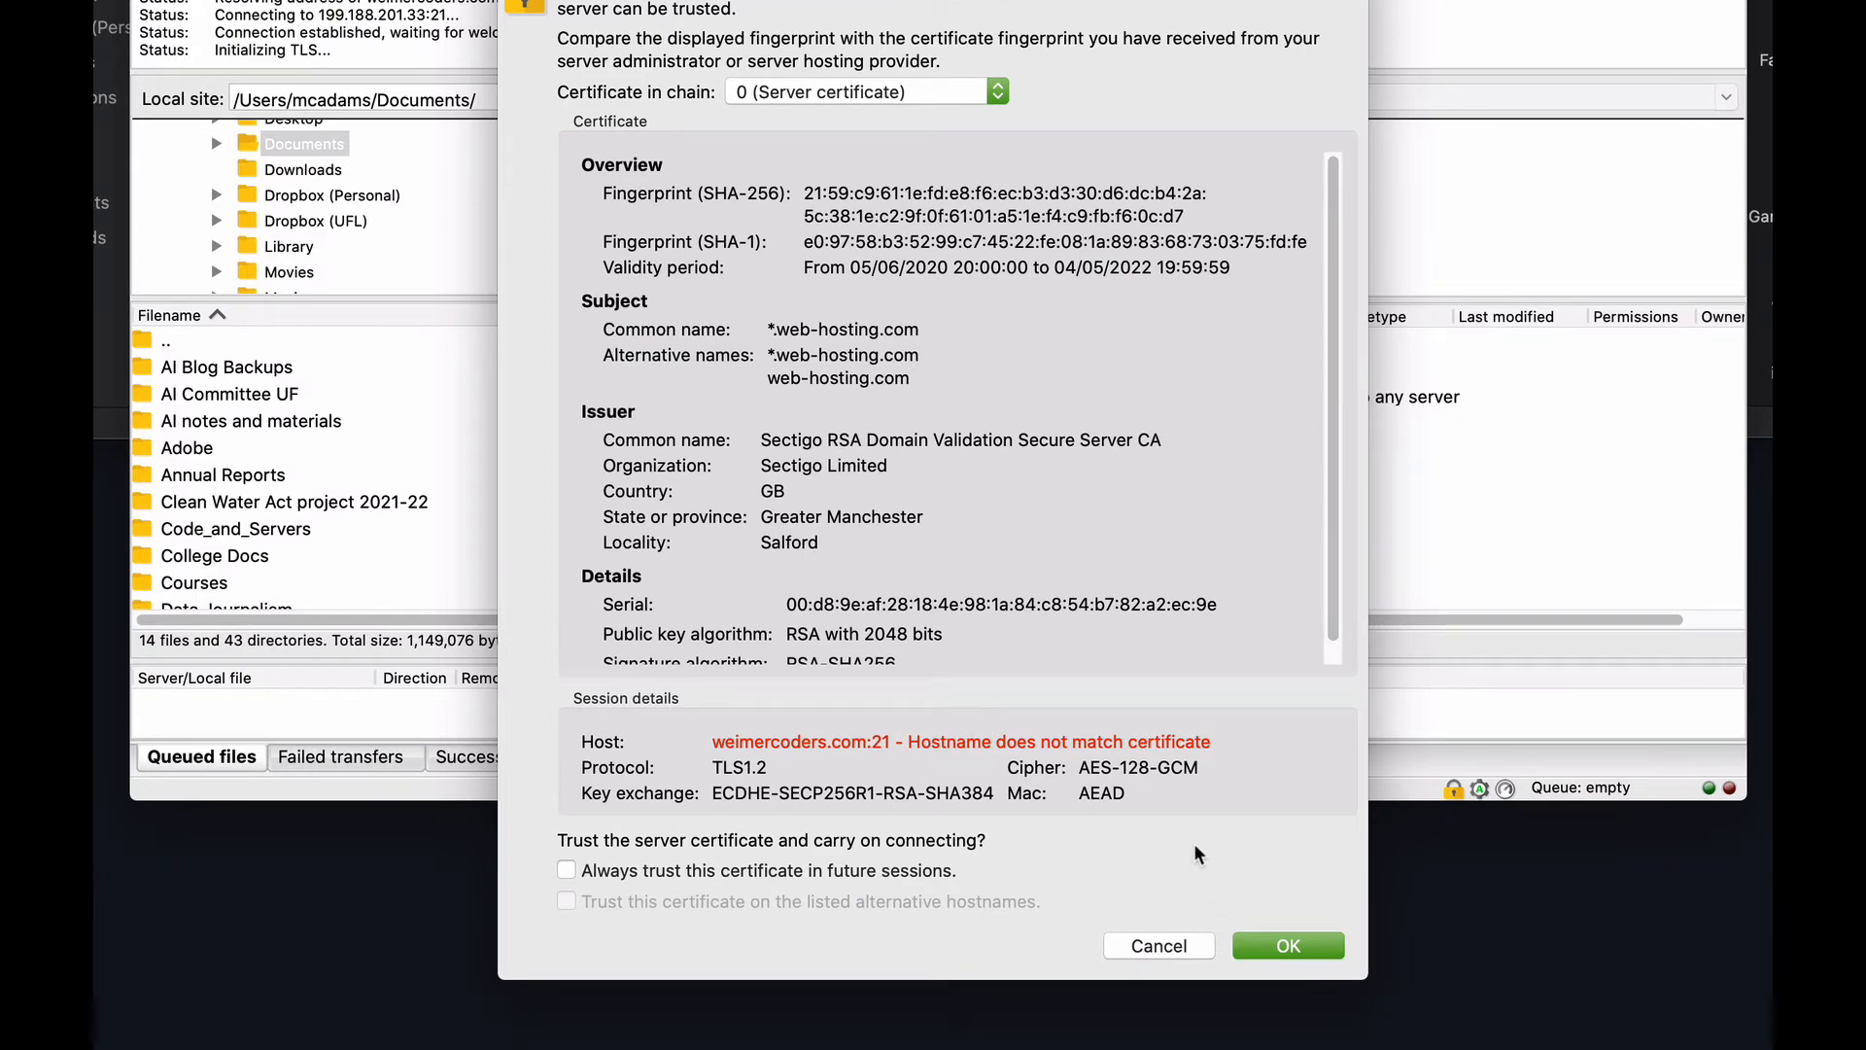
{"action": "left_click", "coordinate": [1268, 942]}
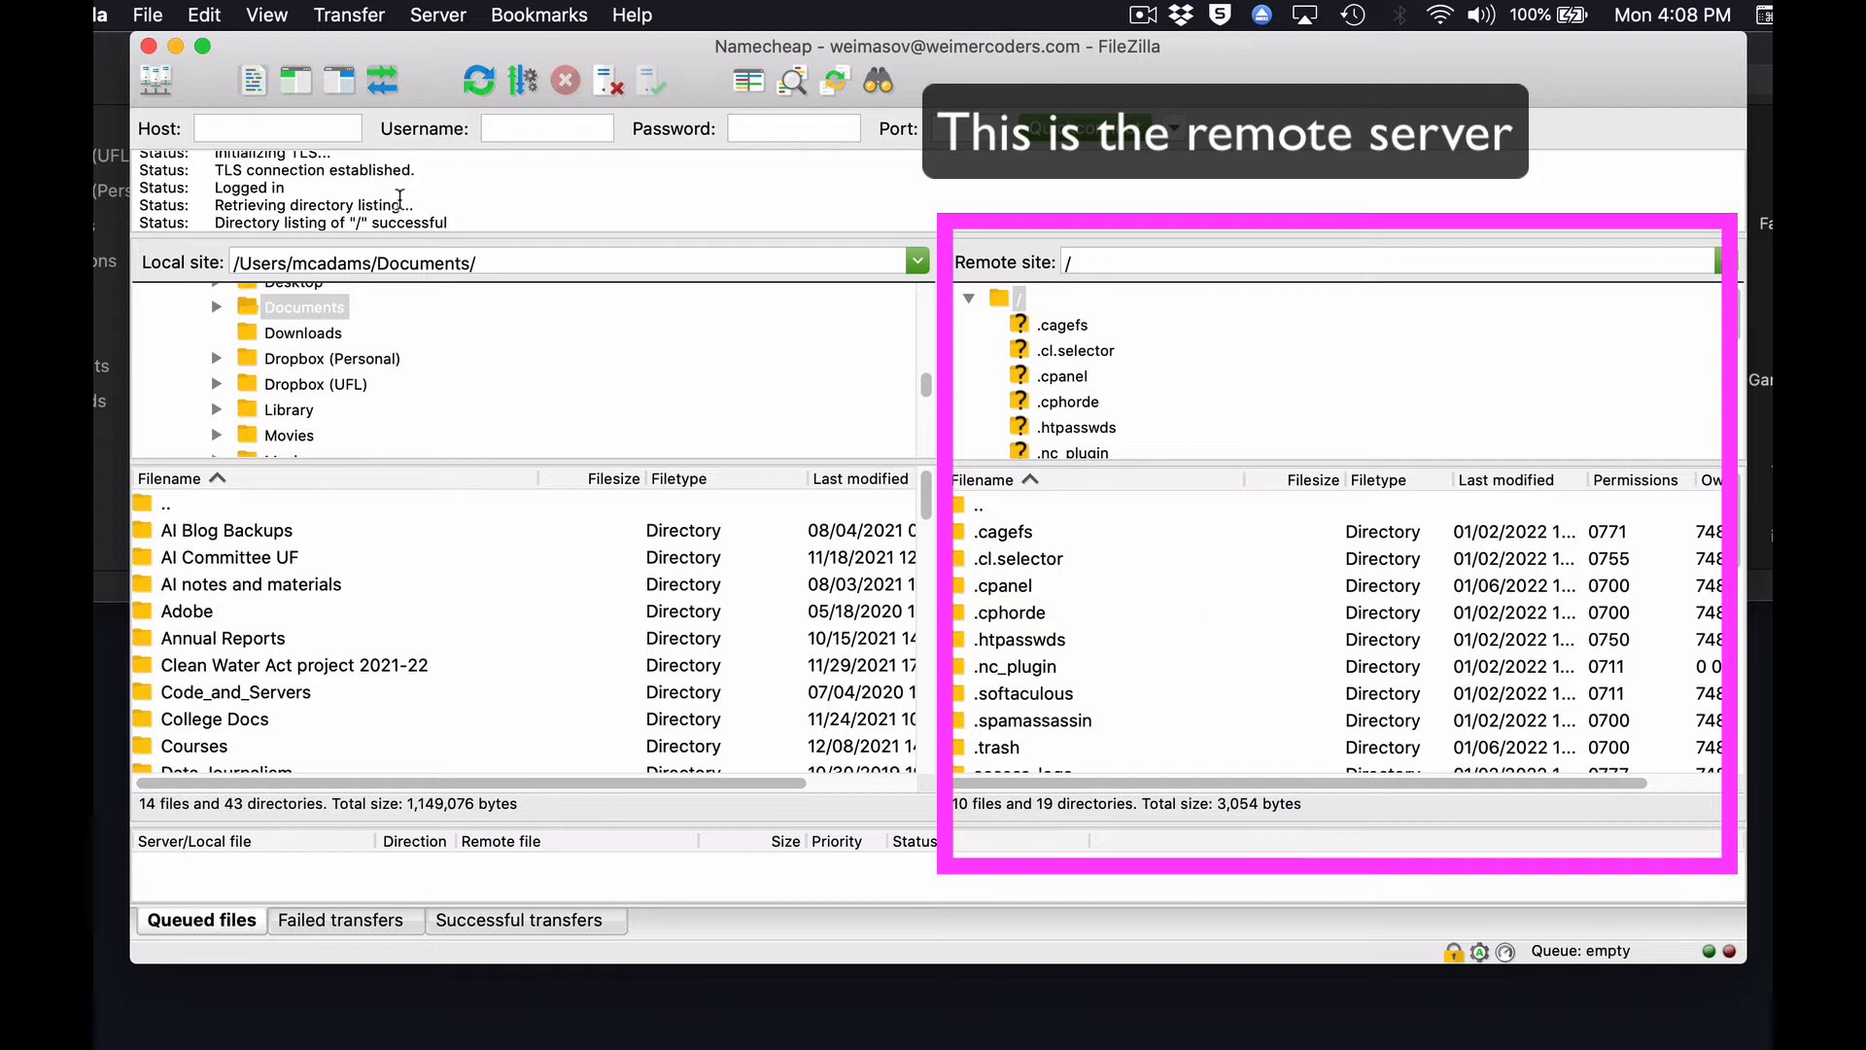
Highlight the directory listing messages in the connection log, and look inside the remote .cphorde folder before returning to the root.
{"action": "scroll", "coordinate": [399, 197], "scroll_direction": "down", "scroll_amount": 1}
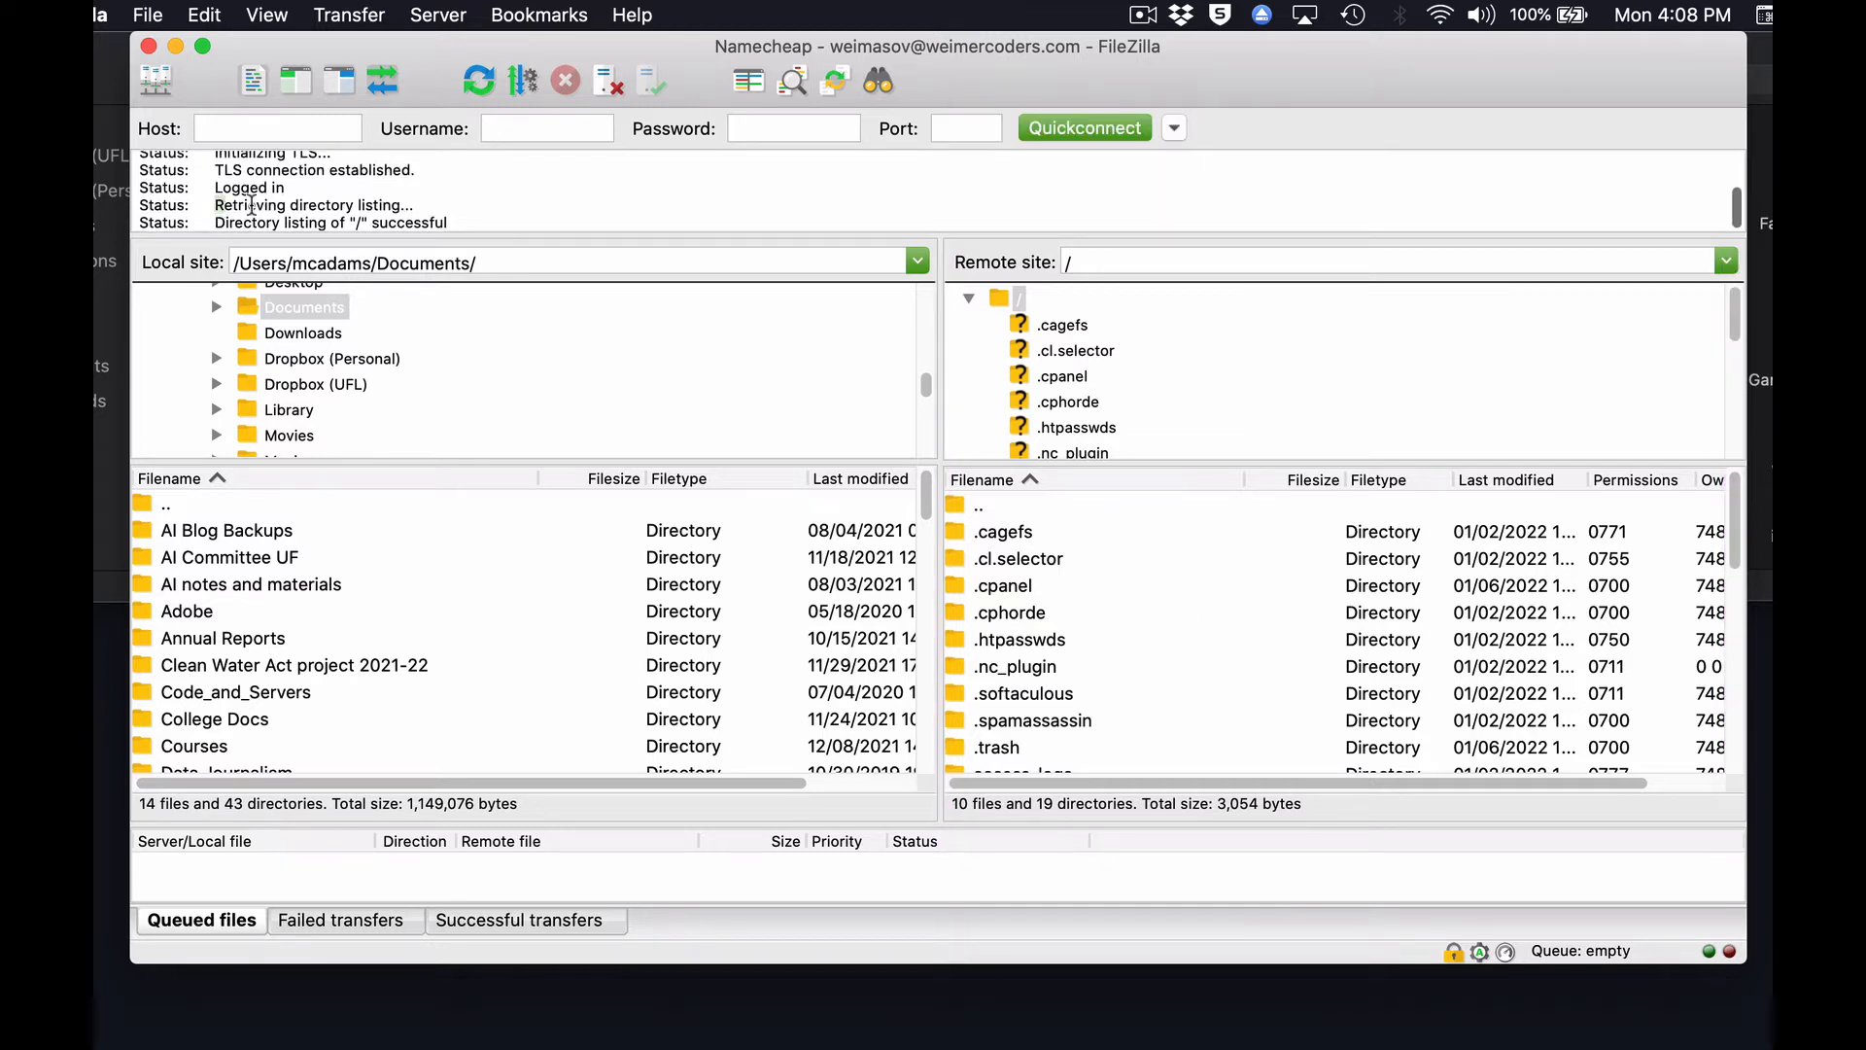
{"action": "left_click_drag", "start_coordinate": [250, 204], "coordinate": [474, 223]}
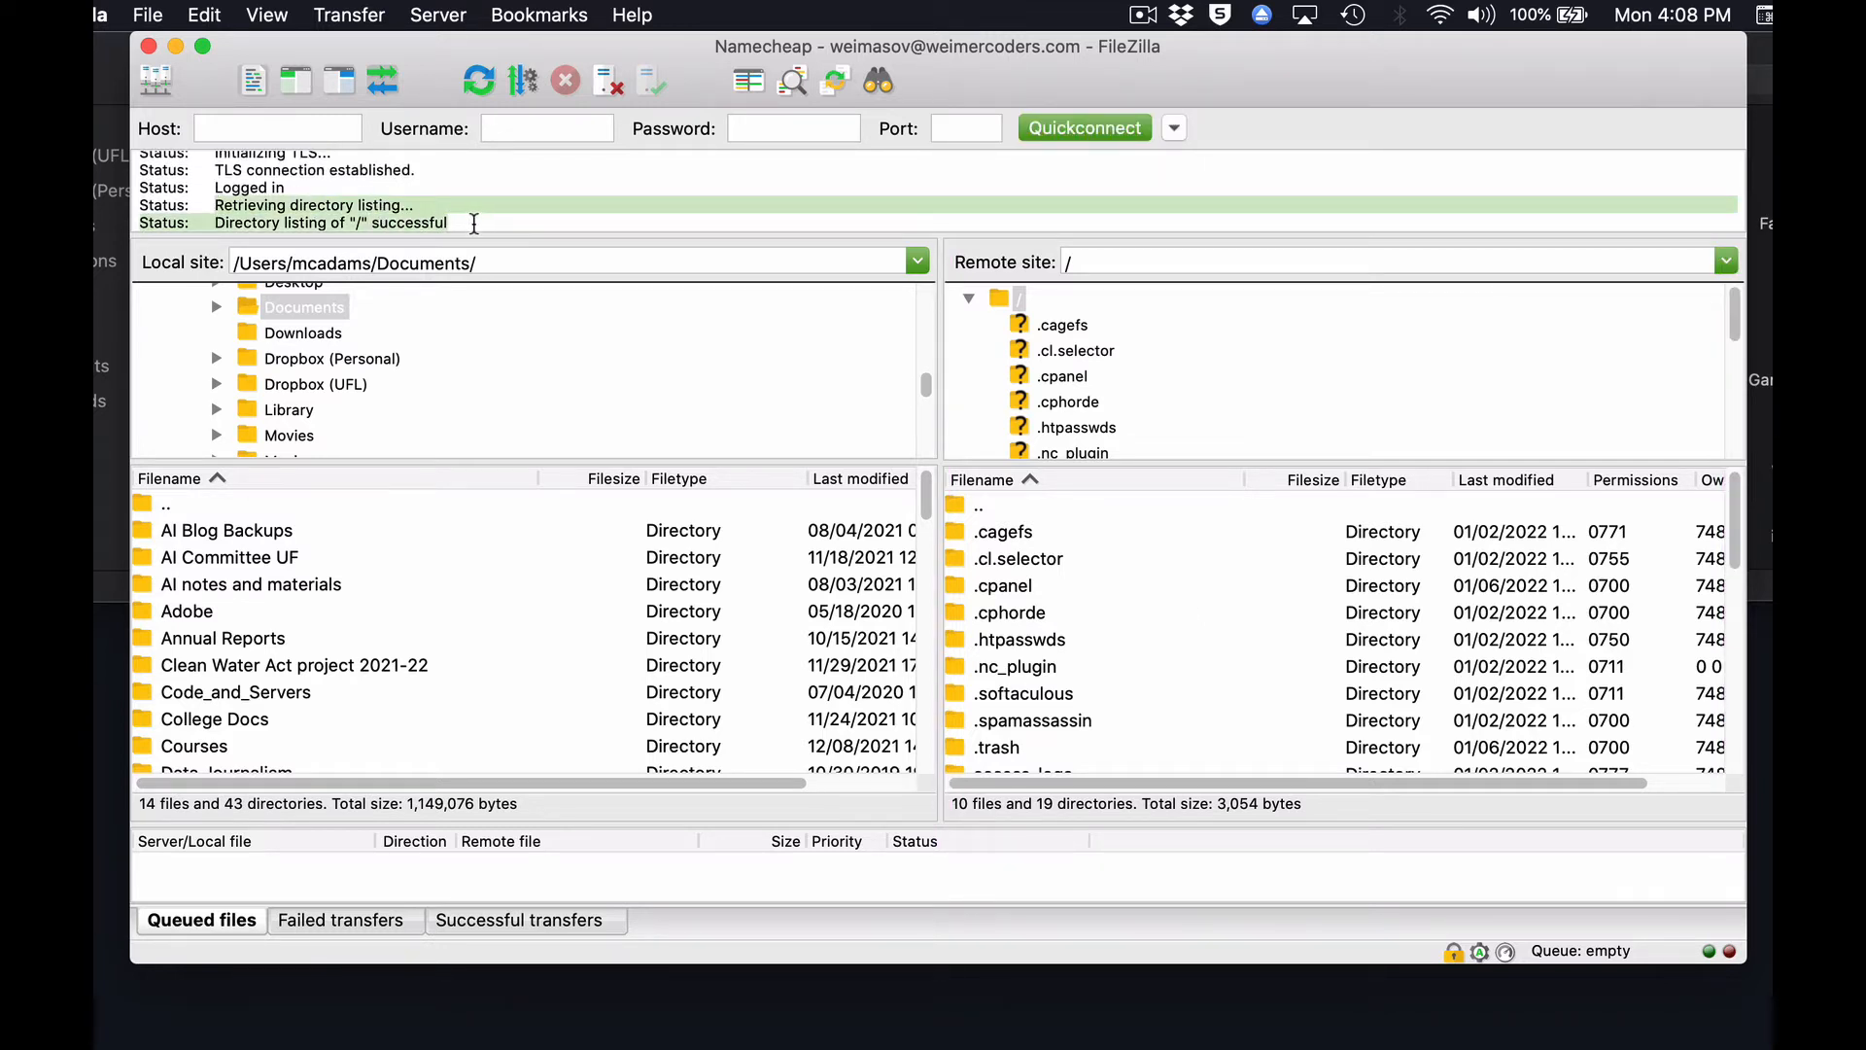
{"action": "left_click", "coordinate": [1217, 398]}
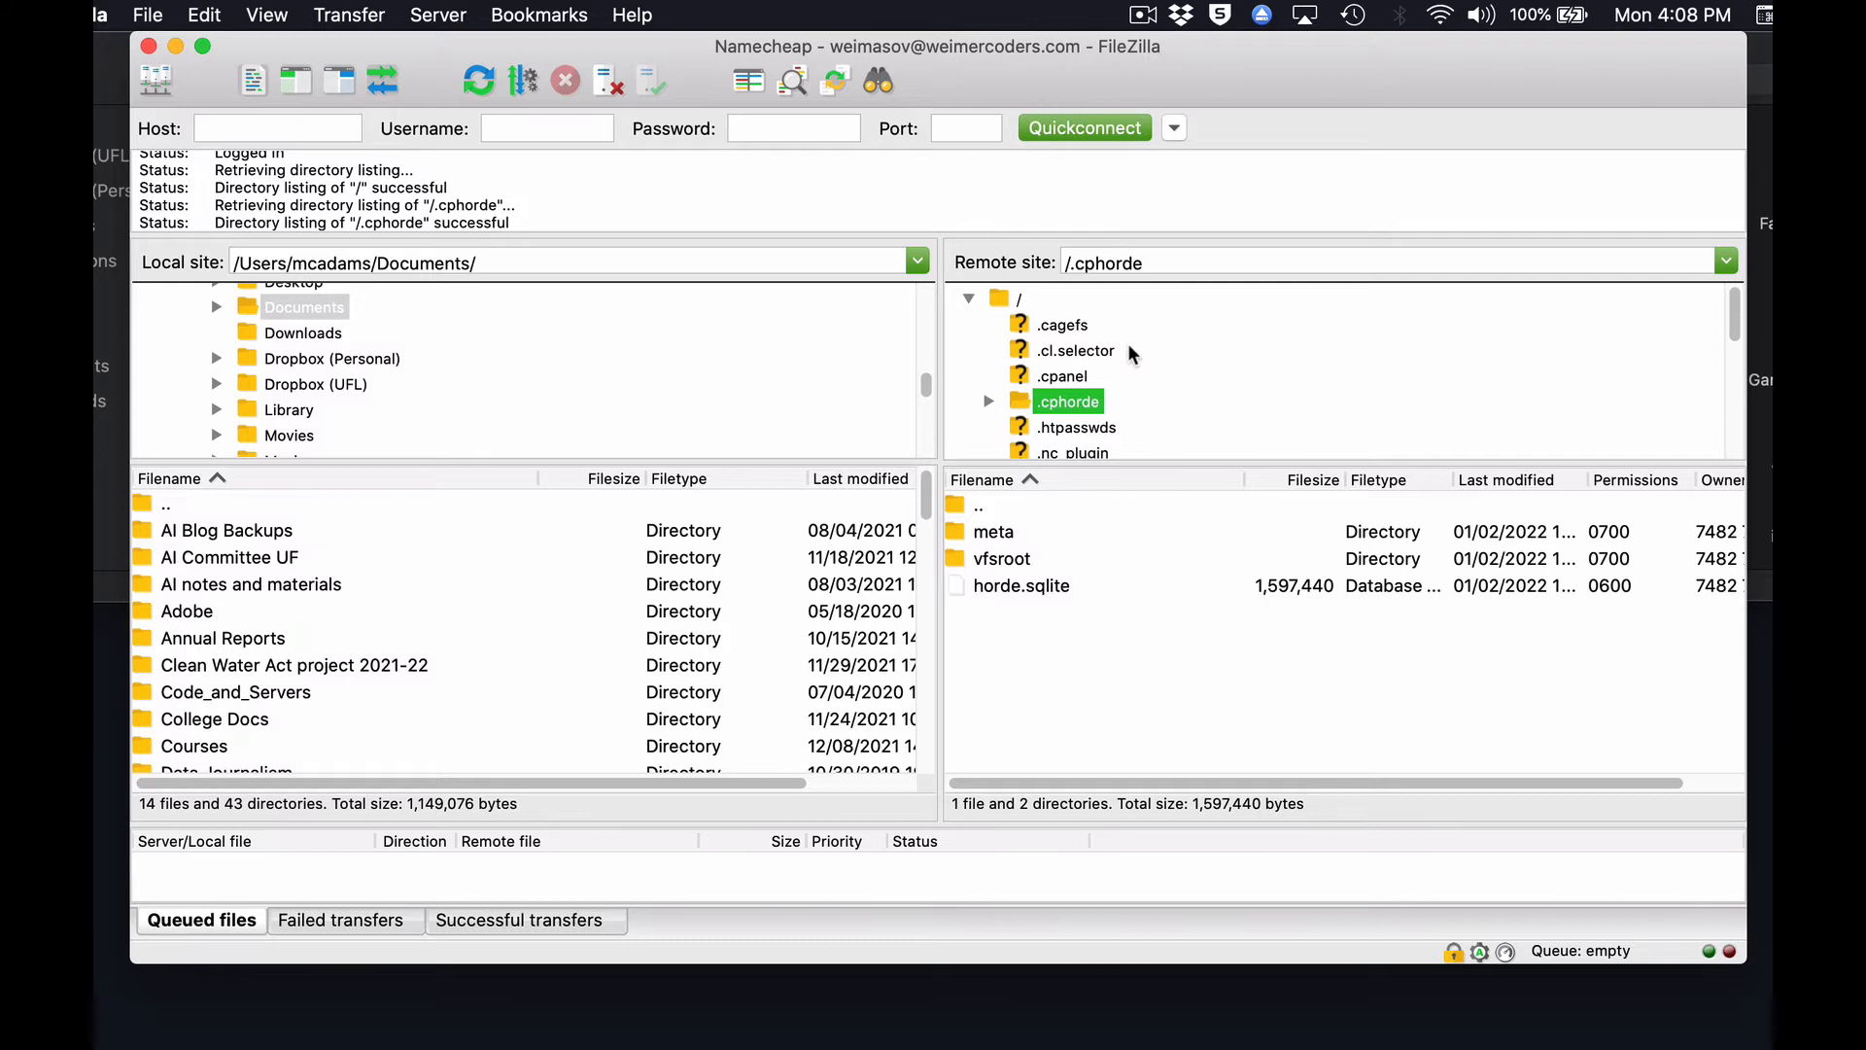
{"action": "left_click", "coordinate": [1019, 298]}
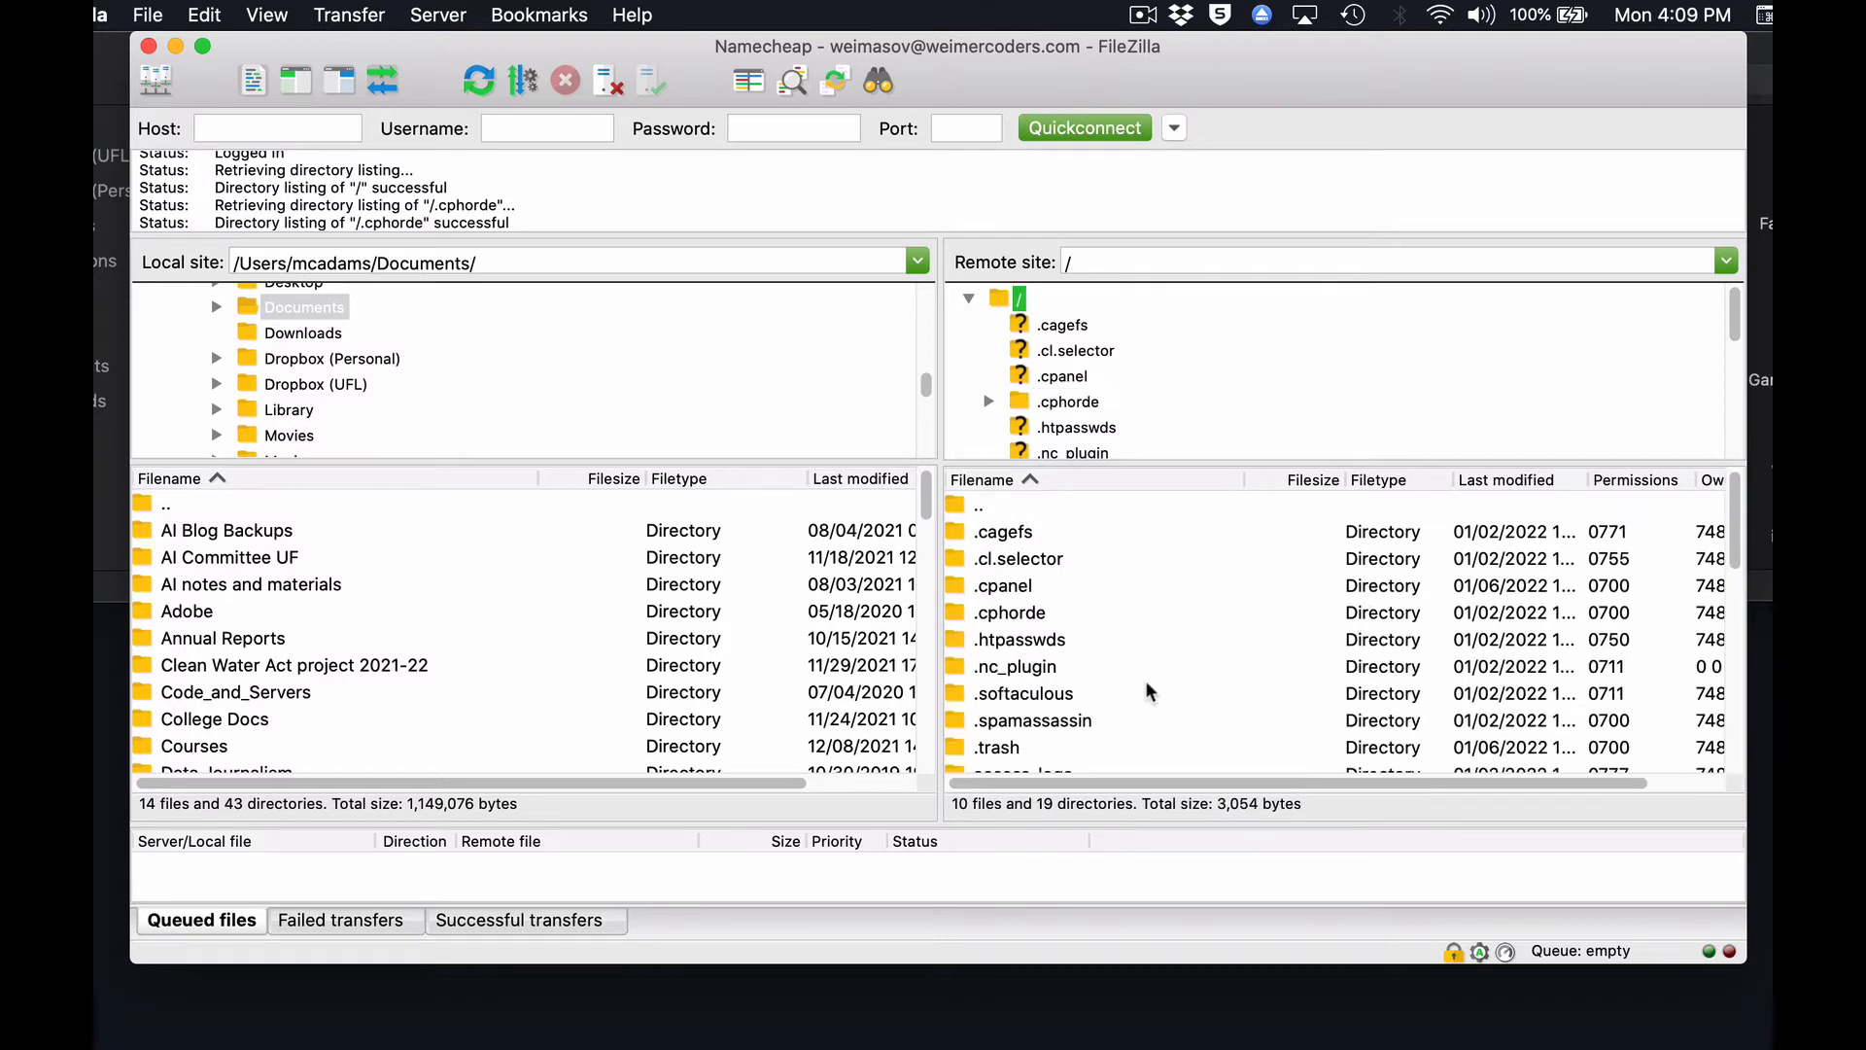
{"action": "scroll", "coordinate": [1147, 685], "scroll_direction": "down", "scroll_amount": 3}
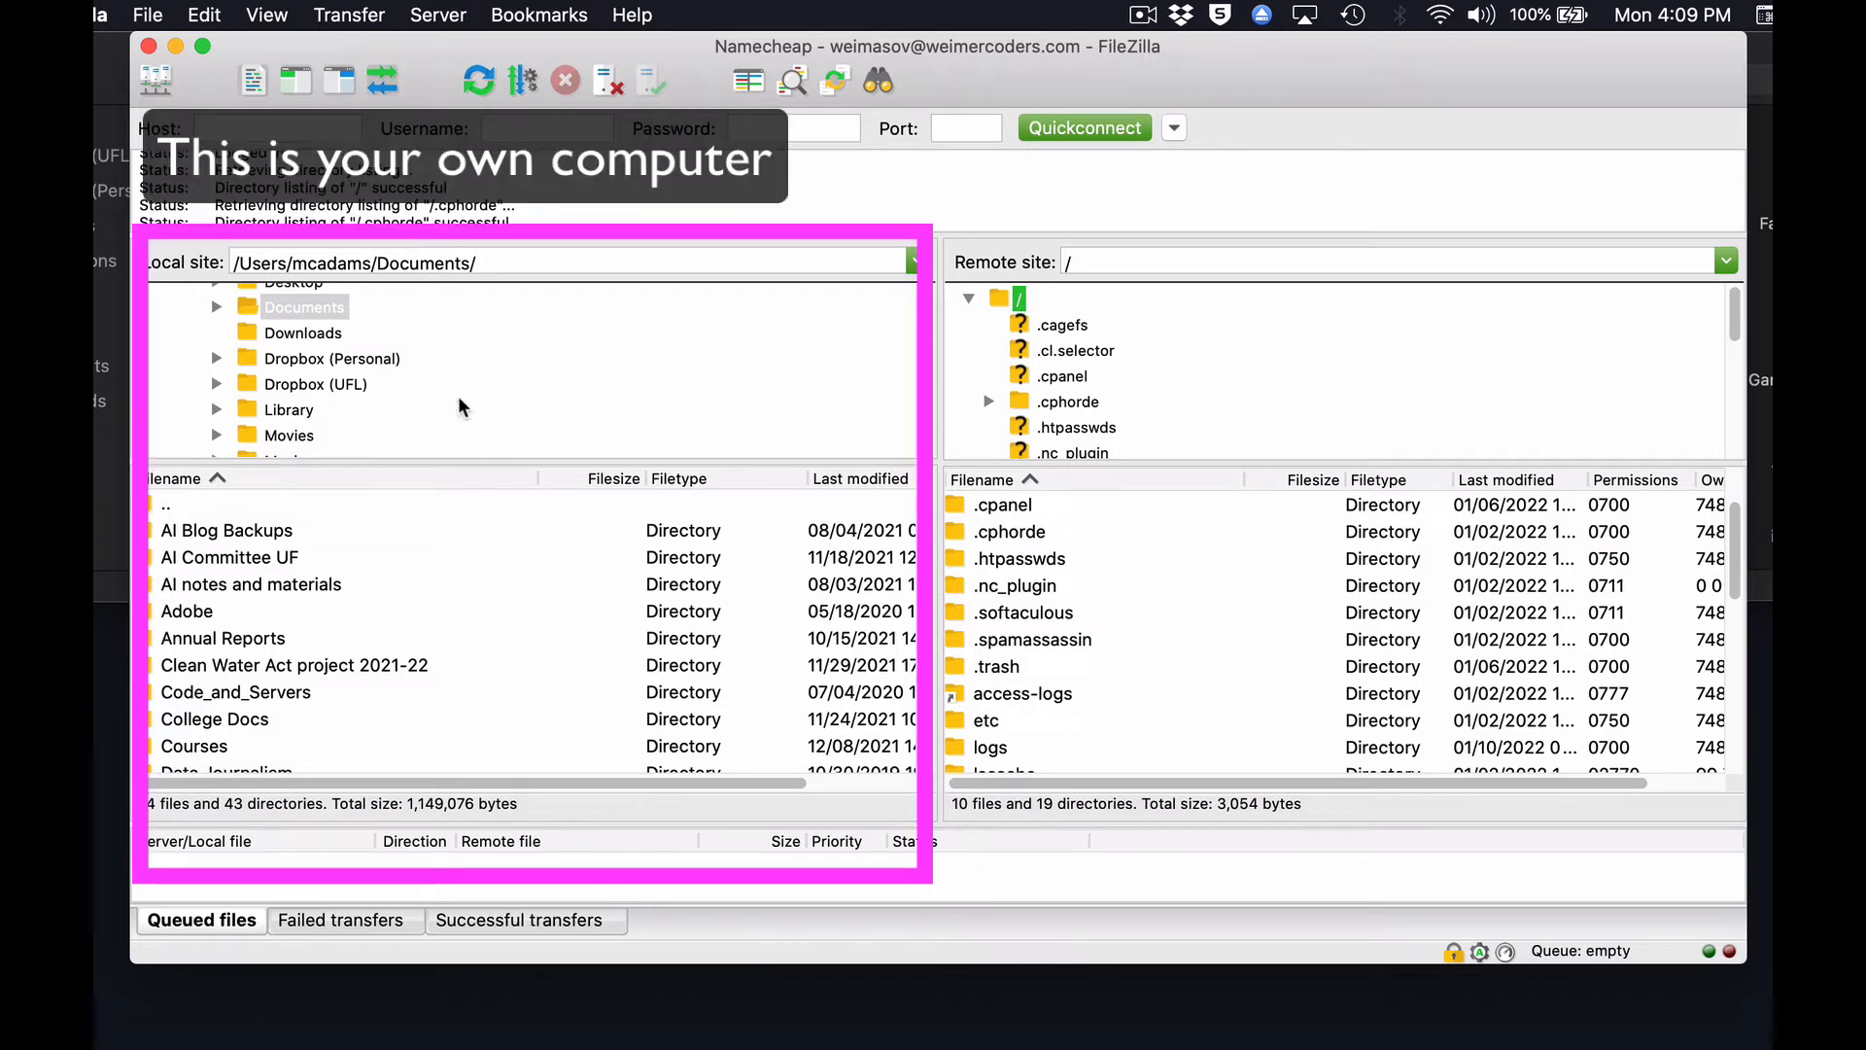
Browse the local Desktop, Documents and Downloads folders and return to Documents.
{"action": "scroll", "coordinate": [457, 395], "scroll_direction": "up", "scroll_amount": 3}
{"action": "scroll", "coordinate": [458, 394], "scroll_direction": "down", "scroll_amount": 2}
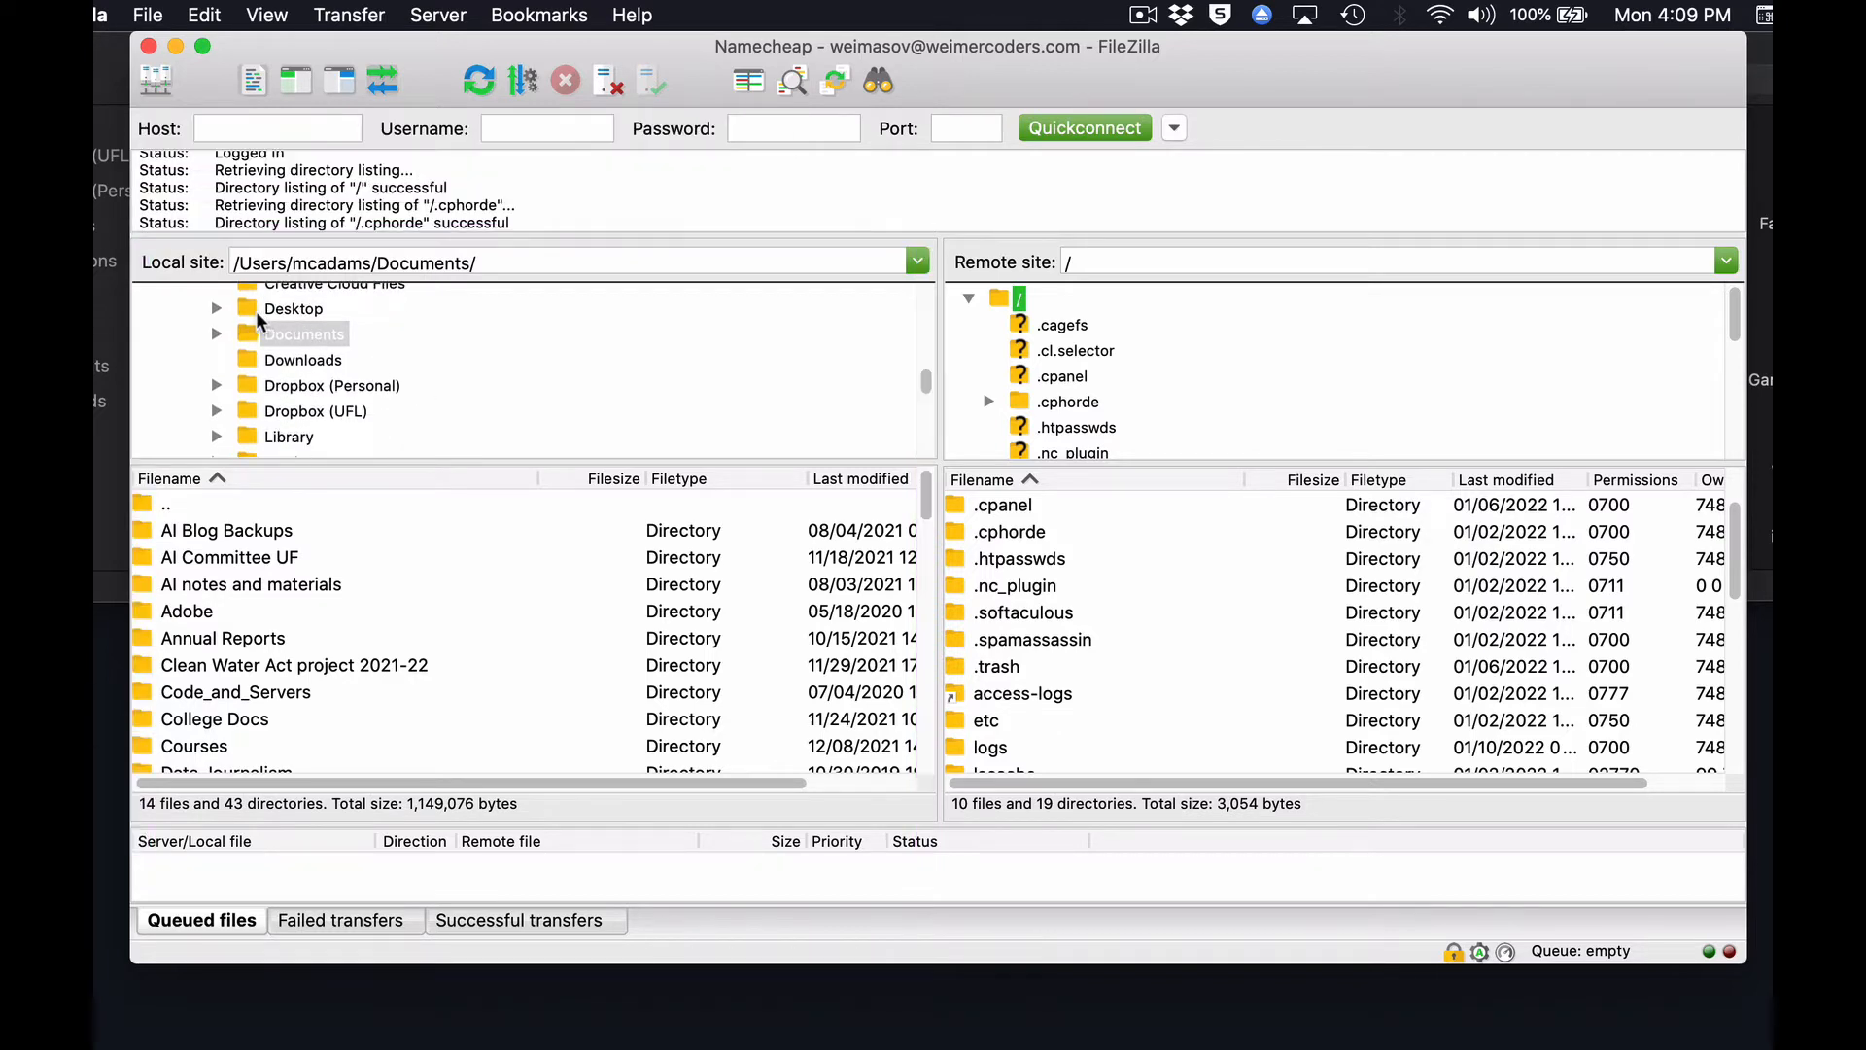
{"action": "left_click", "coordinate": [248, 309]}
{"action": "left_click", "coordinate": [248, 333]}
{"action": "left_click", "coordinate": [252, 362]}
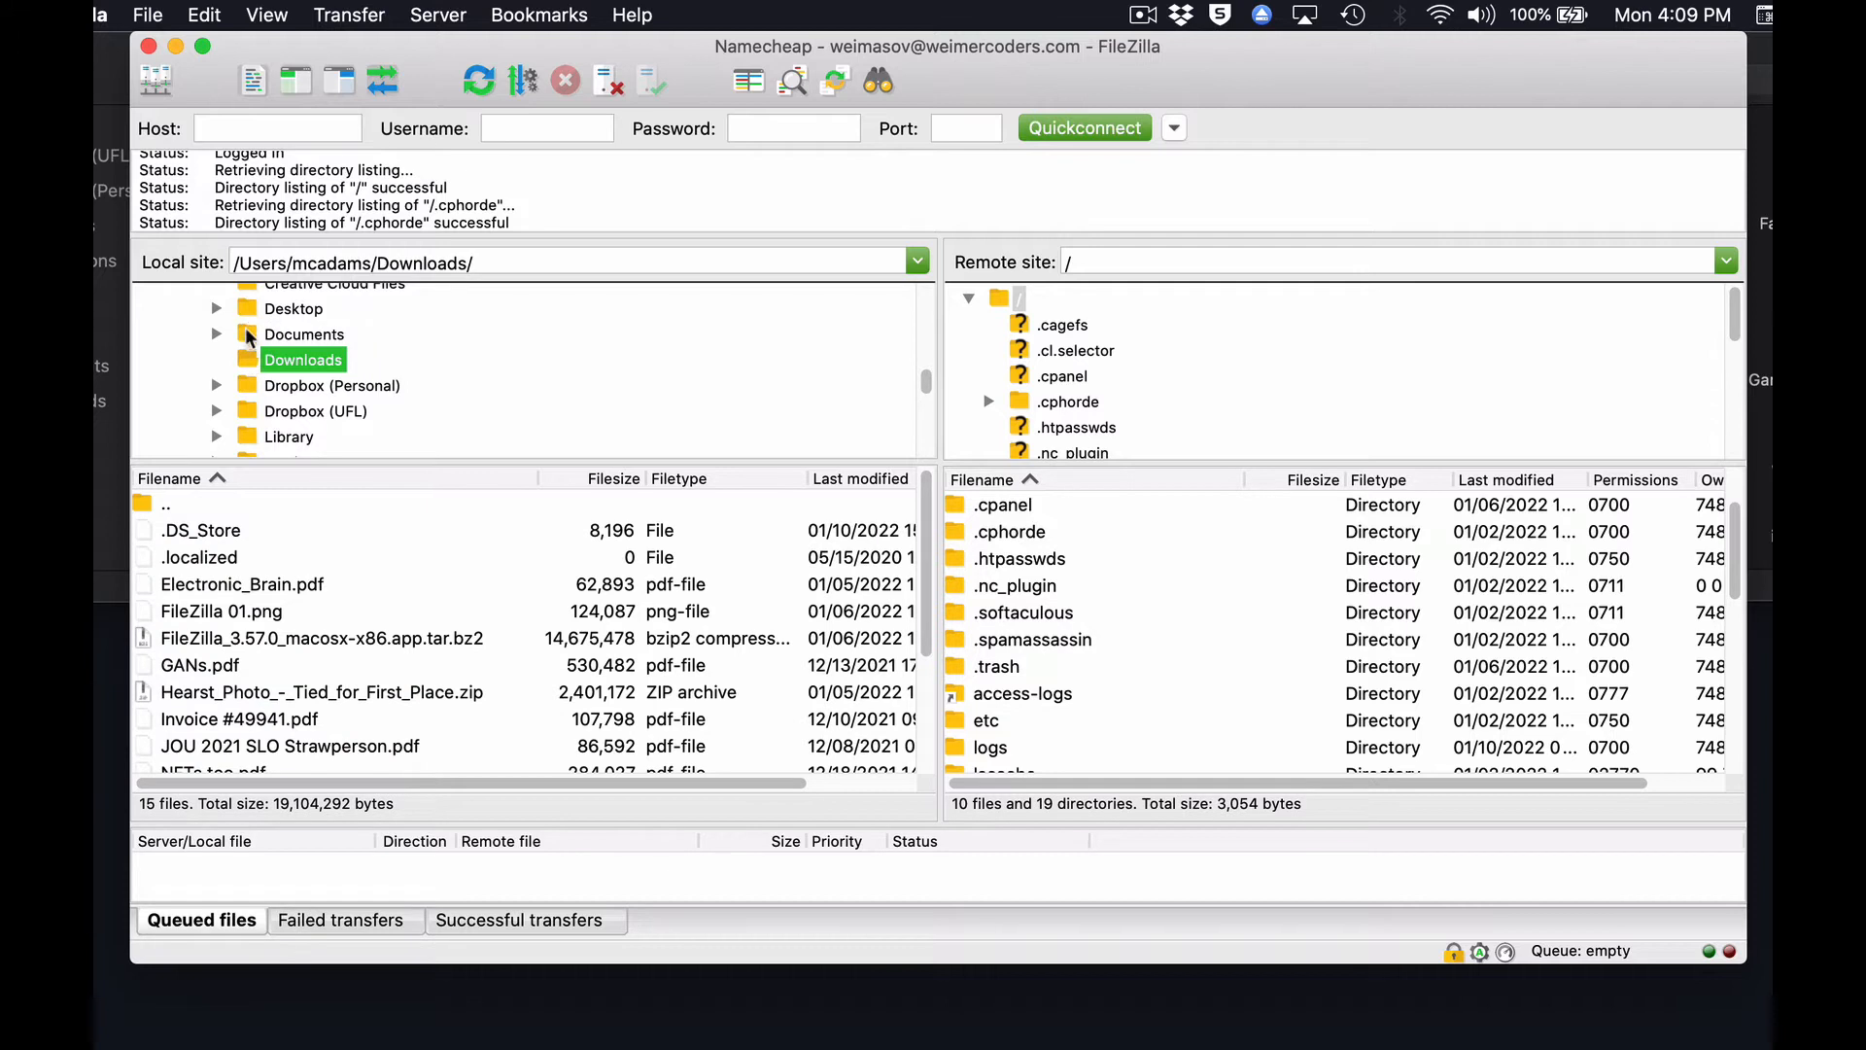
{"action": "left_click", "coordinate": [250, 334]}
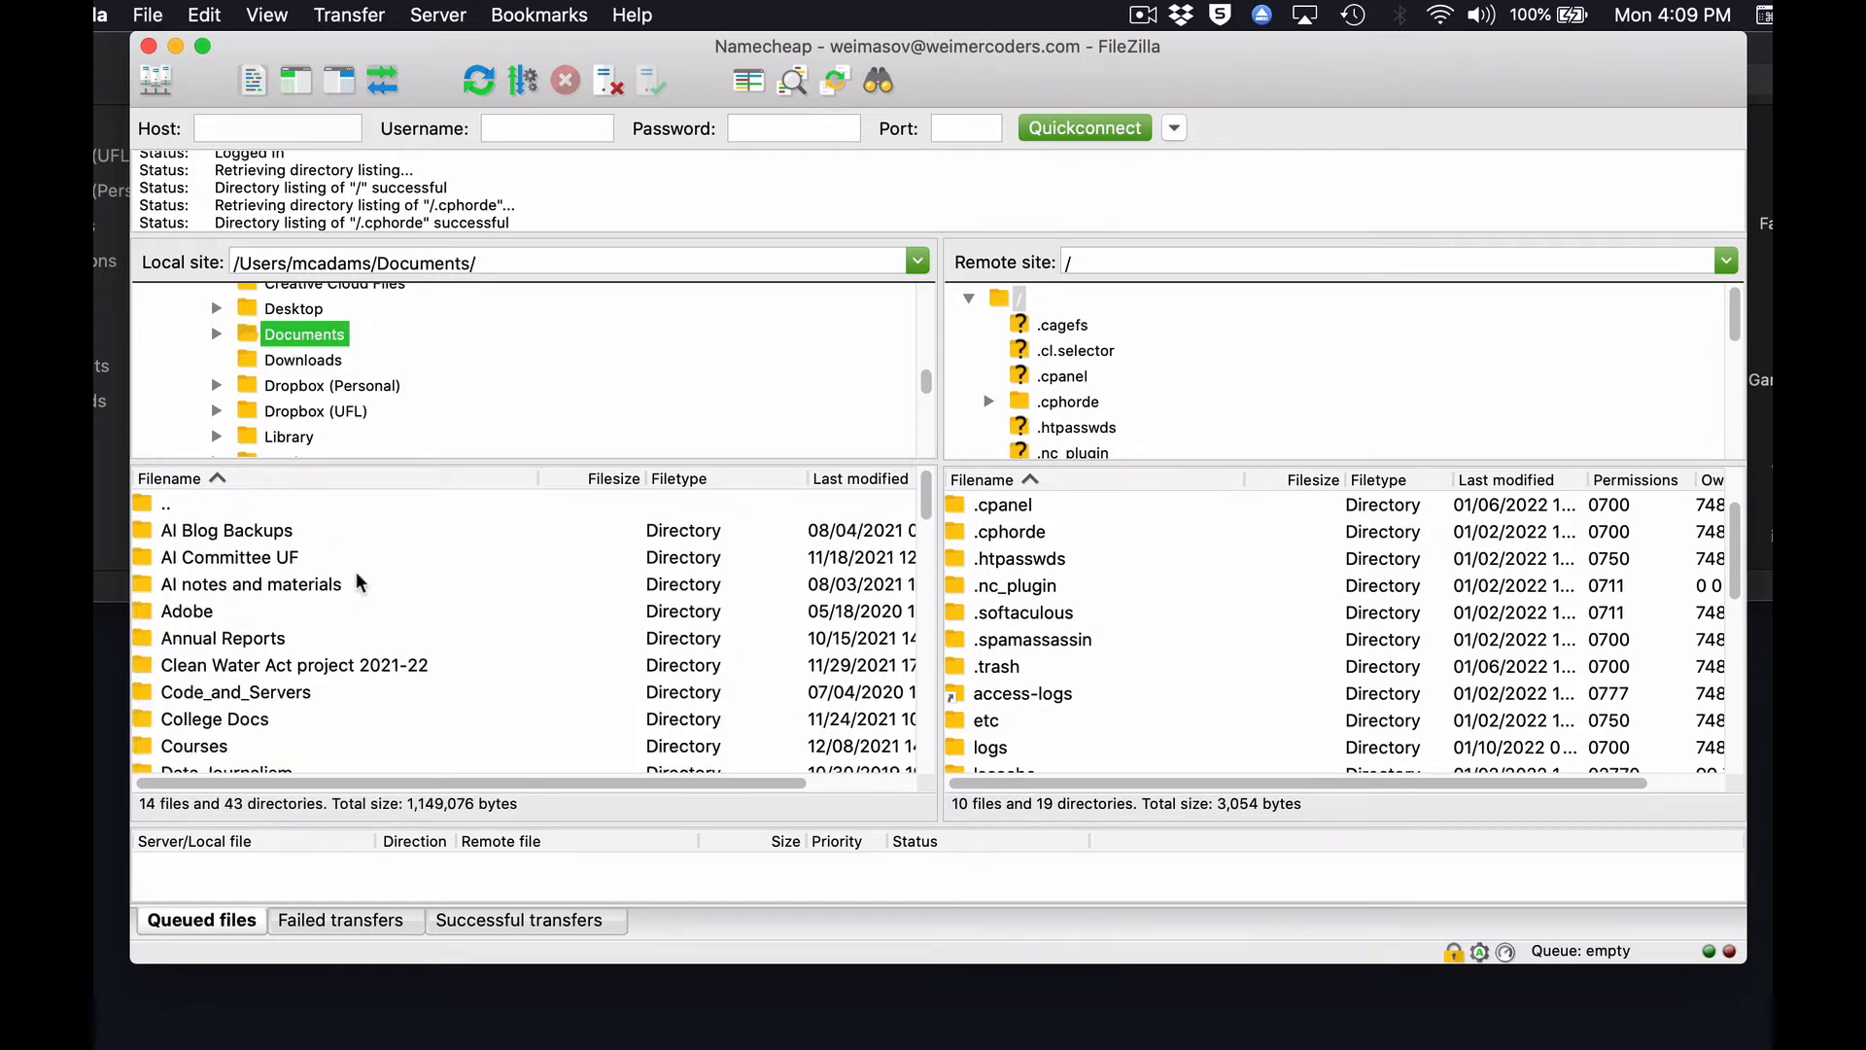
Find the public_html folder in the remote server's root listing and open it.
{"action": "scroll", "coordinate": [1164, 589], "scroll_direction": "down", "scroll_amount": 2}
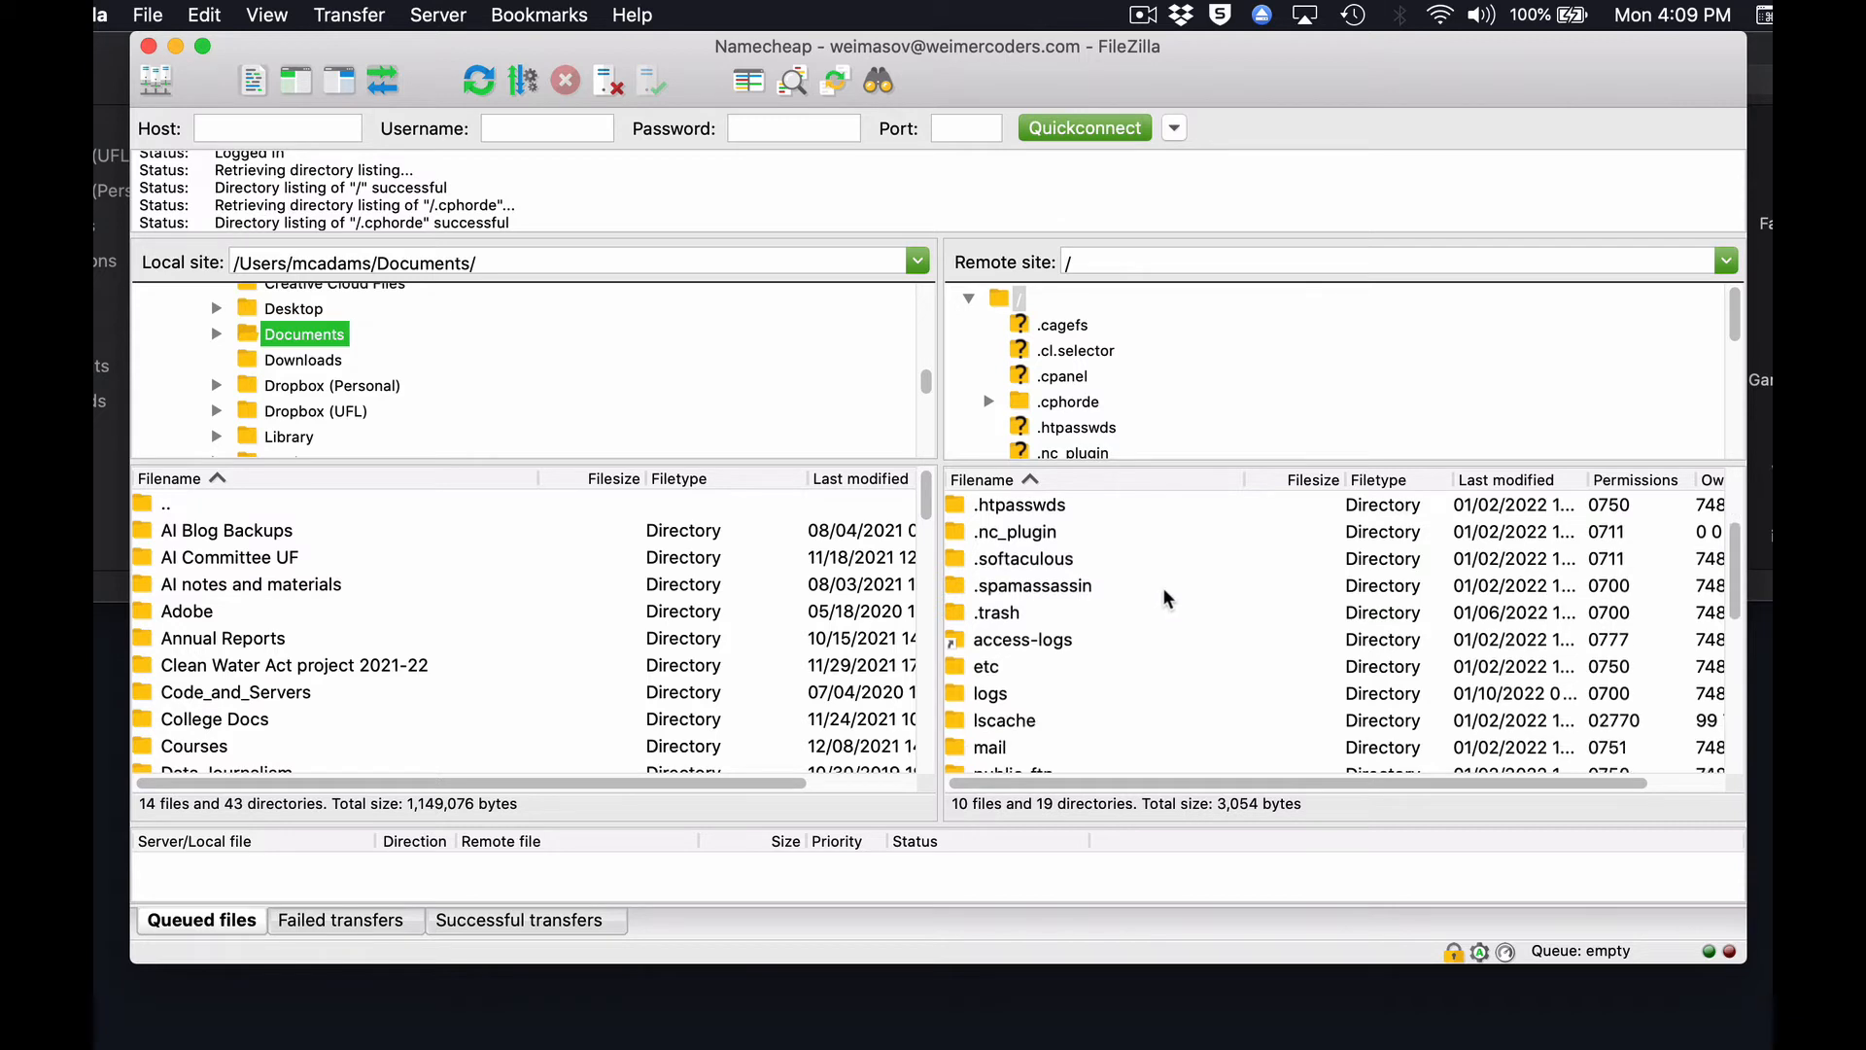
{"action": "scroll", "coordinate": [1163, 589], "scroll_direction": "down", "scroll_amount": 4}
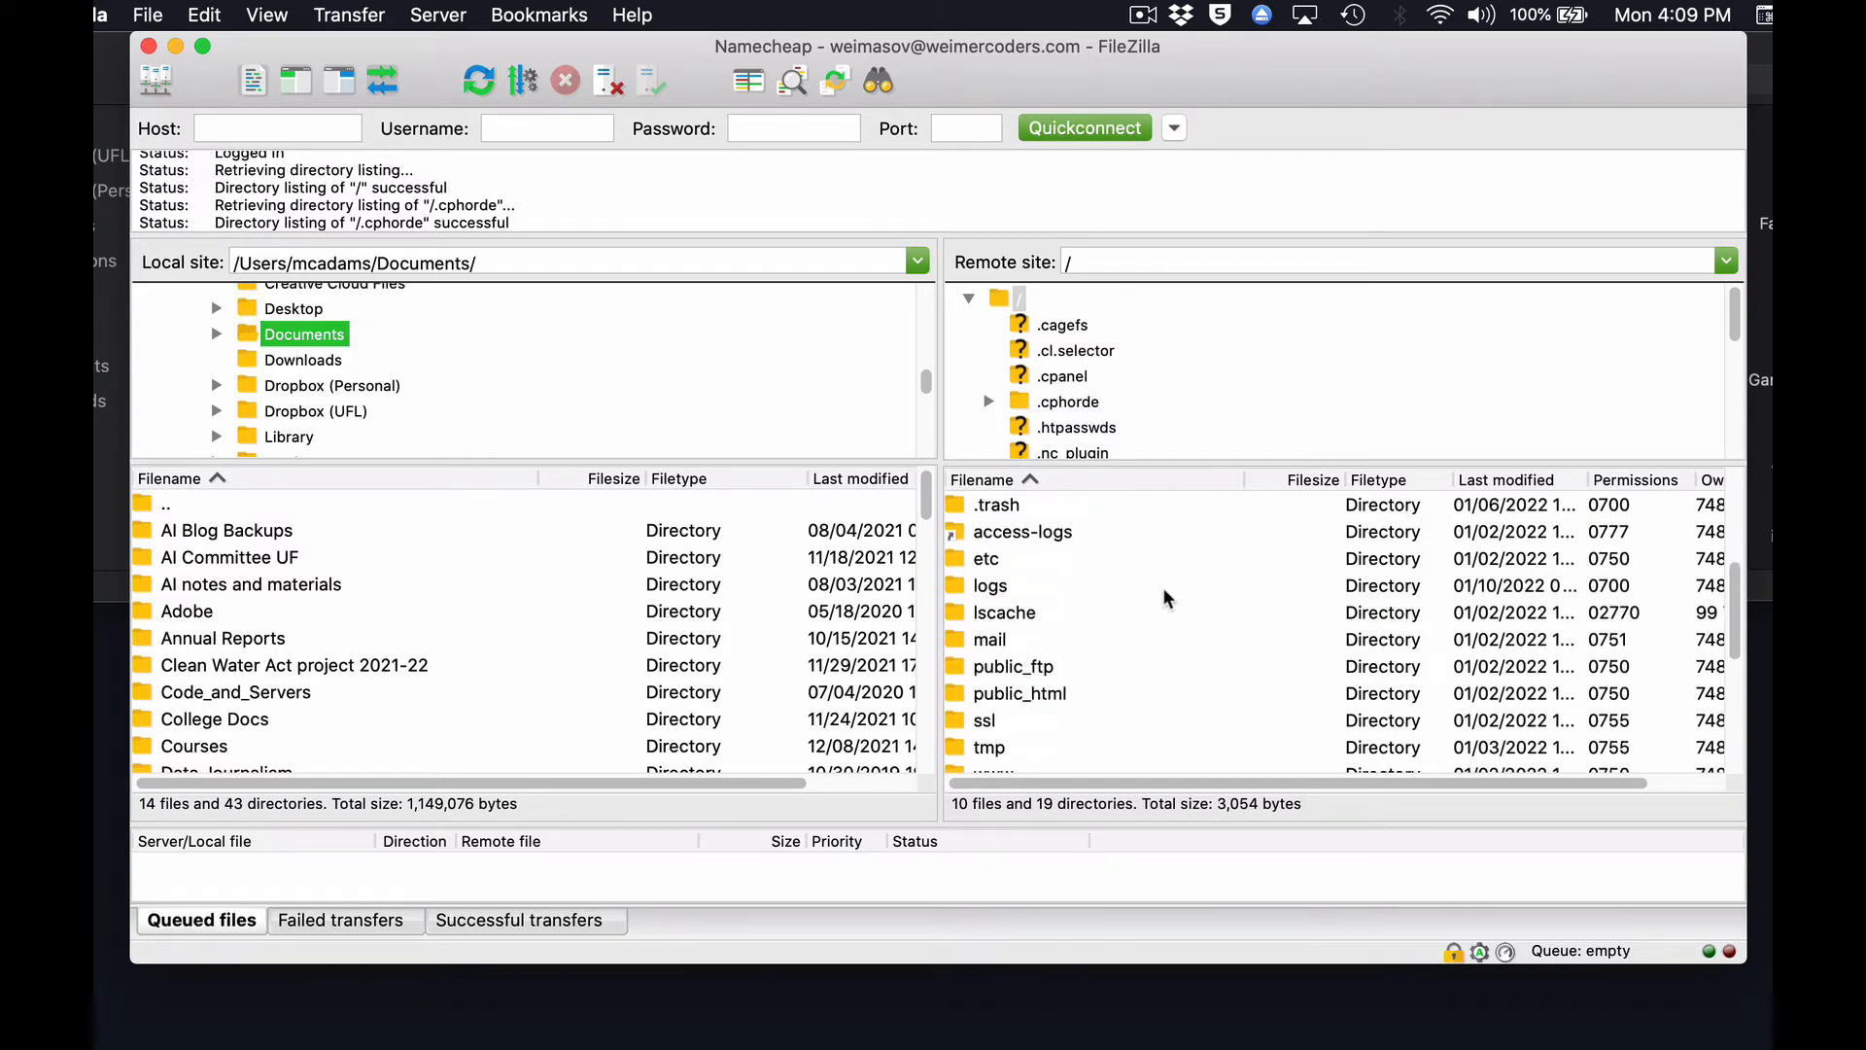
{"action": "scroll", "coordinate": [1164, 589], "scroll_direction": "down", "scroll_amount": 3}
{"action": "scroll", "coordinate": [1163, 588], "scroll_direction": "up", "scroll_amount": 4}
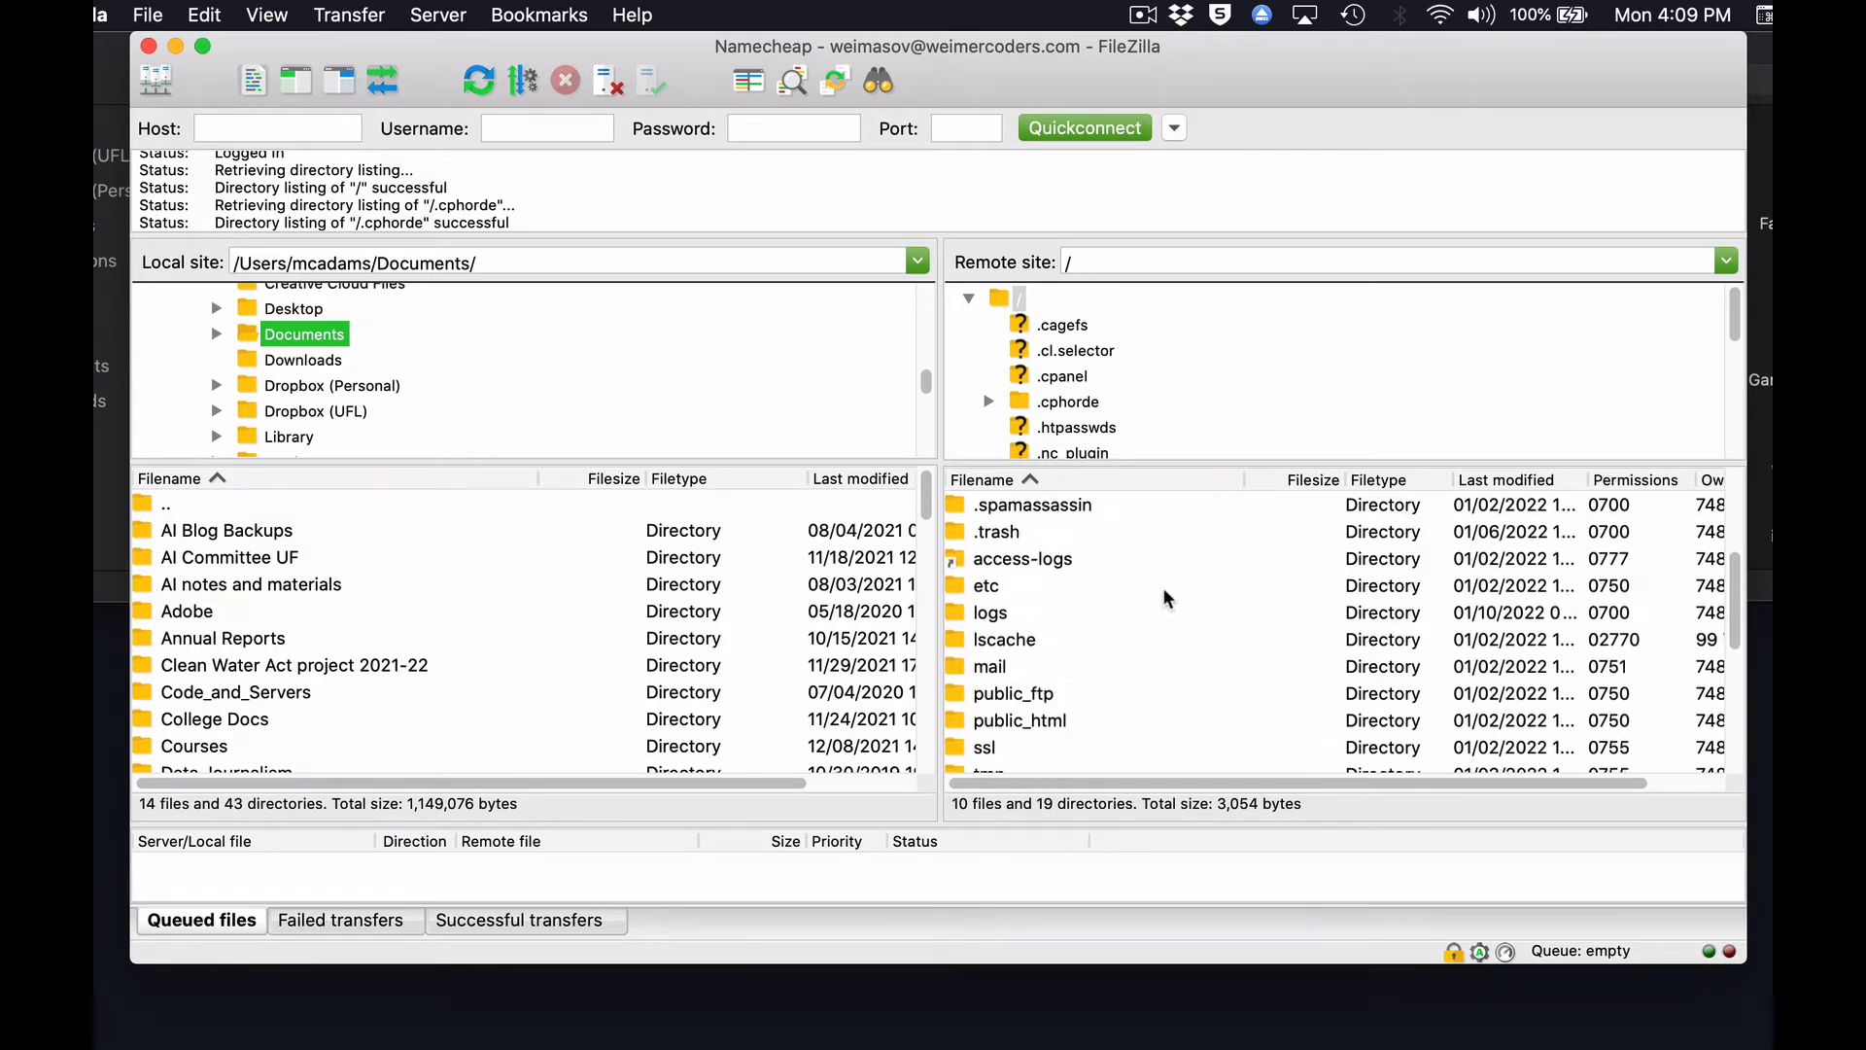
{"action": "scroll", "coordinate": [1162, 597], "scroll_direction": "down", "scroll_amount": 3}
{"action": "scroll", "coordinate": [1165, 596], "scroll_direction": "down", "scroll_amount": 1}
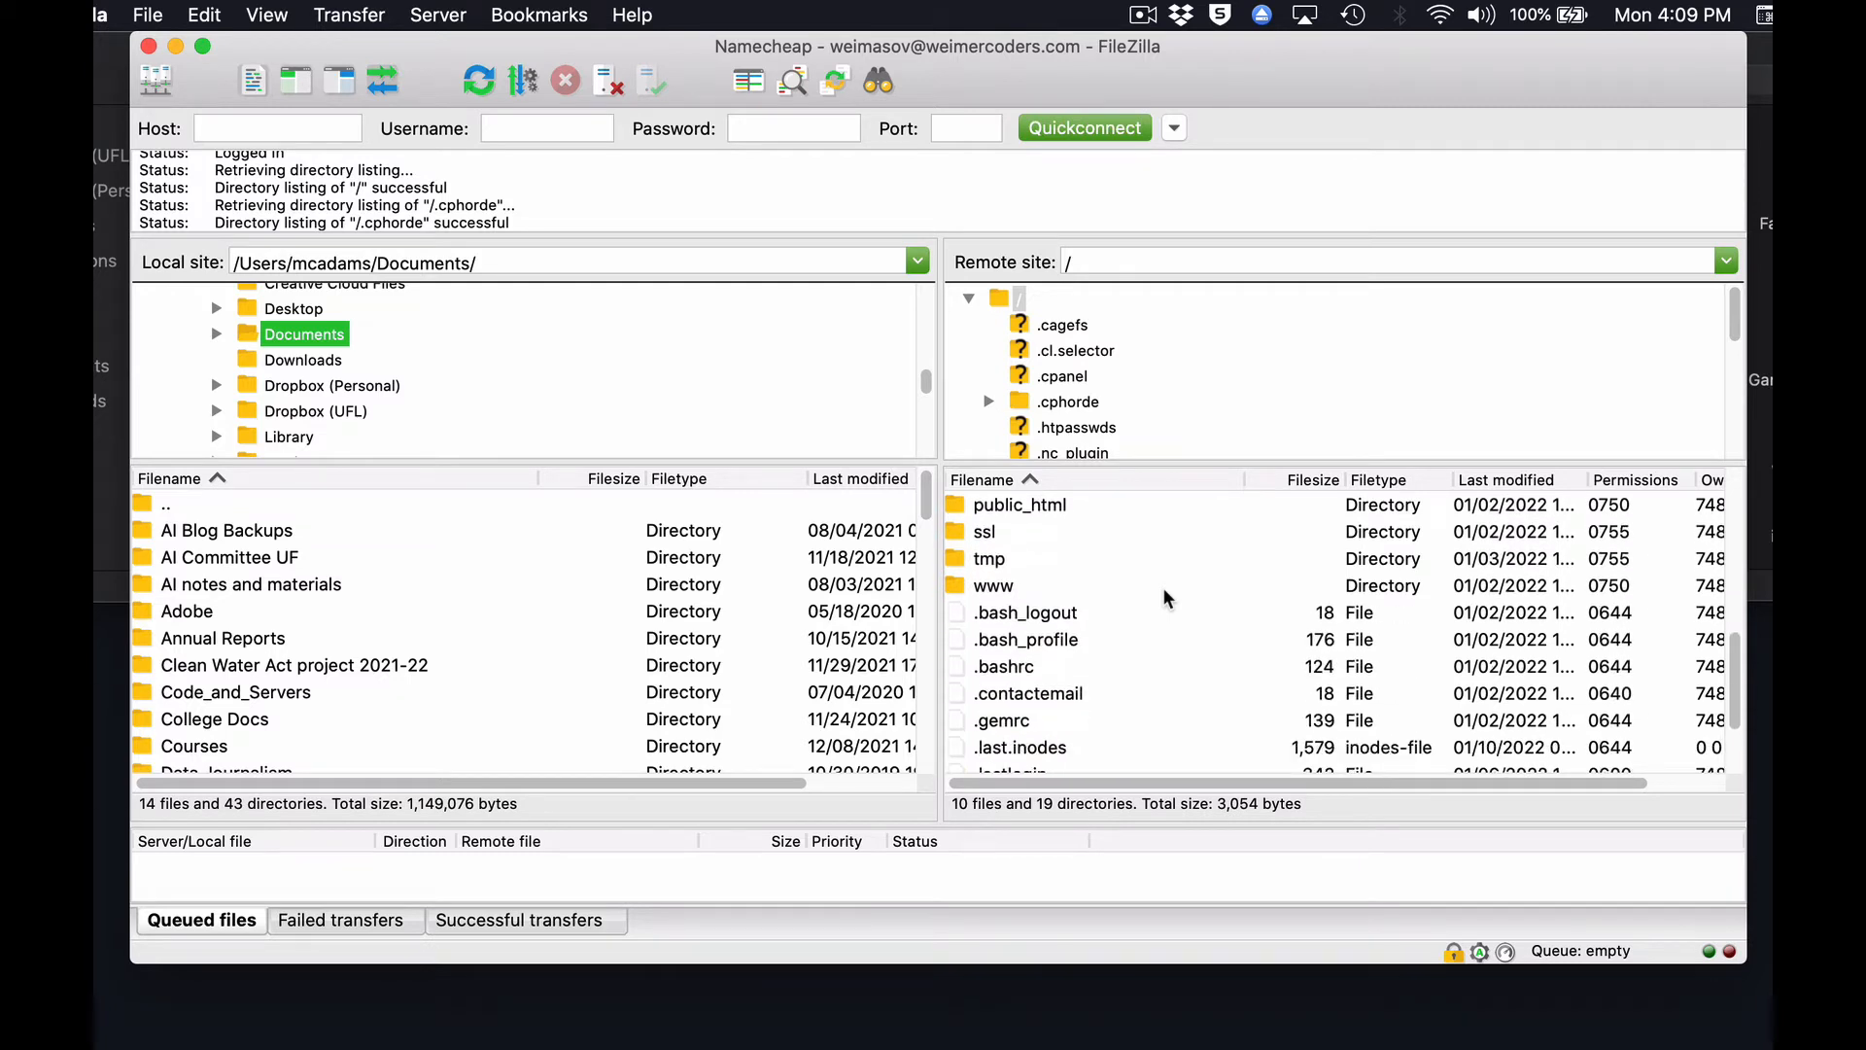
{"action": "scroll", "coordinate": [1164, 590], "scroll_direction": "up", "scroll_amount": 5}
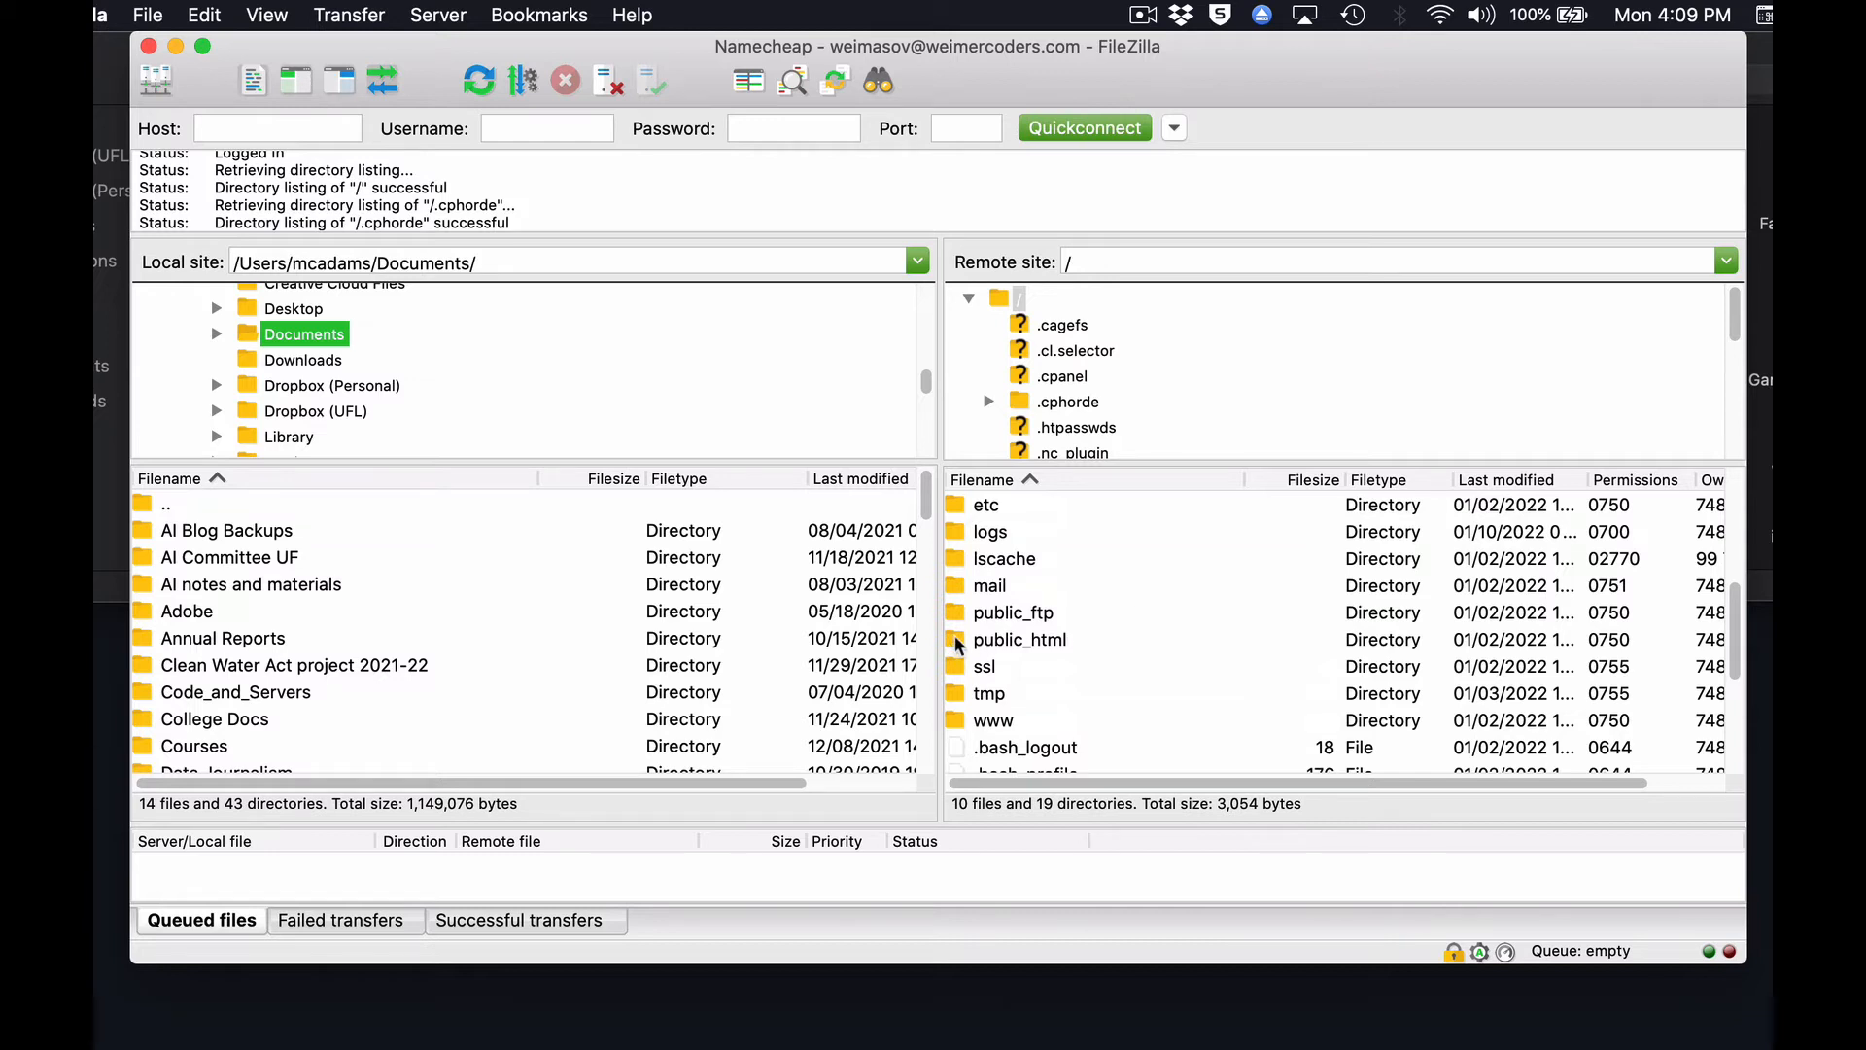
{"action": "left_click", "coordinate": [957, 642]}
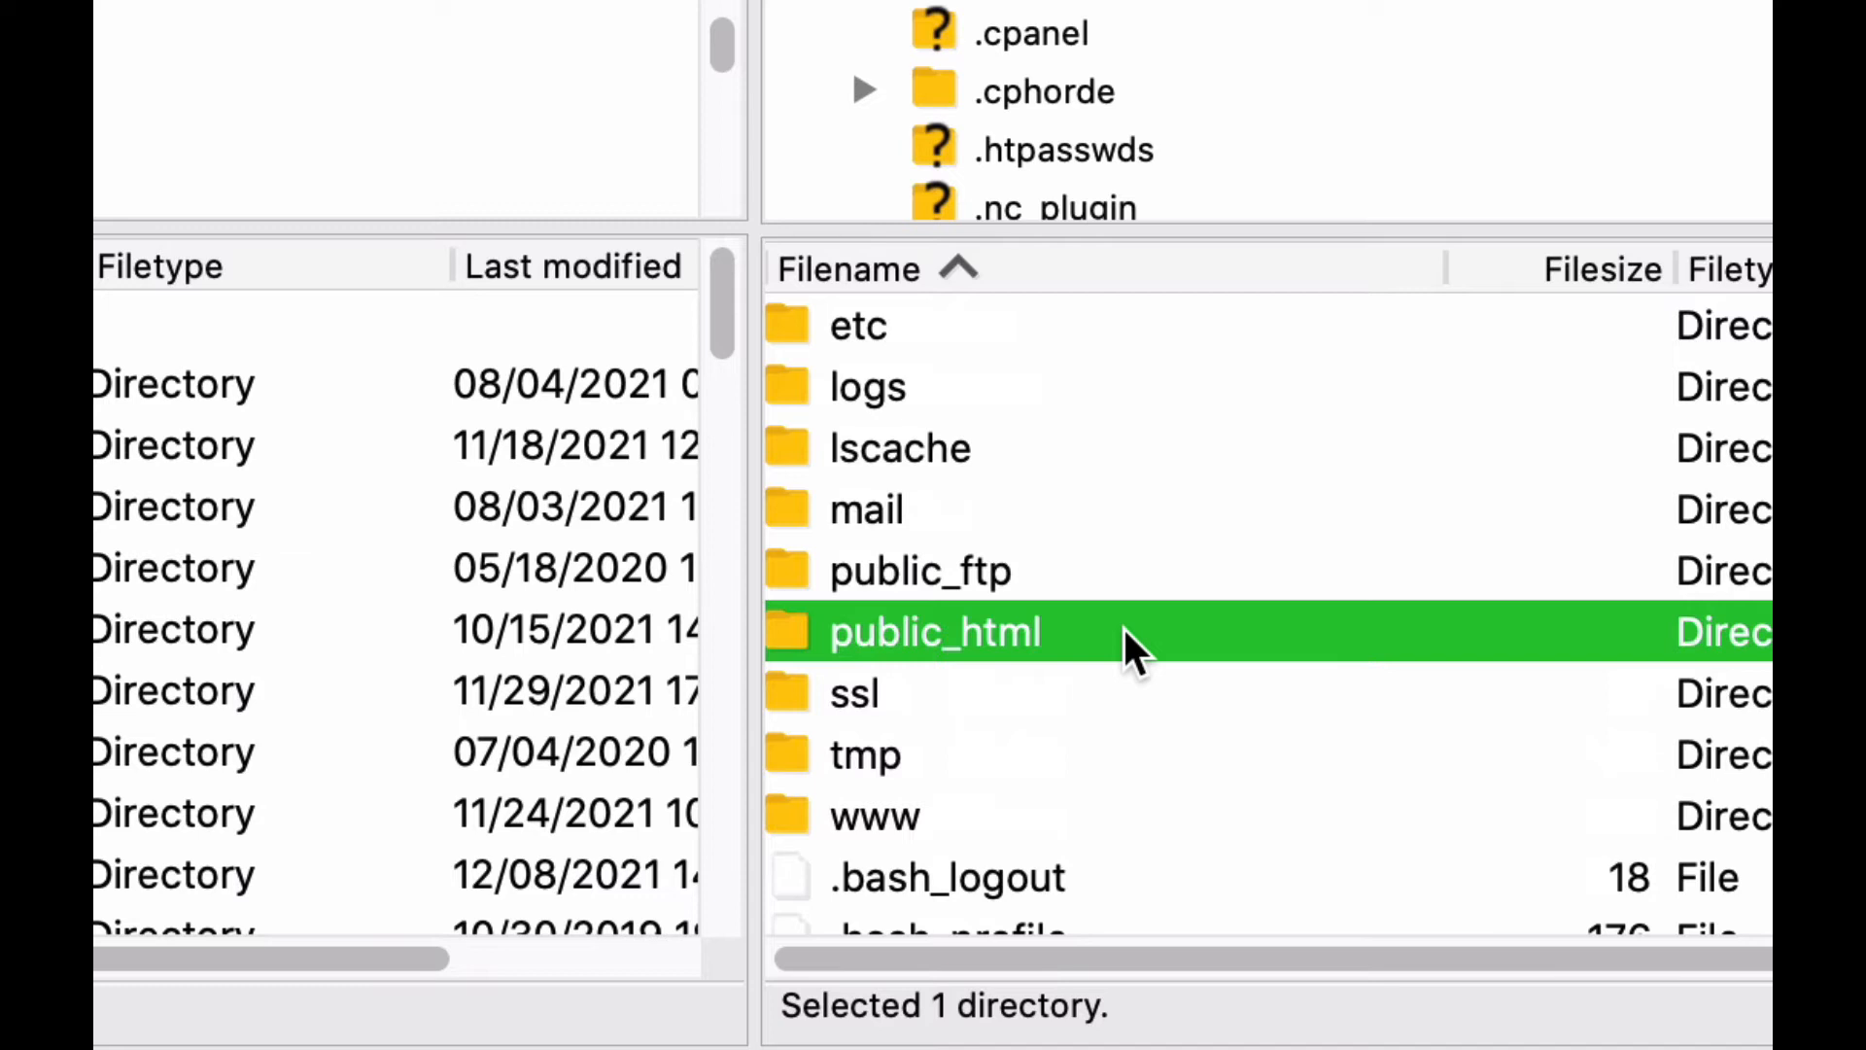
{"action": "double_click", "coordinate": [776, 630]}
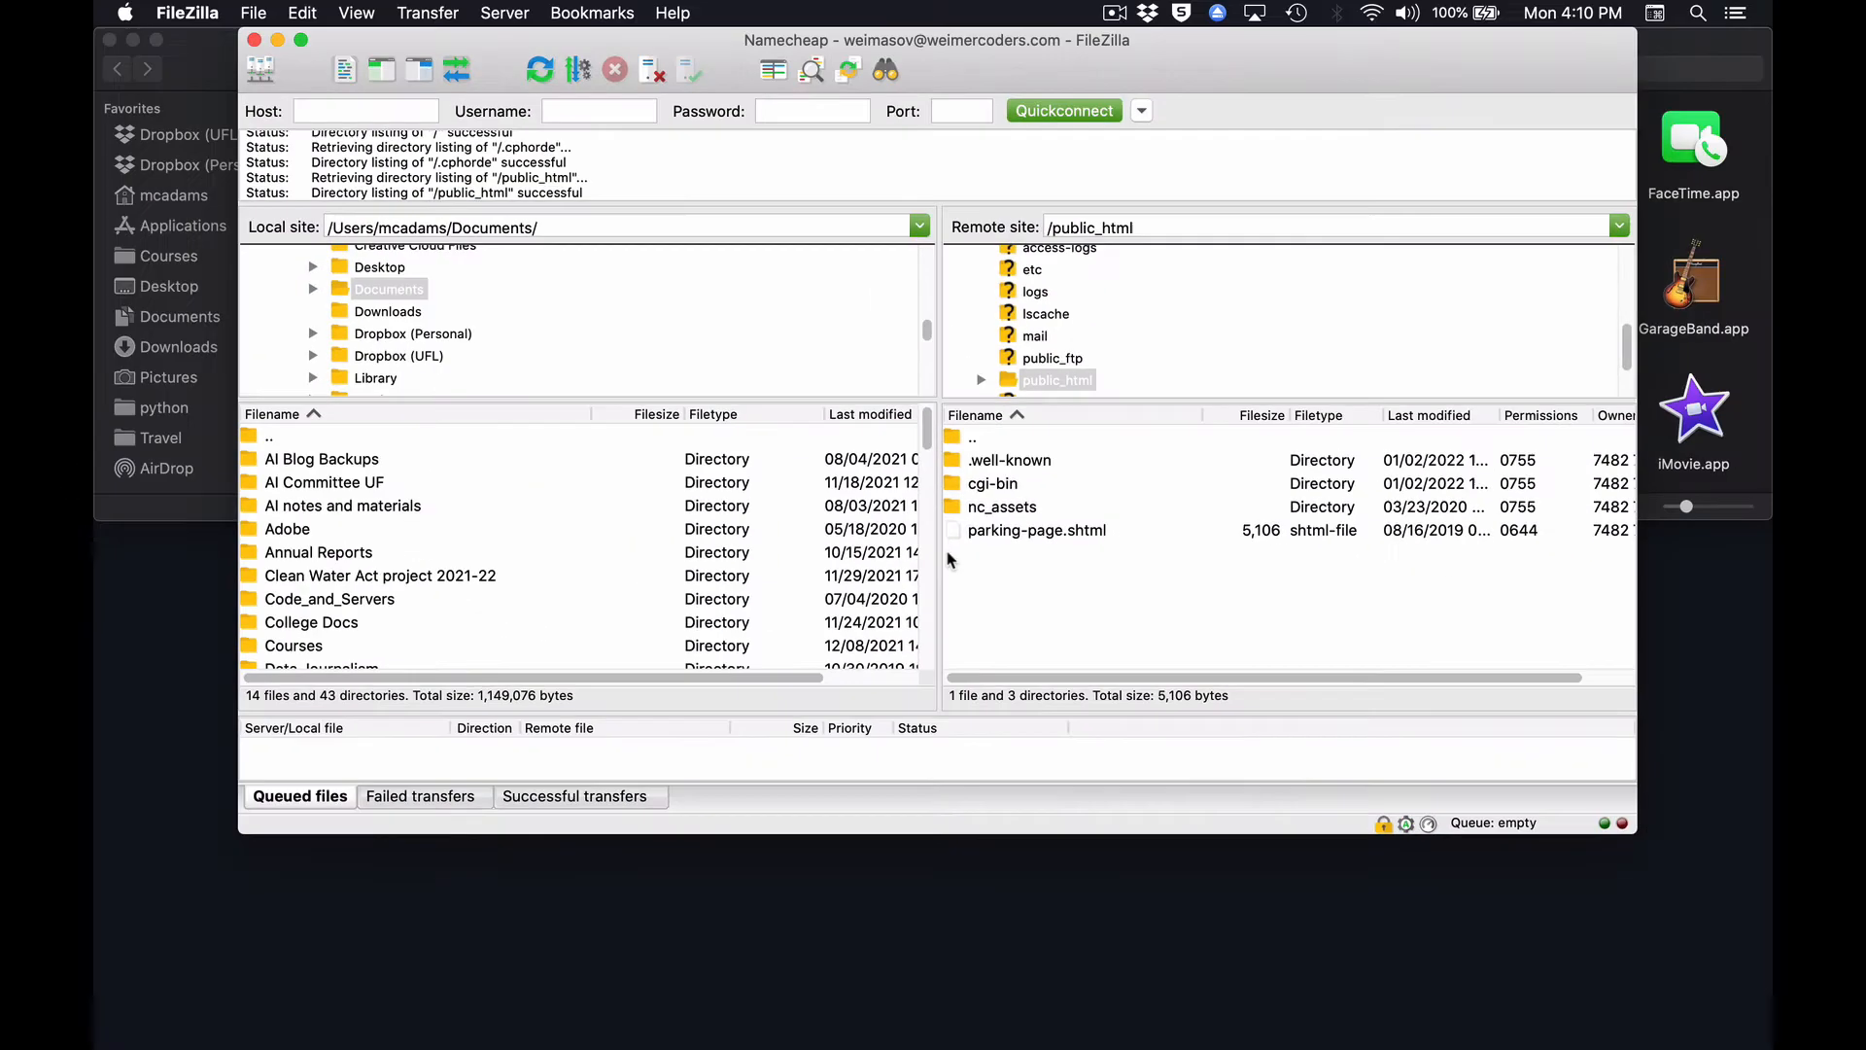
Switch to Chrome to view the weimercoders.com parking page and return to FileZilla.
{"action": "key", "text": "super+Tab"}
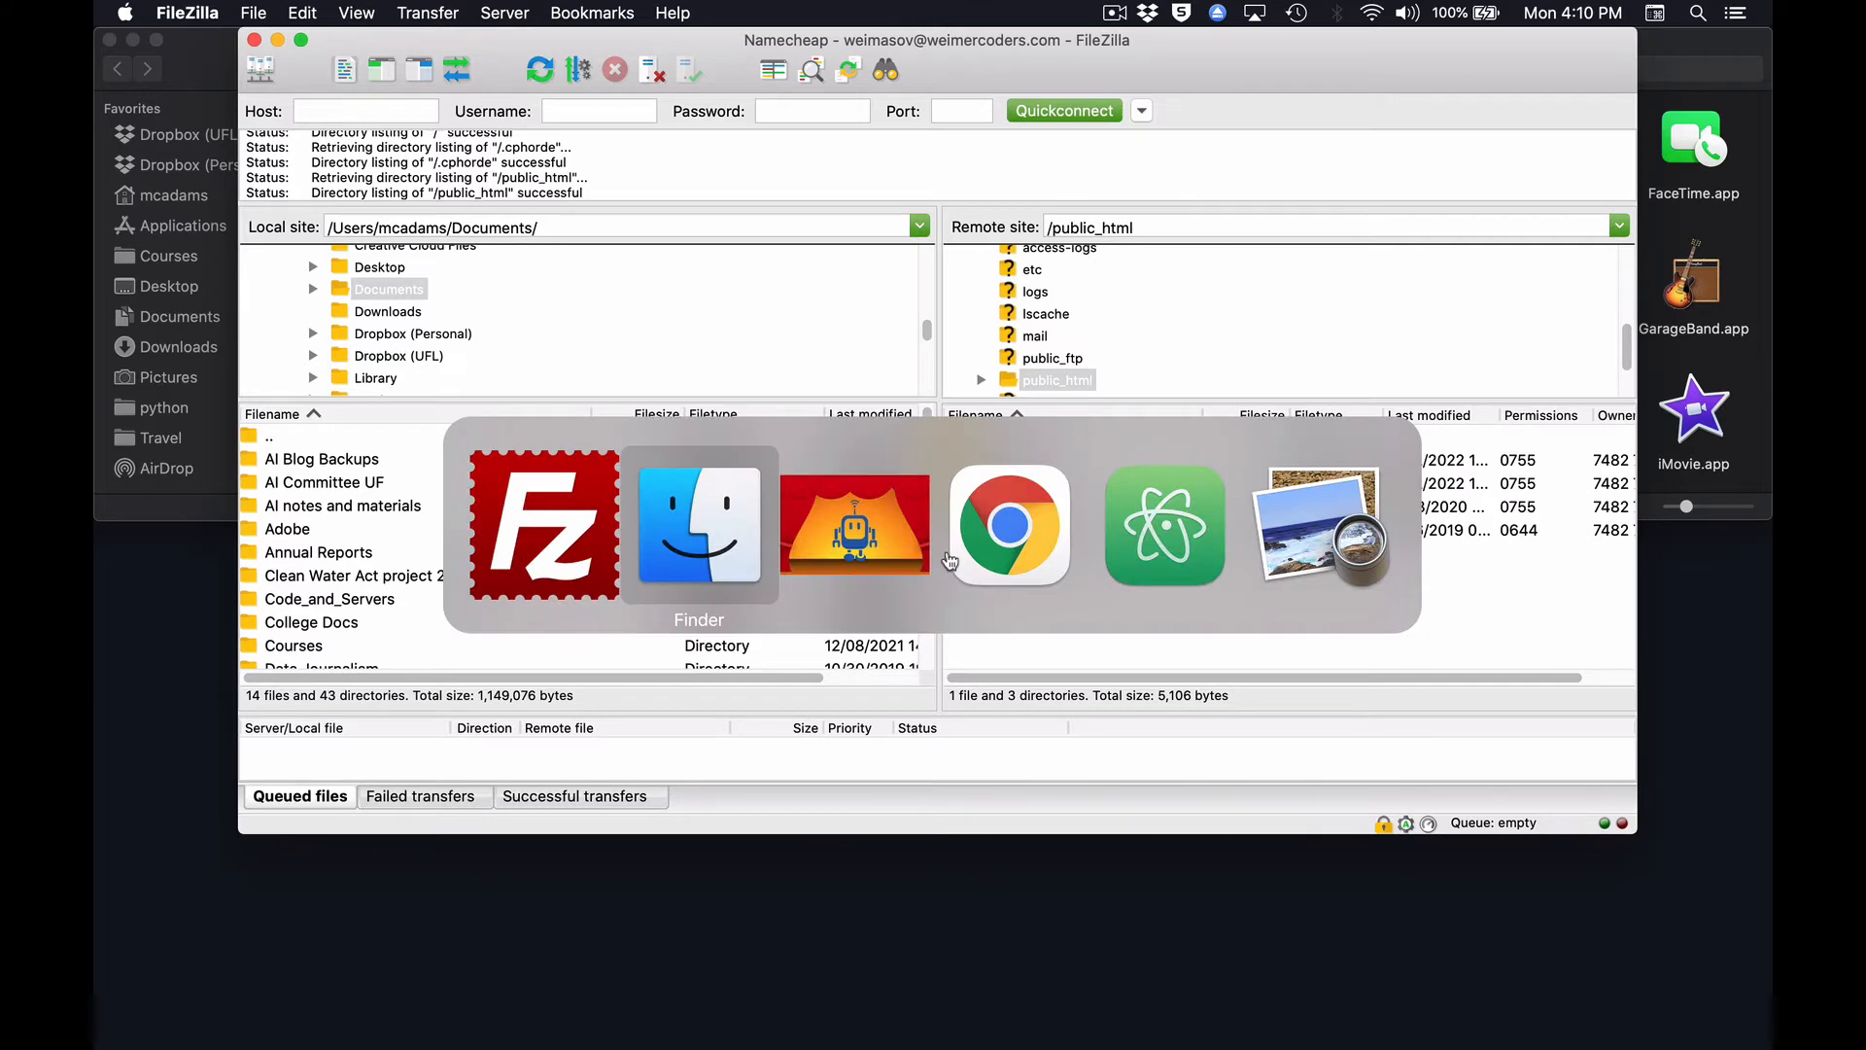
{"action": "key", "text": "super+Tab"}
{"action": "key", "text": "super+Tab"}
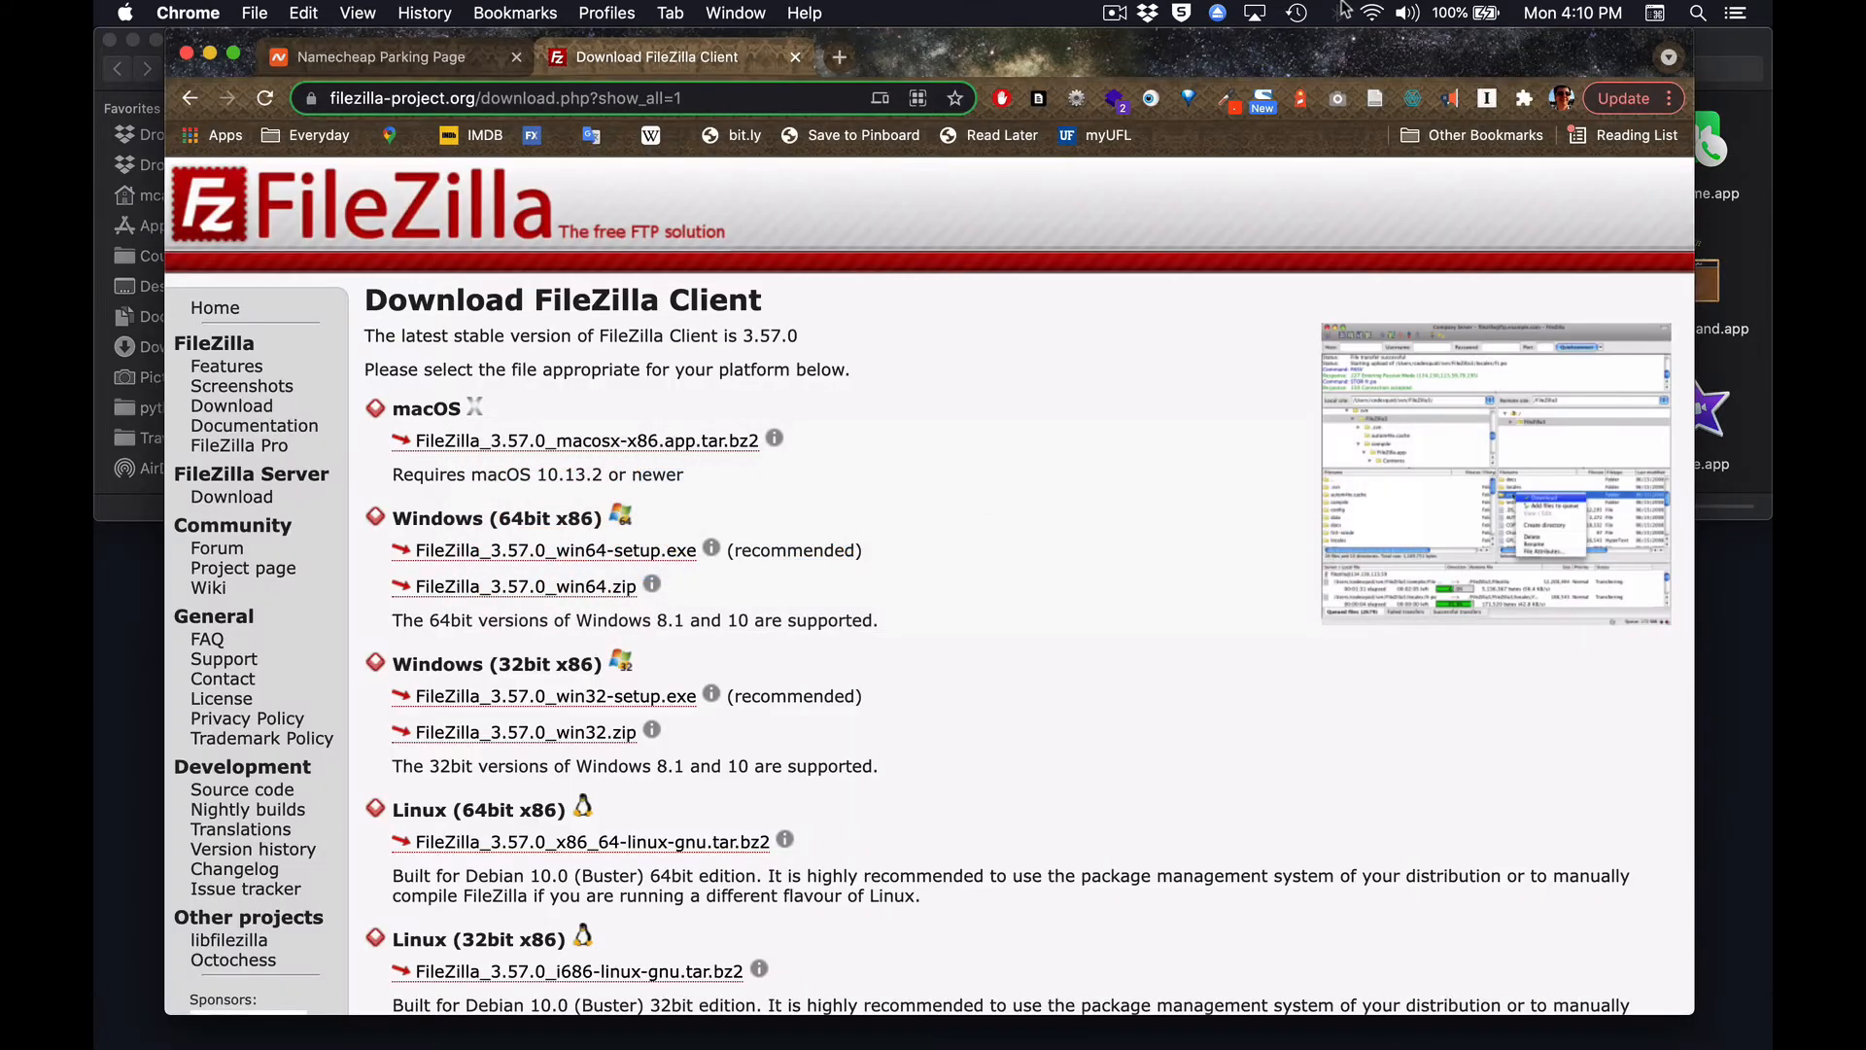
{"action": "key", "text": "ctrl+shift+Tab"}
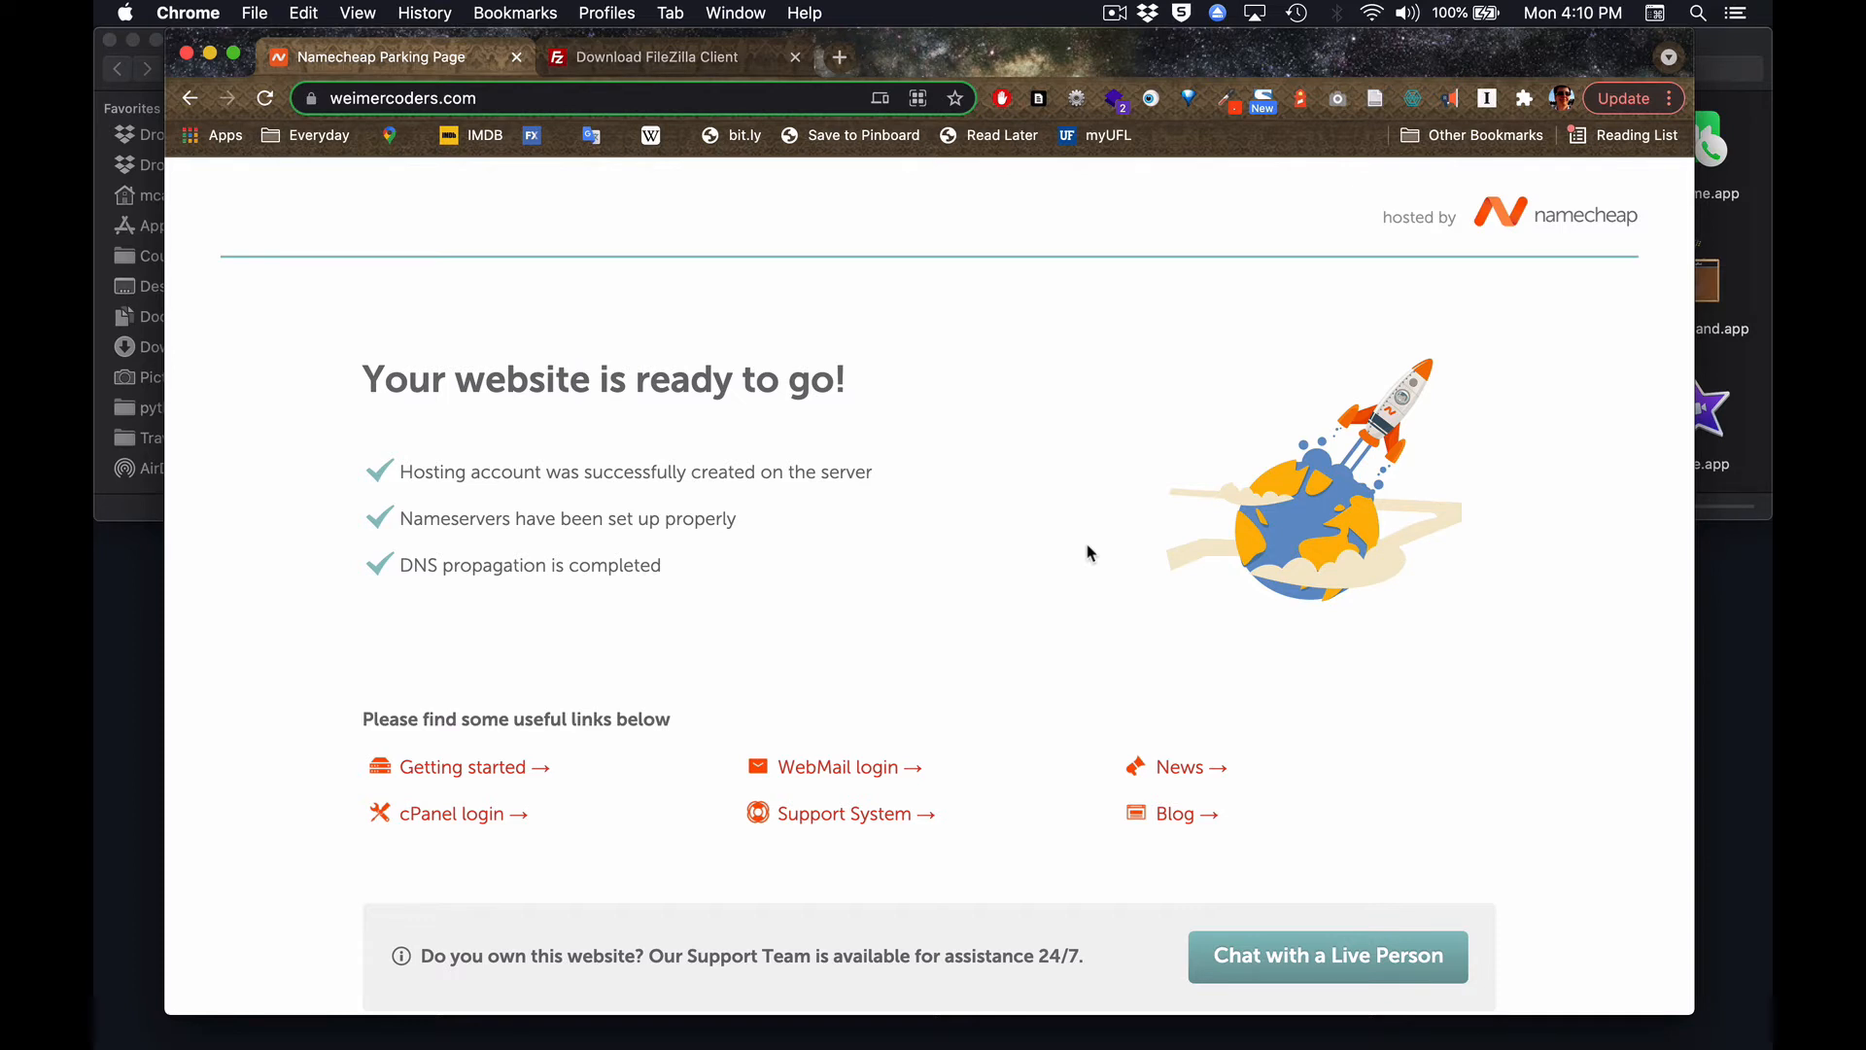
{"action": "key", "text": "super+Tab"}
{"action": "key", "text": "super+Tab"}
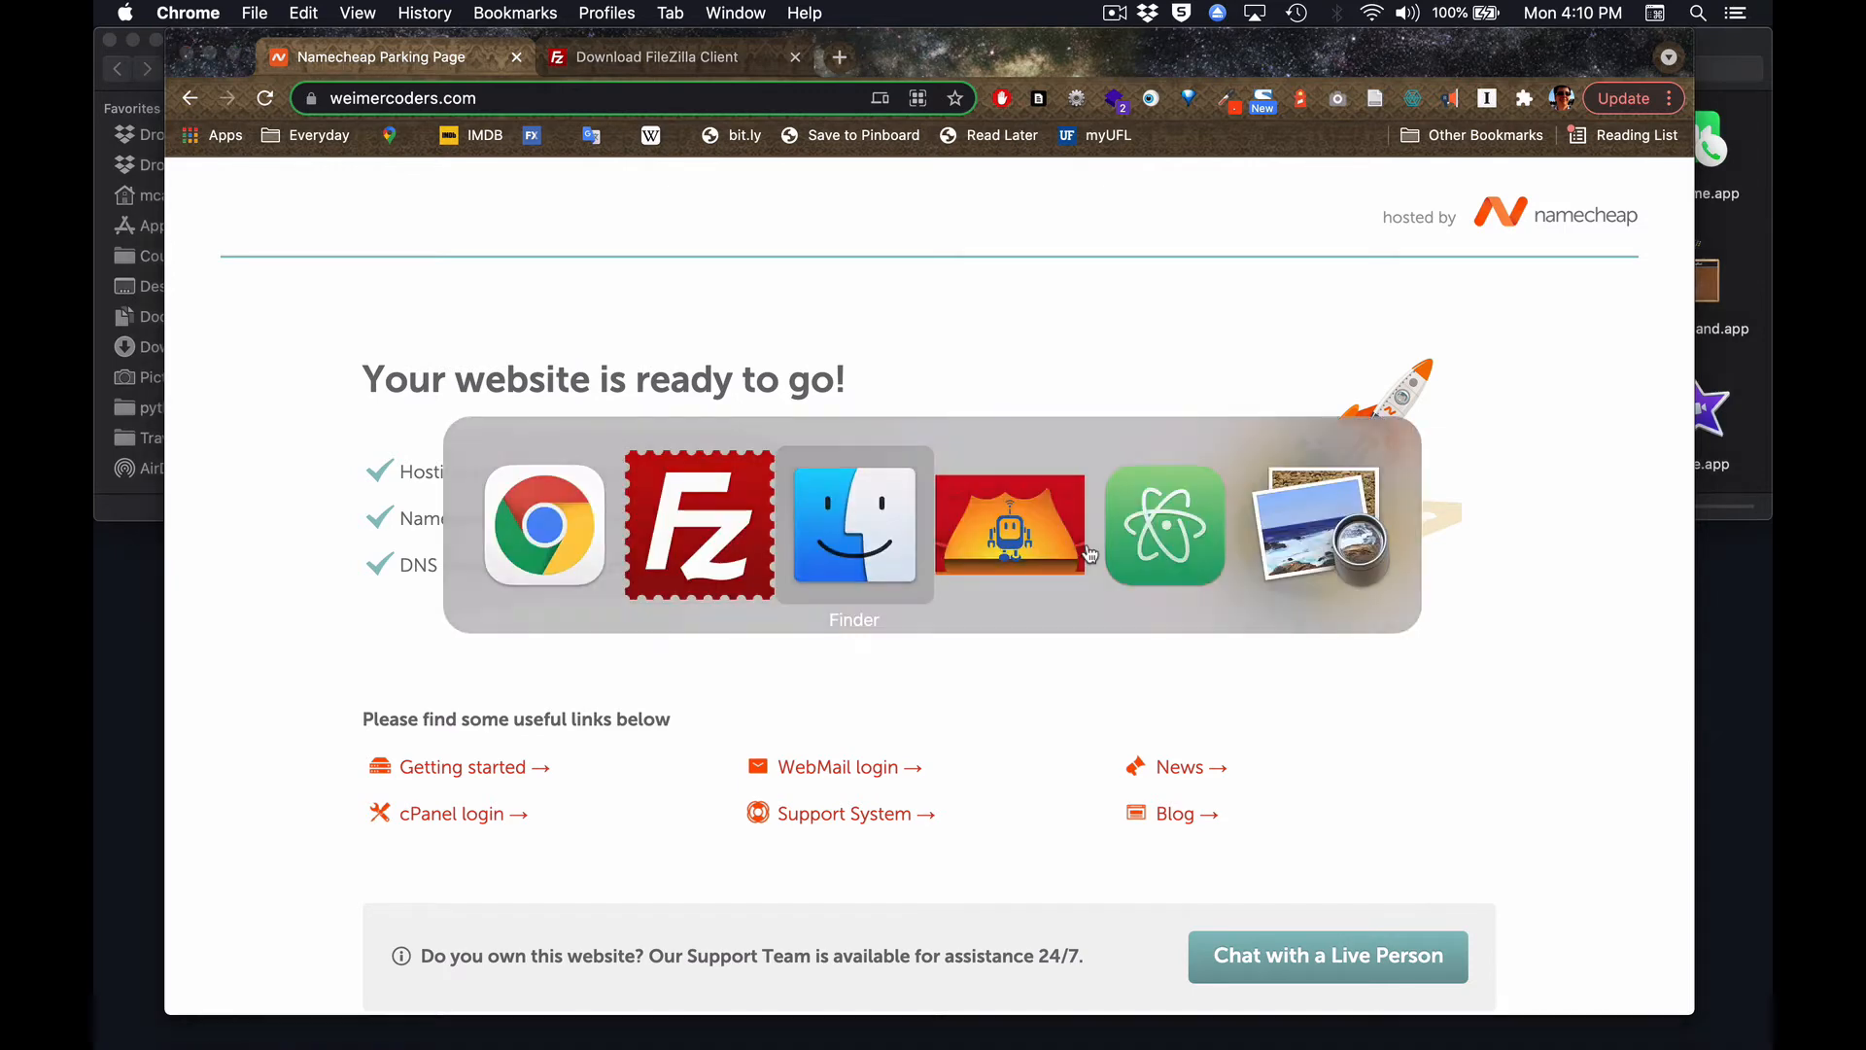
{"action": "key", "text": "super+Tab"}
{"action": "key", "text": "super+Tab"}
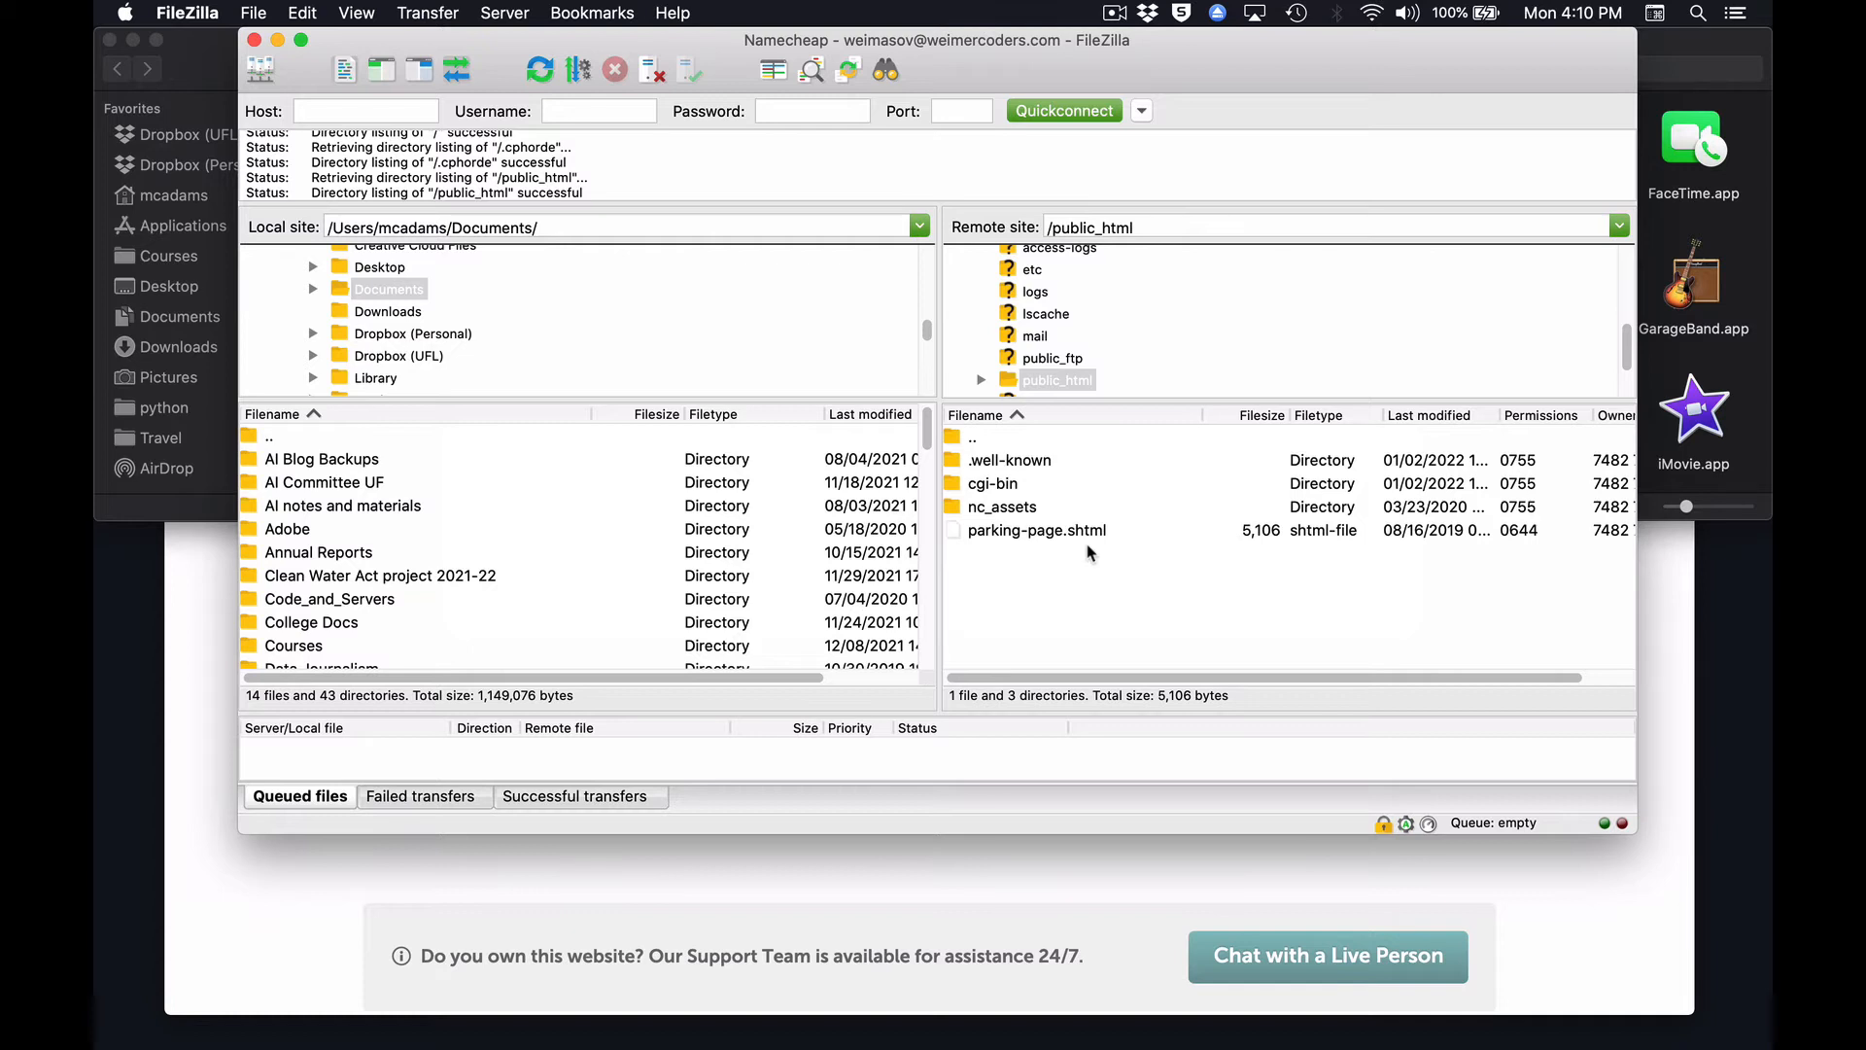
Switch to Finder, look at index.html in the Namecheap folder, and go back to the Webwork folder.
{"action": "key", "text": "super+Tab"}
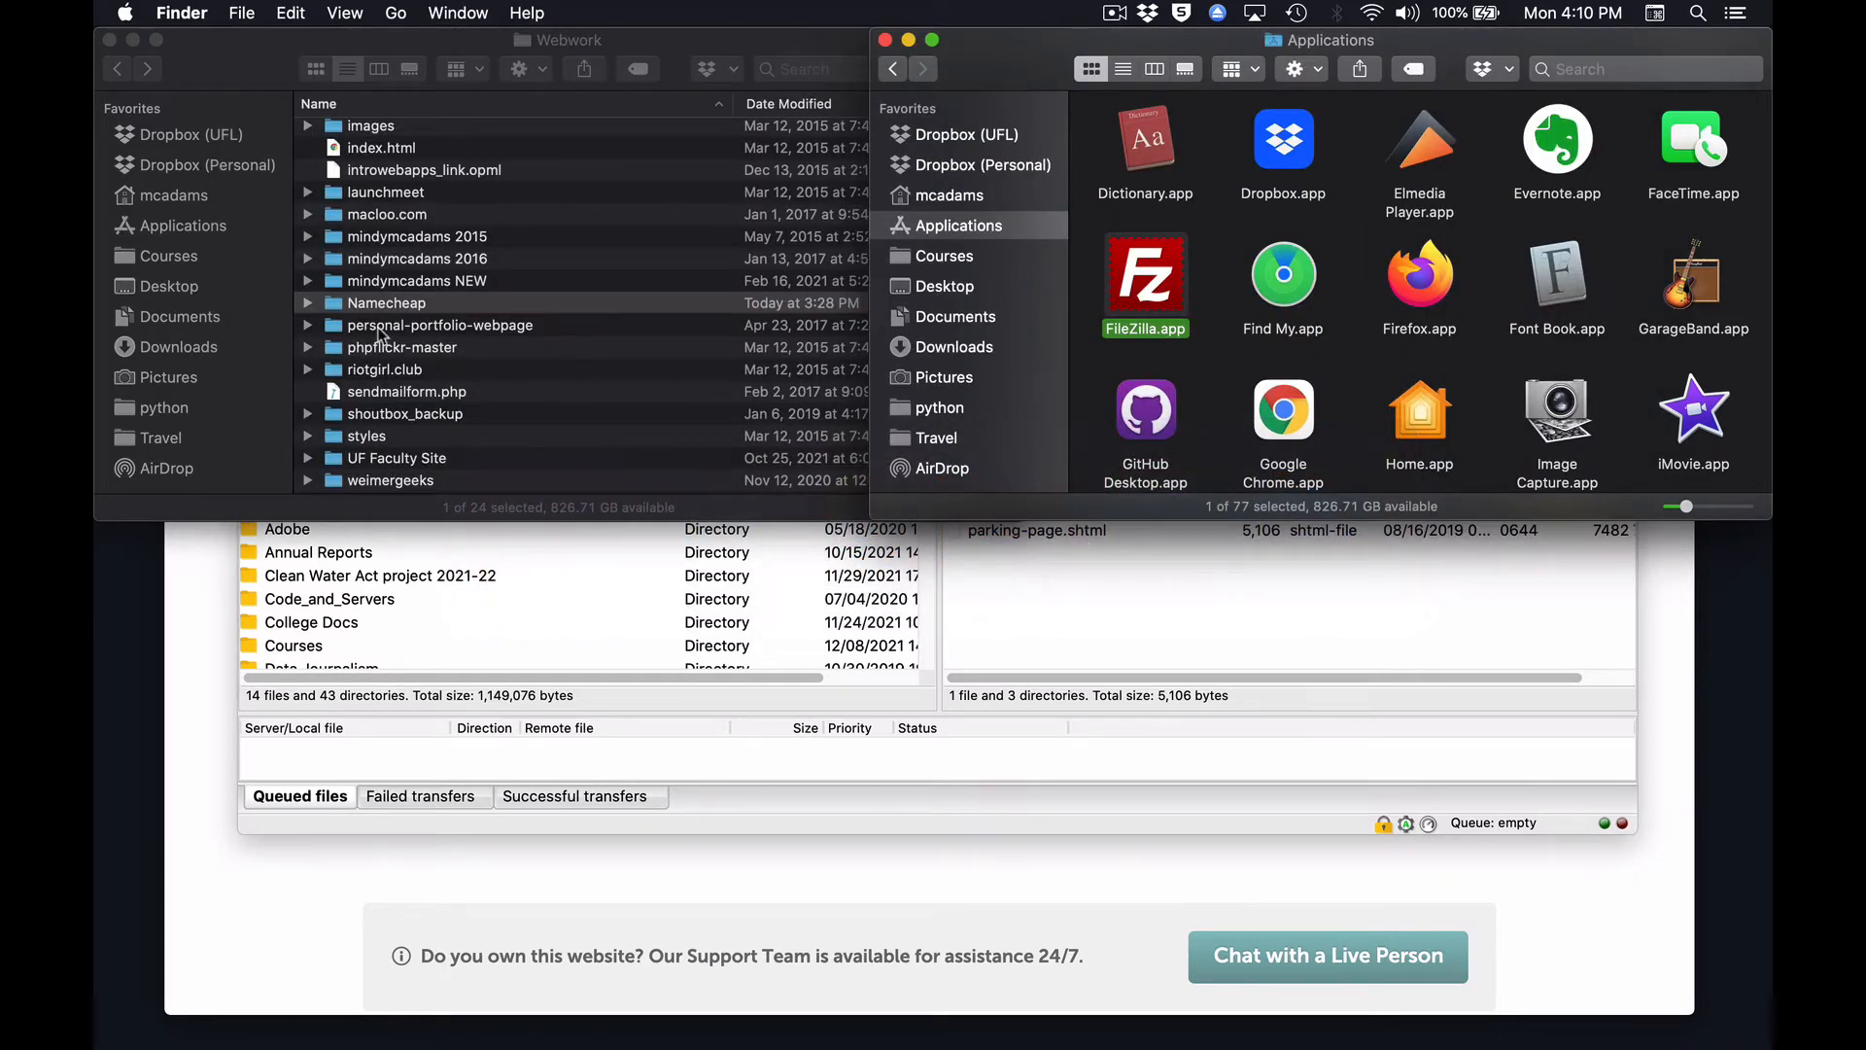
{"action": "double_click", "coordinate": [335, 304]}
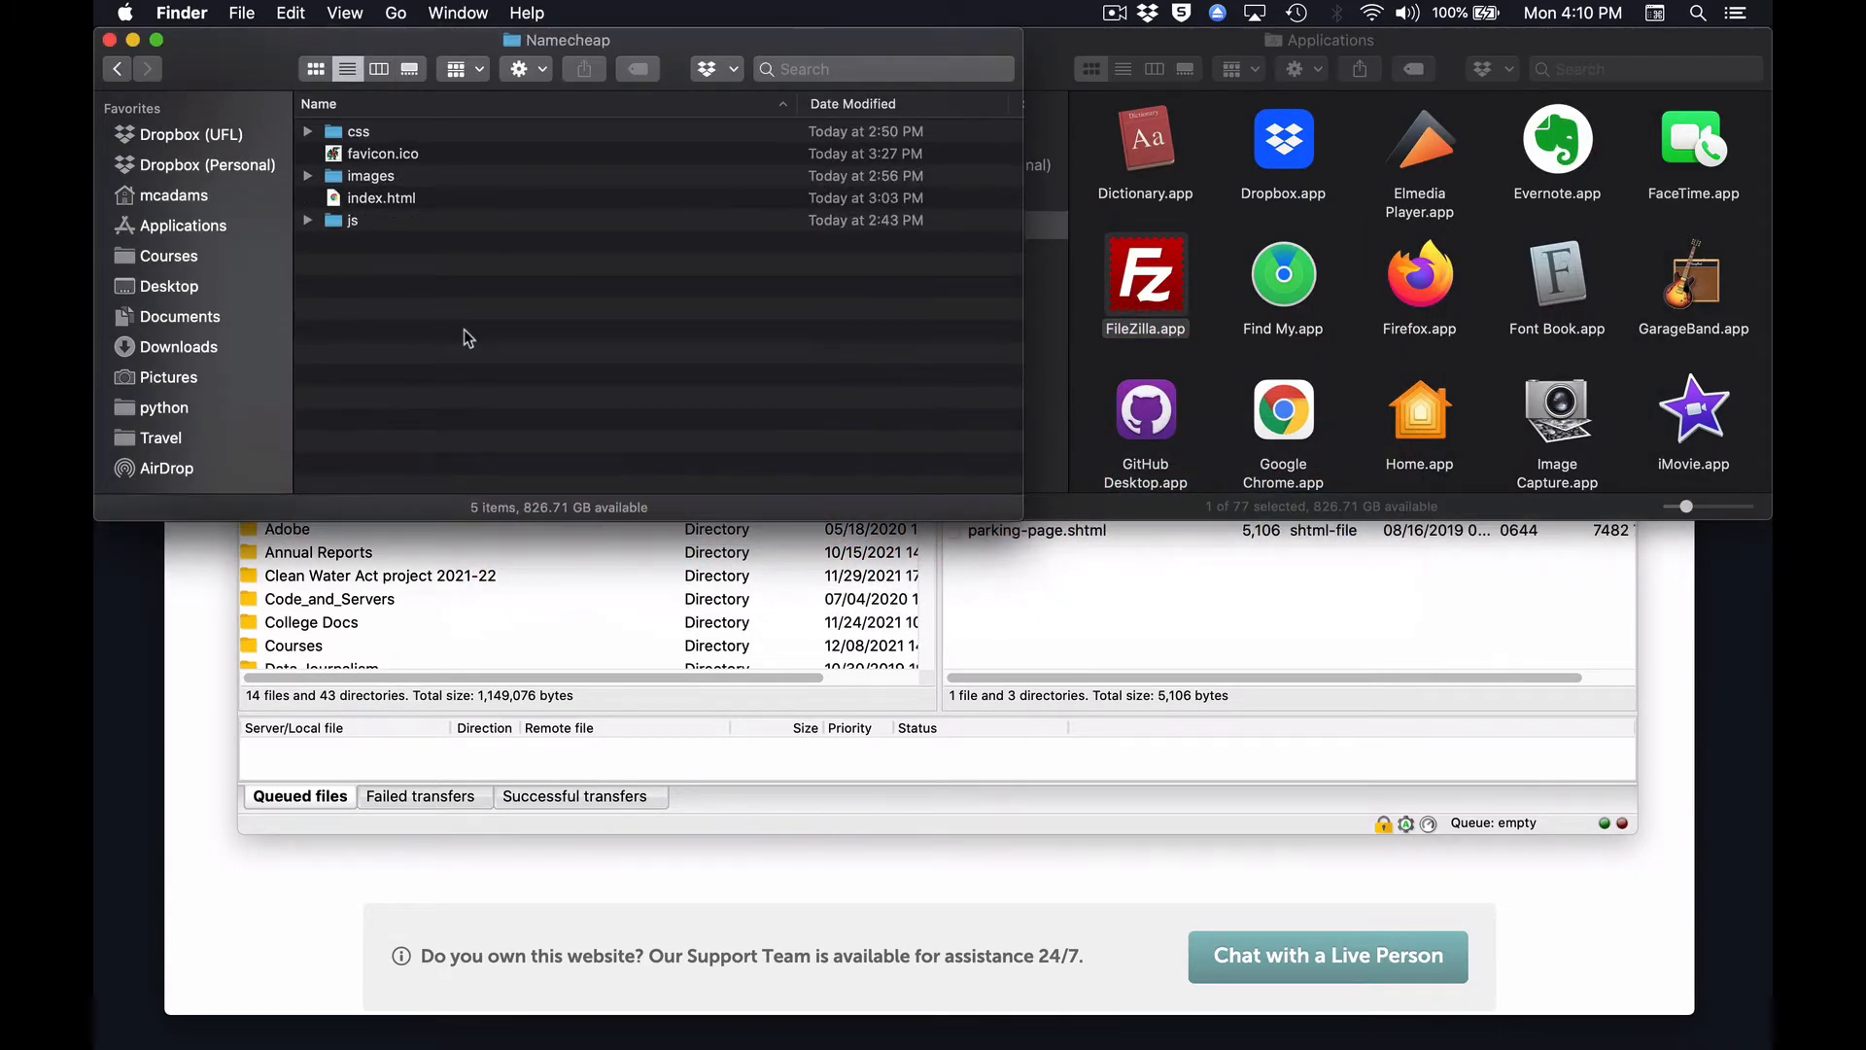
{"action": "left_click", "coordinate": [333, 201]}
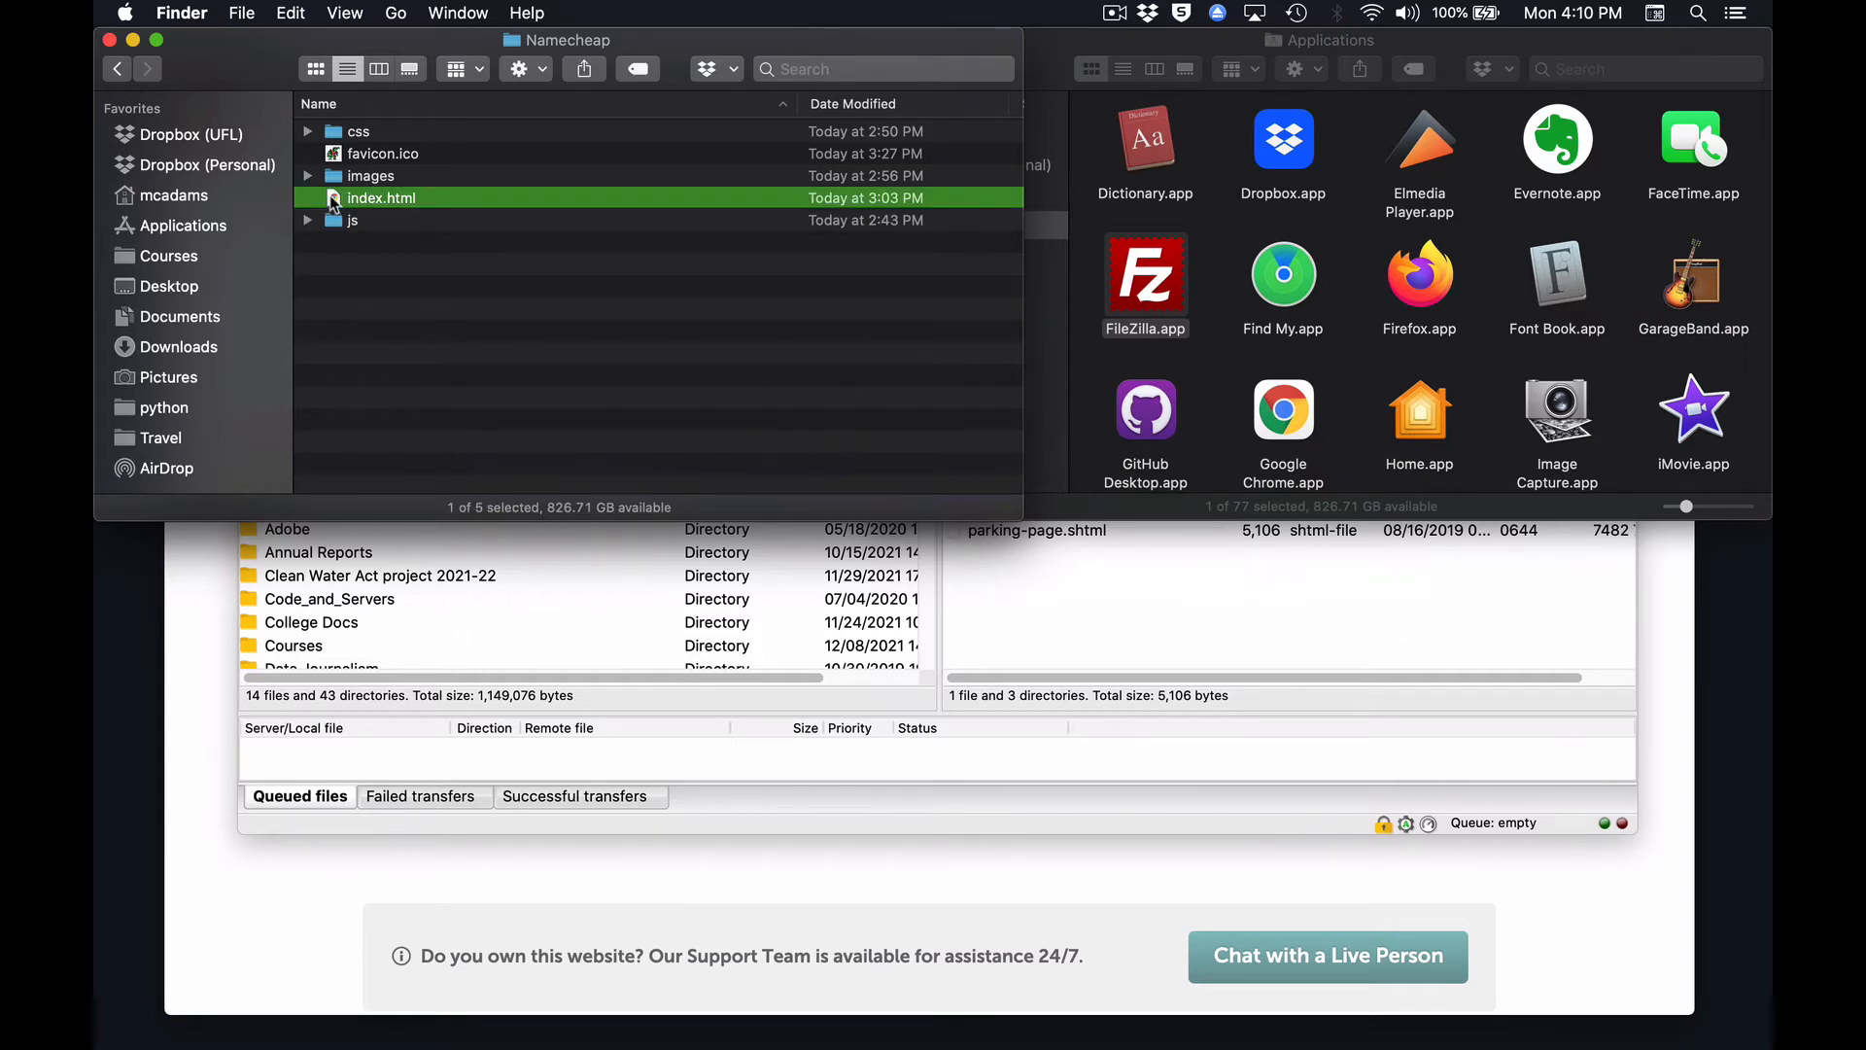
{"action": "left_click", "coordinate": [118, 70]}
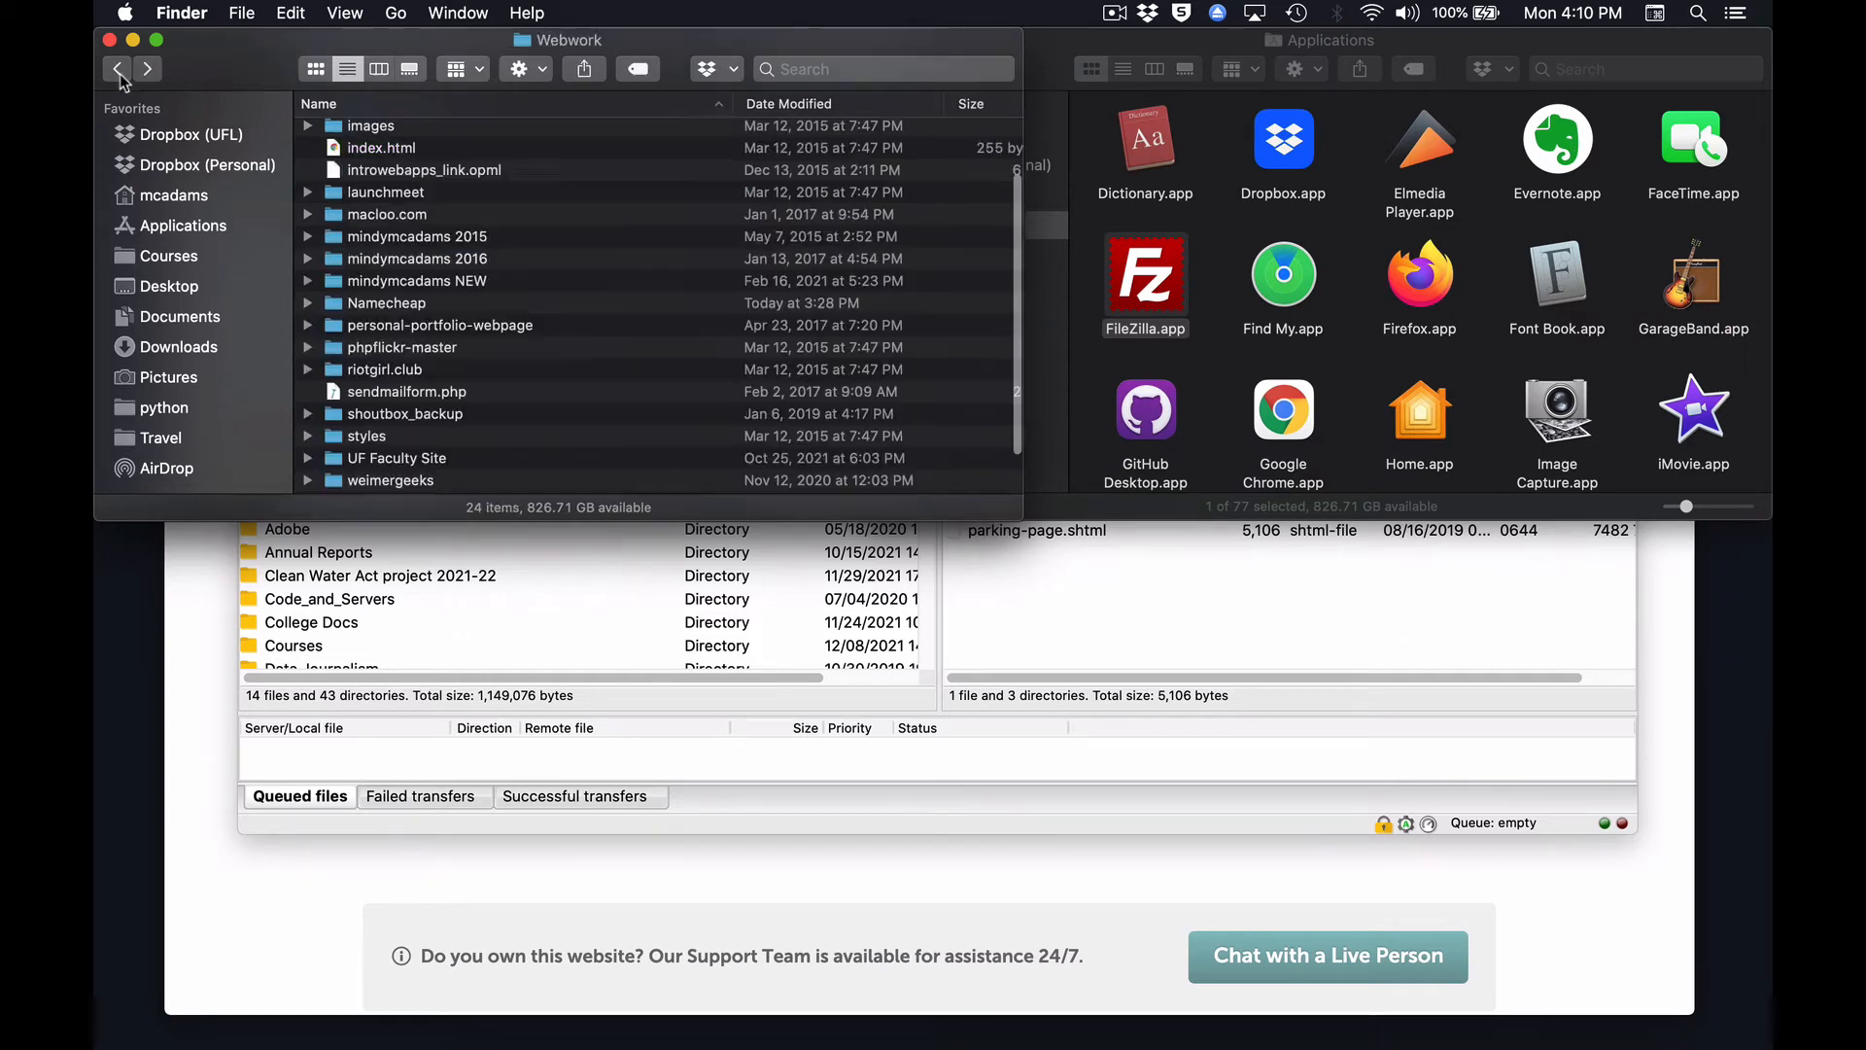
Switch to Atom, open a new window and move it over the Finder windows.
{"action": "key", "text": "super+Tab"}
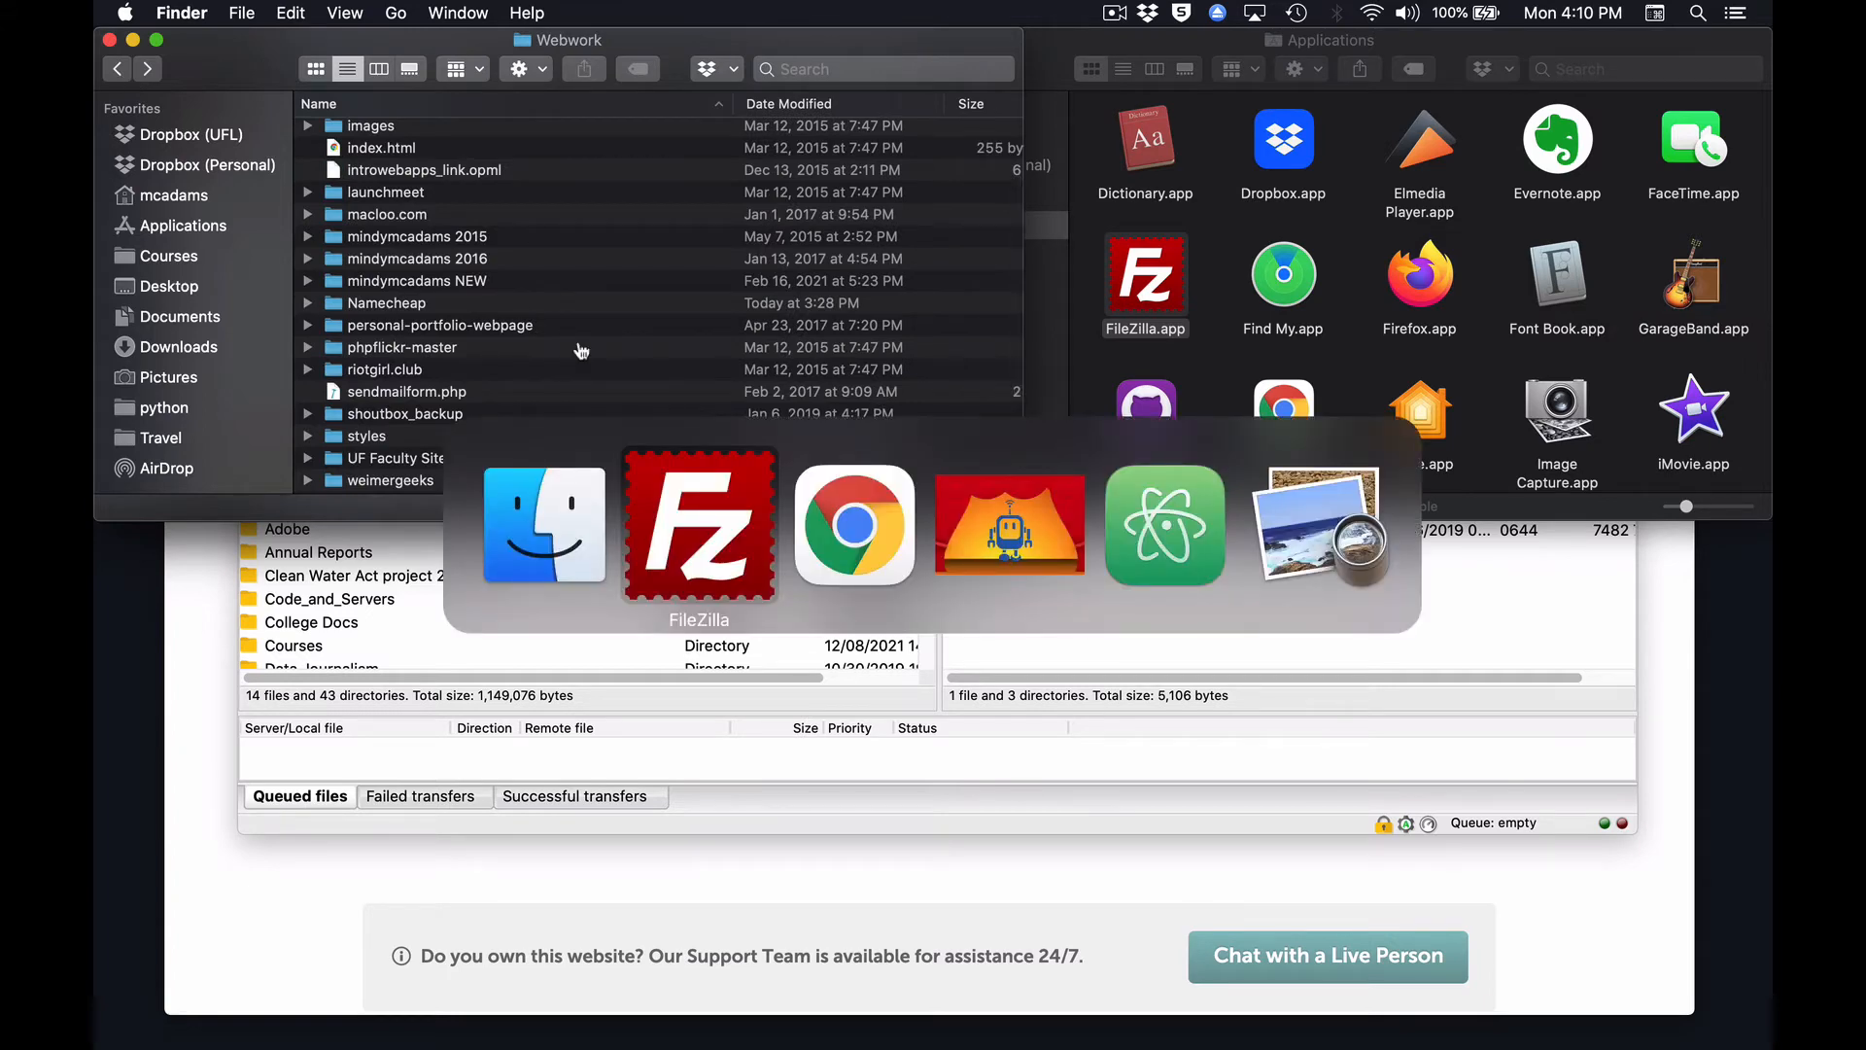
{"action": "key", "text": "super+Tab"}
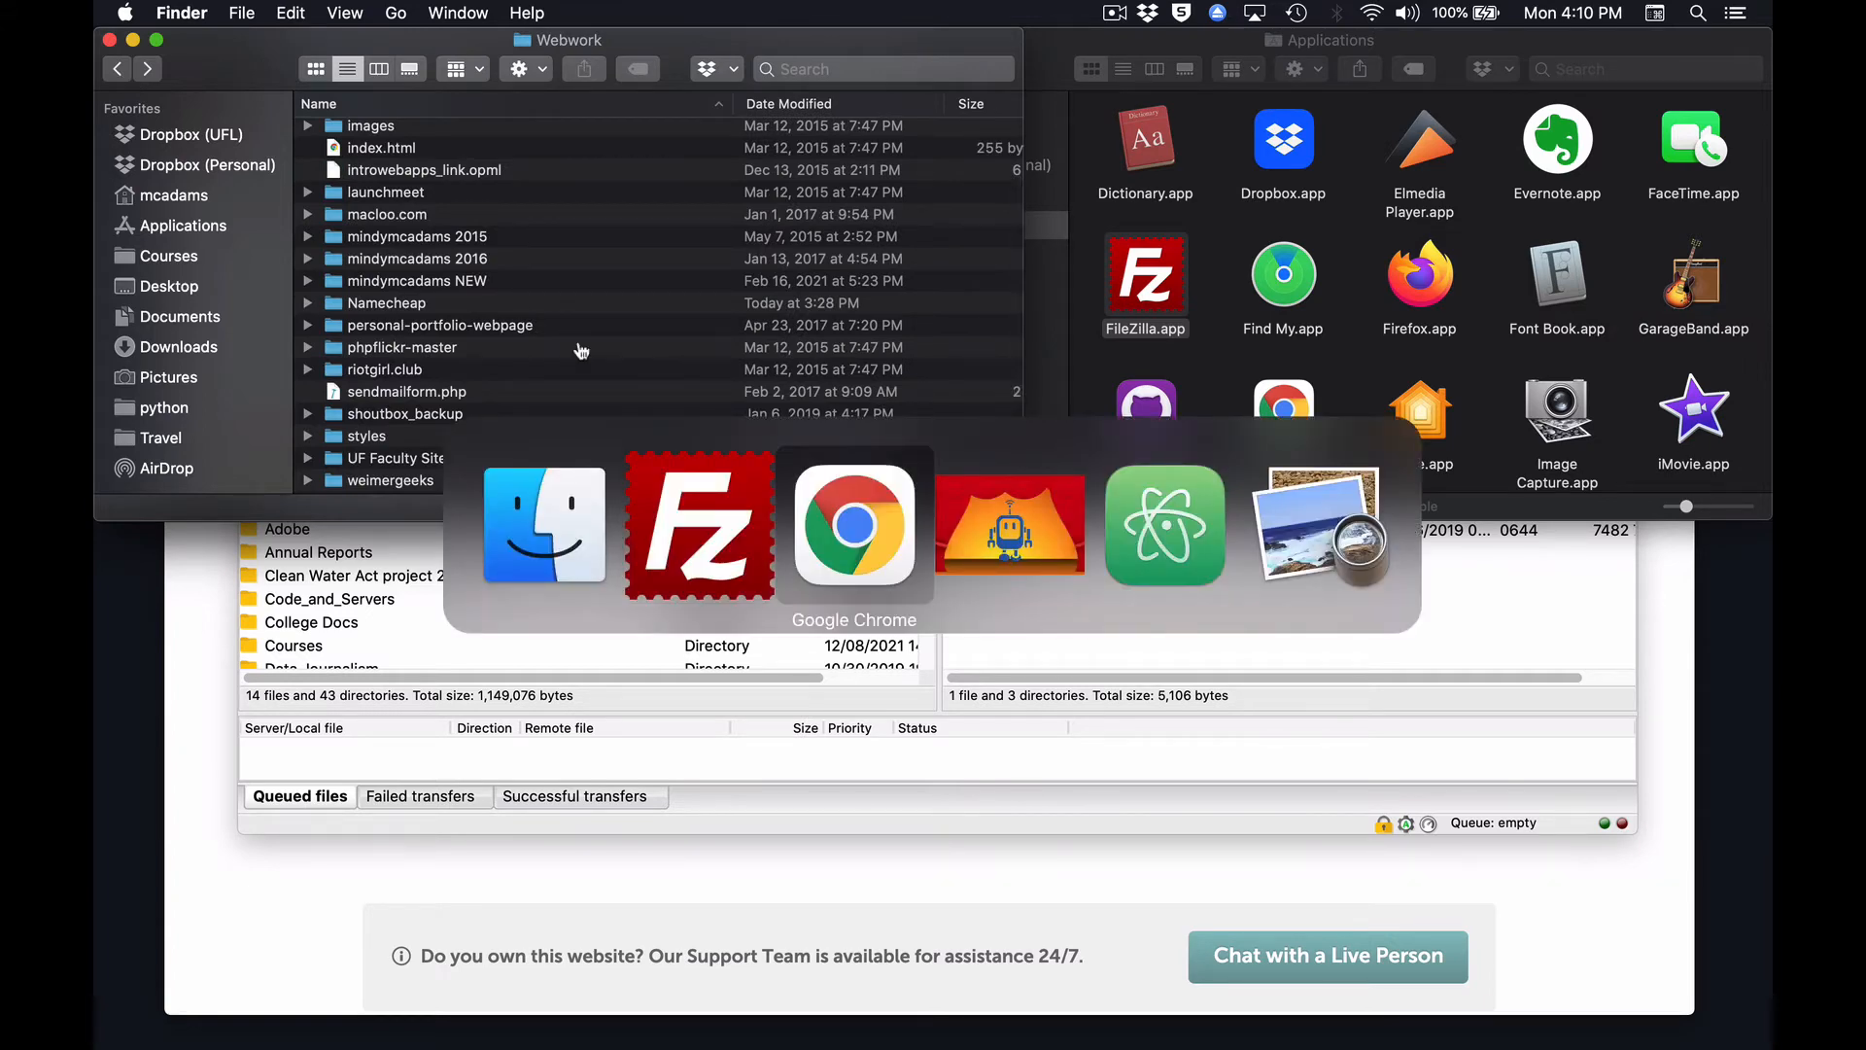
{"action": "key", "text": "super+Tab"}
{"action": "key", "text": "super+Tab"}
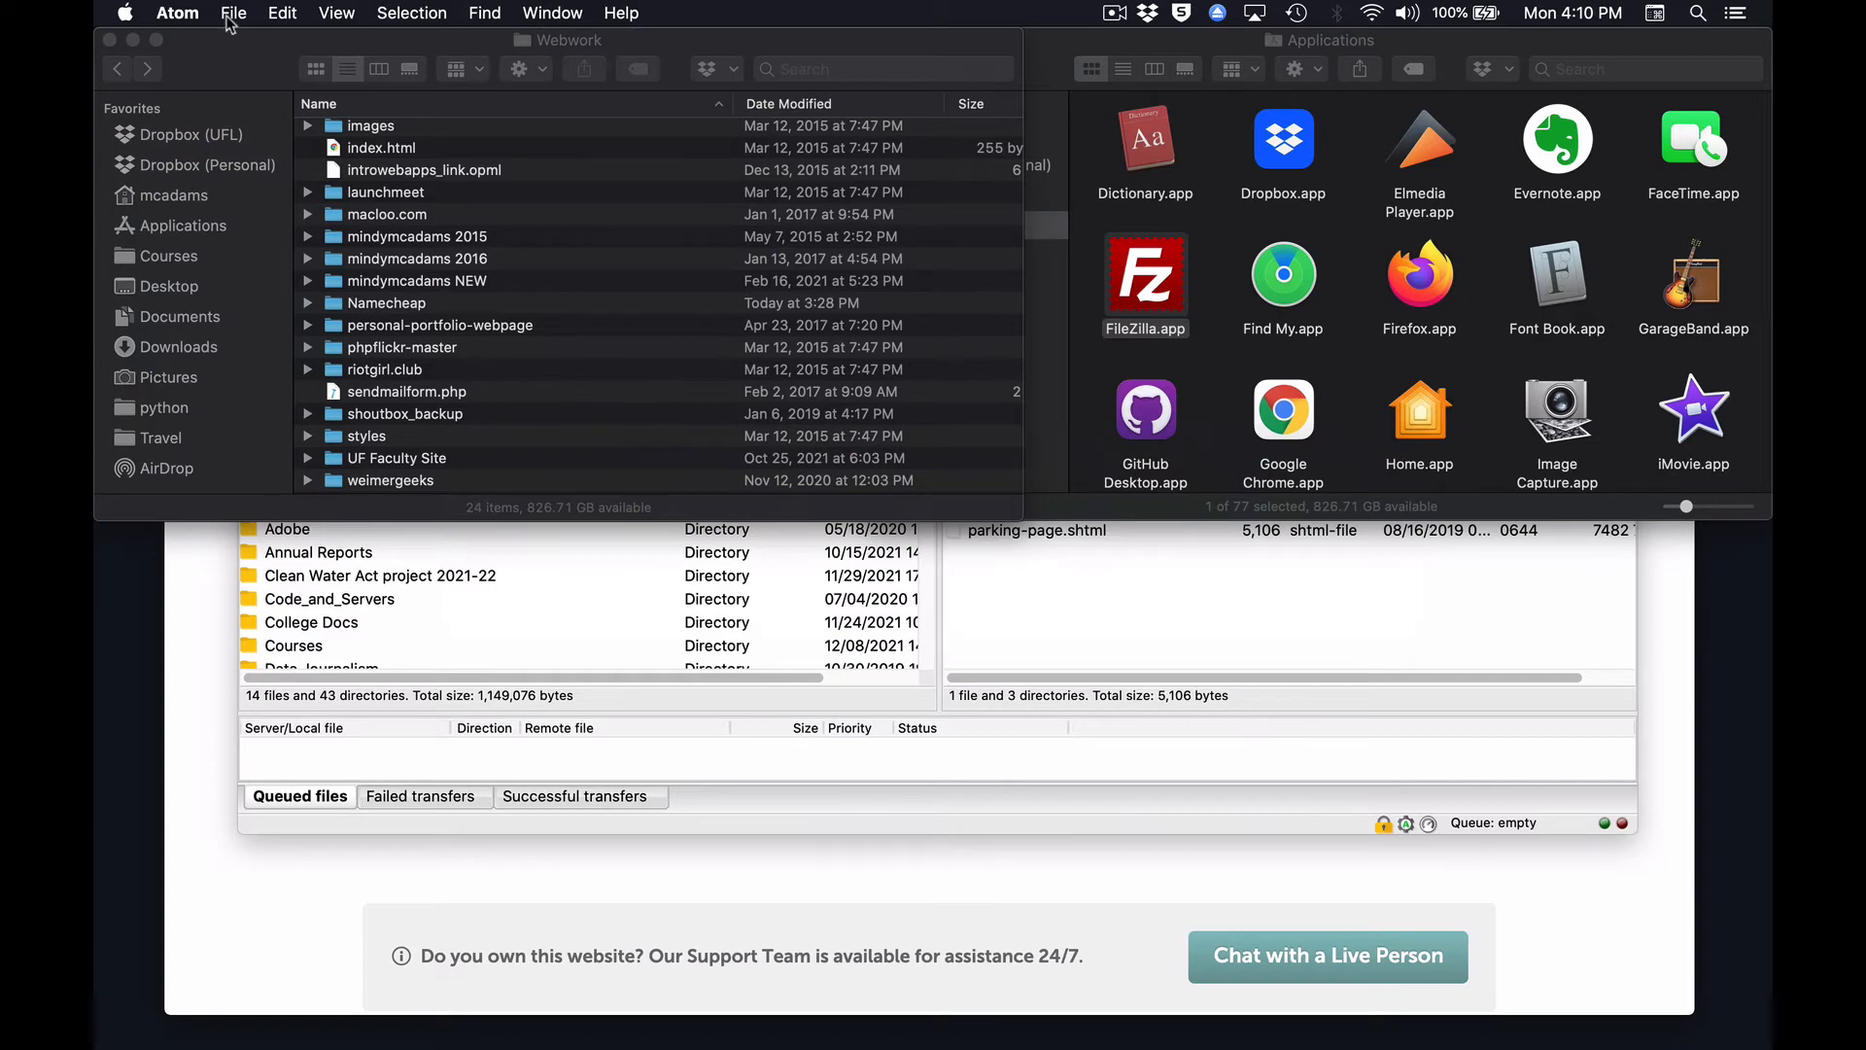
{"action": "left_click", "coordinate": [231, 16]}
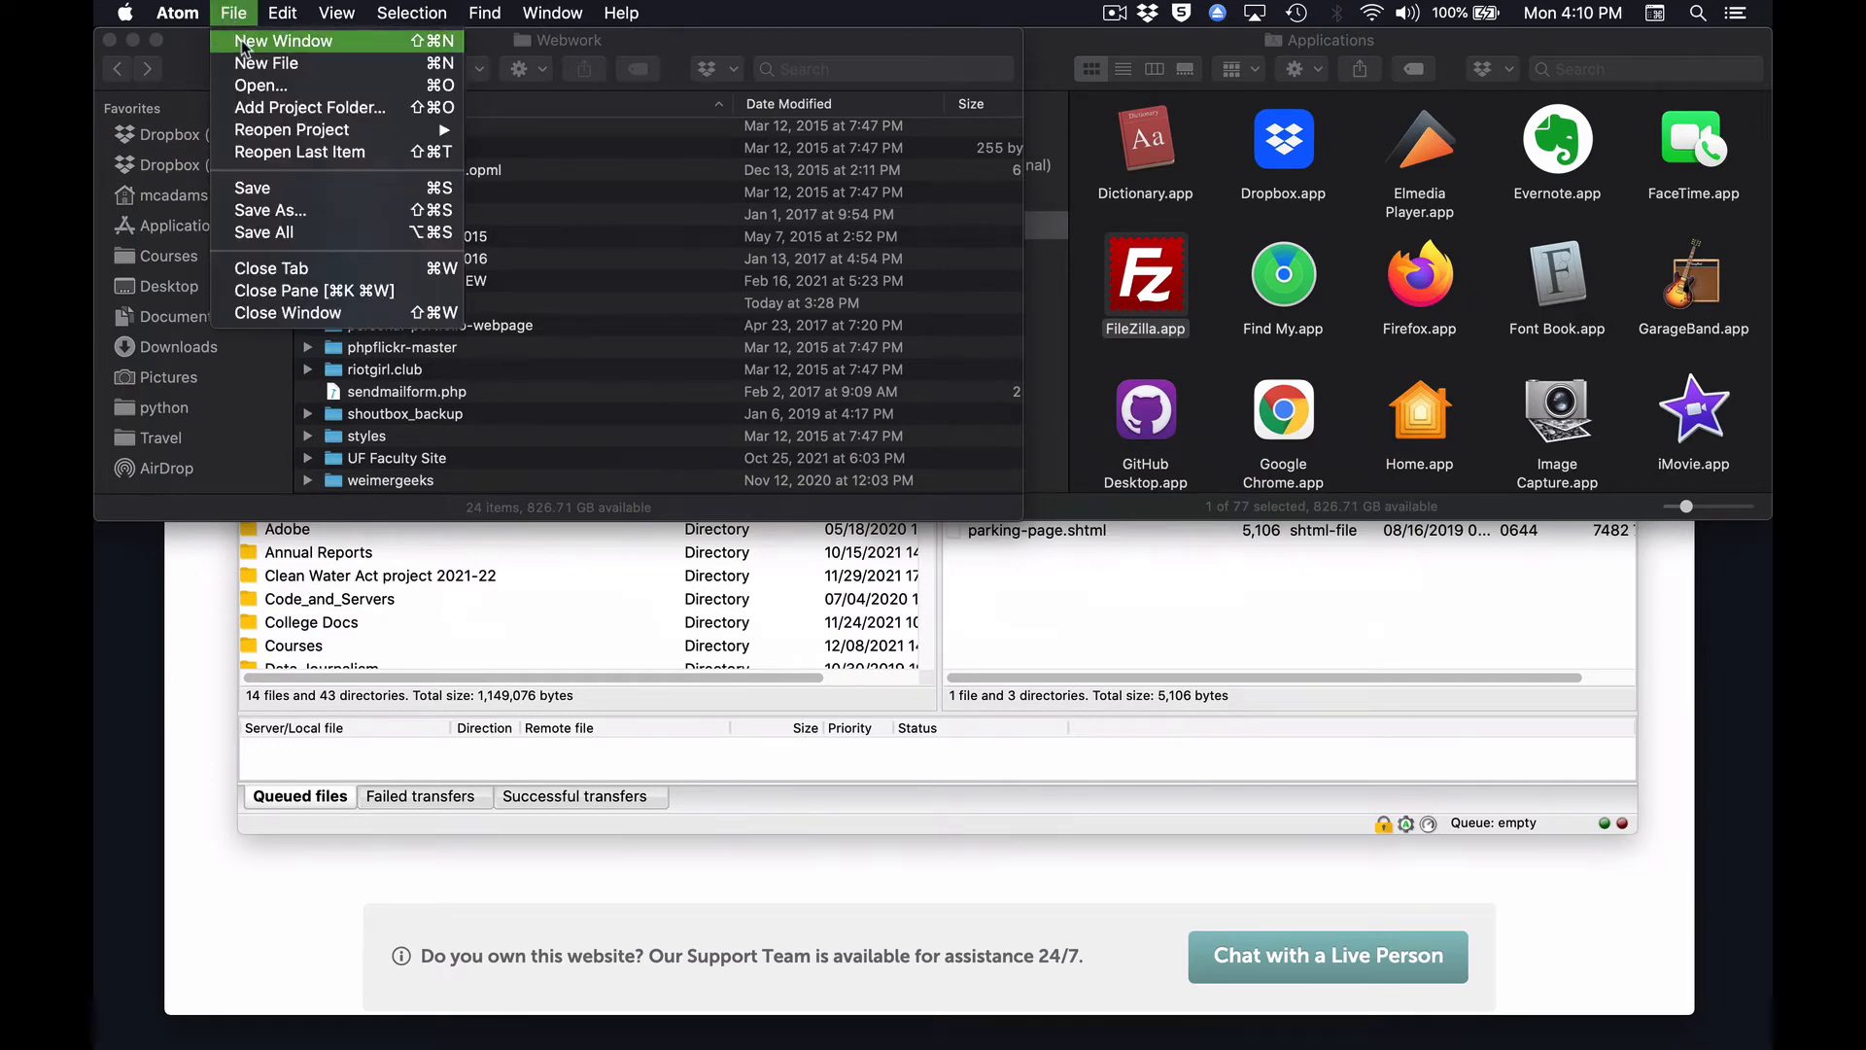
{"action": "left_click", "coordinate": [243, 46]}
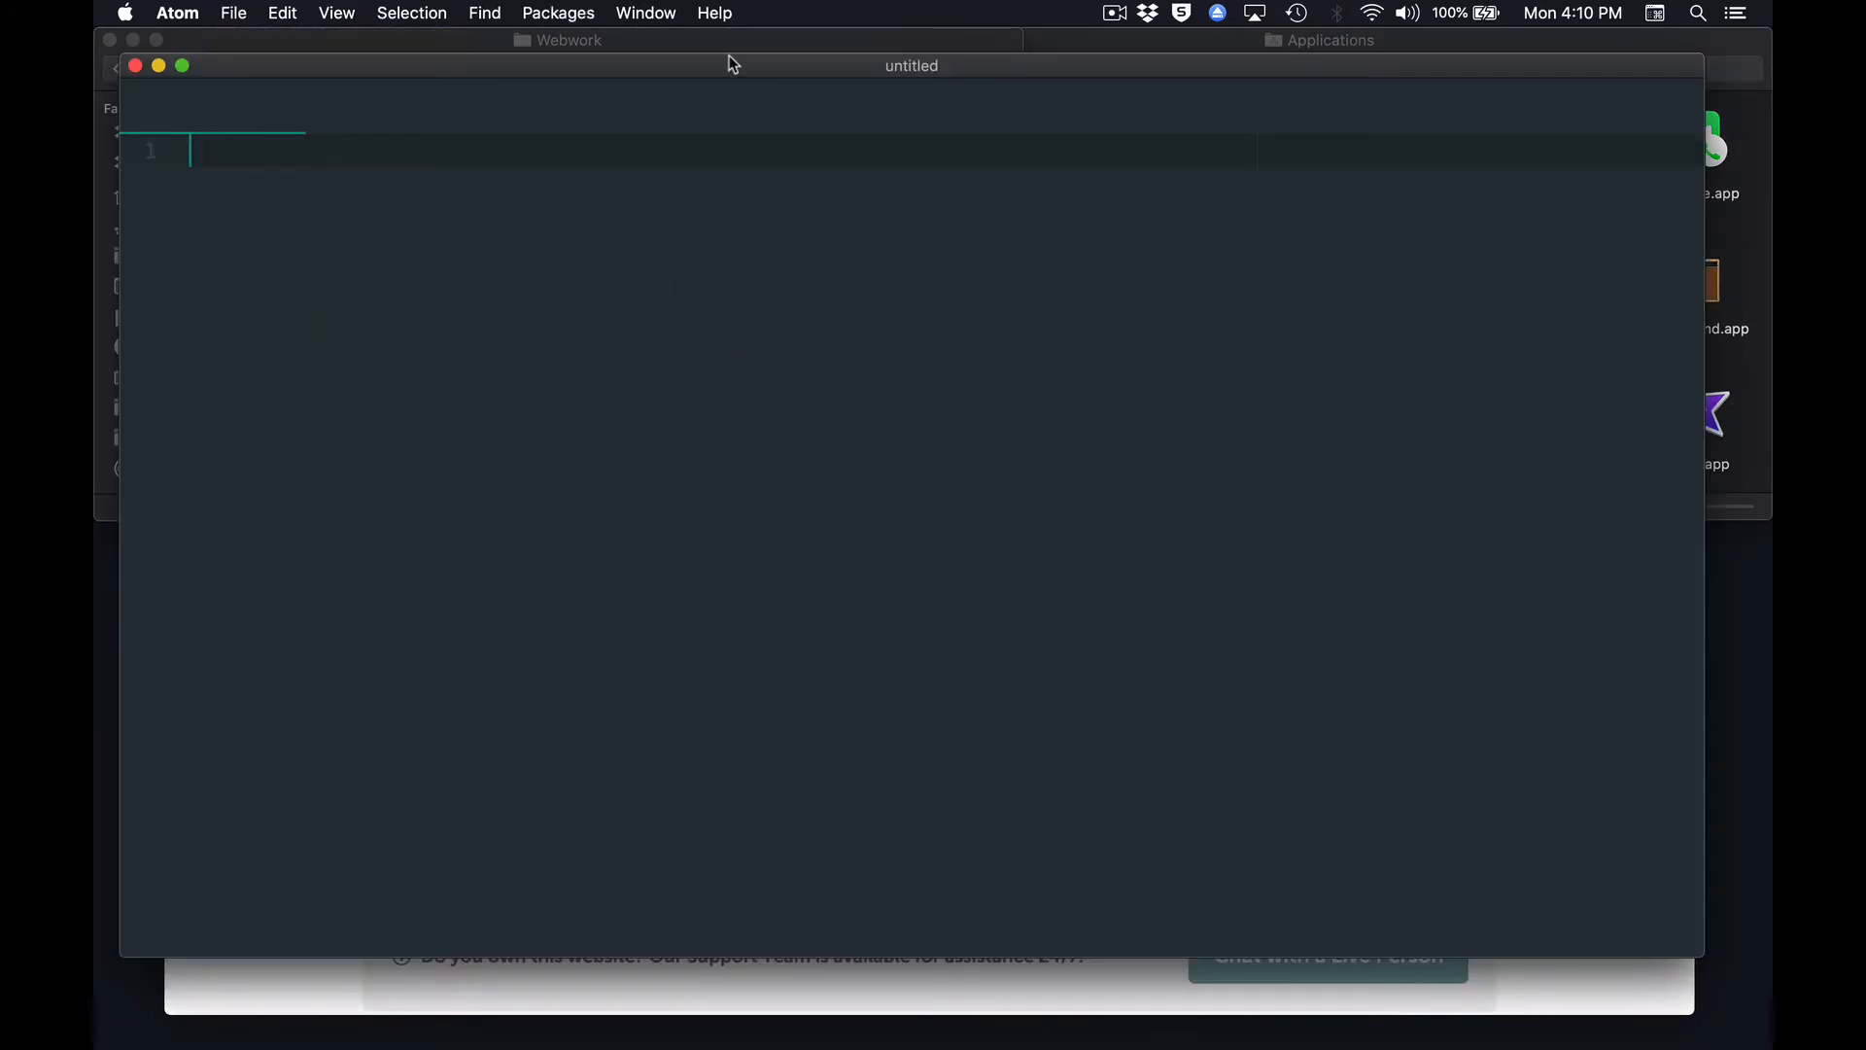
{"action": "left_click_drag", "start_coordinate": [729, 59], "coordinate": [704, 33]}
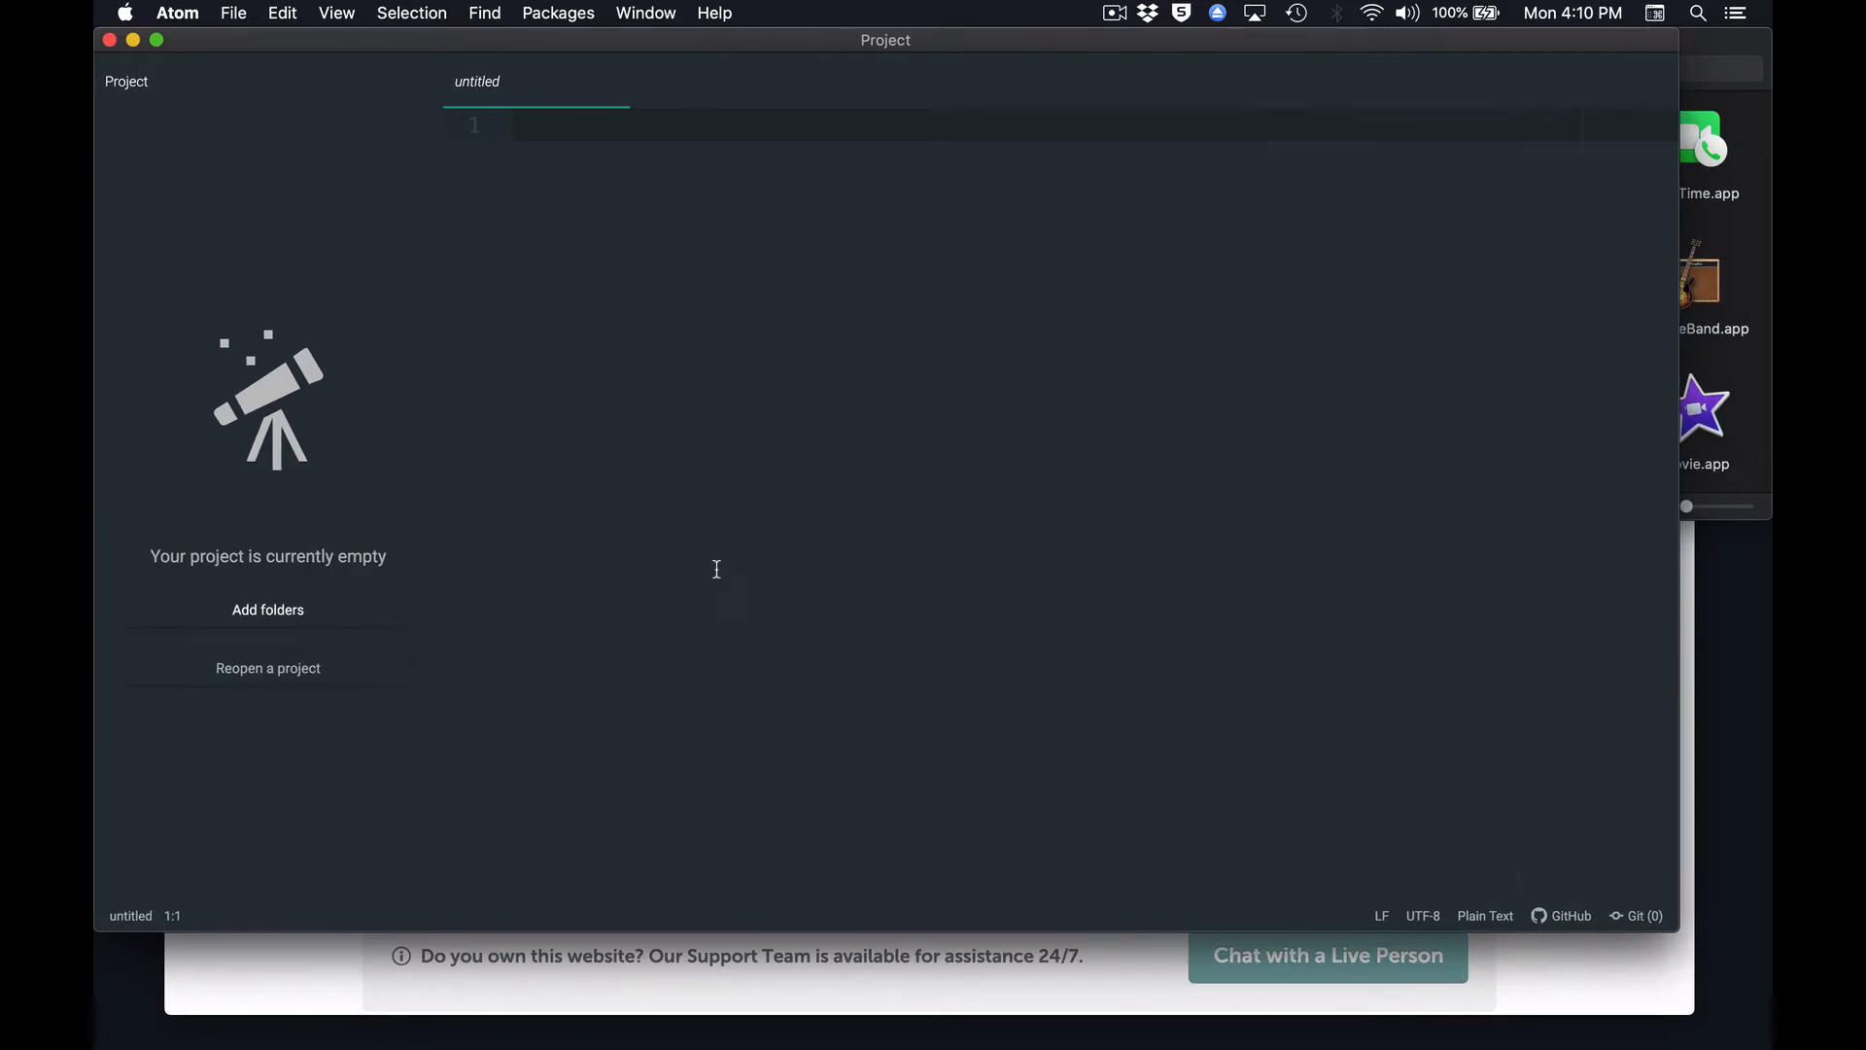
Add the Namecheap folder from Finder's Webwork folder to the empty Atom project.
{"action": "key", "text": "super+Tab"}
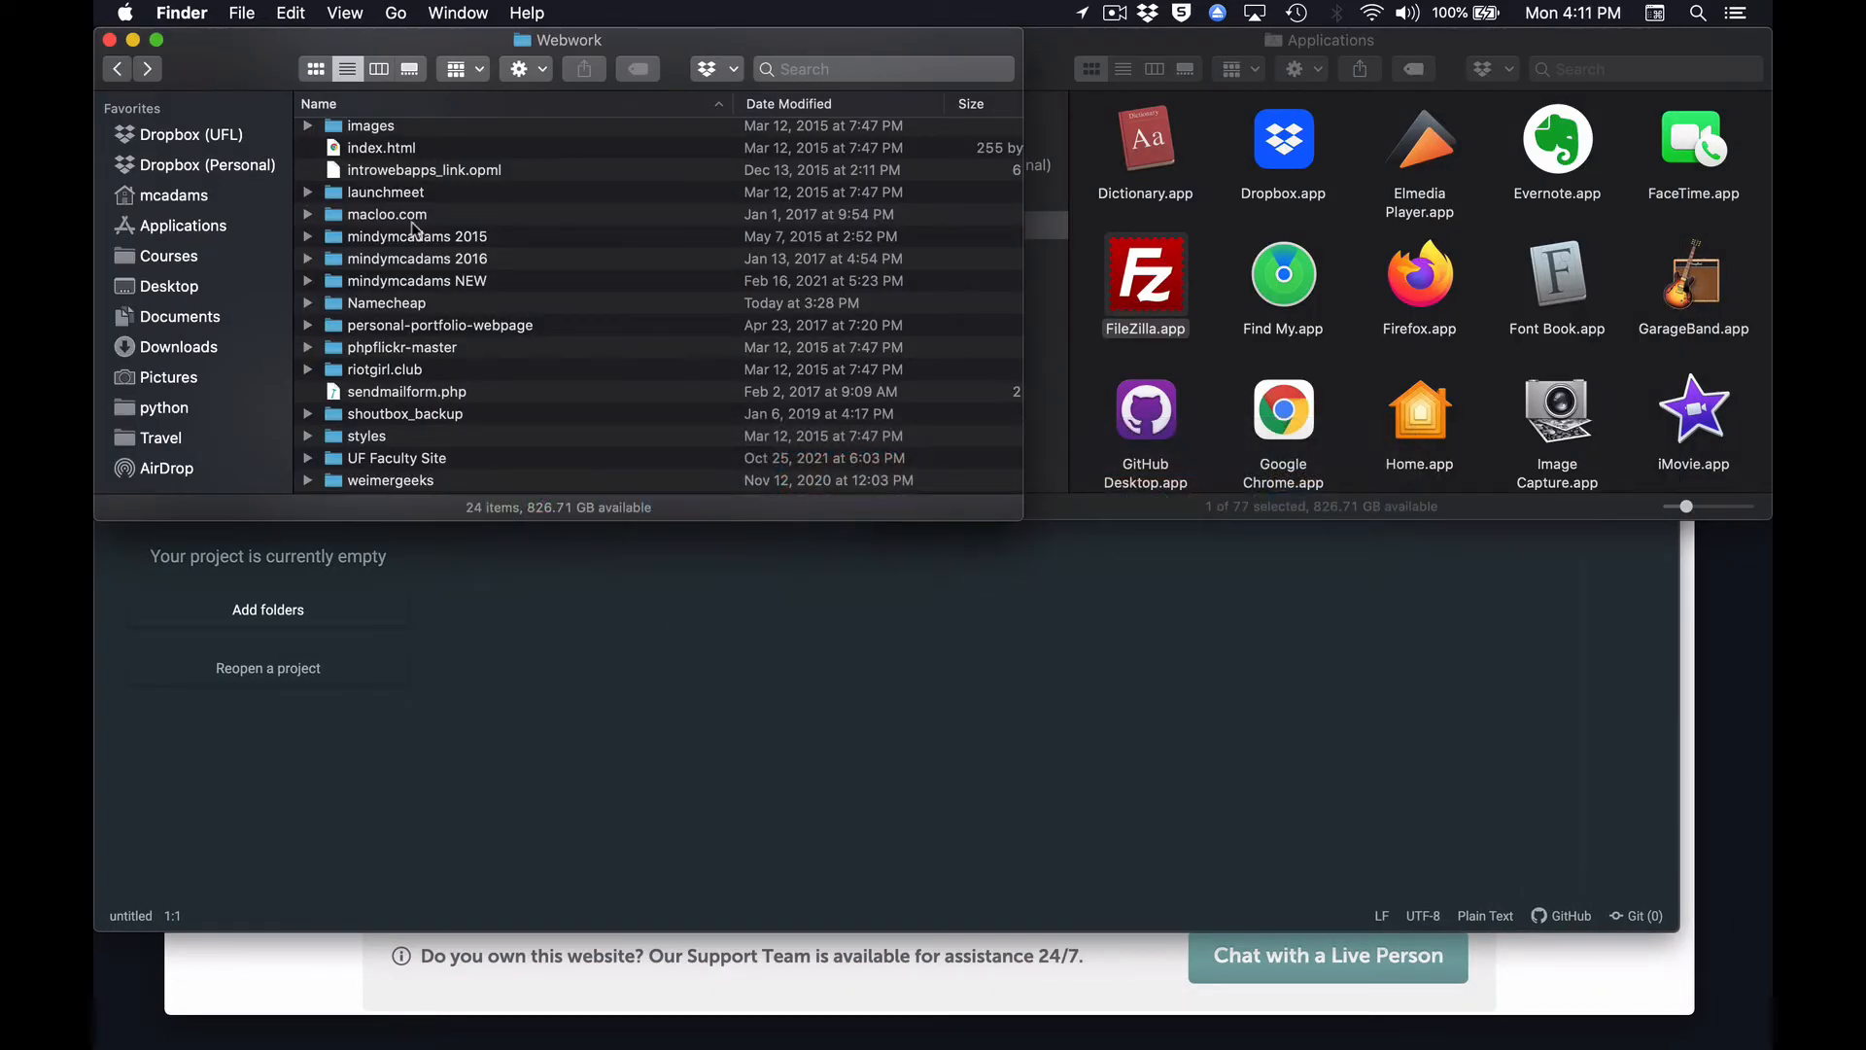
{"action": "left_click", "coordinate": [338, 311]}
{"action": "left_click_drag", "start_coordinate": [338, 311], "coordinate": [313, 737]}
{"action": "left_click", "coordinate": [822, 668]}
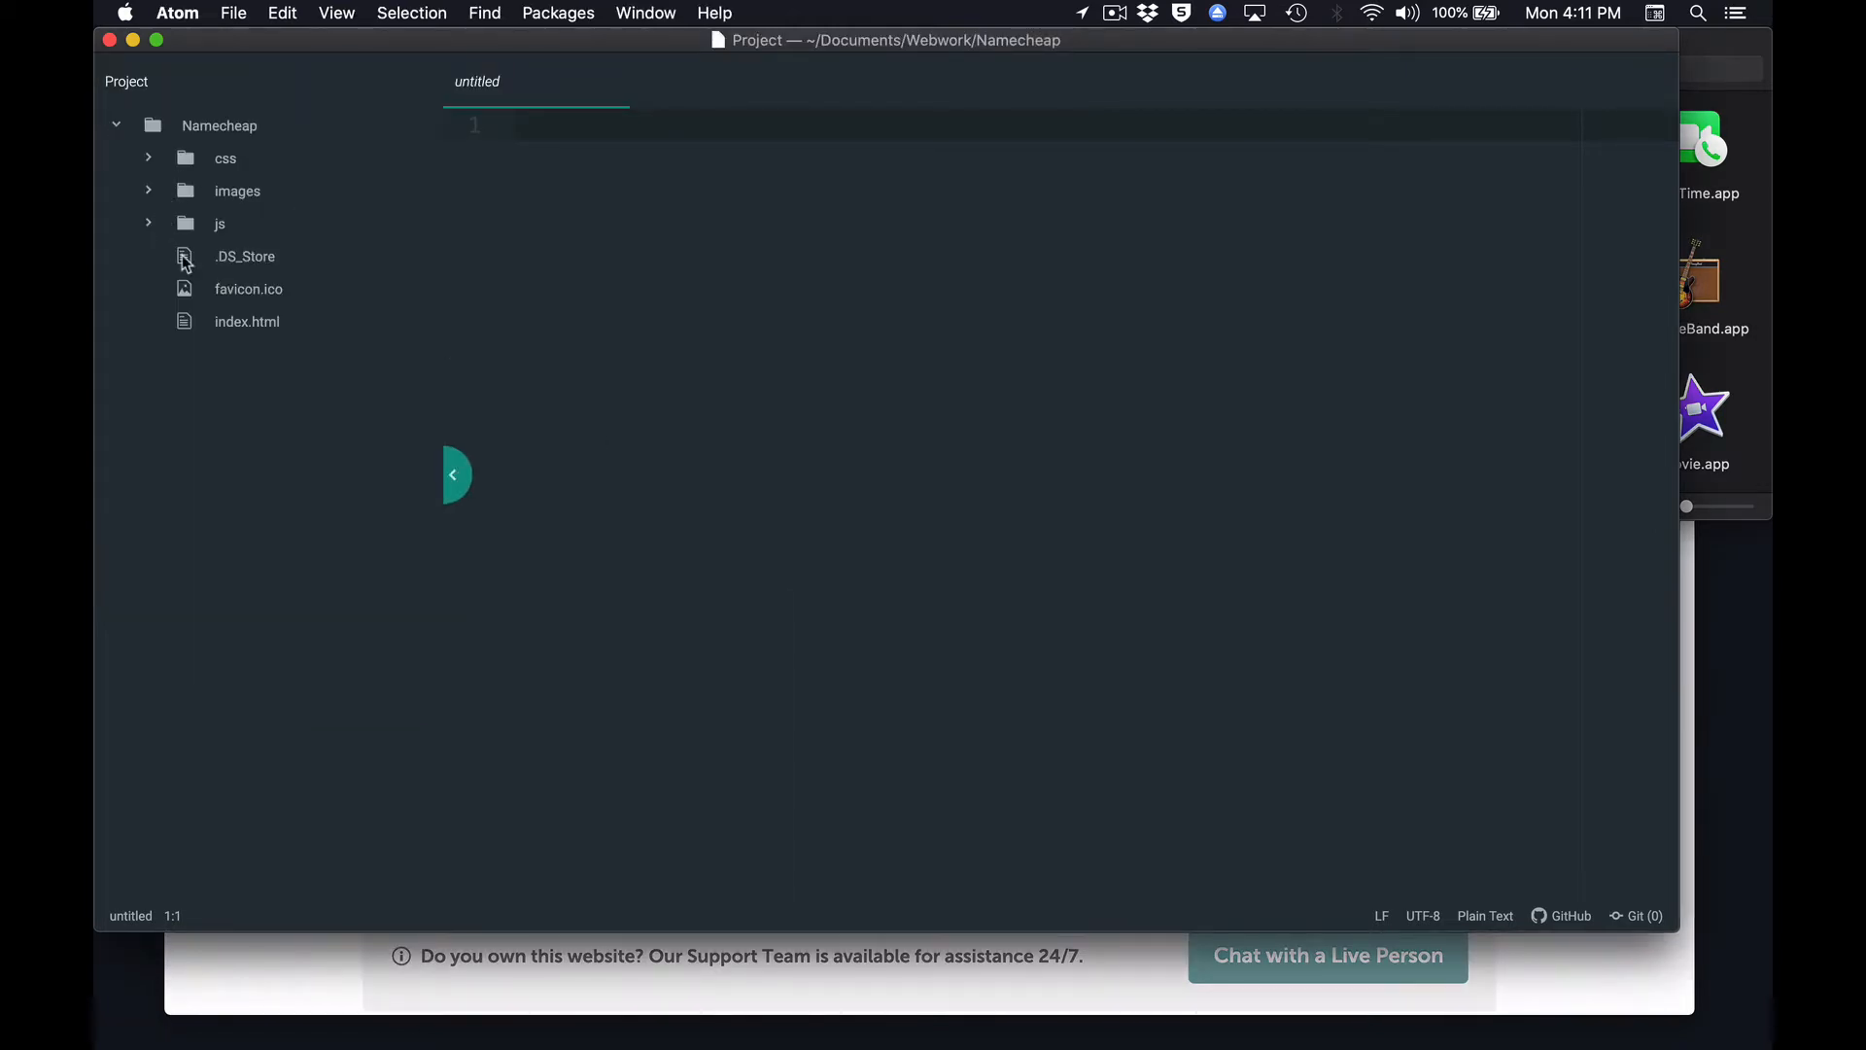
Open index.html from the Namecheap project and examine its code down to the image tag.
{"action": "left_click", "coordinate": [184, 326]}
{"action": "double_click", "coordinate": [185, 327]}
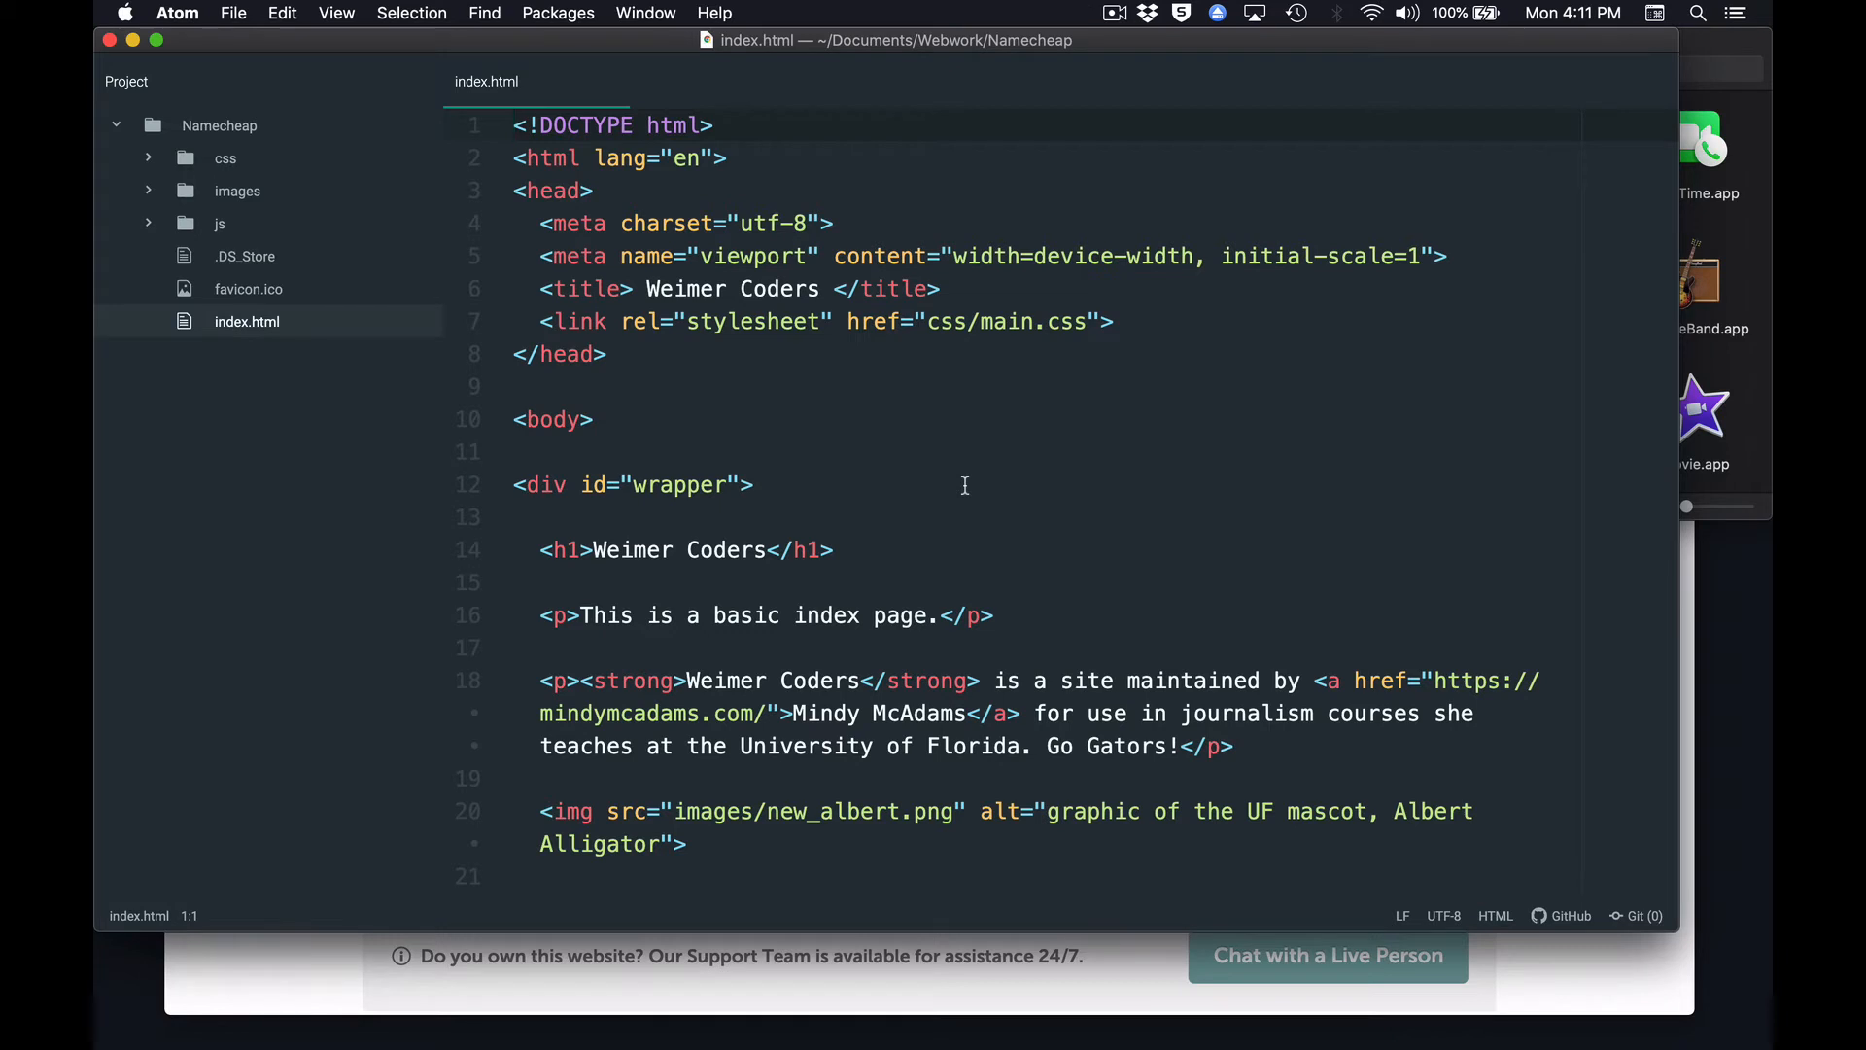
{"action": "scroll", "coordinate": [965, 485], "scroll_direction": "down", "scroll_amount": 4}
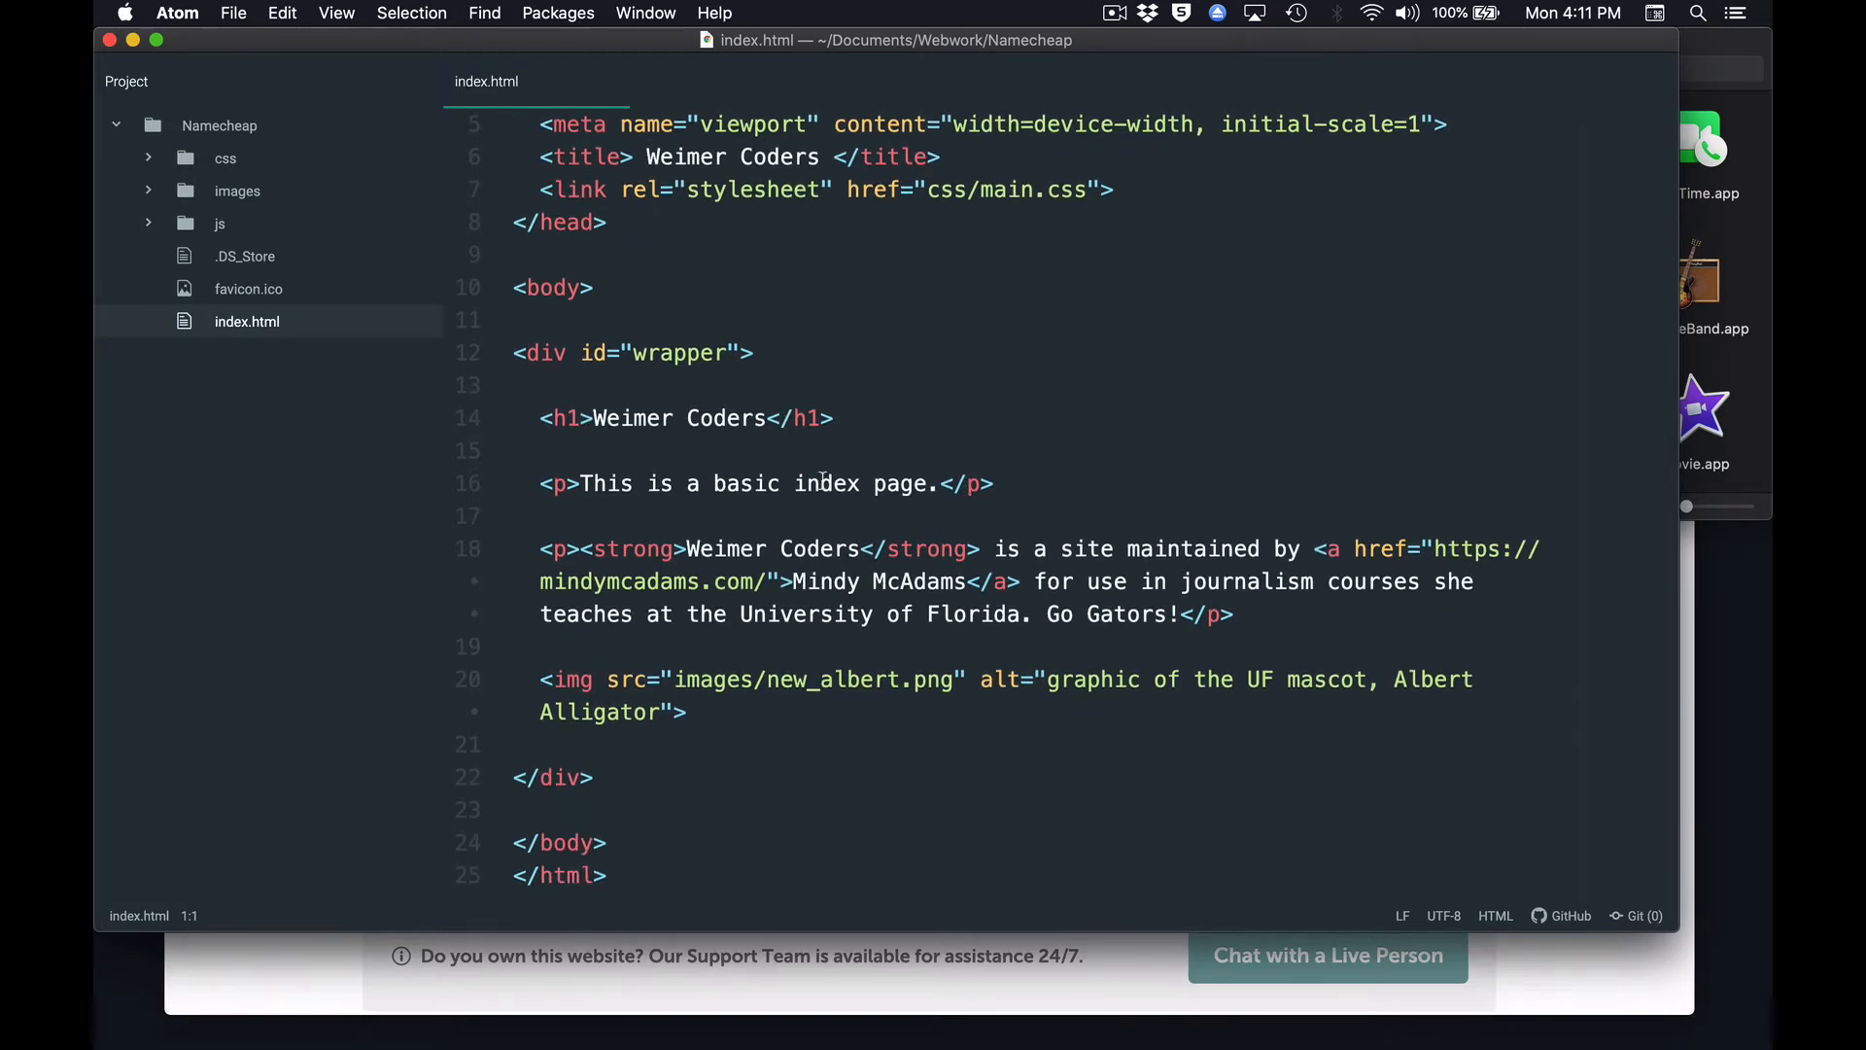
{"action": "scroll", "coordinate": [953, 654], "scroll_direction": "down", "scroll_amount": 3}
{"action": "left_click_drag", "start_coordinate": [819, 564], "coordinate": [969, 564]}
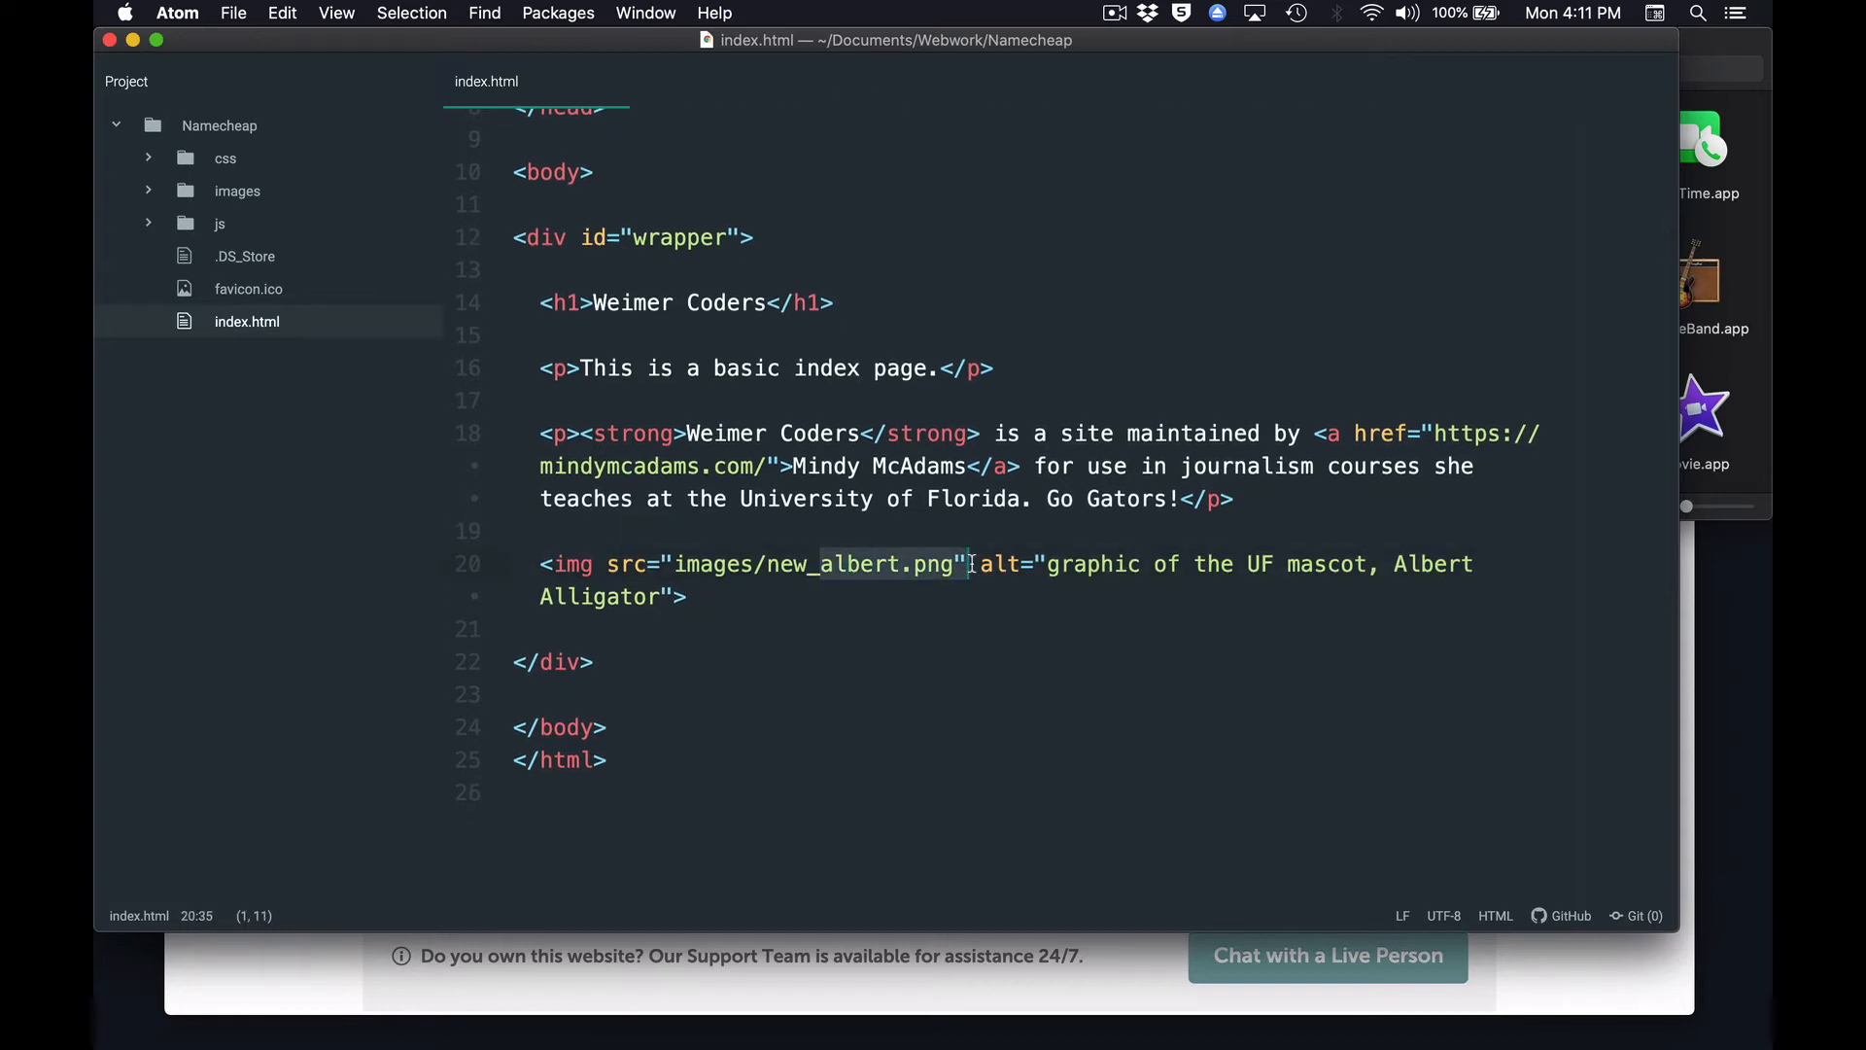
{"action": "left_click", "coordinate": [967, 629]}
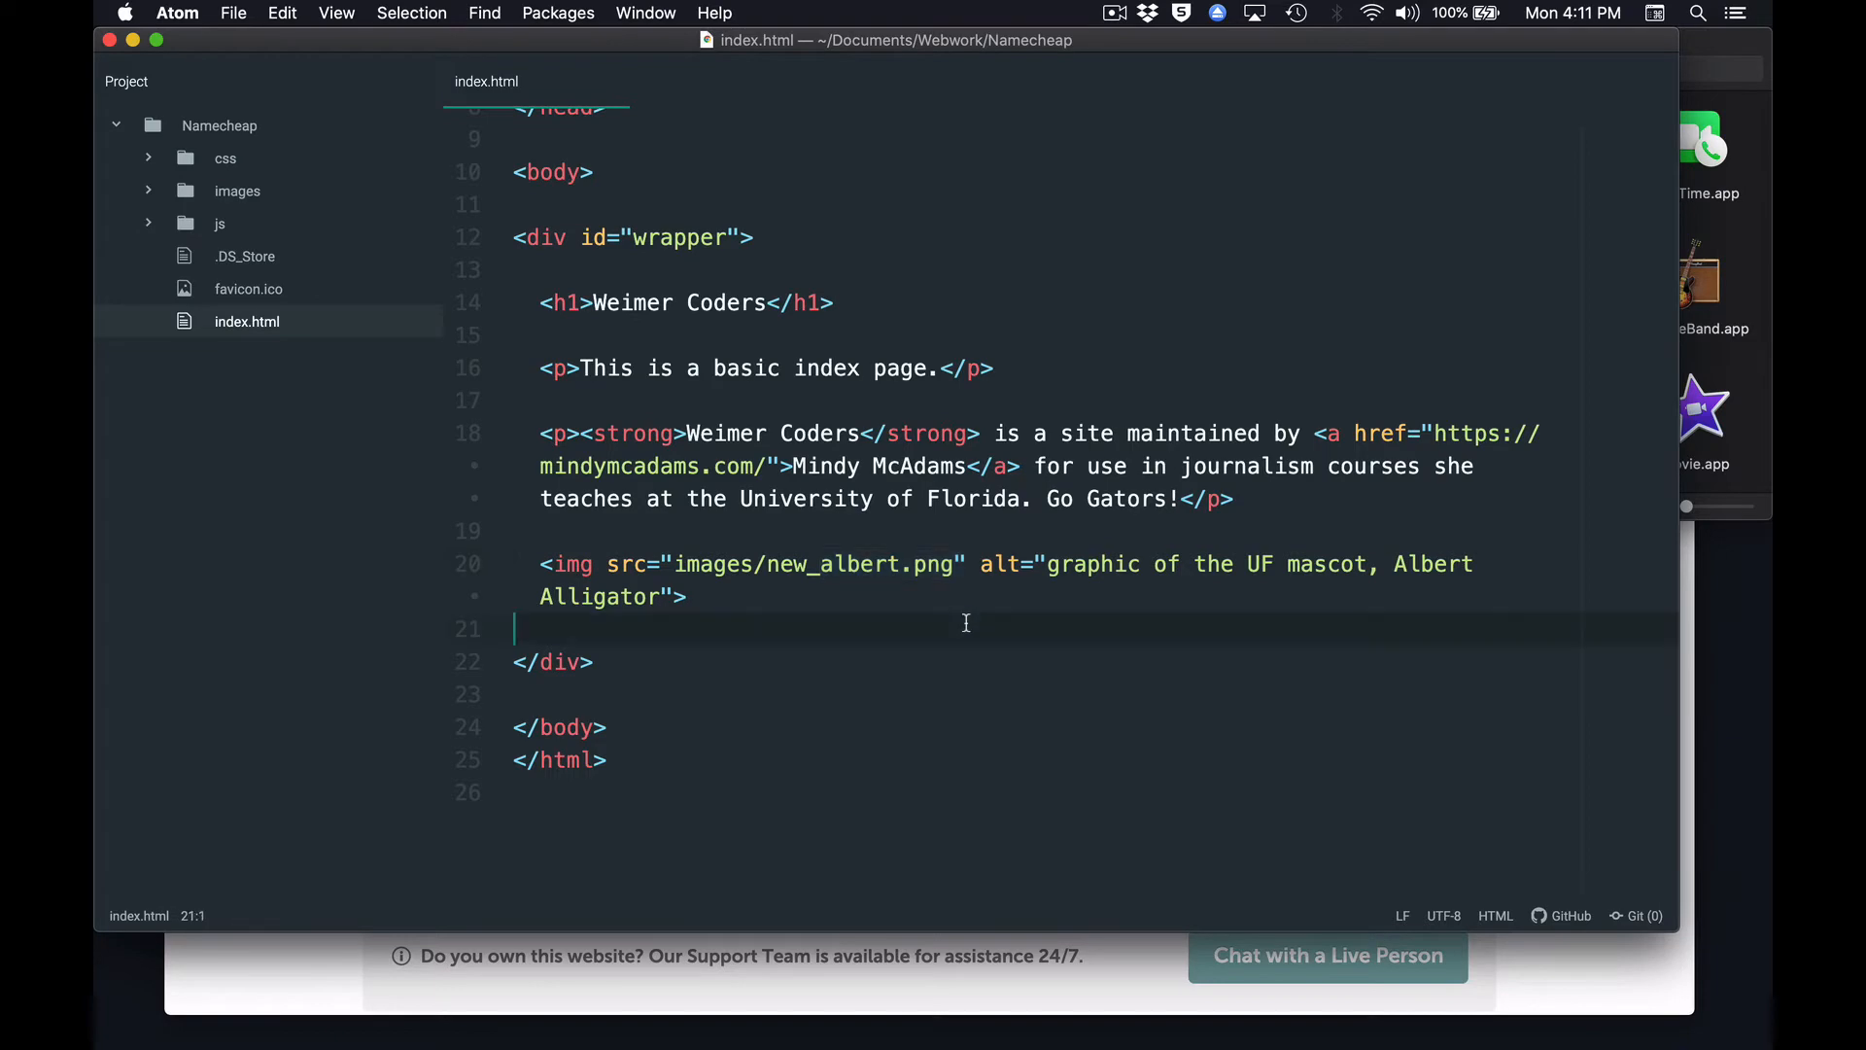
Expand the js, images and css folders in the project tree and look through main.css.
{"action": "left_click", "coordinate": [184, 226]}
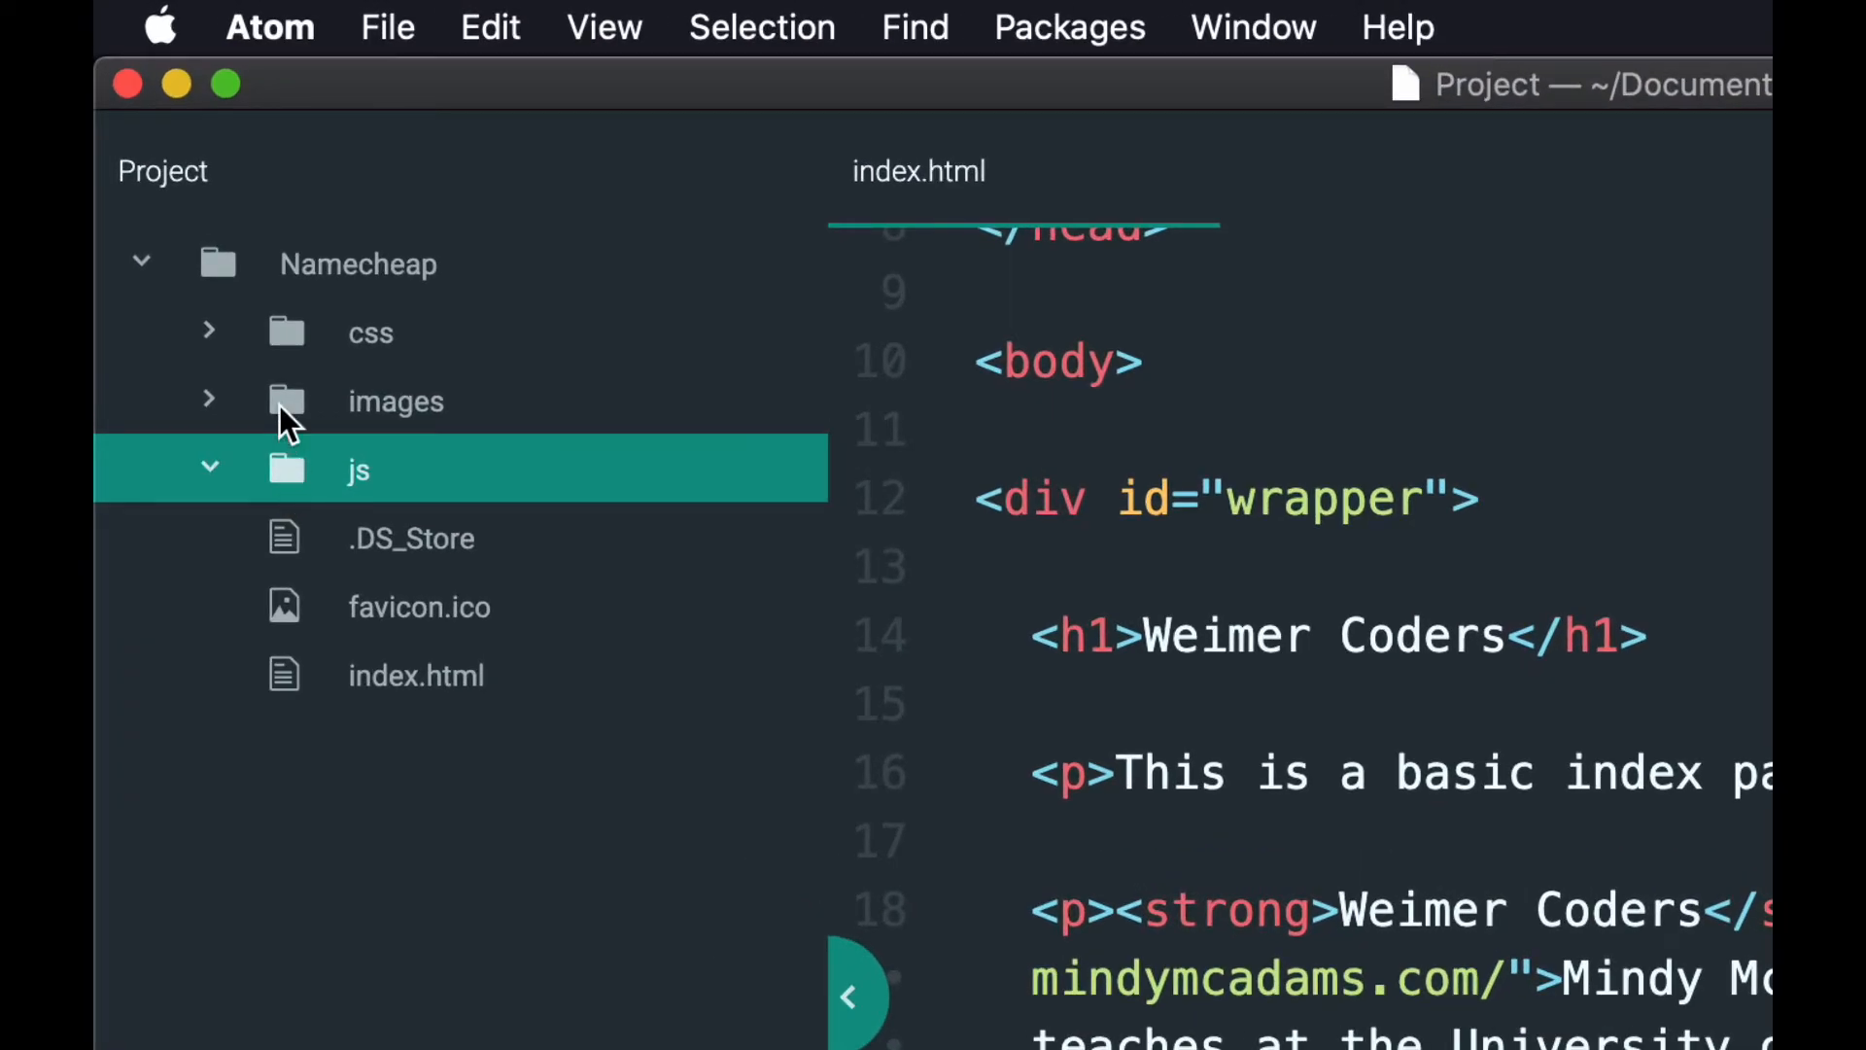
{"action": "left_click", "coordinate": [206, 393]}
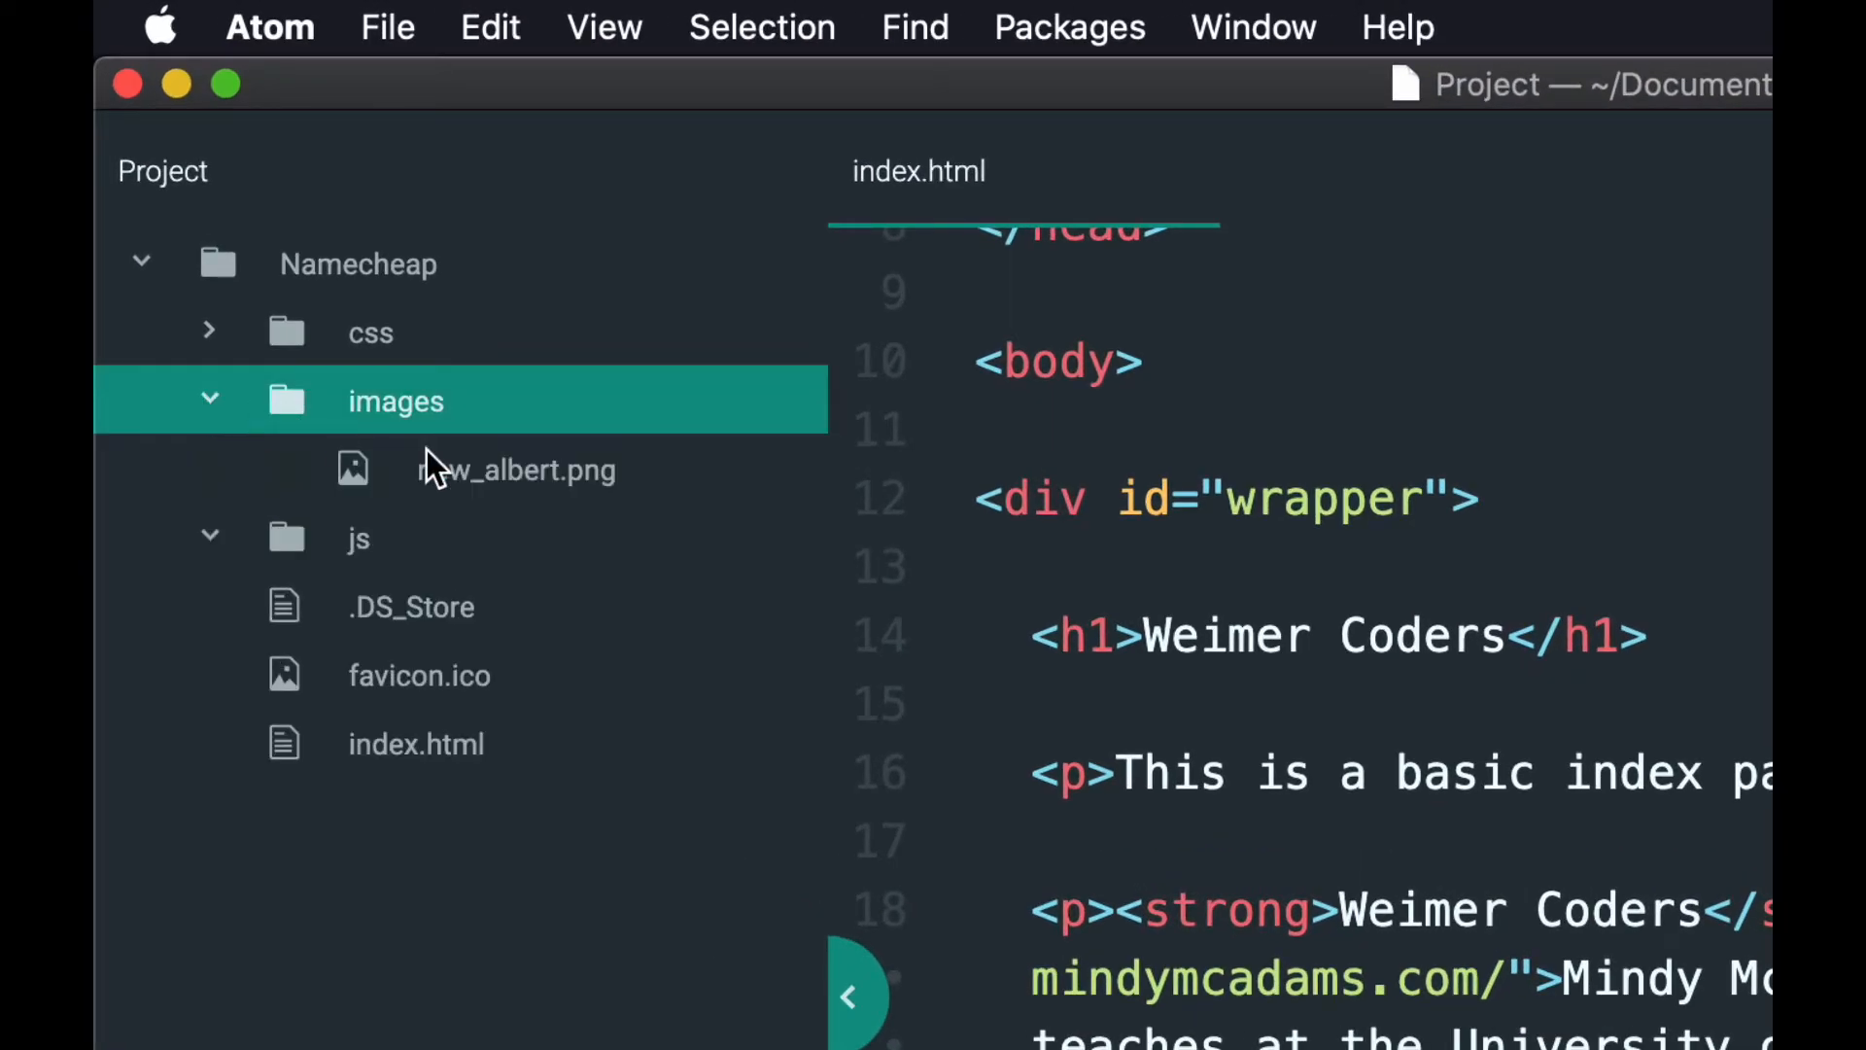
{"action": "left_click", "coordinate": [214, 331]}
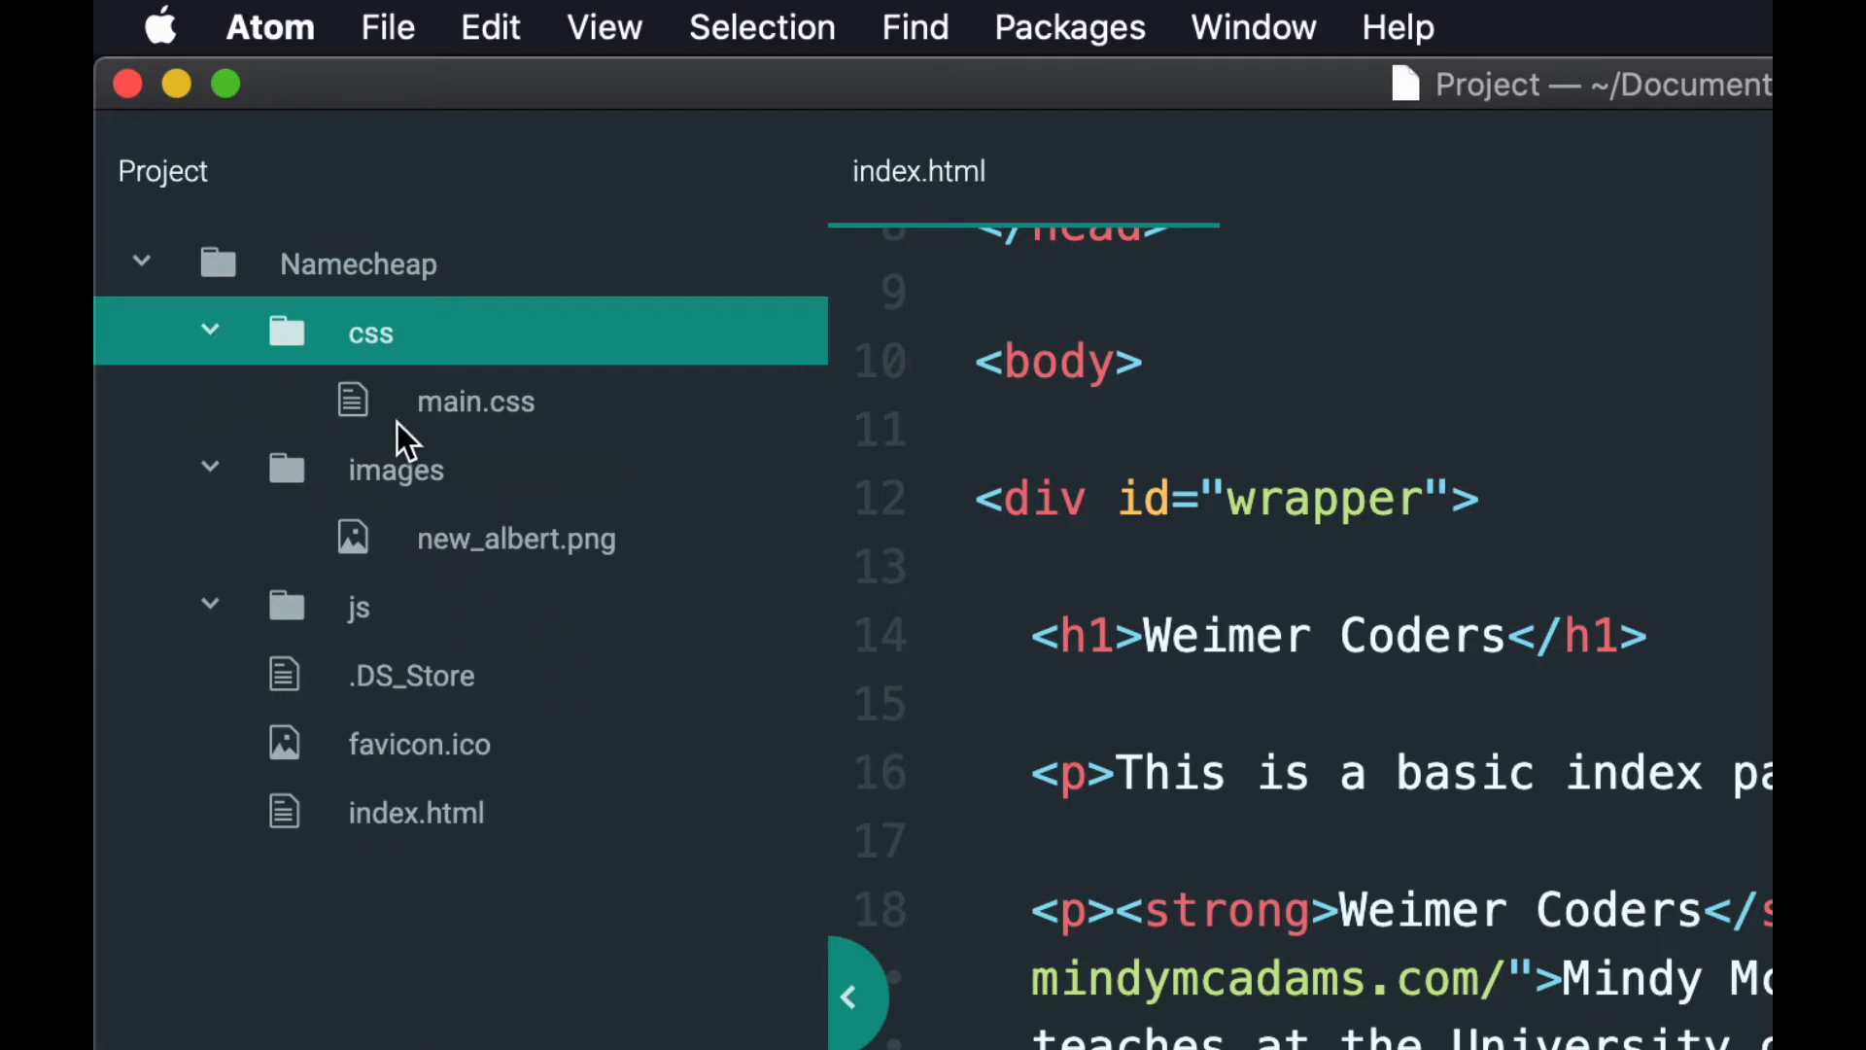
{"action": "left_click", "coordinate": [353, 405]}
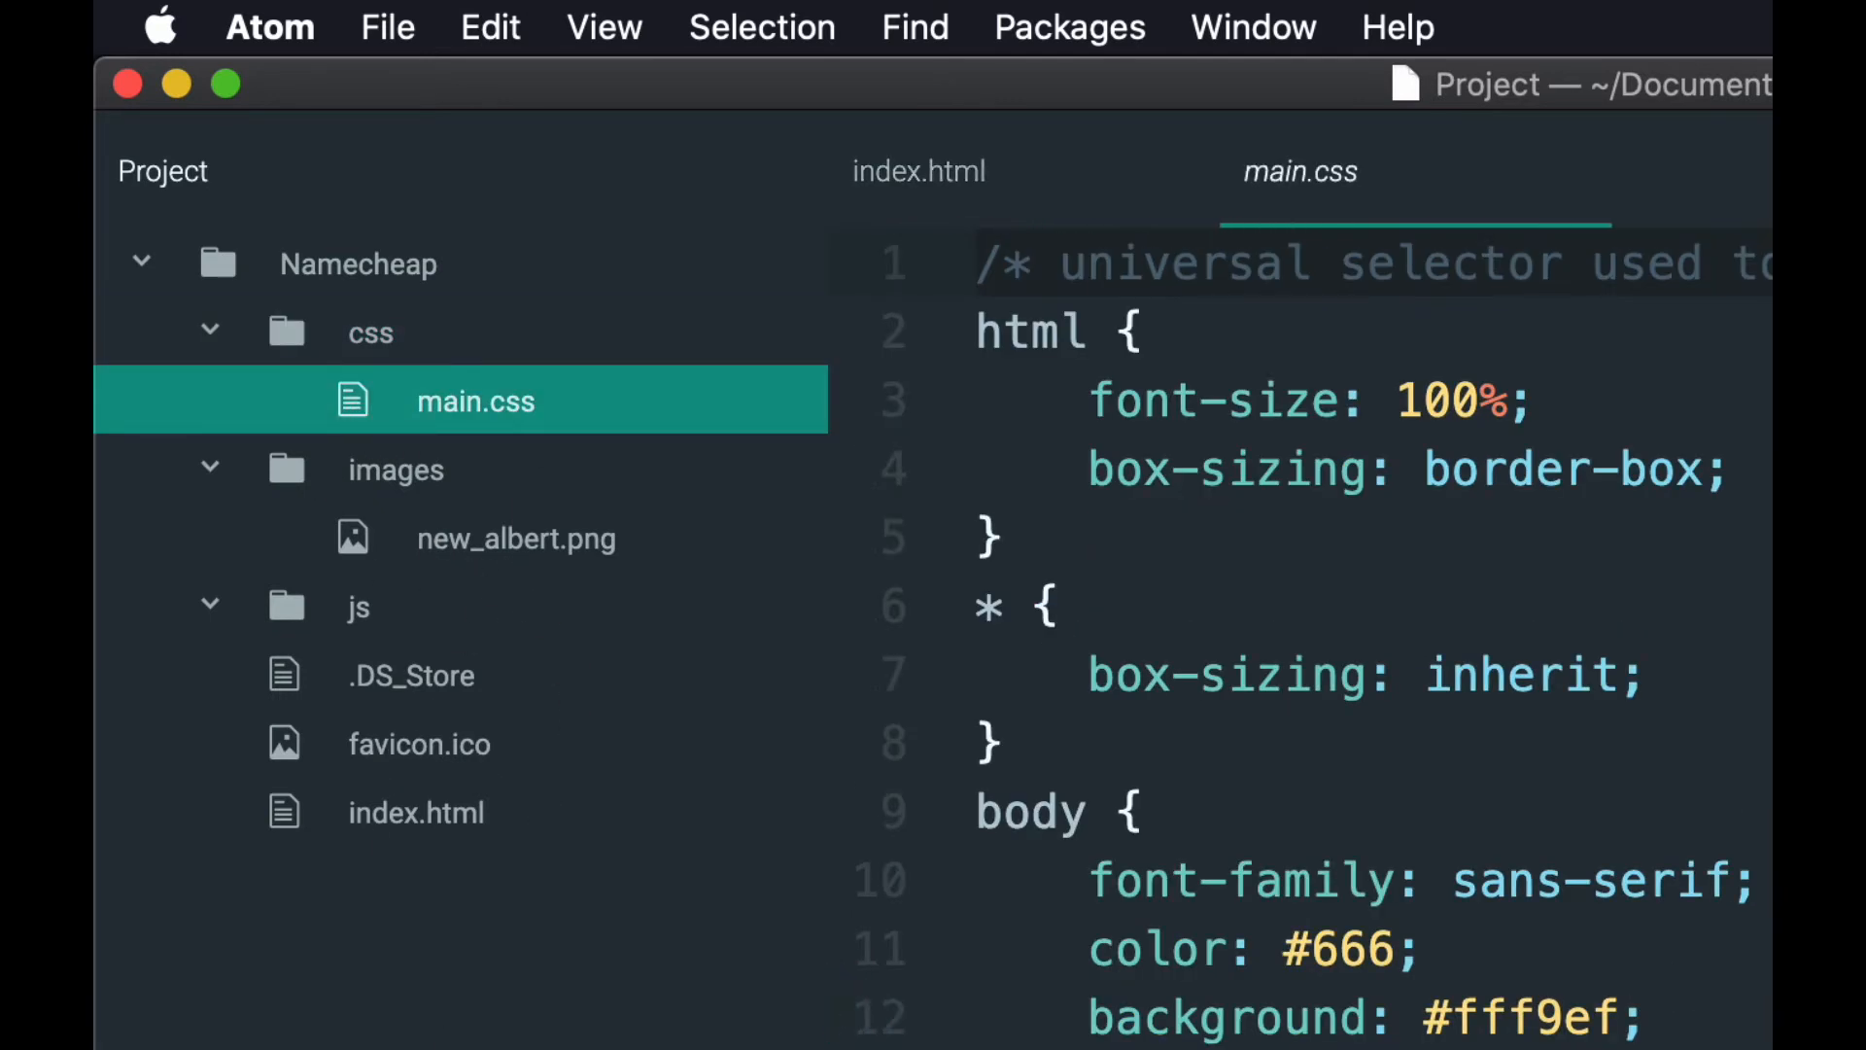
{"action": "scroll", "coordinate": [1302, 631], "scroll_direction": "down", "scroll_amount": 7}
{"action": "scroll", "coordinate": [1303, 632], "scroll_direction": "down", "scroll_amount": 3}
{"action": "scroll", "coordinate": [1302, 632], "scroll_direction": "up", "scroll_amount": 10}
Collapse the images, css and js folders in the project tree.
{"action": "left_click", "coordinate": [206, 488]}
{"action": "left_click", "coordinate": [213, 334]}
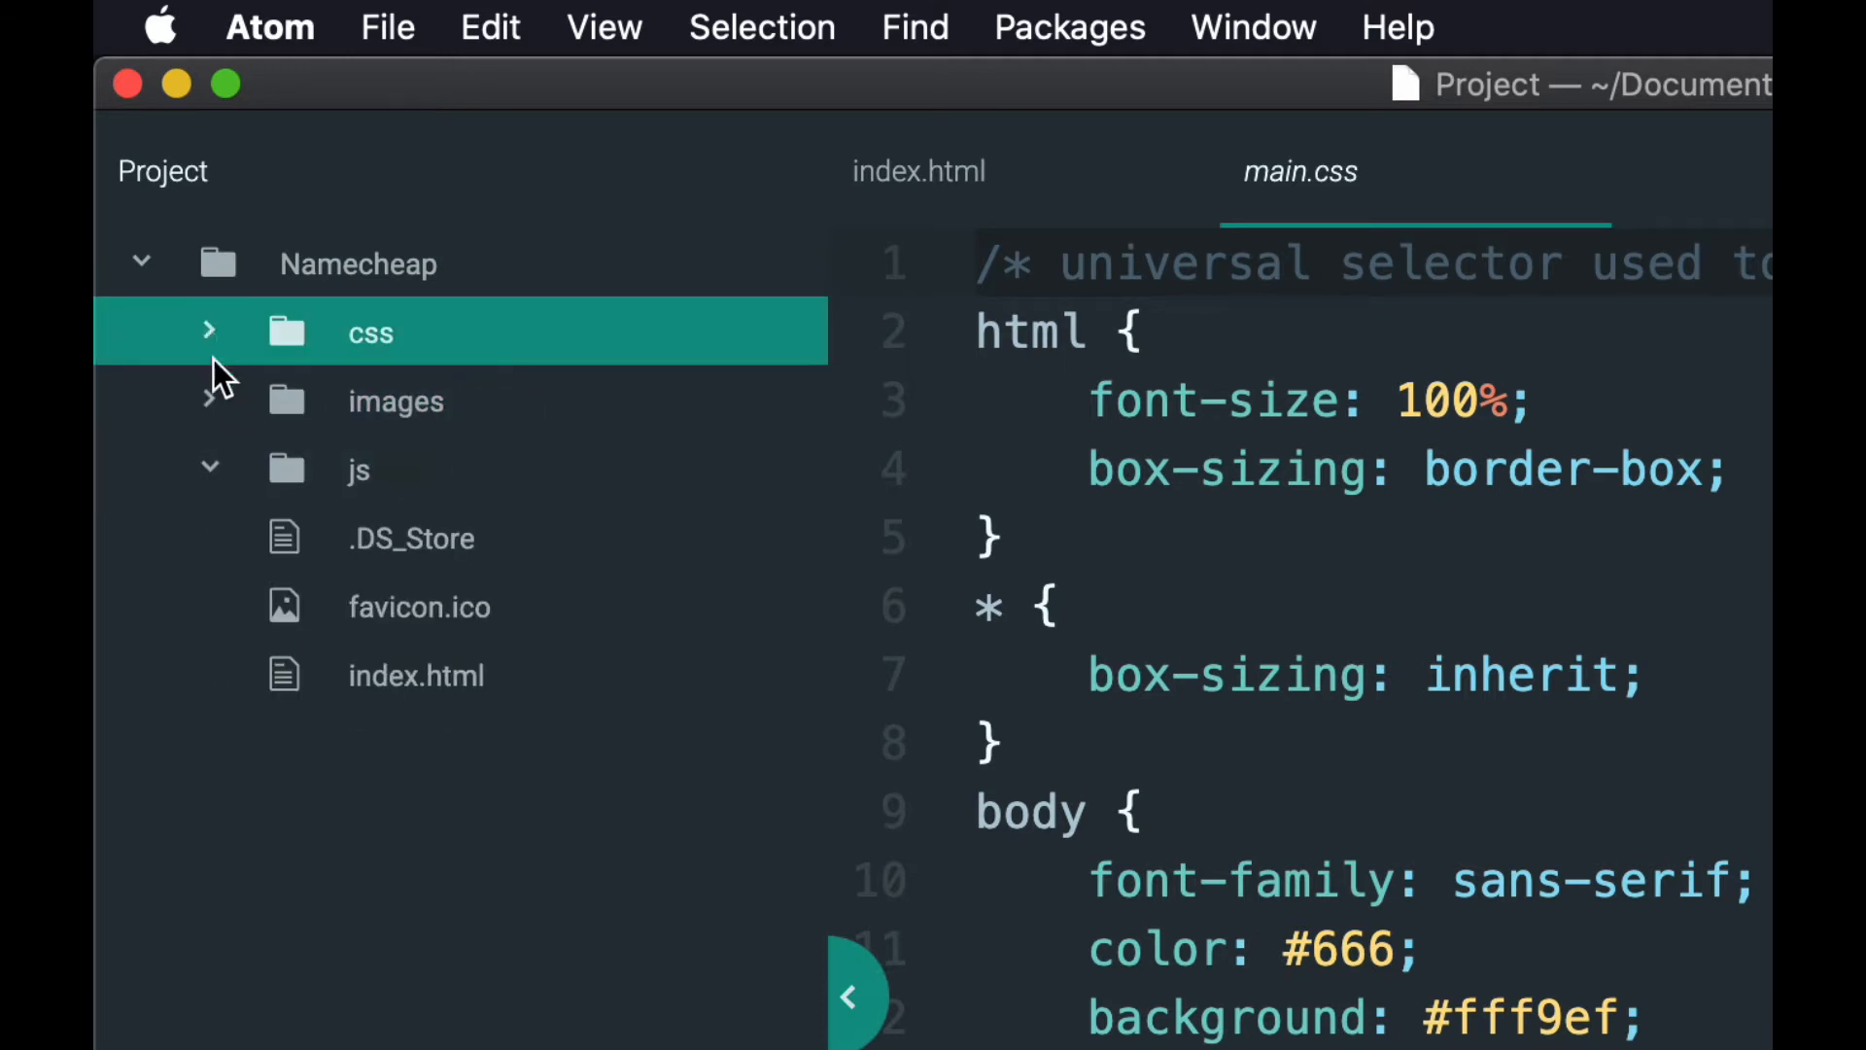
{"action": "left_click", "coordinate": [216, 474]}
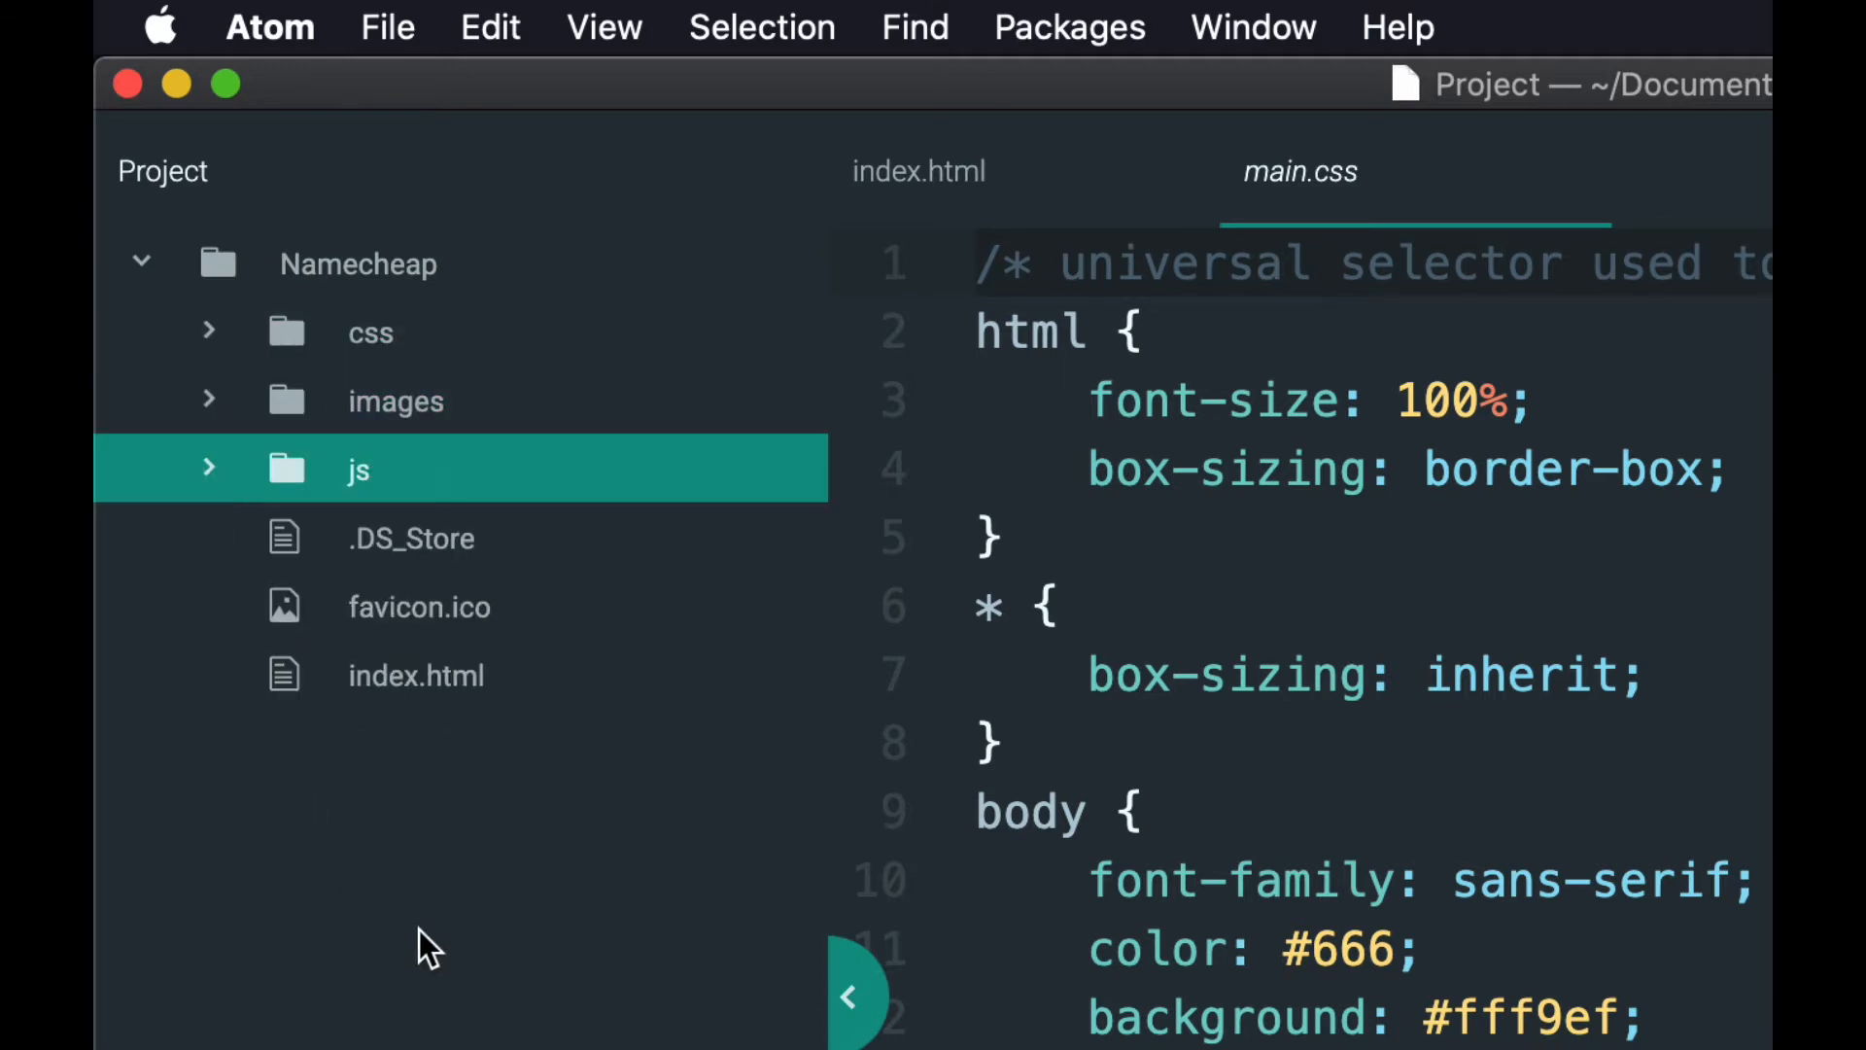
Switch to FileZilla and select the public_html folder on the remote site.
{"action": "key", "text": "super+Tab"}
{"action": "key", "text": "super+Tab"}
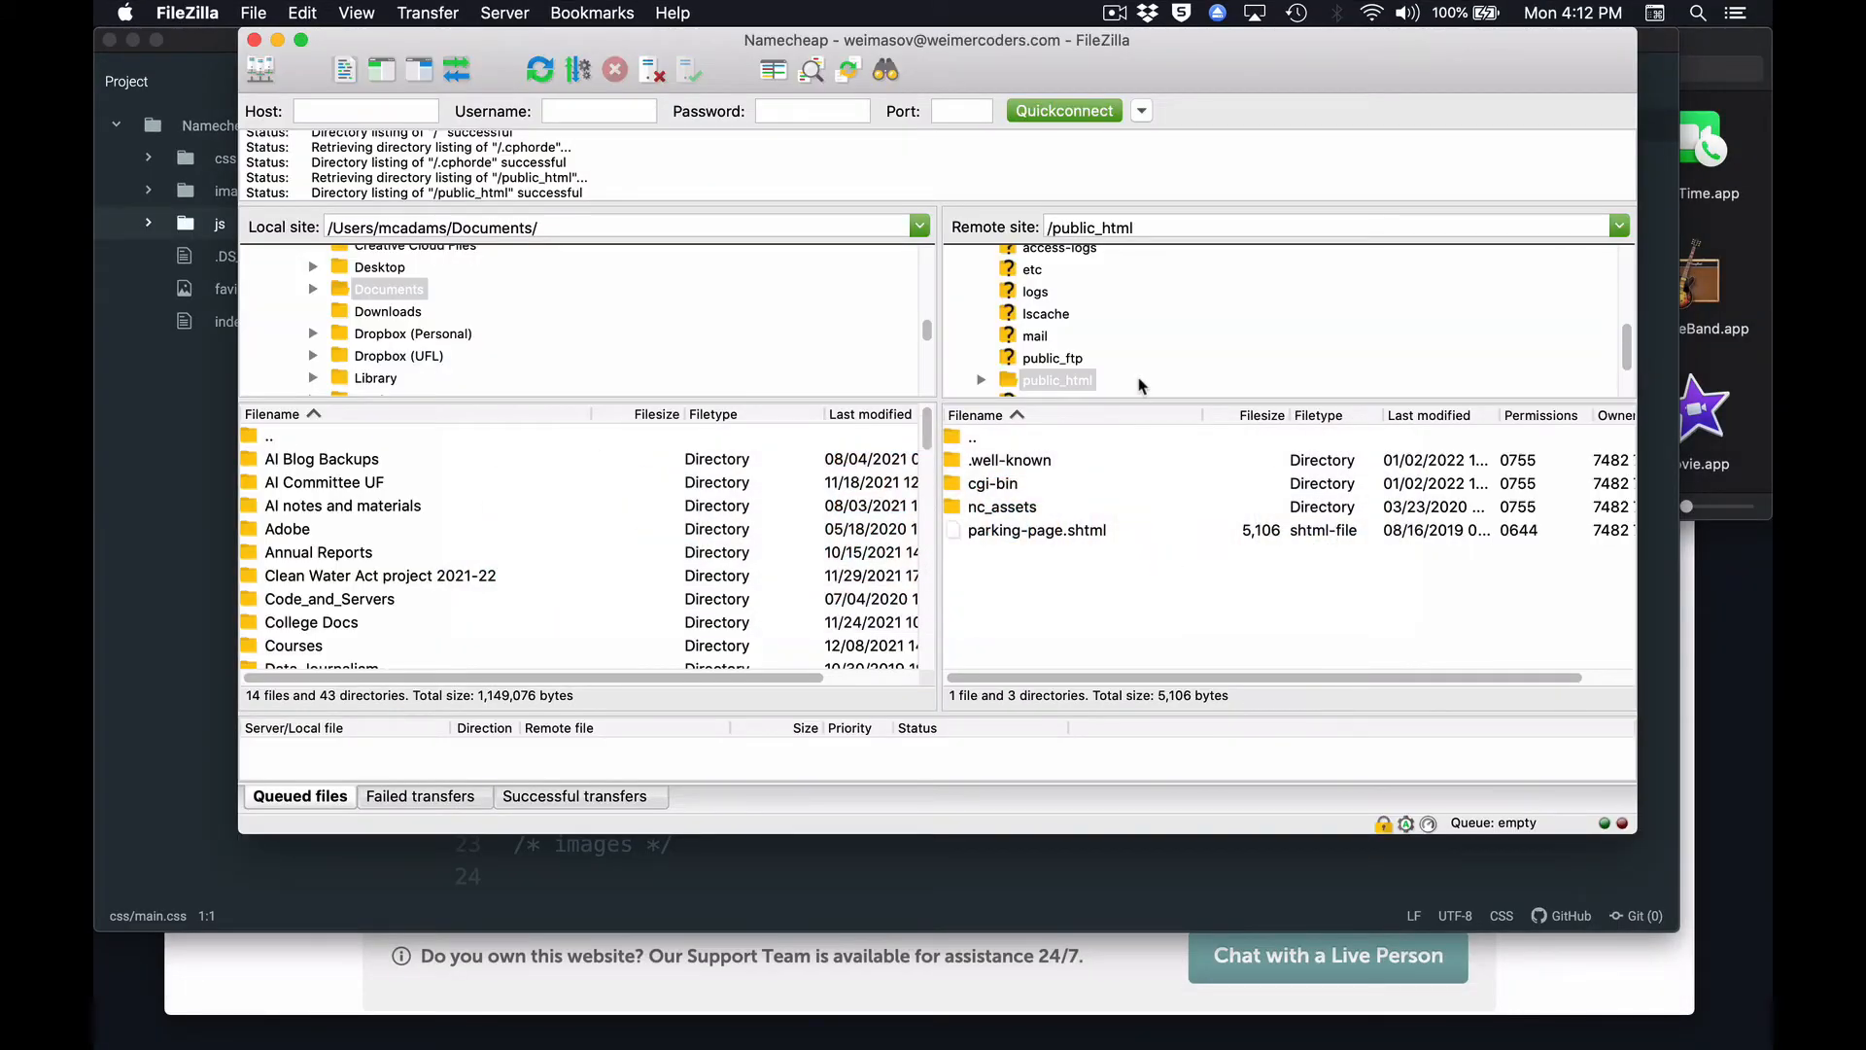
{"action": "left_click", "coordinate": [1006, 381]}
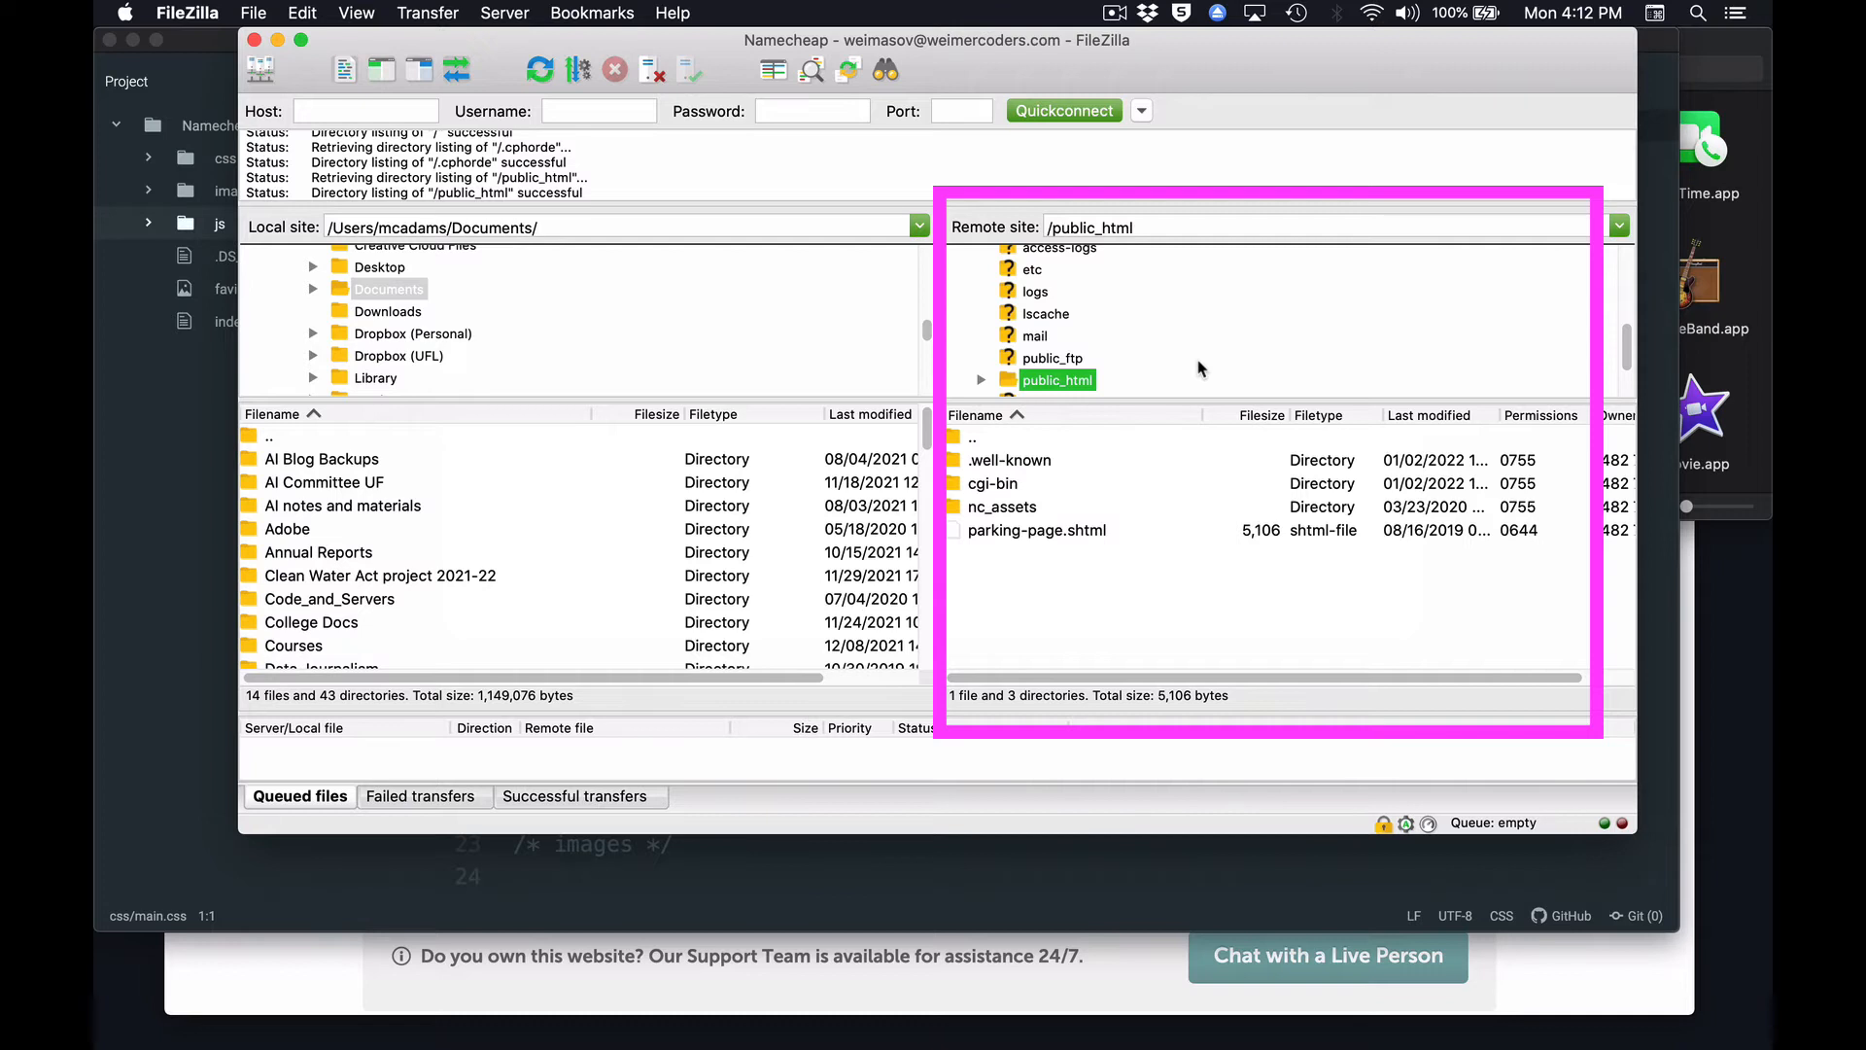
Browse the local site to the Namecheap folder inside Documents/Webwork.
{"action": "left_click", "coordinate": [346, 290]}
{"action": "double_click", "coordinate": [346, 291]}
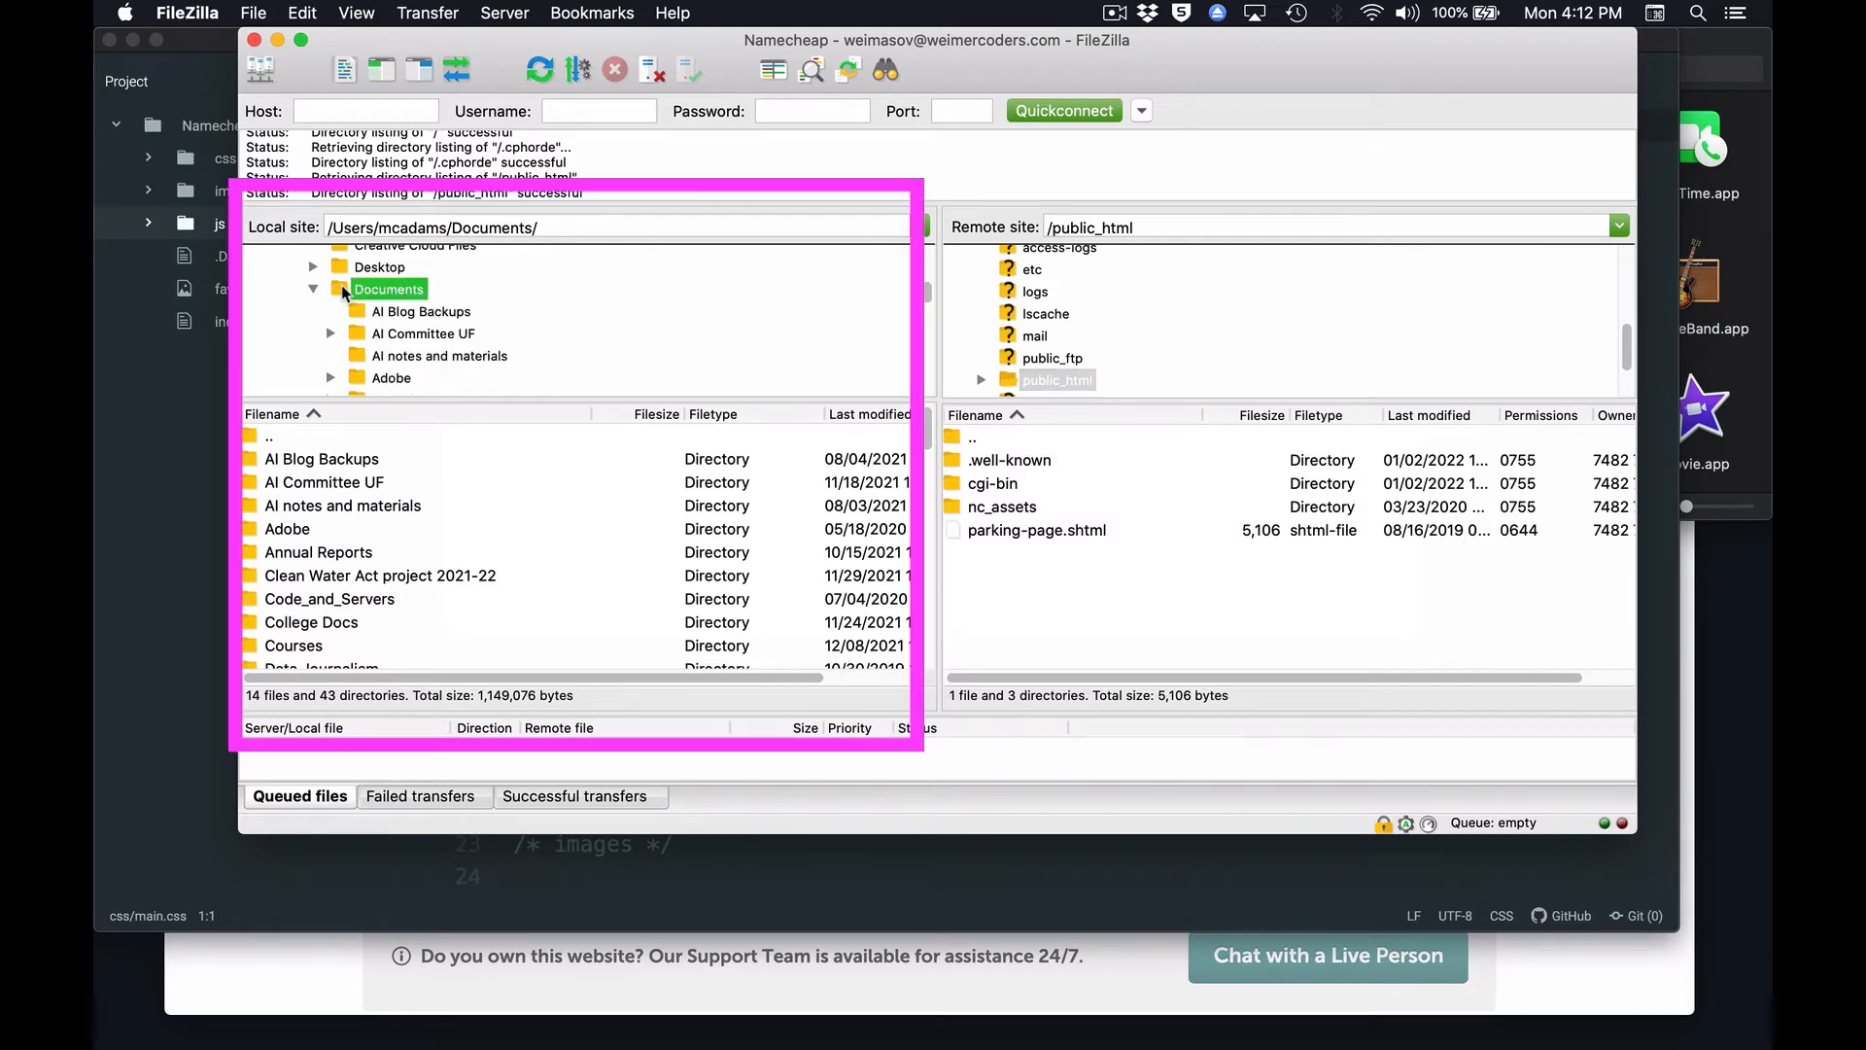
{"action": "scroll", "coordinate": [432, 331], "scroll_direction": "down", "scroll_amount": 8}
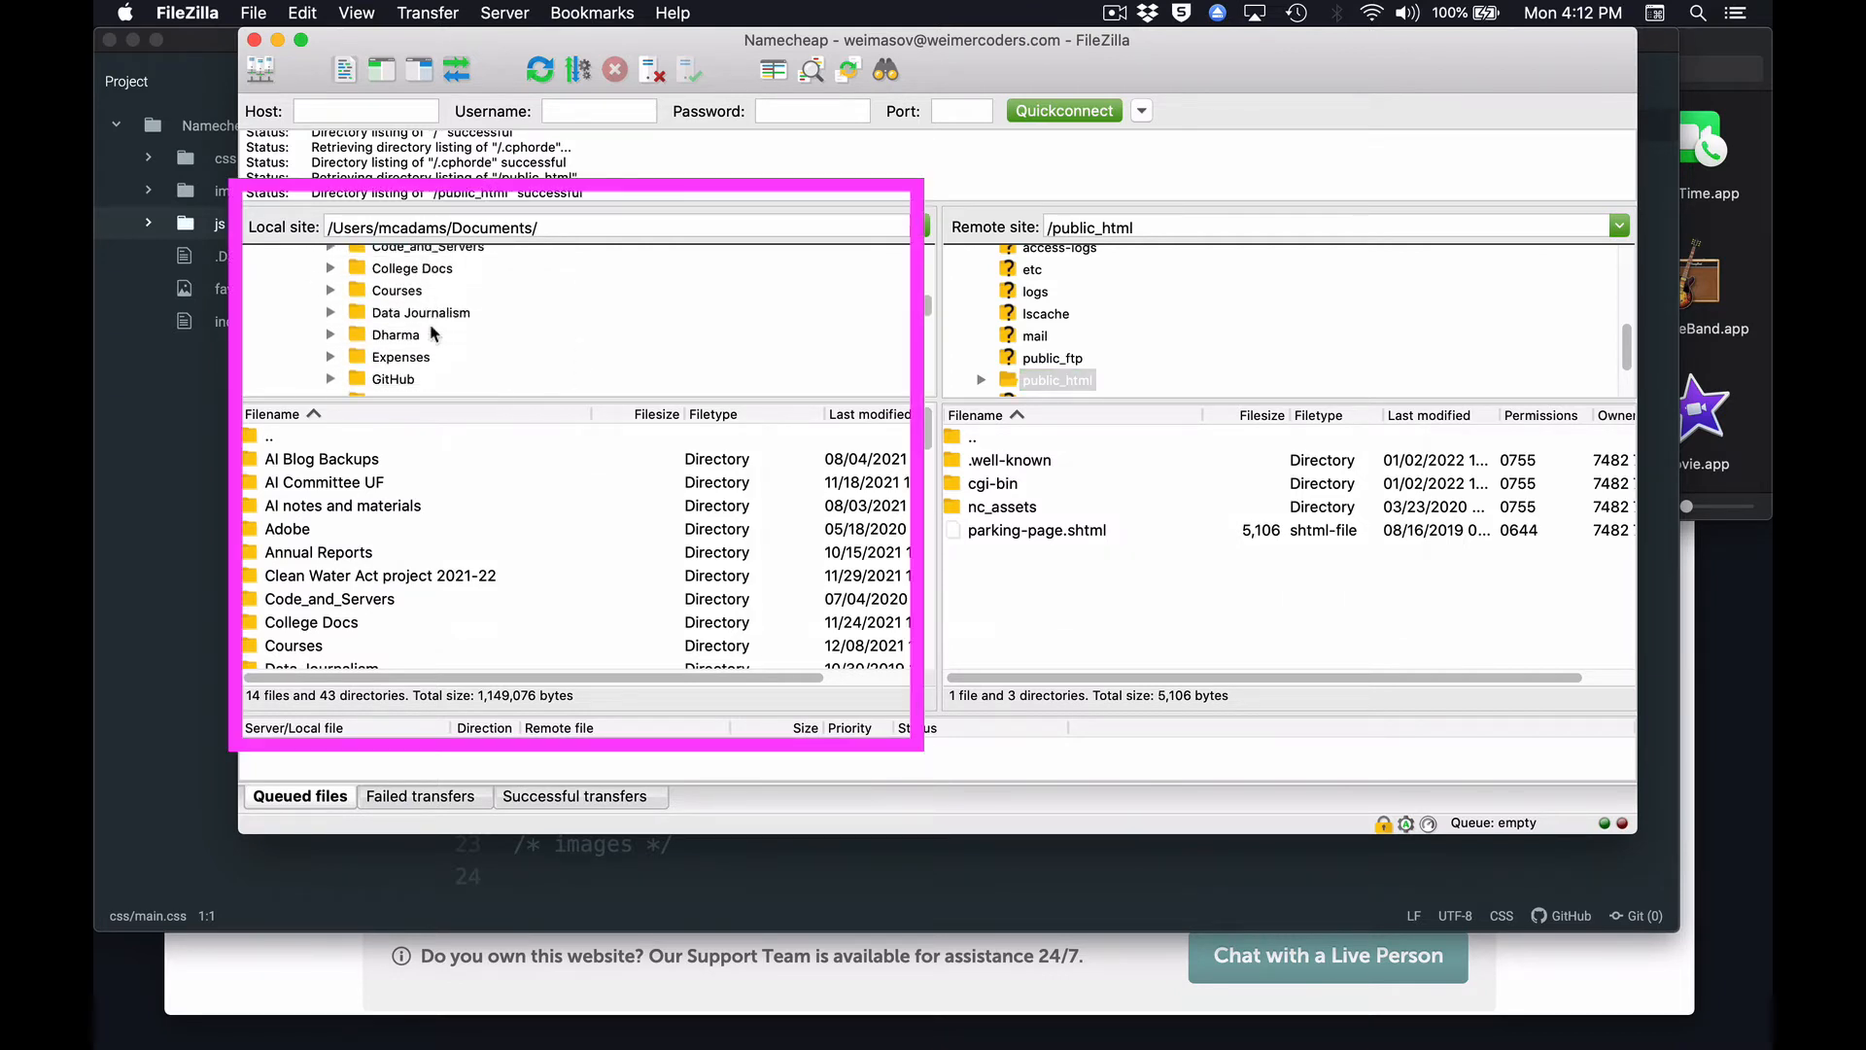
{"action": "scroll", "coordinate": [432, 331], "scroll_direction": "down", "scroll_amount": 10}
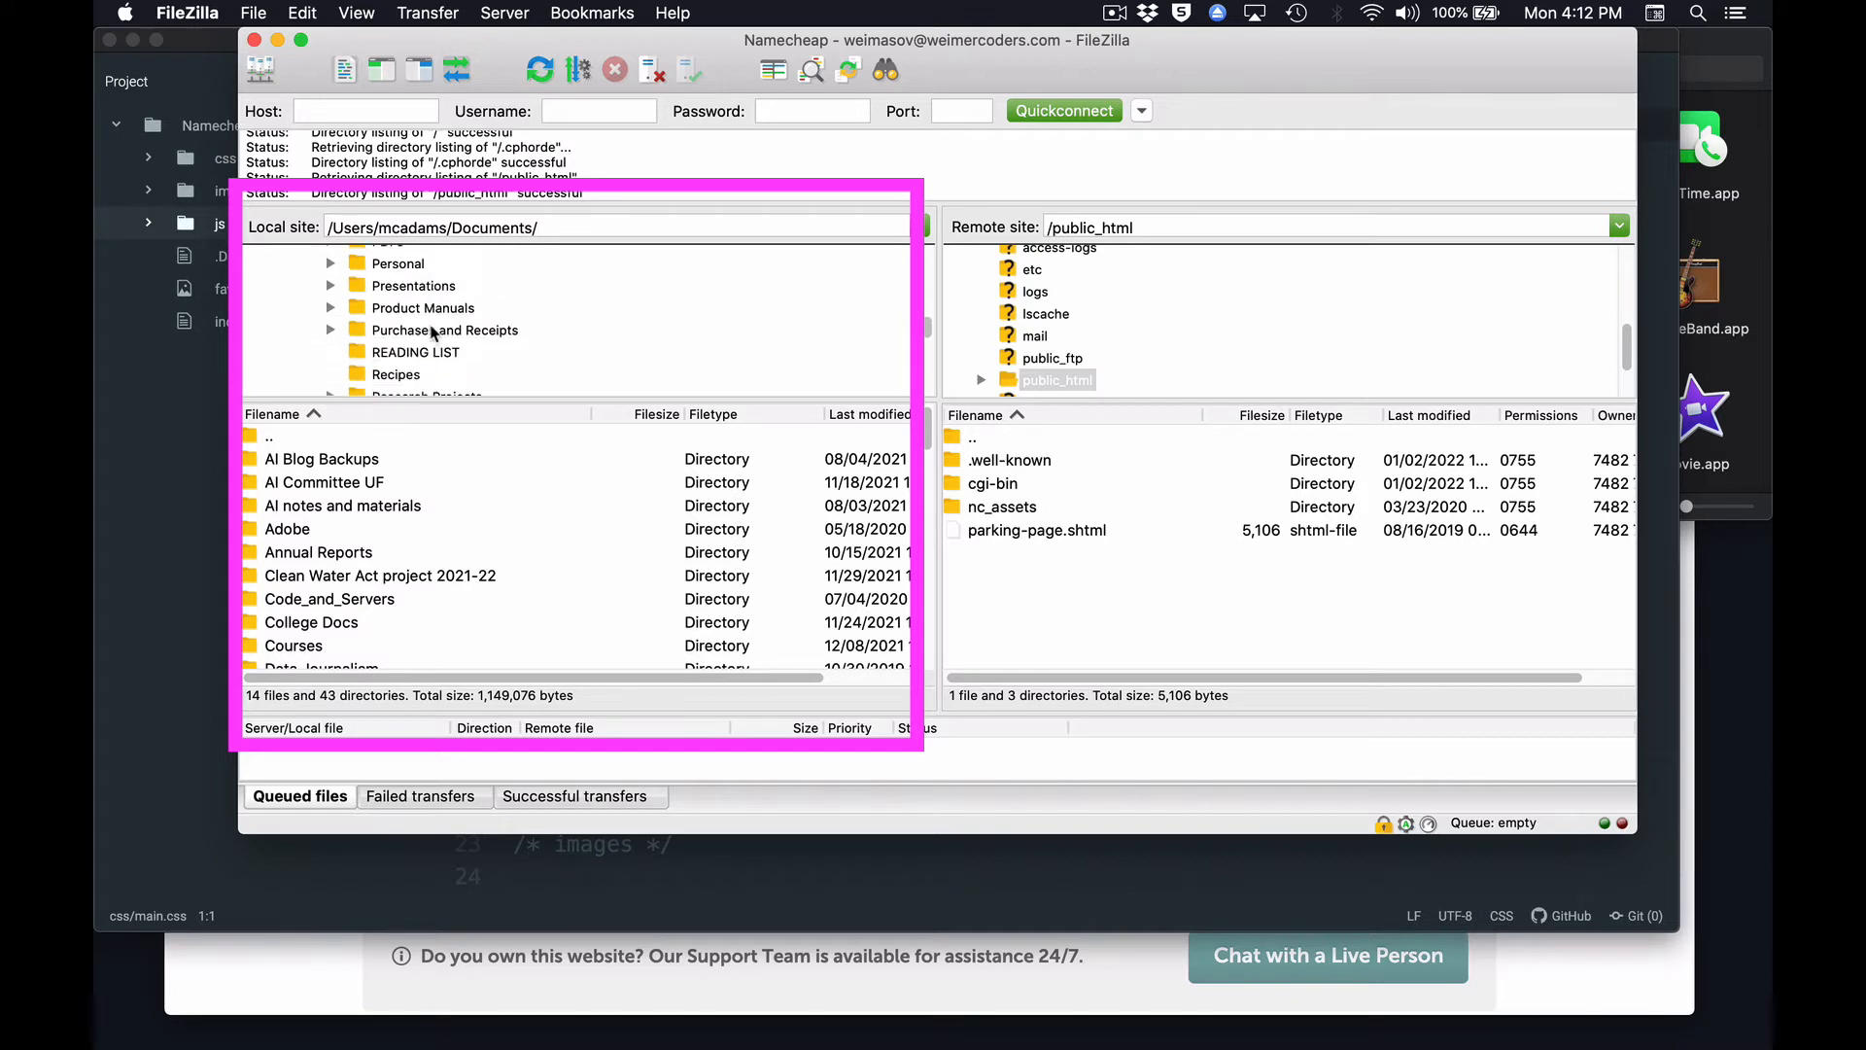
{"action": "scroll", "coordinate": [432, 331], "scroll_direction": "down", "scroll_amount": 8}
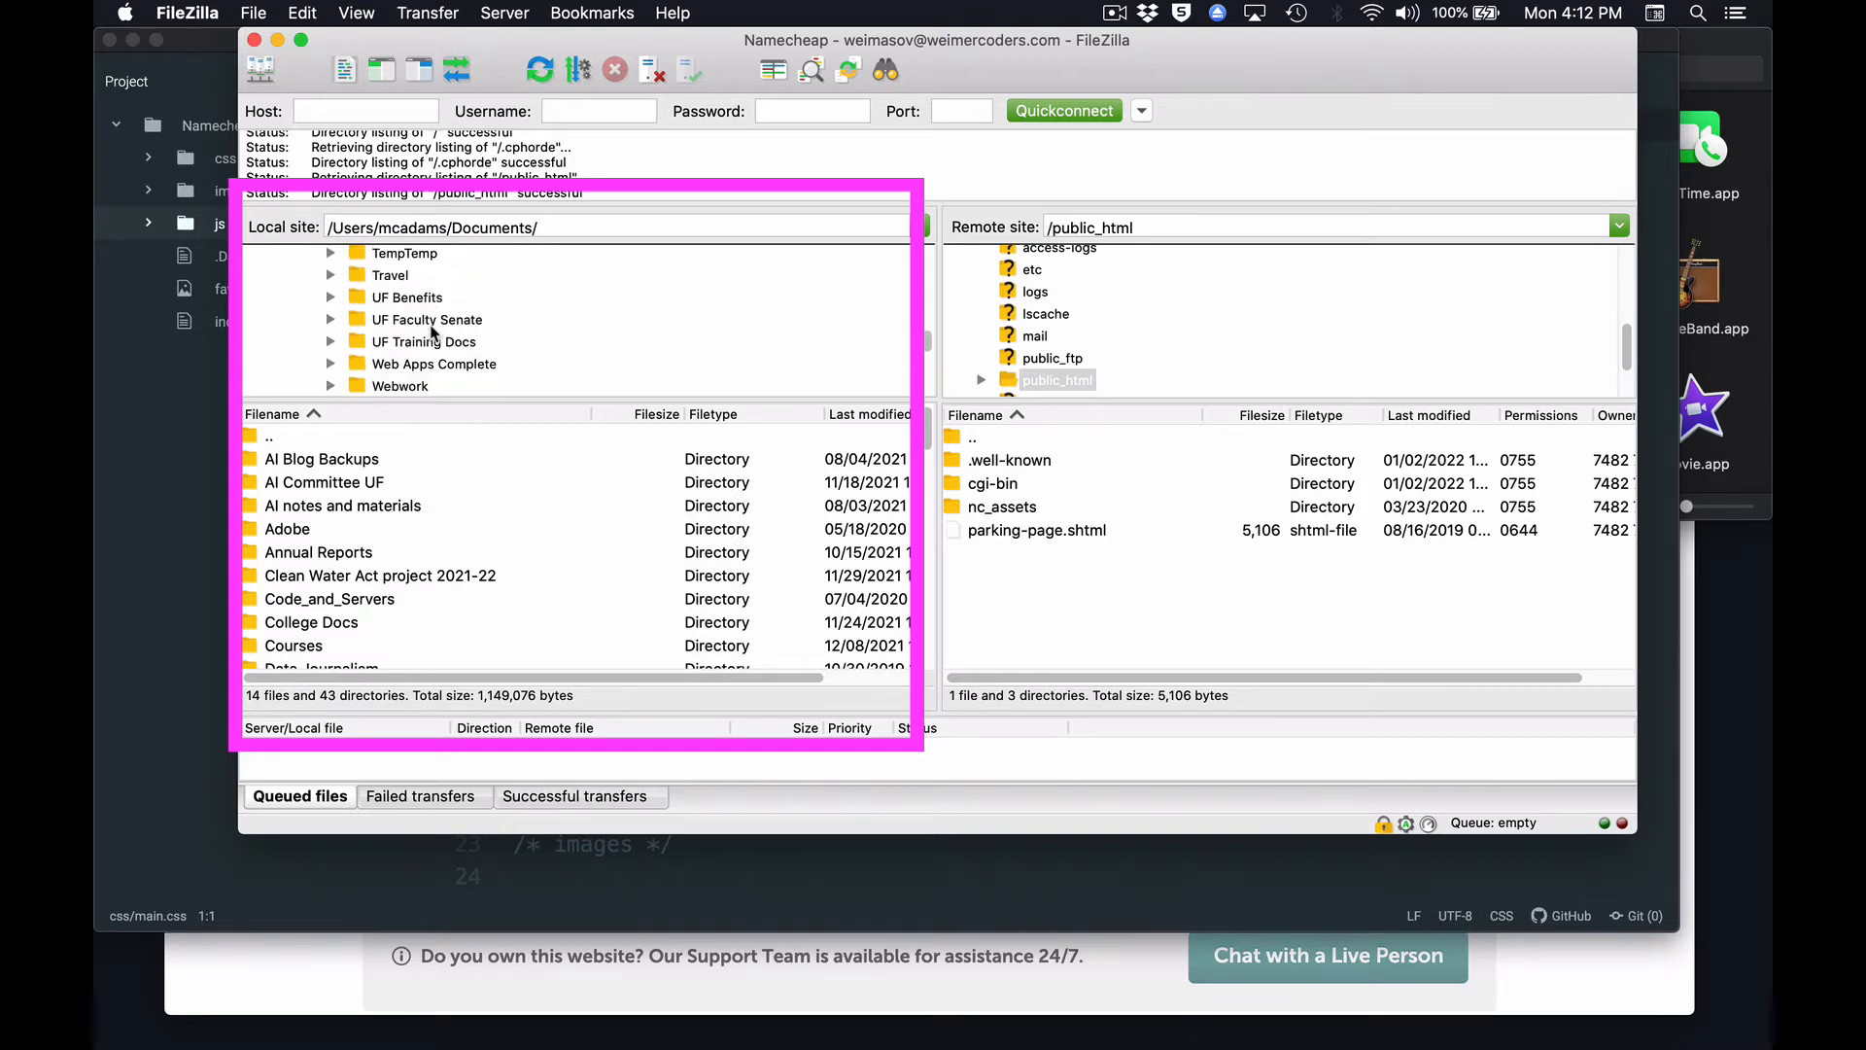
{"action": "scroll", "coordinate": [431, 331], "scroll_direction": "down", "scroll_amount": 1}
{"action": "left_click", "coordinate": [431, 327]}
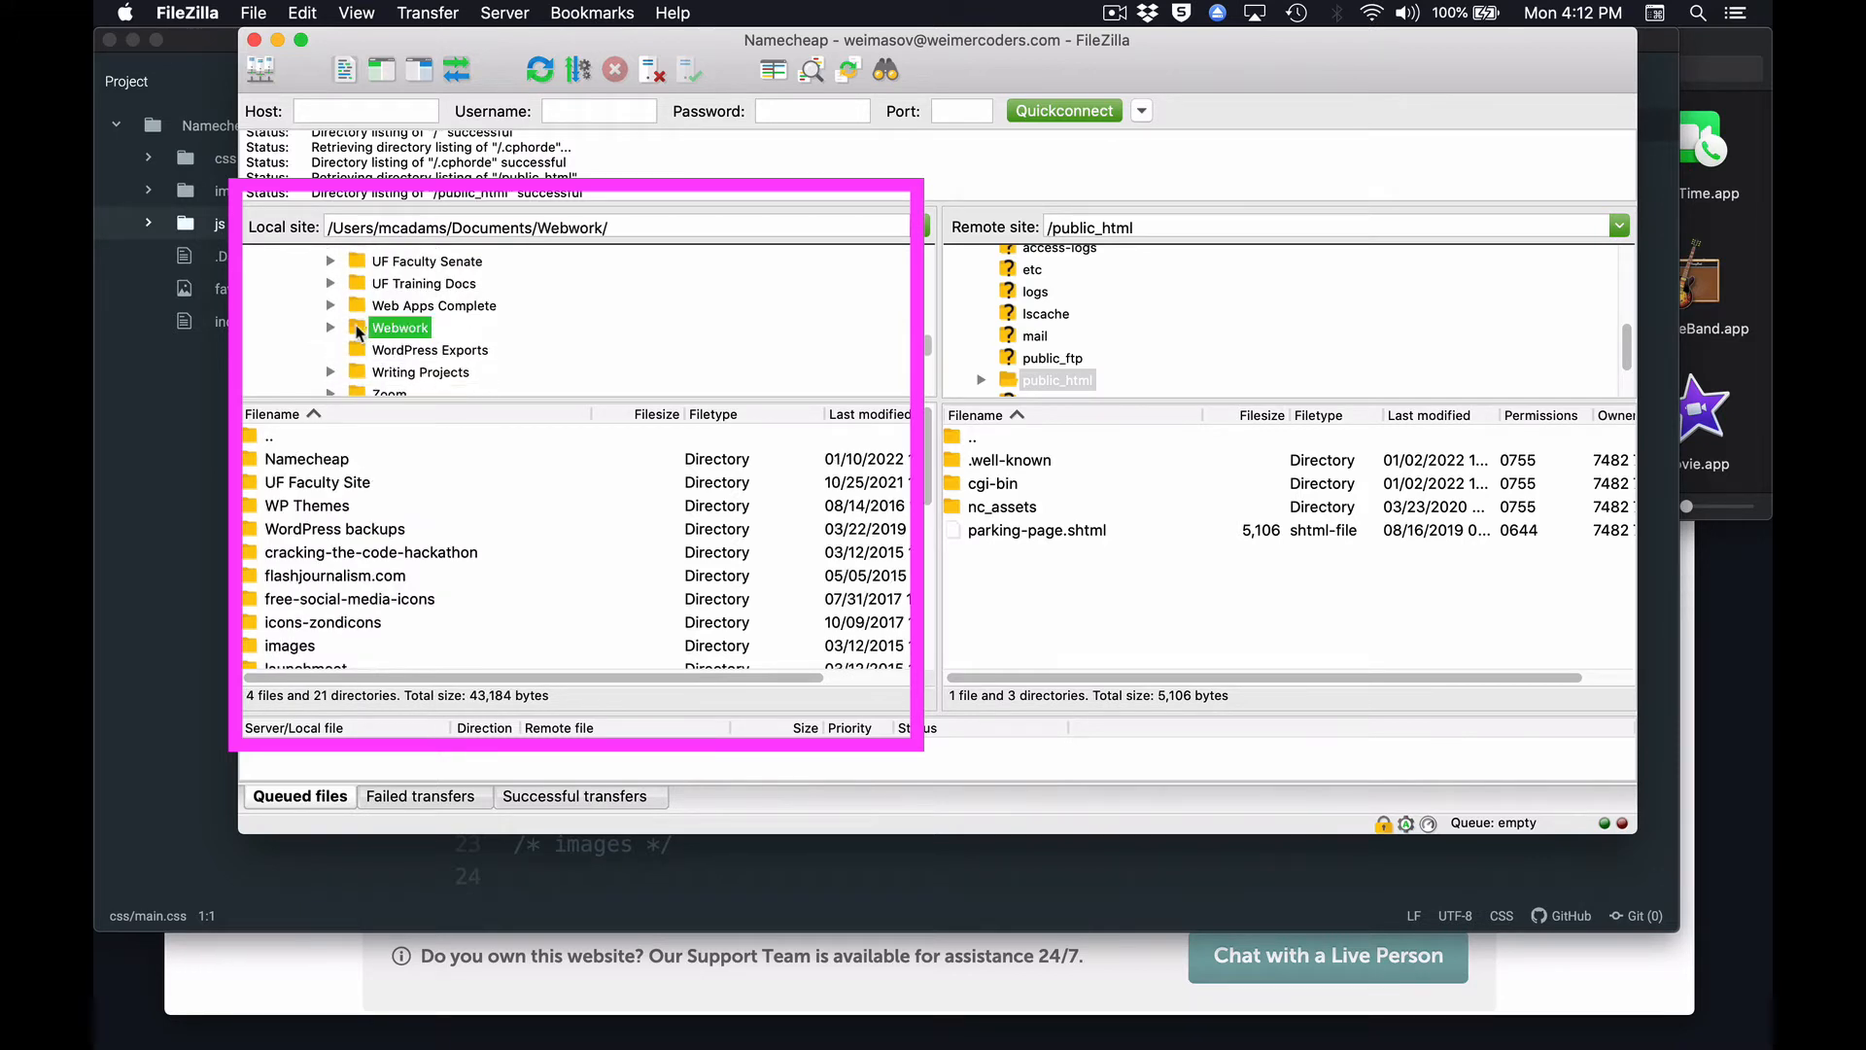
{"action": "scroll", "coordinate": [505, 335], "scroll_direction": "down", "scroll_amount": 2}
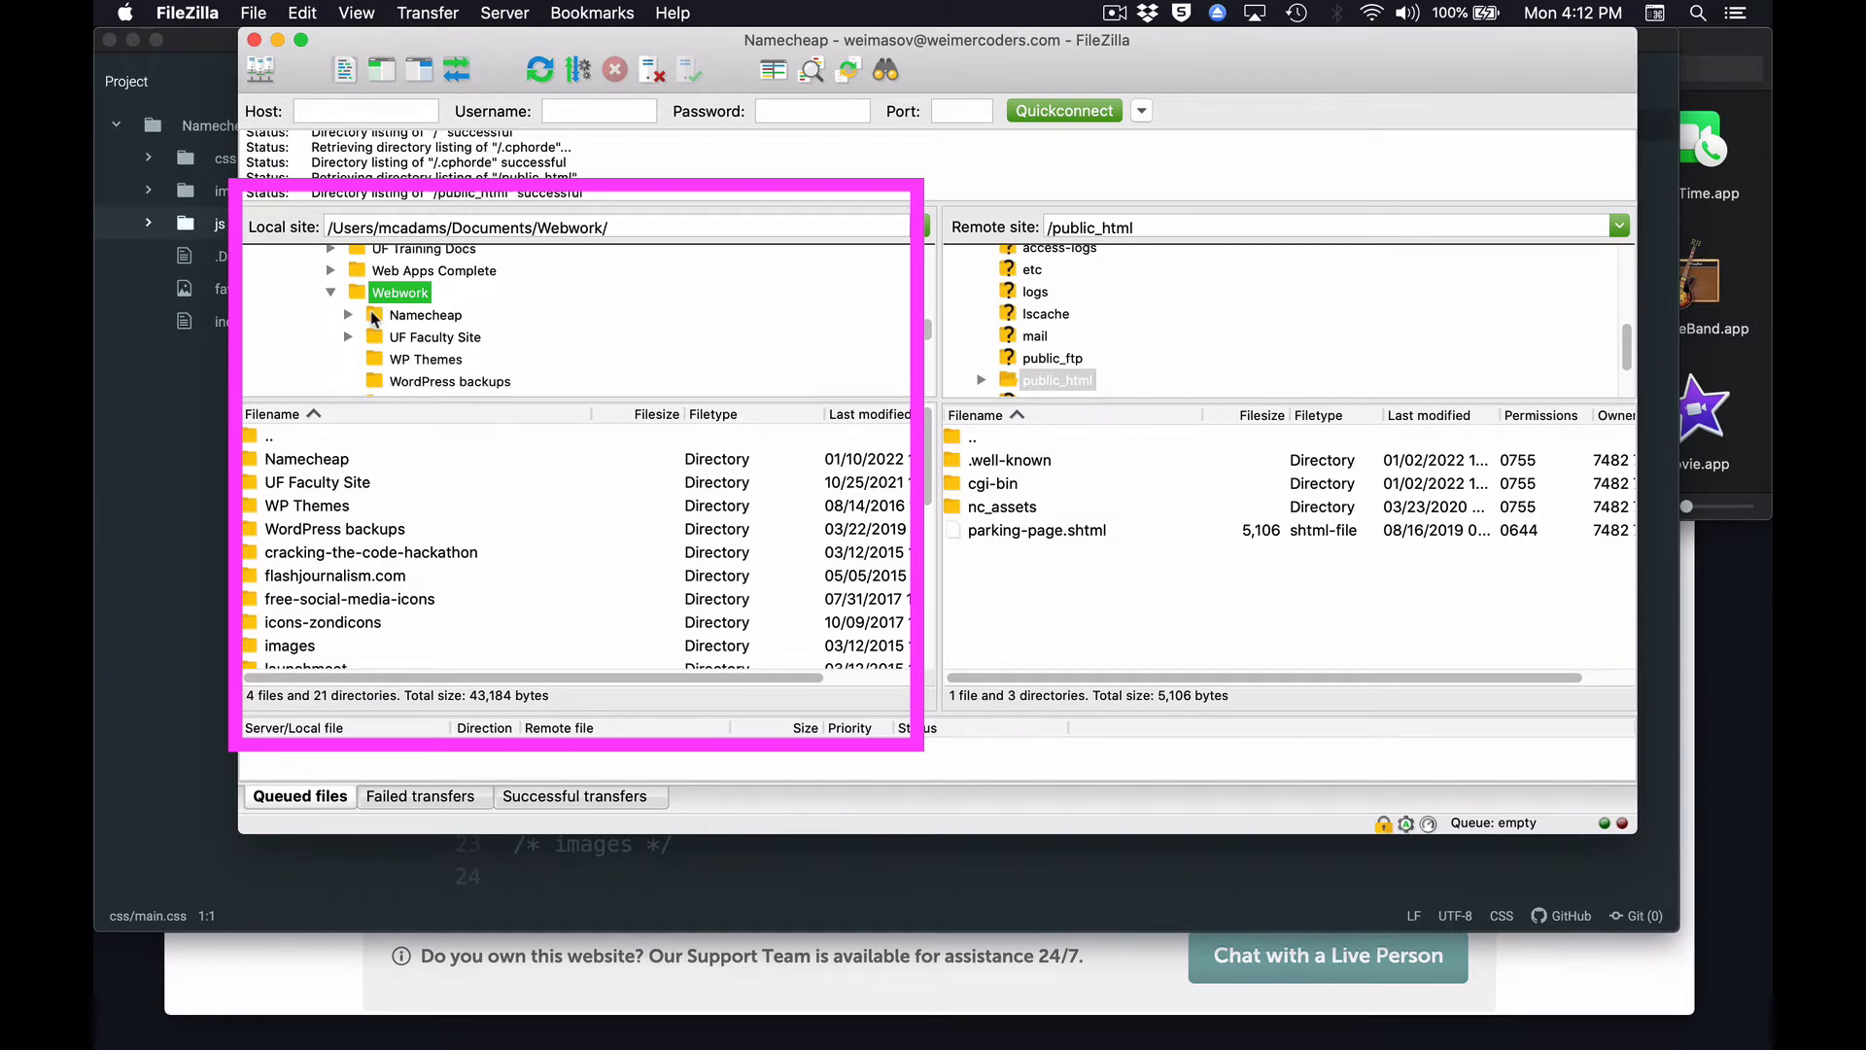
{"action": "left_click", "coordinate": [375, 317]}
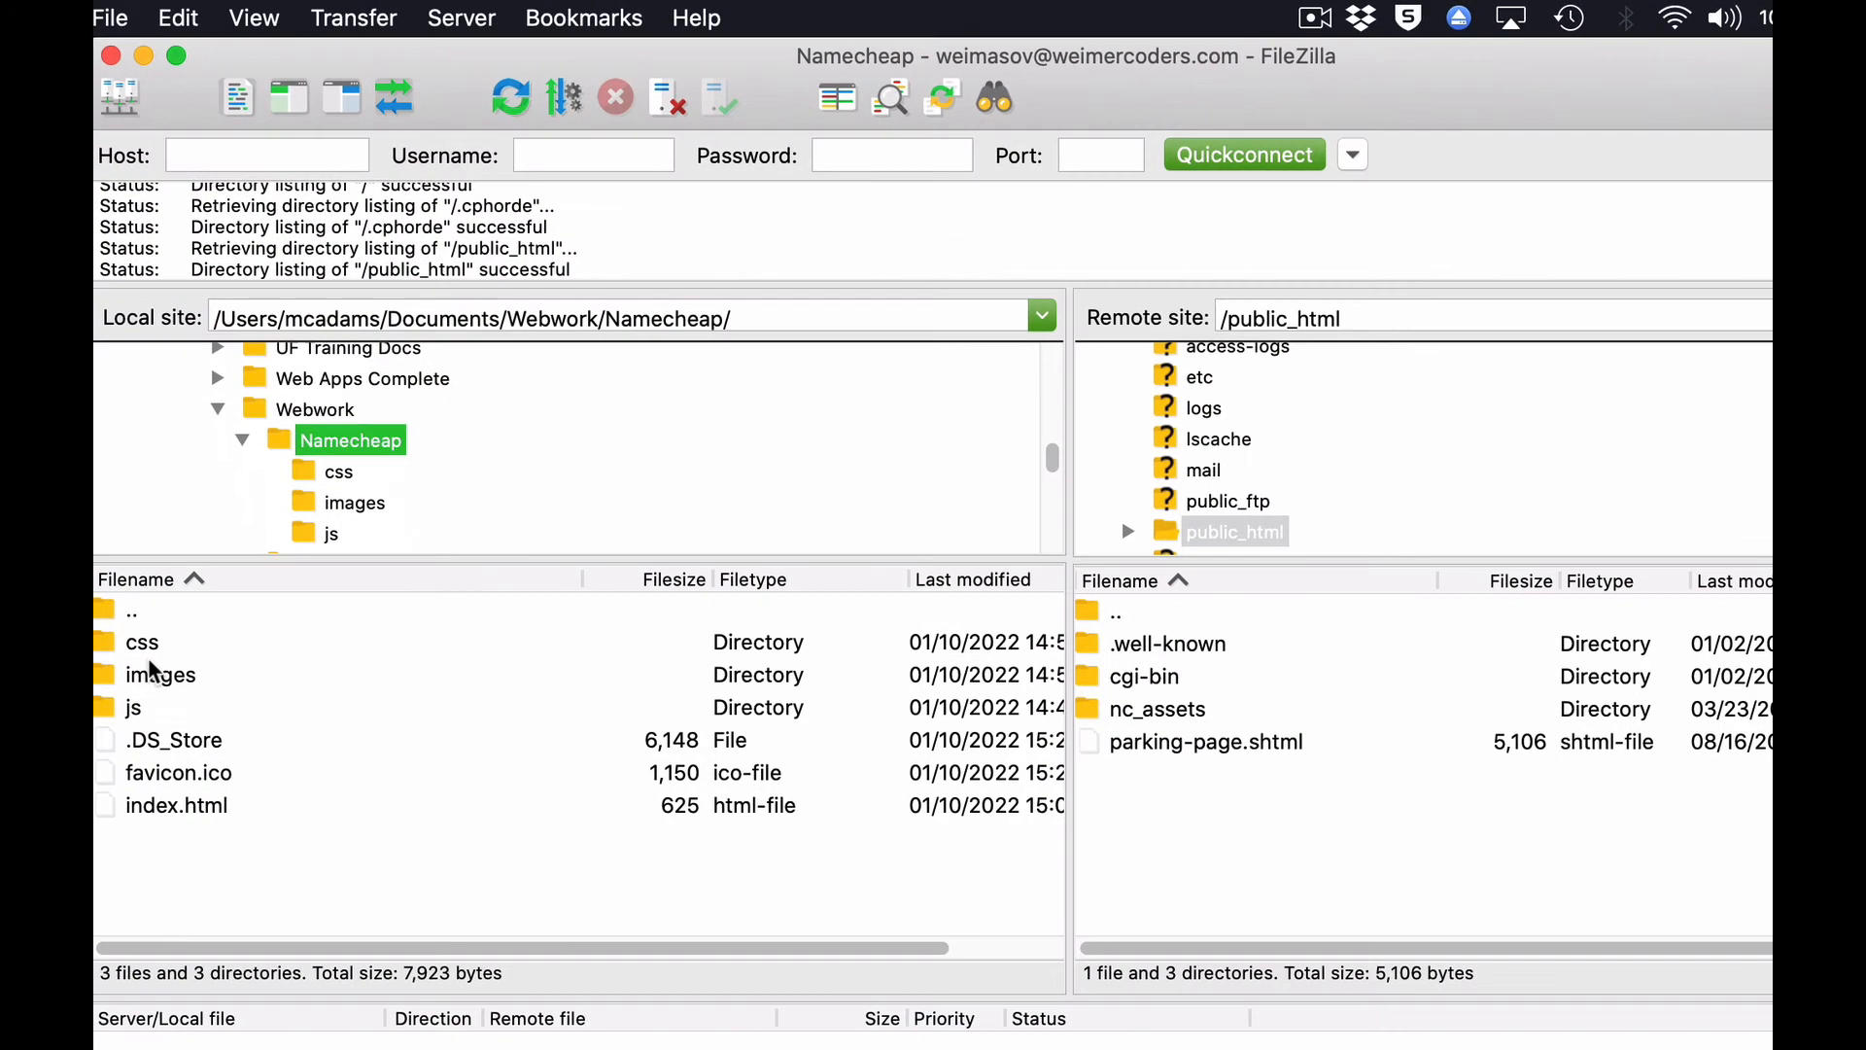
Upload the css, images and js folders plus favicon.ico and index.html to public_html, leaving out .DS_Store.
{"action": "left_click", "coordinate": [190, 815]}
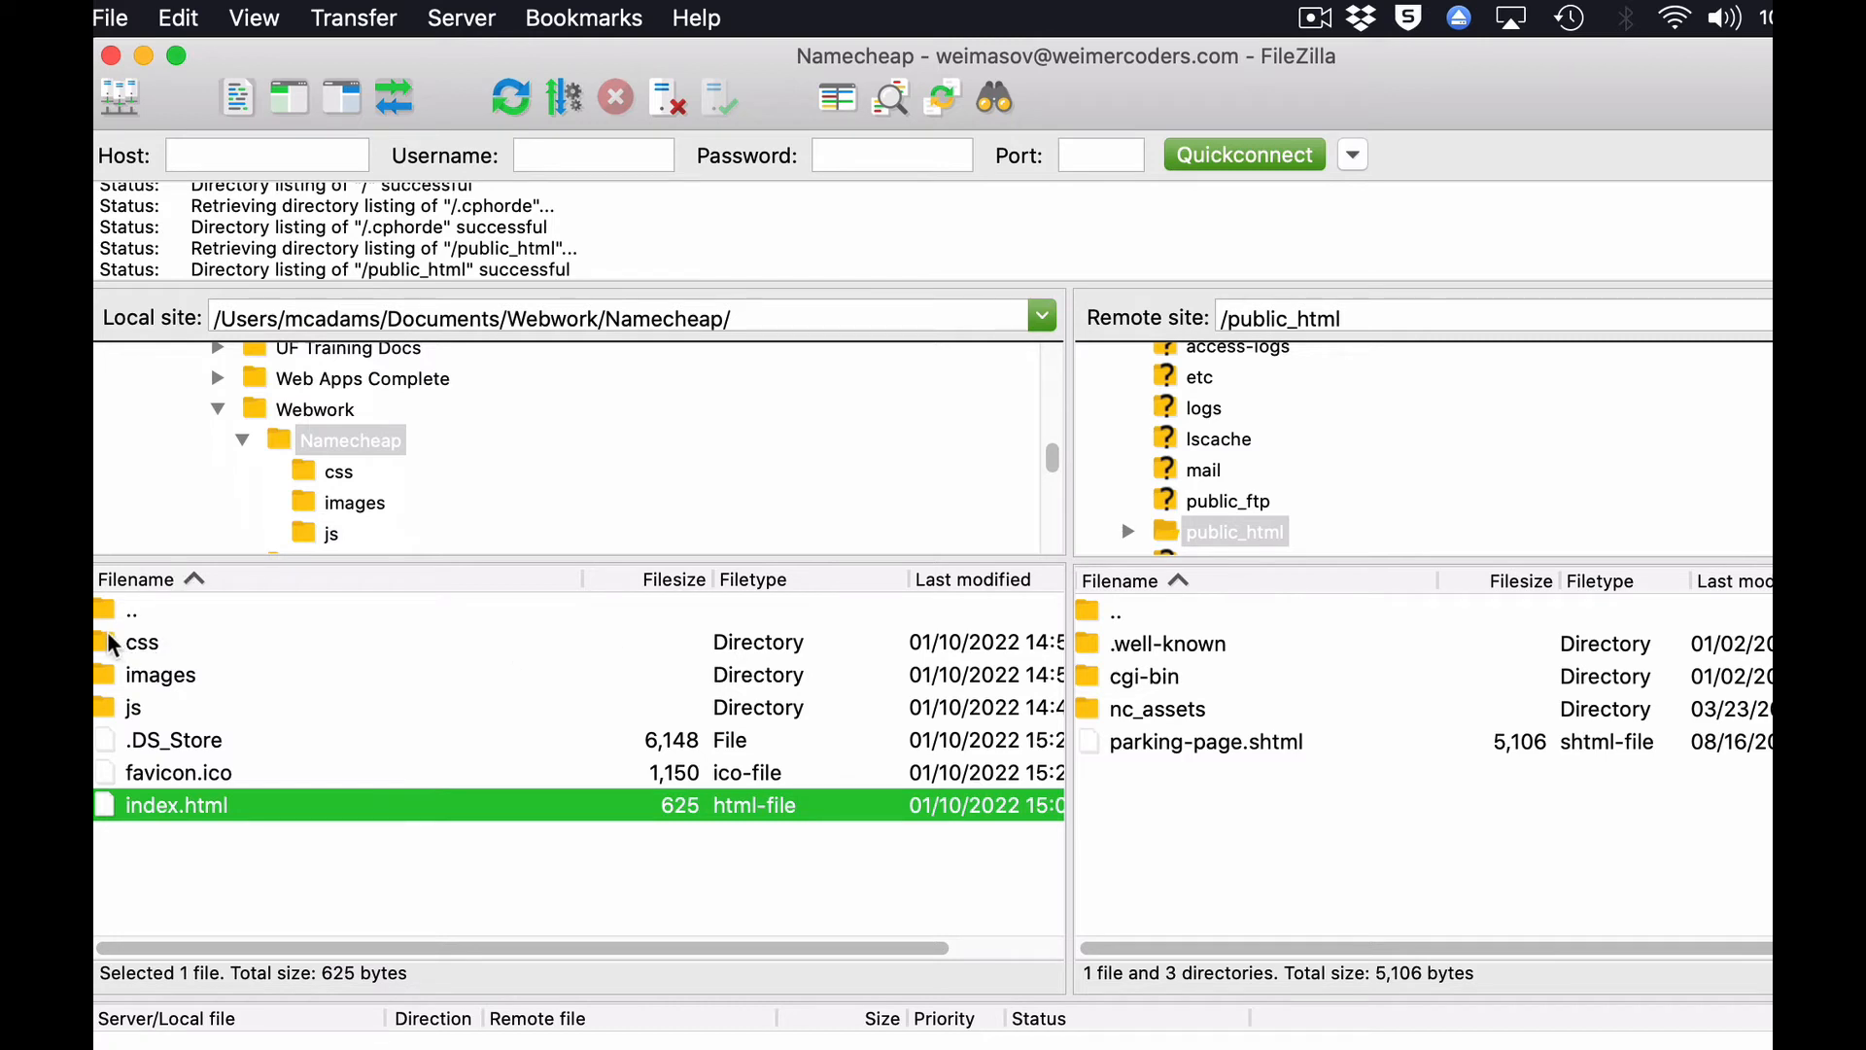
{"action": "left_click", "coordinate": [167, 748]}
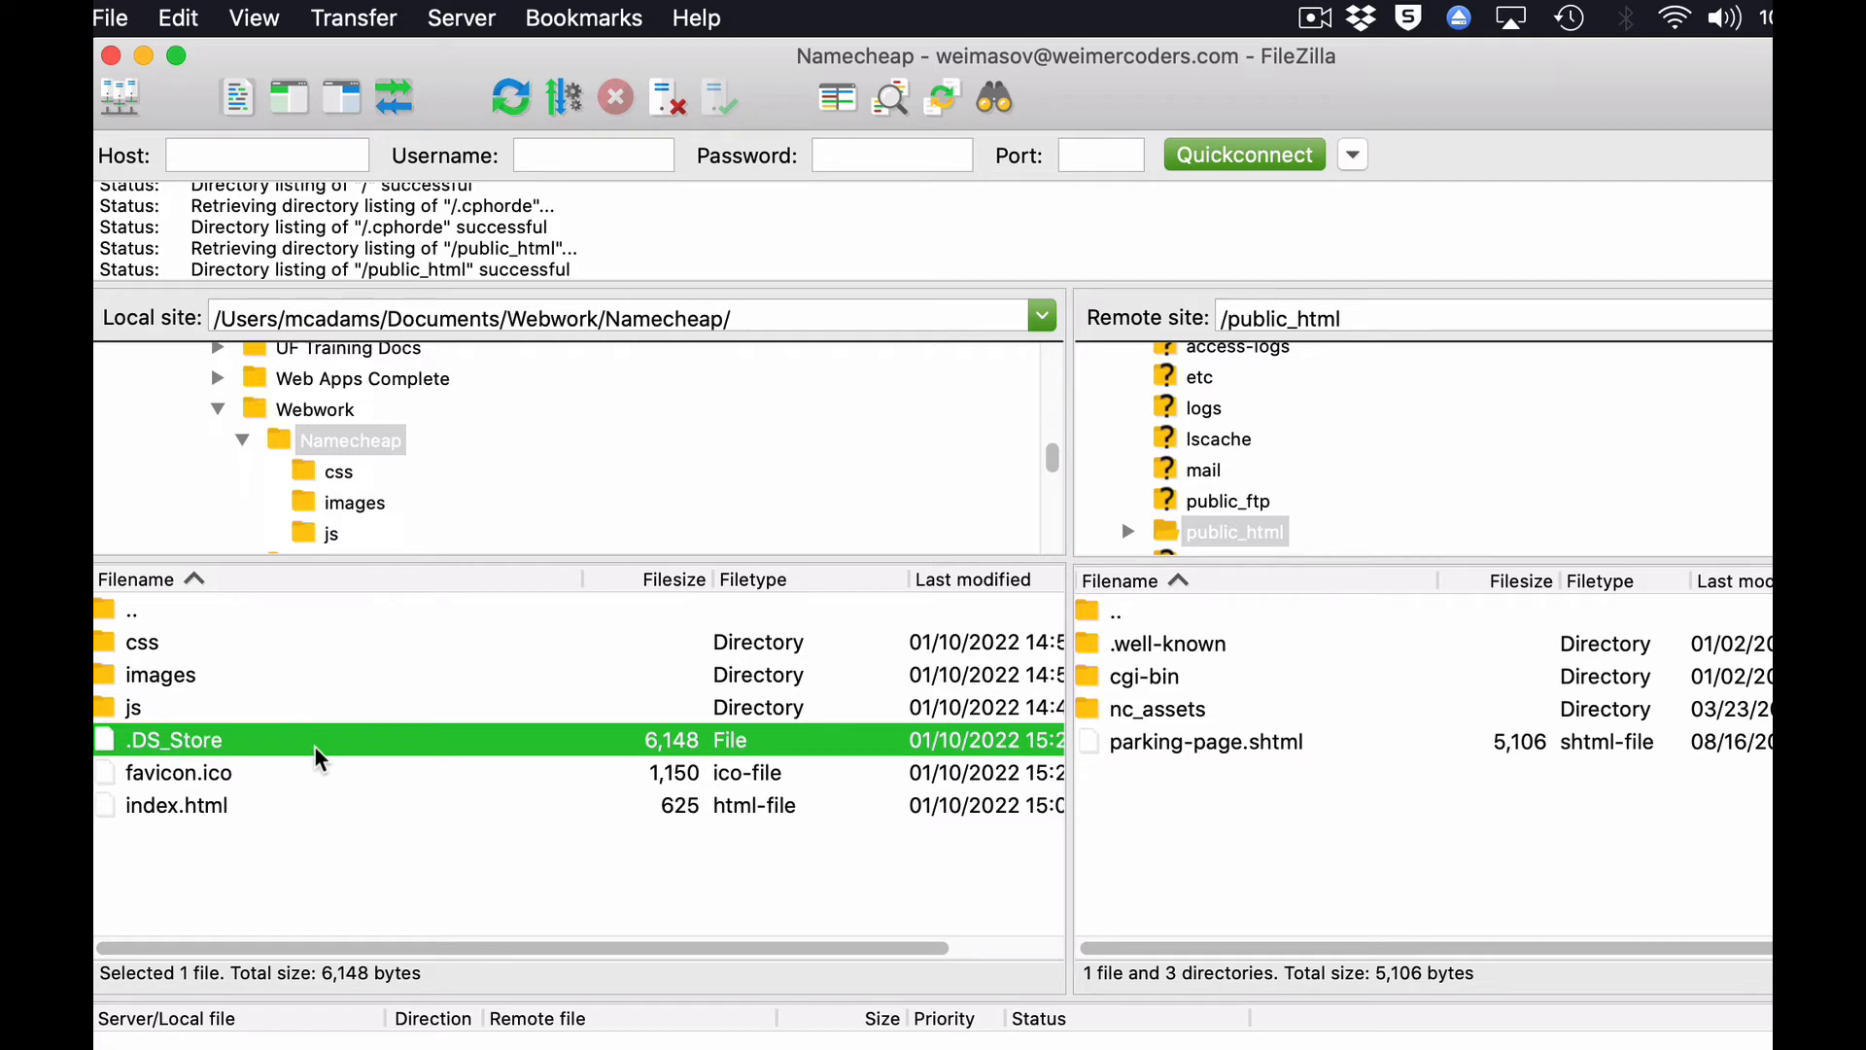
{"action": "left_click", "coordinate": [141, 647]}
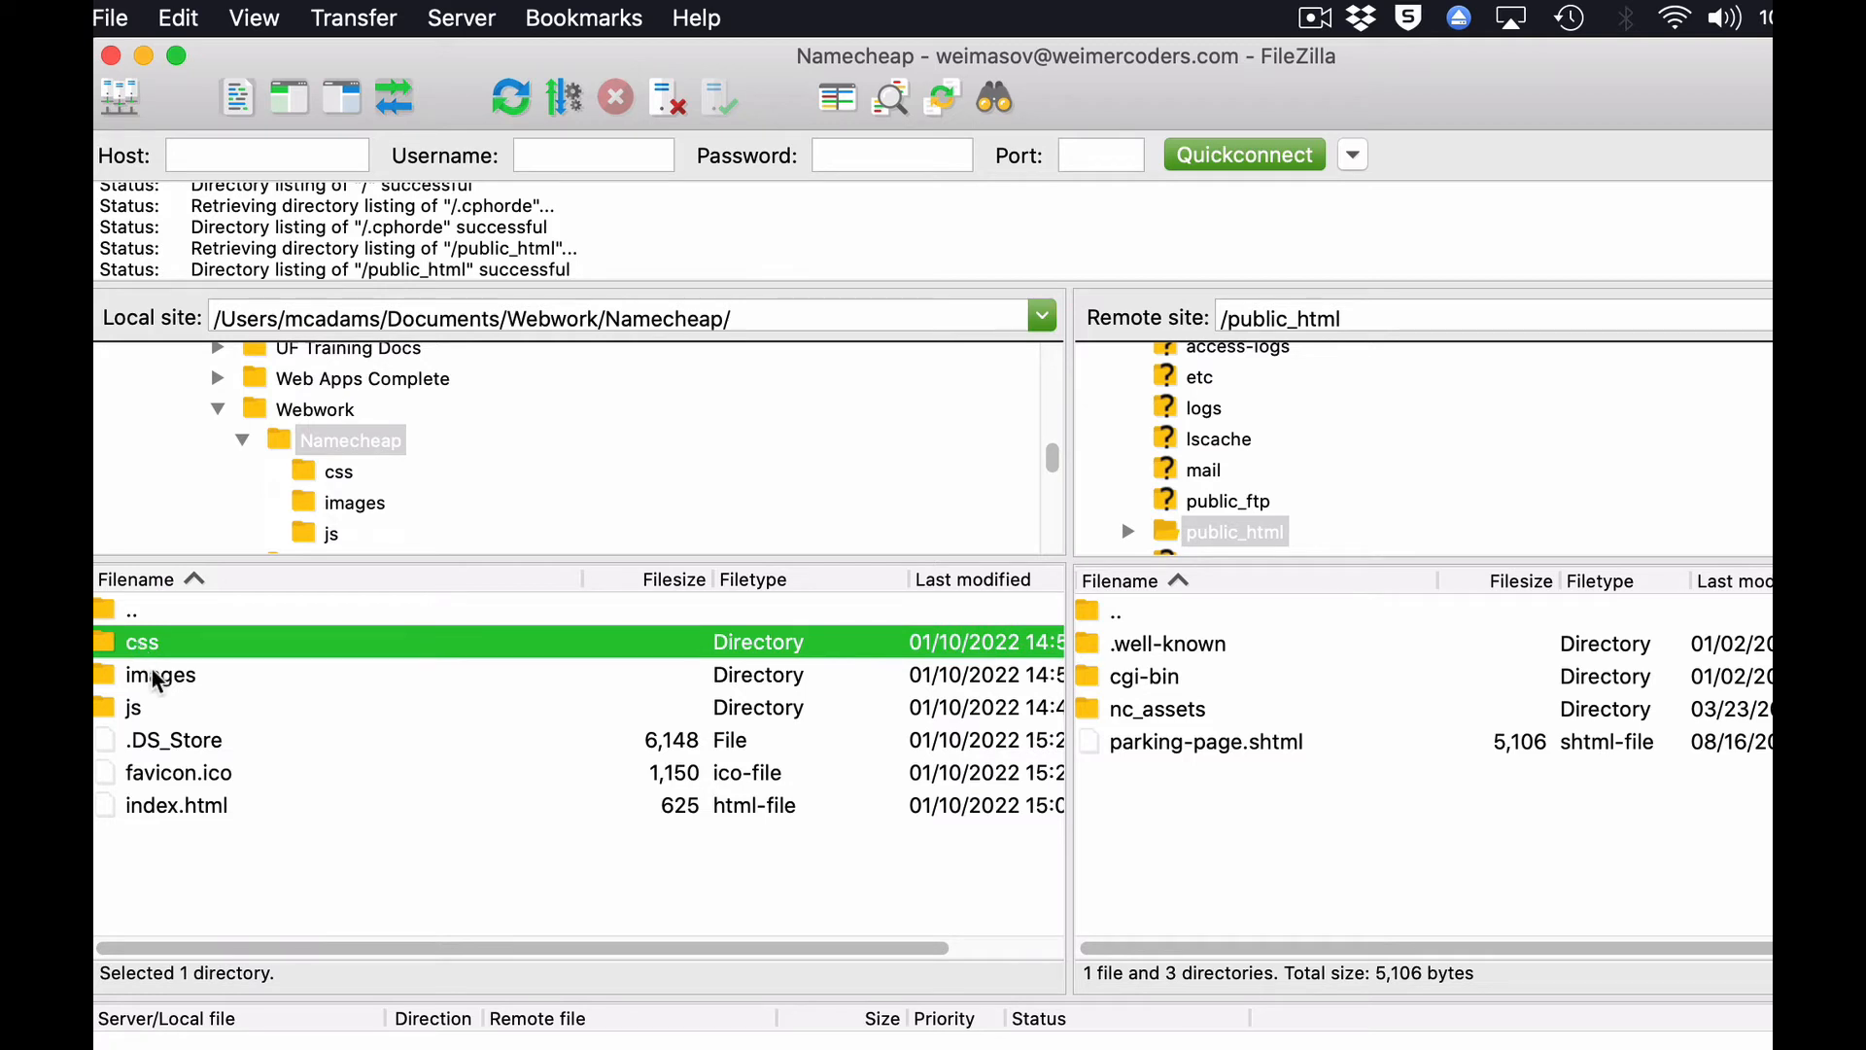
{"action": "left_click", "coordinate": [155, 677], "text": "shift"}
{"action": "left_click", "coordinate": [145, 709], "text": "shift"}
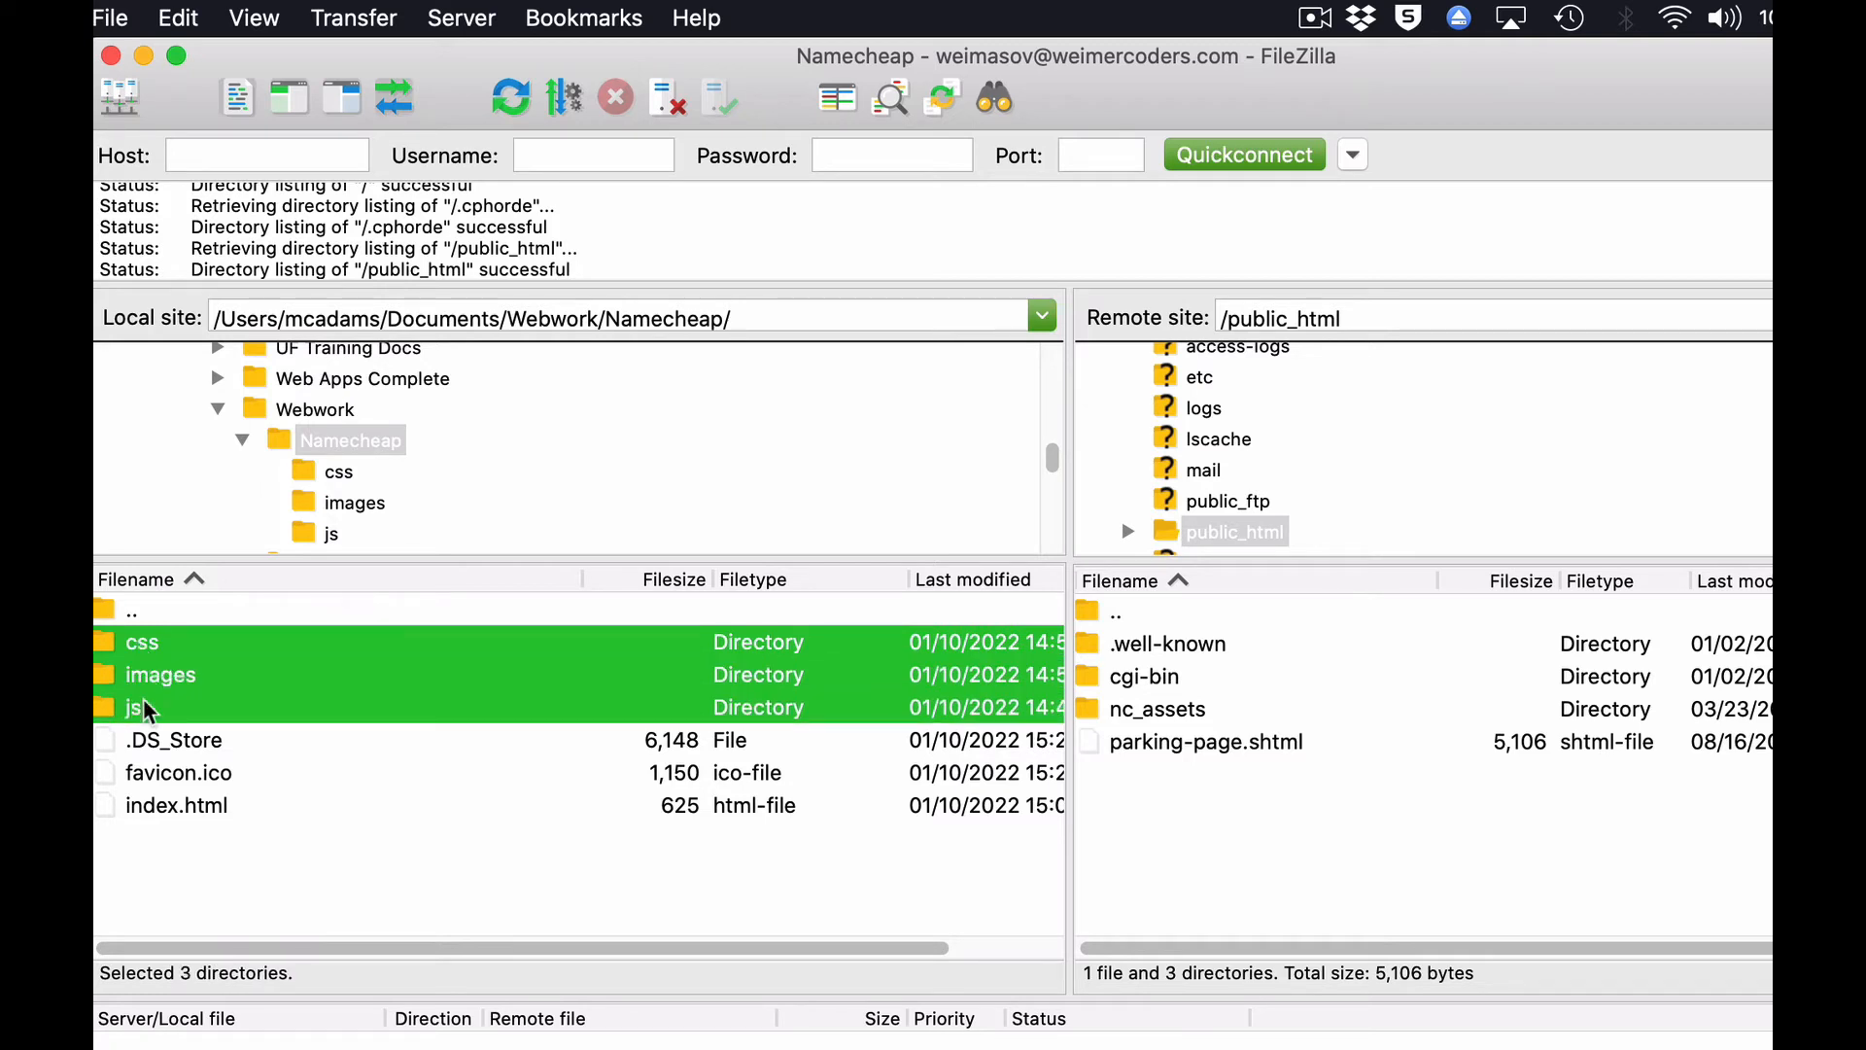
{"action": "left_click", "coordinate": [192, 774], "text": "super"}
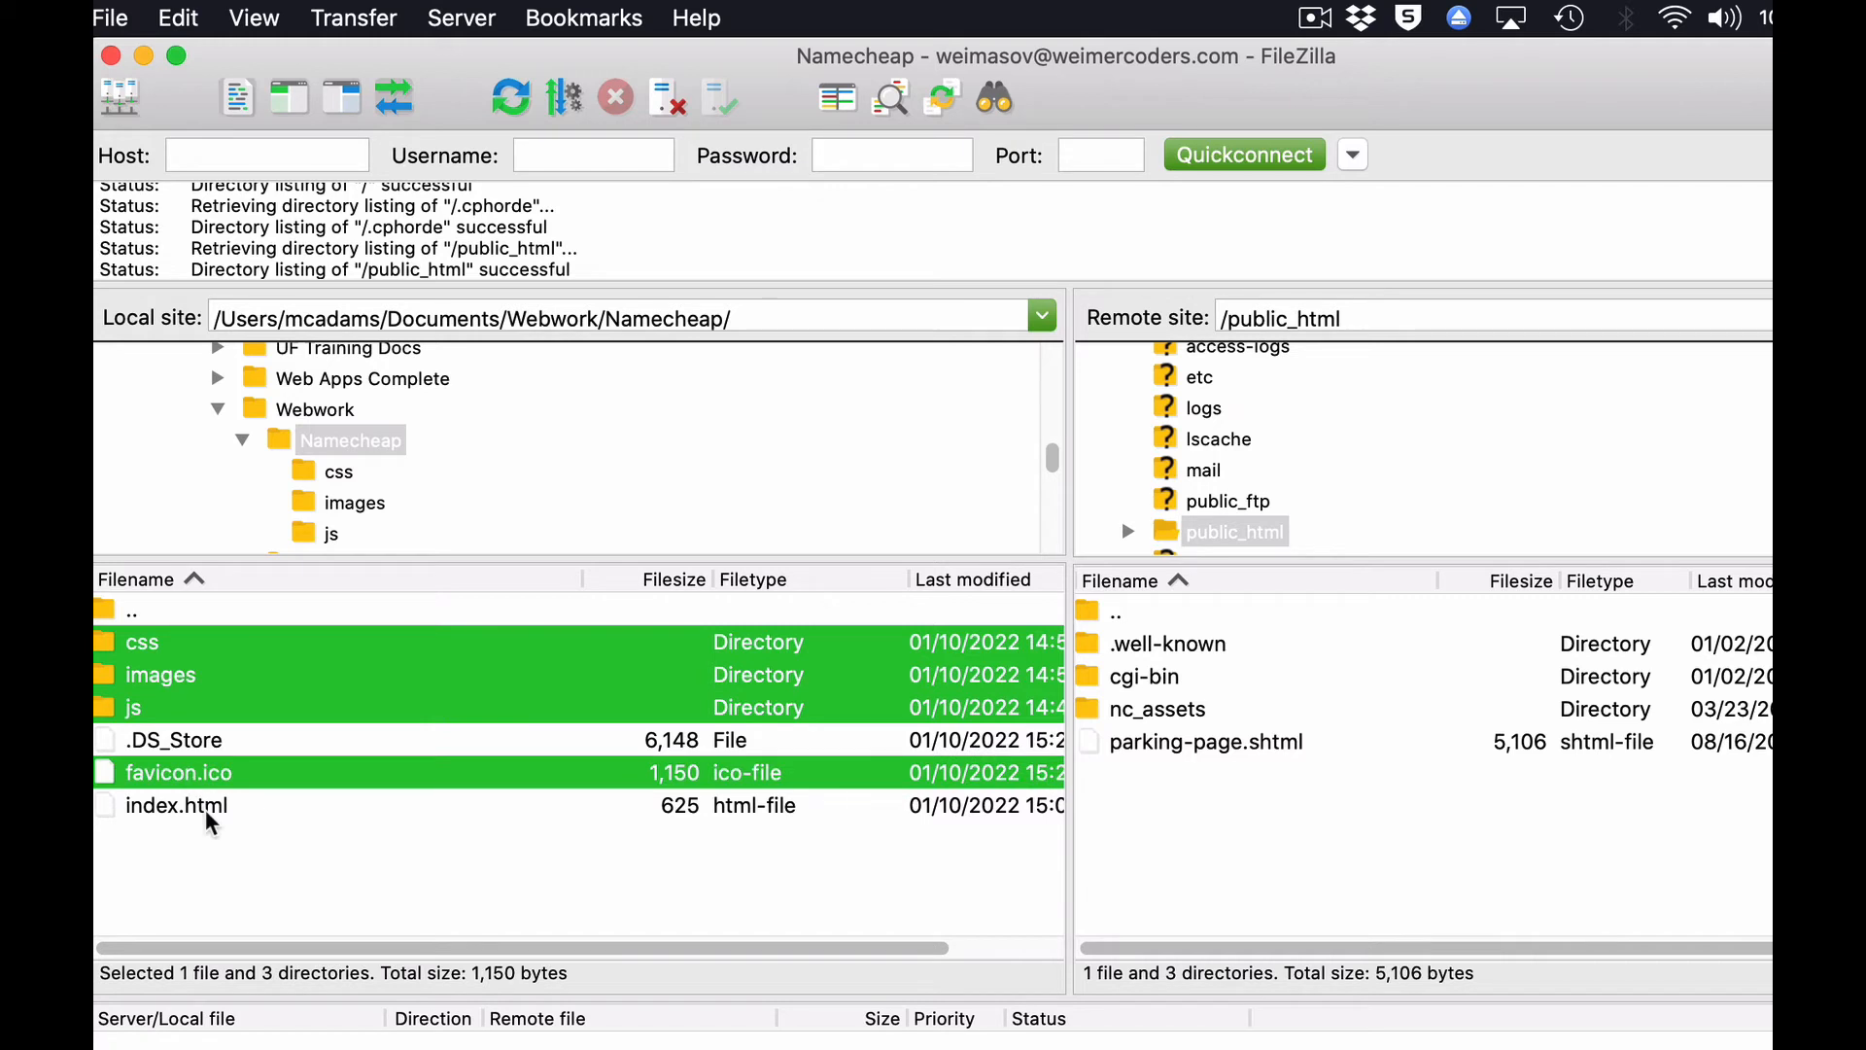
{"action": "left_click", "coordinate": [209, 807], "text": "super"}
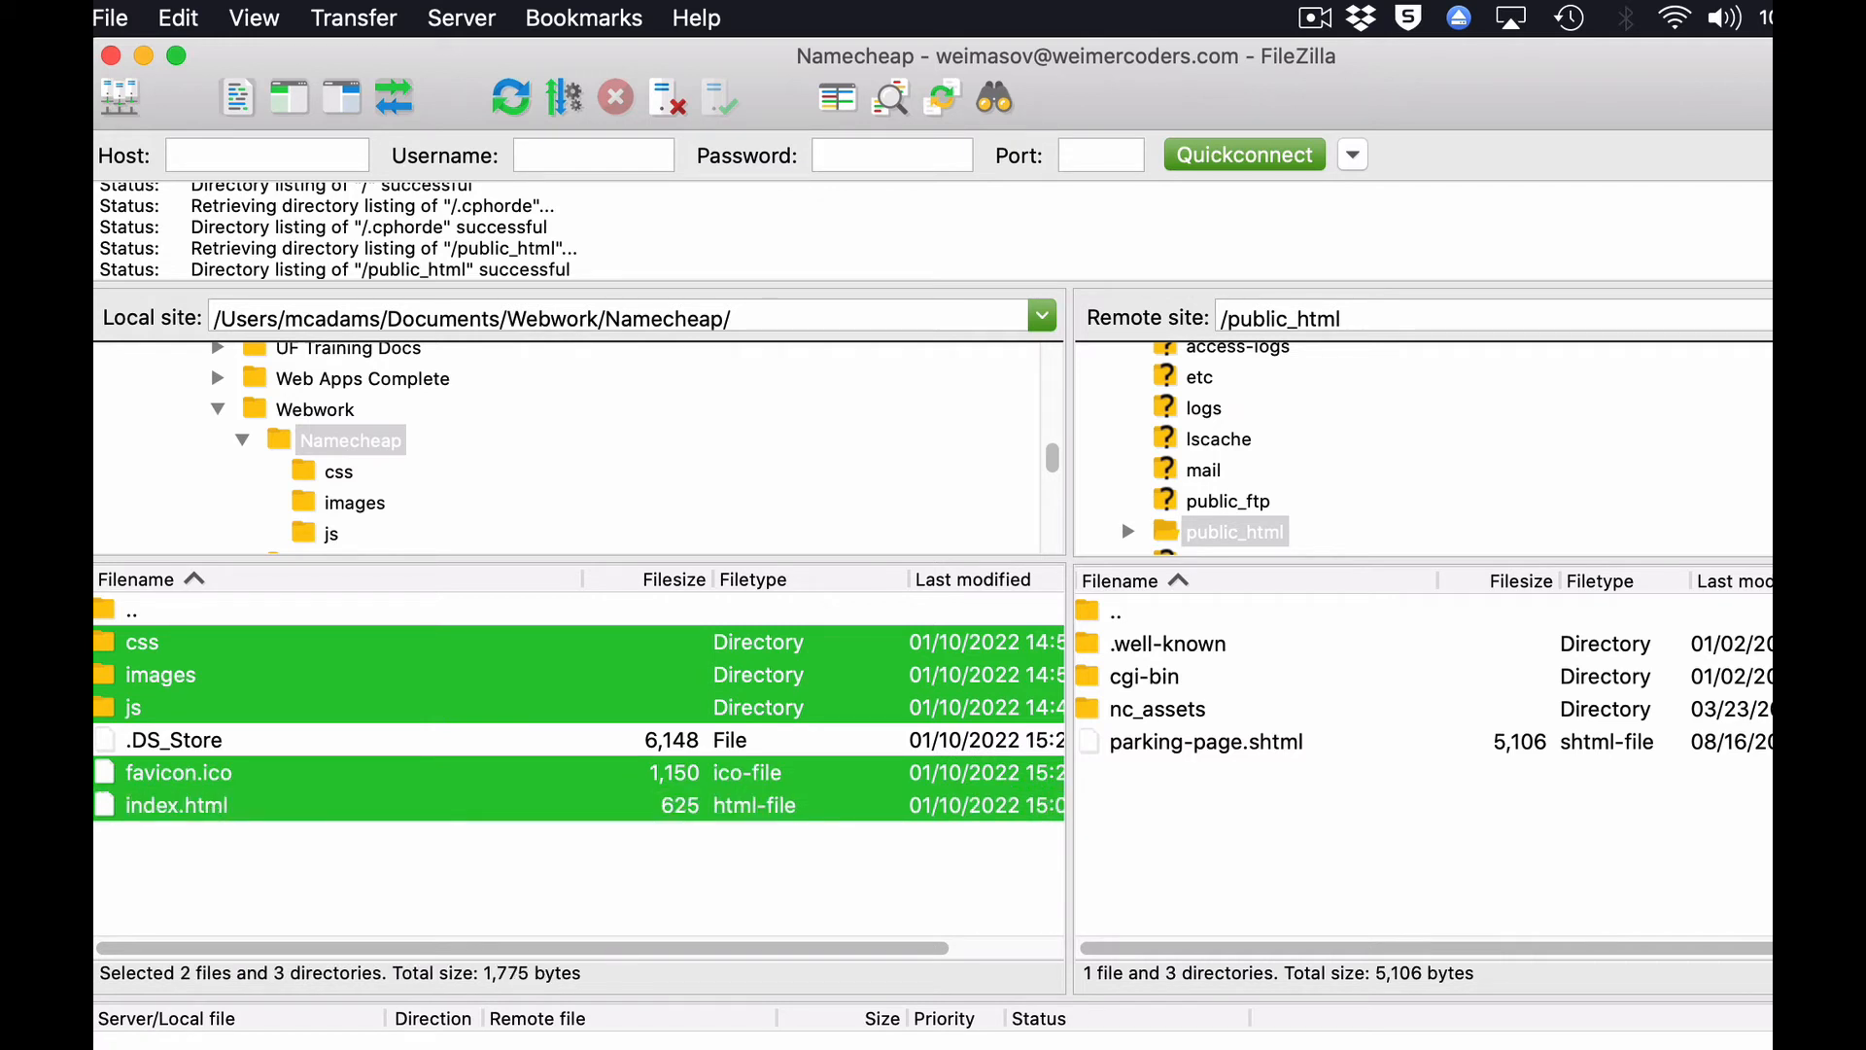
{"action": "left_click_drag", "start_coordinate": [108, 815], "coordinate": [1331, 853]}
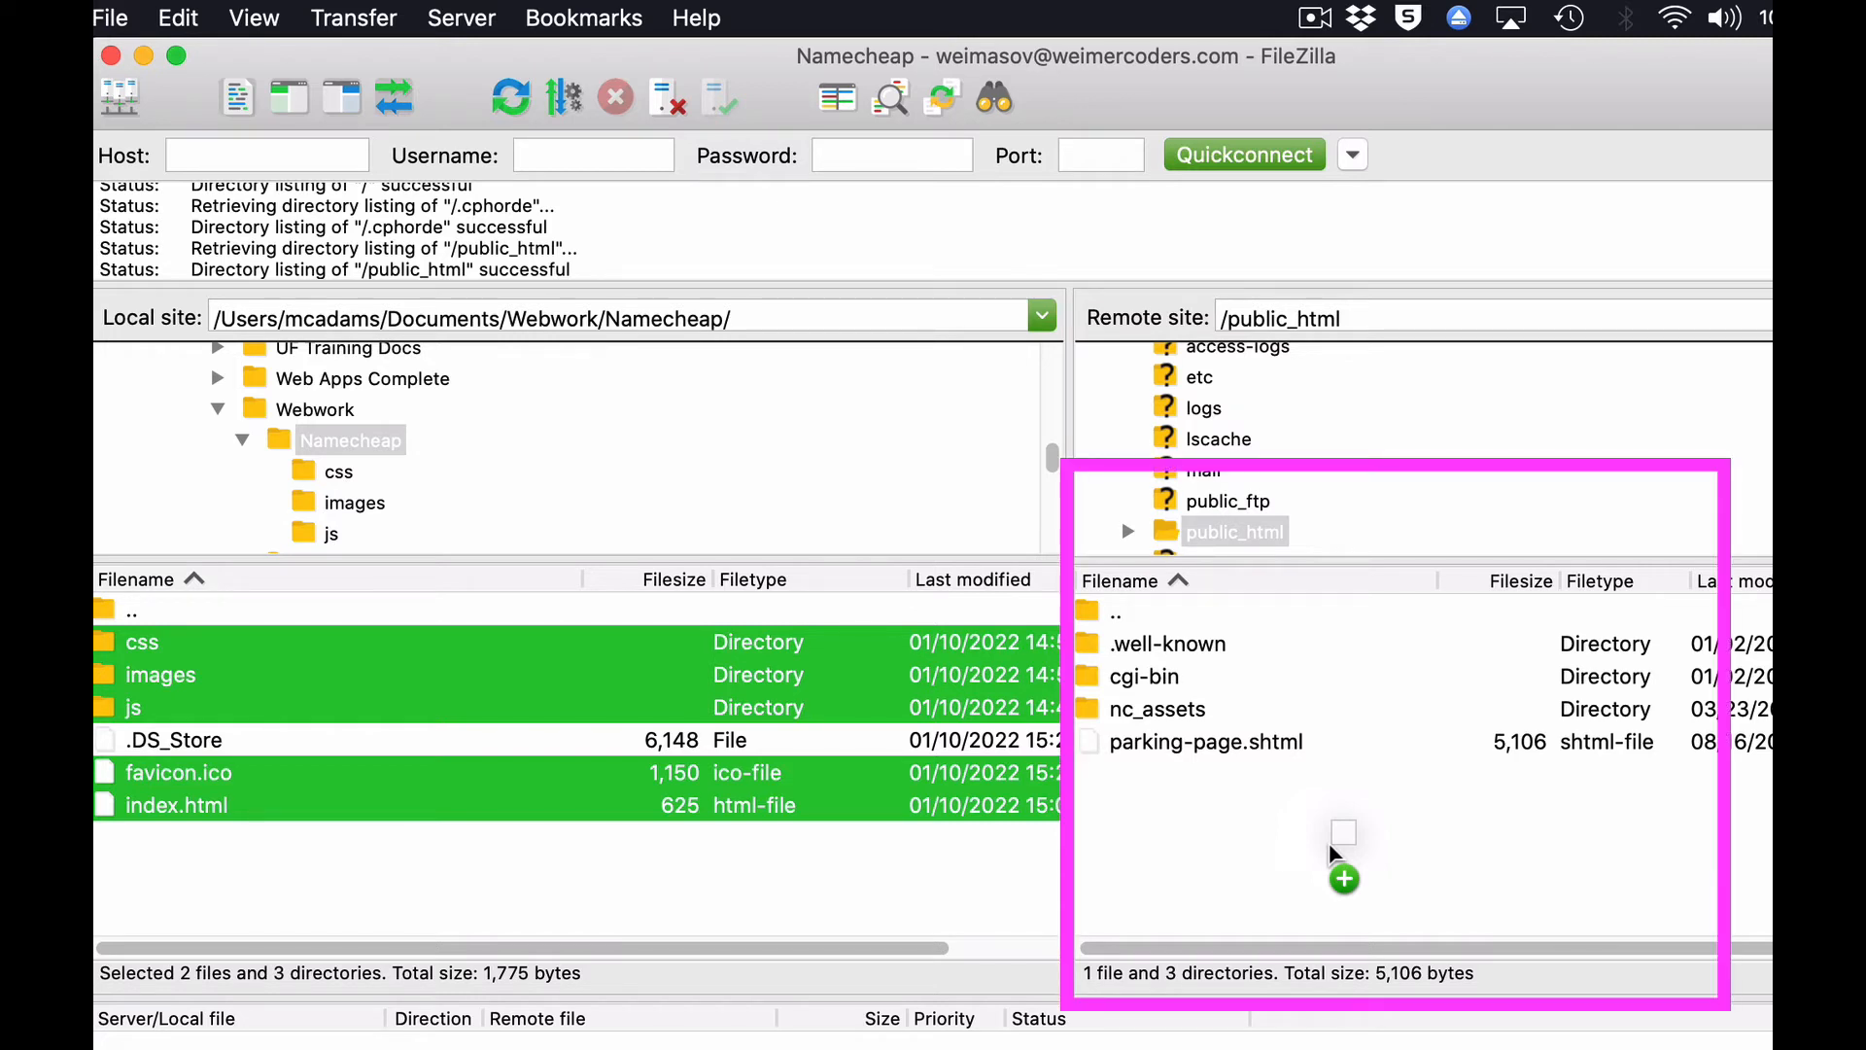
{"action": "mouse_move", "coordinate": [1330, 847]}
{"action": "left_mouse_down"}
{"action": "mouse_move", "coordinate": [1108, 677]}
{"action": "mouse_move", "coordinate": [1090, 693]}
{"action": "mouse_move", "coordinate": [1092, 627]}
{"action": "mouse_move", "coordinate": [1095, 747]}
{"action": "mouse_move", "coordinate": [1350, 851]}
{"action": "left_mouse_up"}
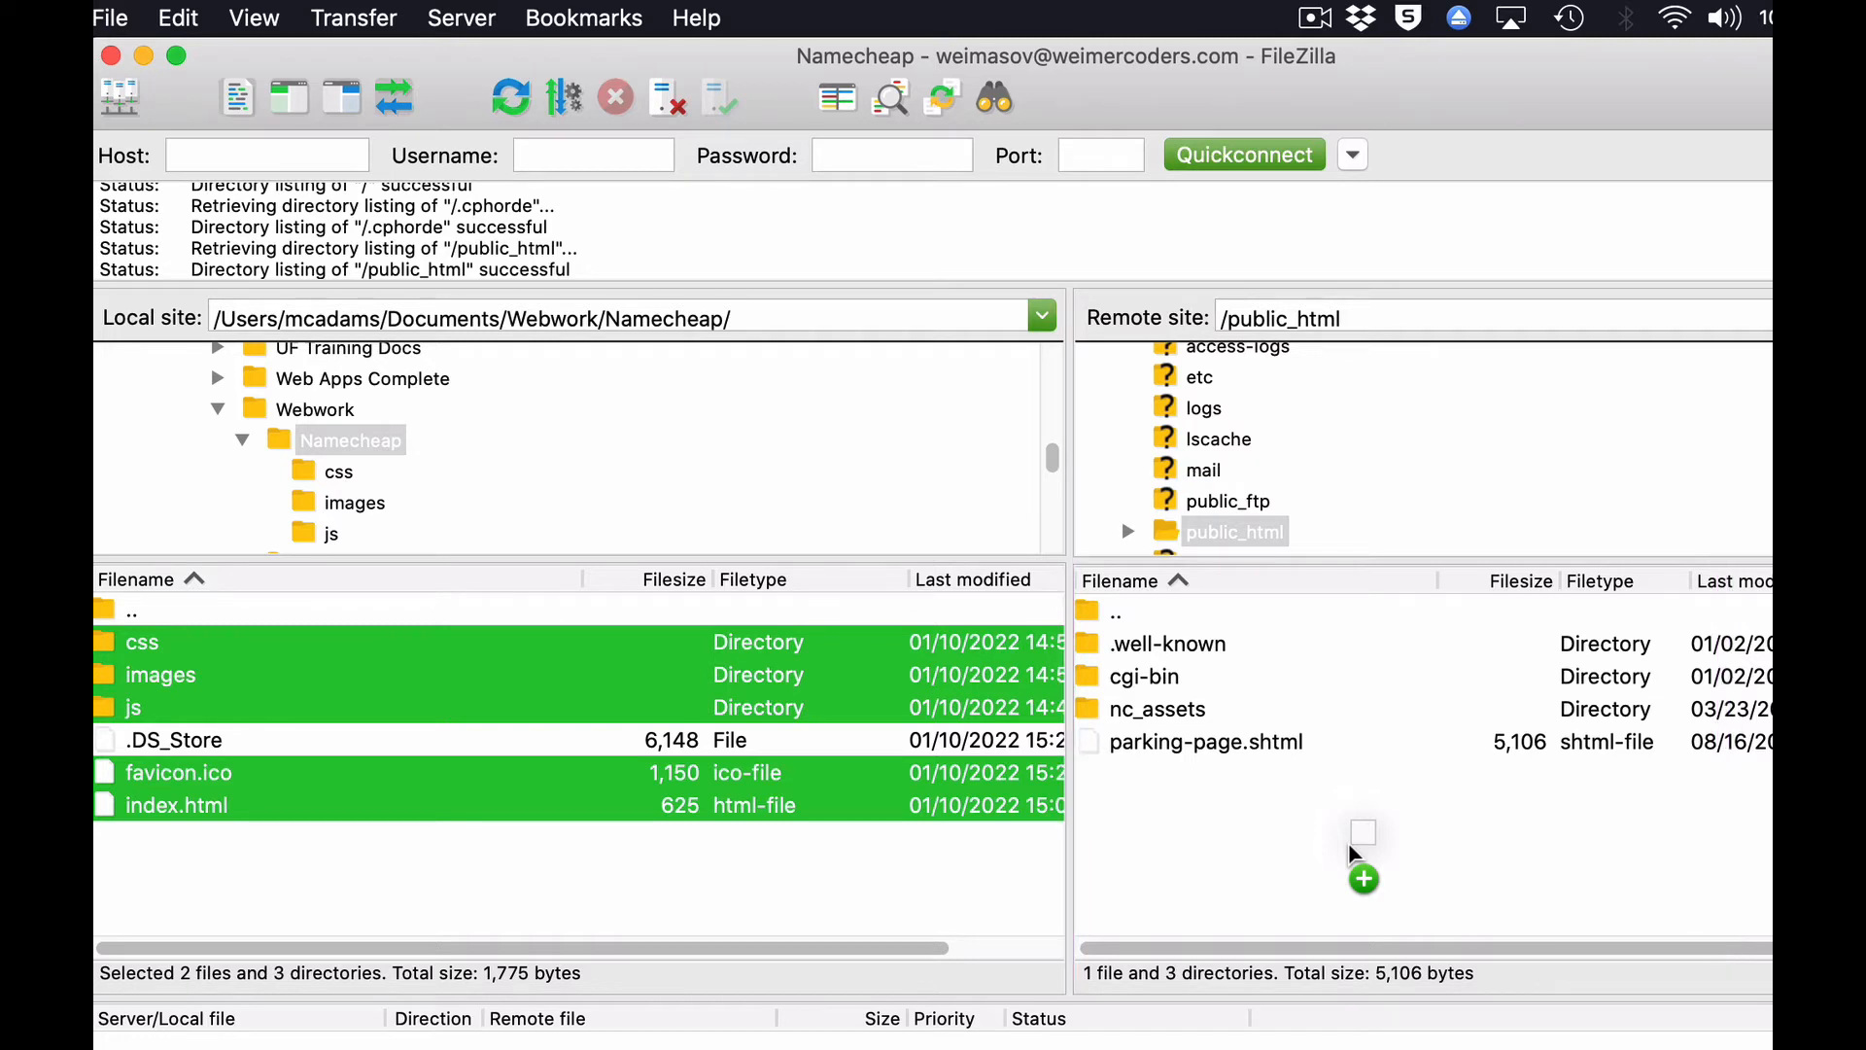
{"action": "left_click_drag", "start_coordinate": [1350, 851], "coordinate": [1351, 853]}
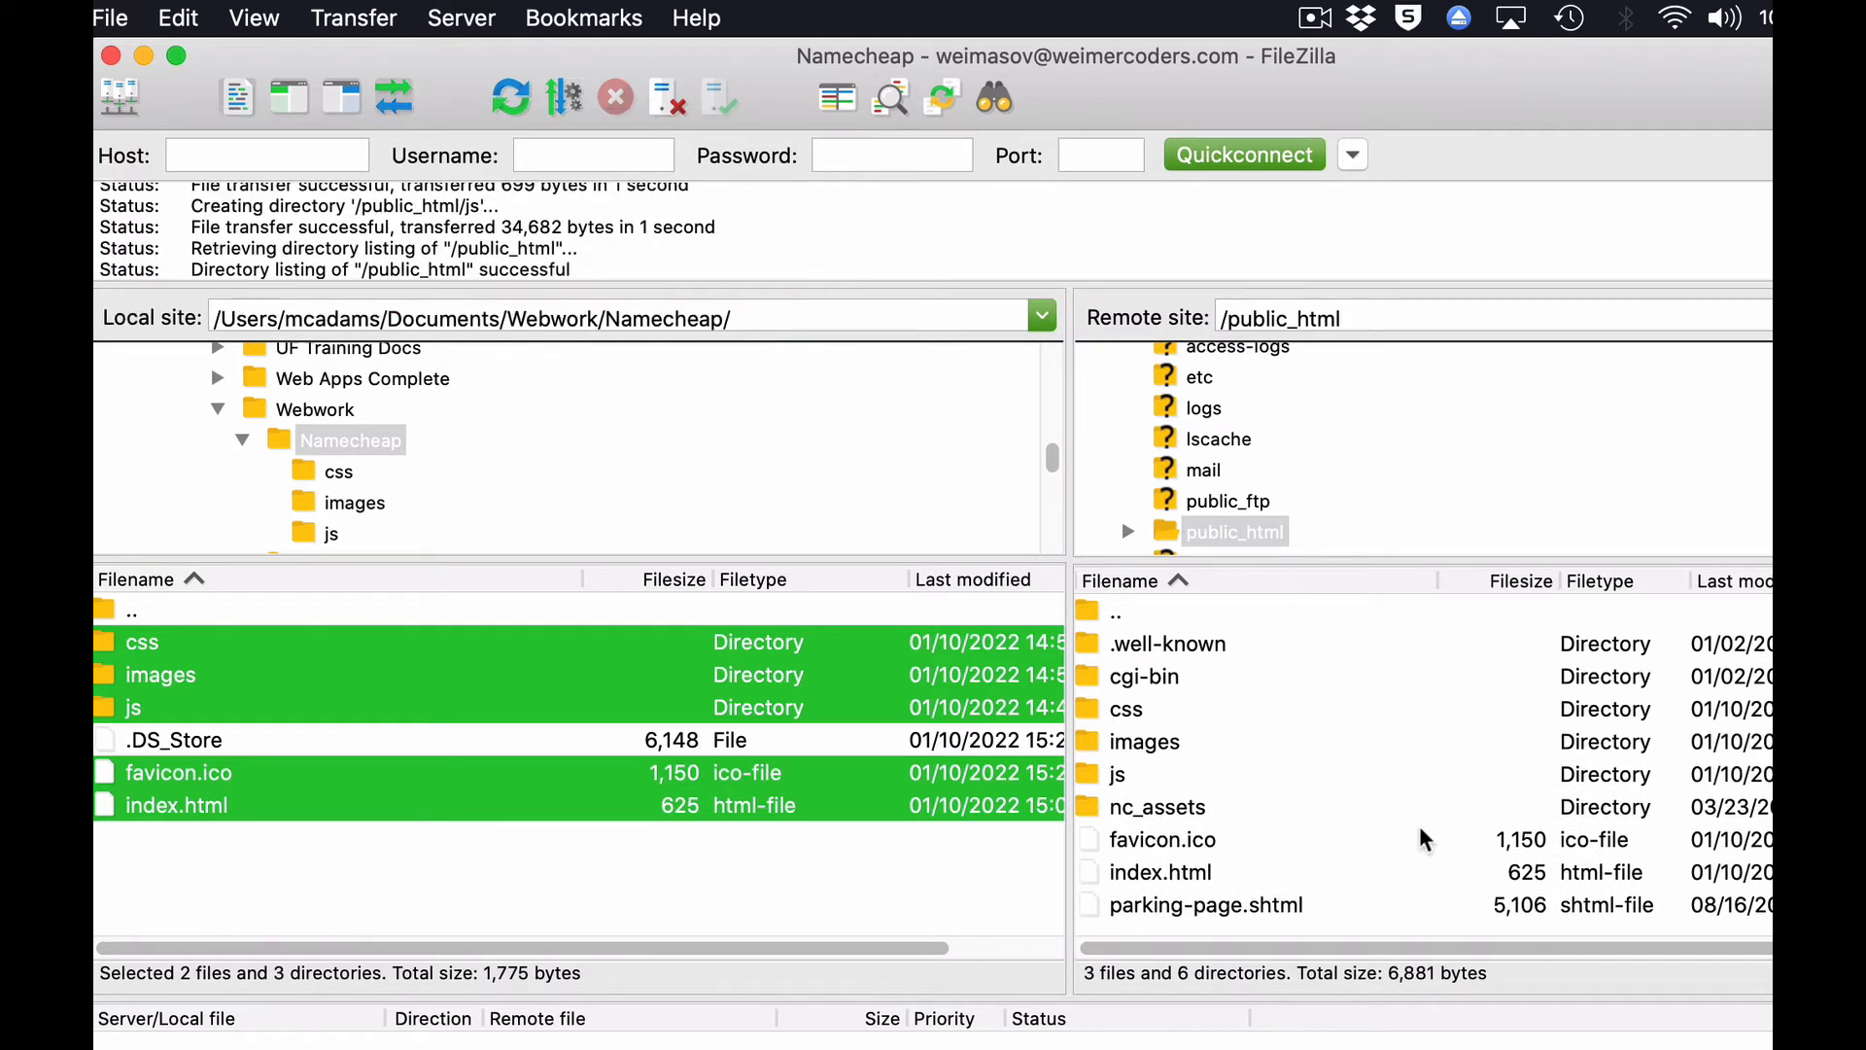
Check the uploaded index.html, favicon.ico, css, images and js items in the remote public_html folder.
{"action": "left_click", "coordinate": [1165, 884]}
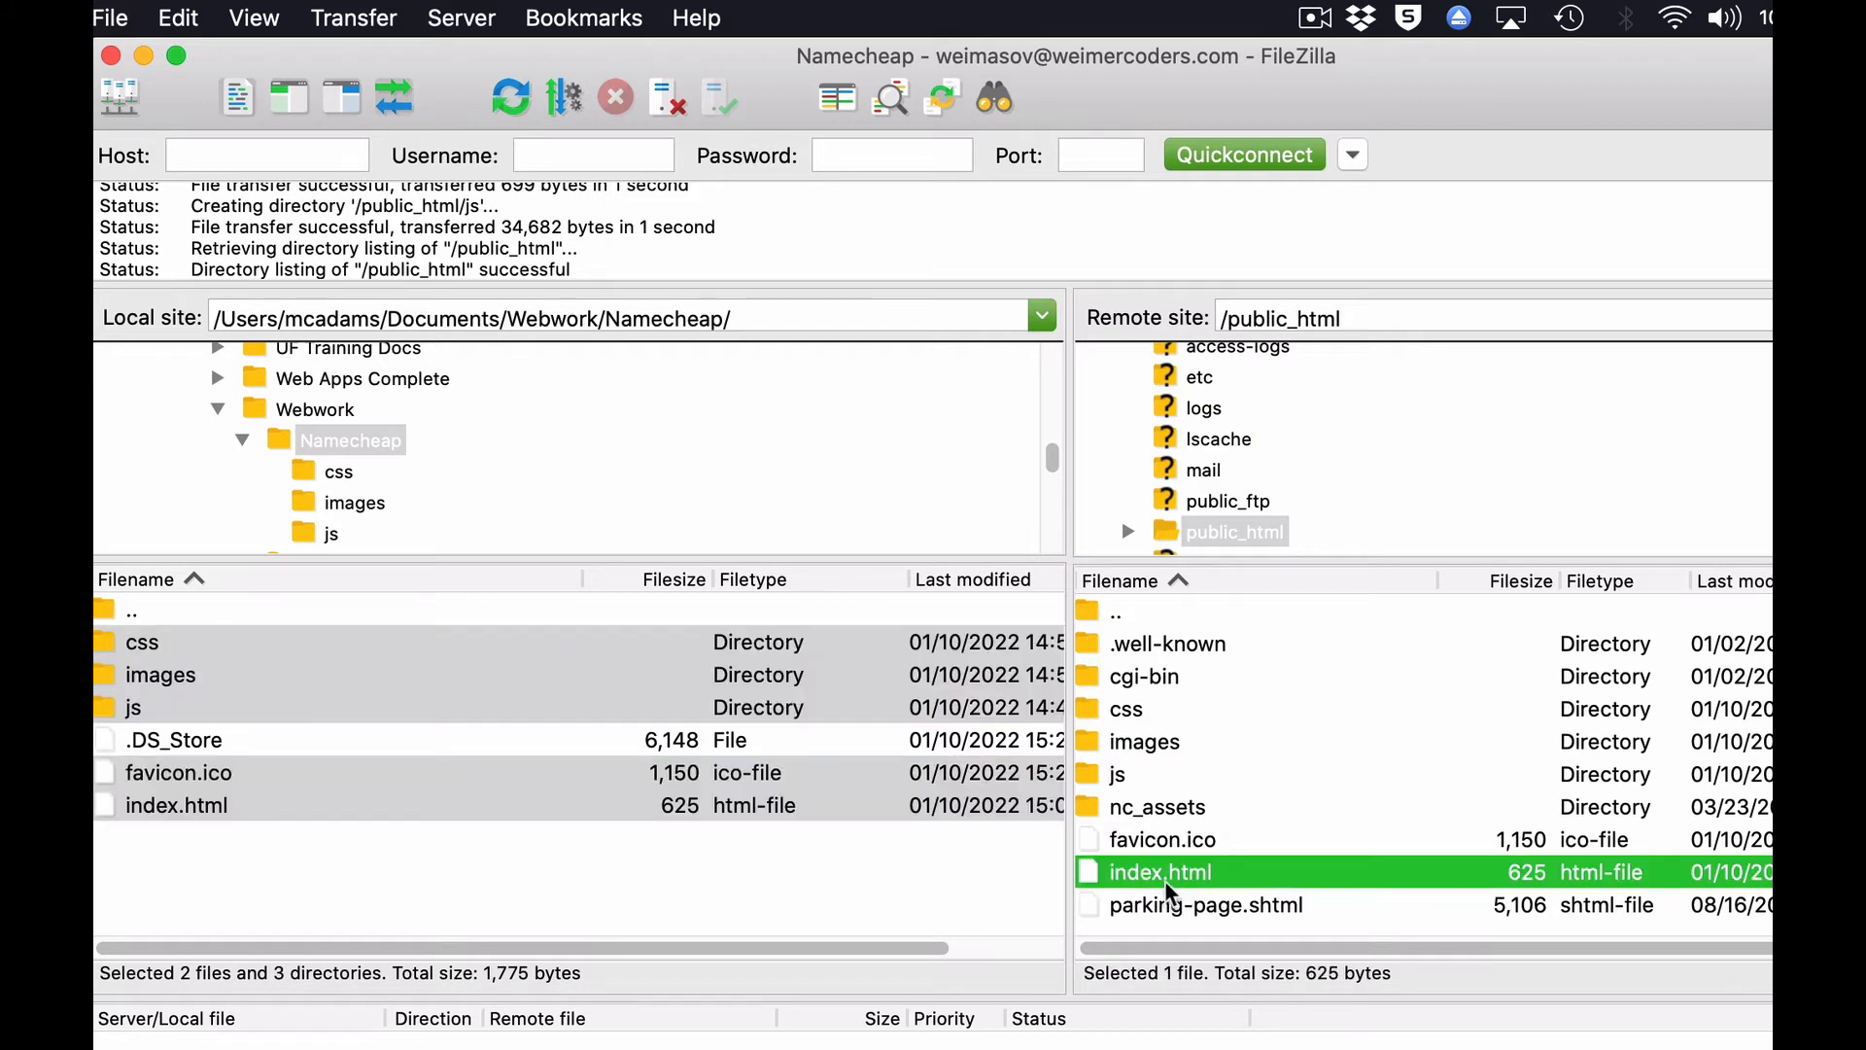
{"action": "left_click", "coordinate": [1196, 847]}
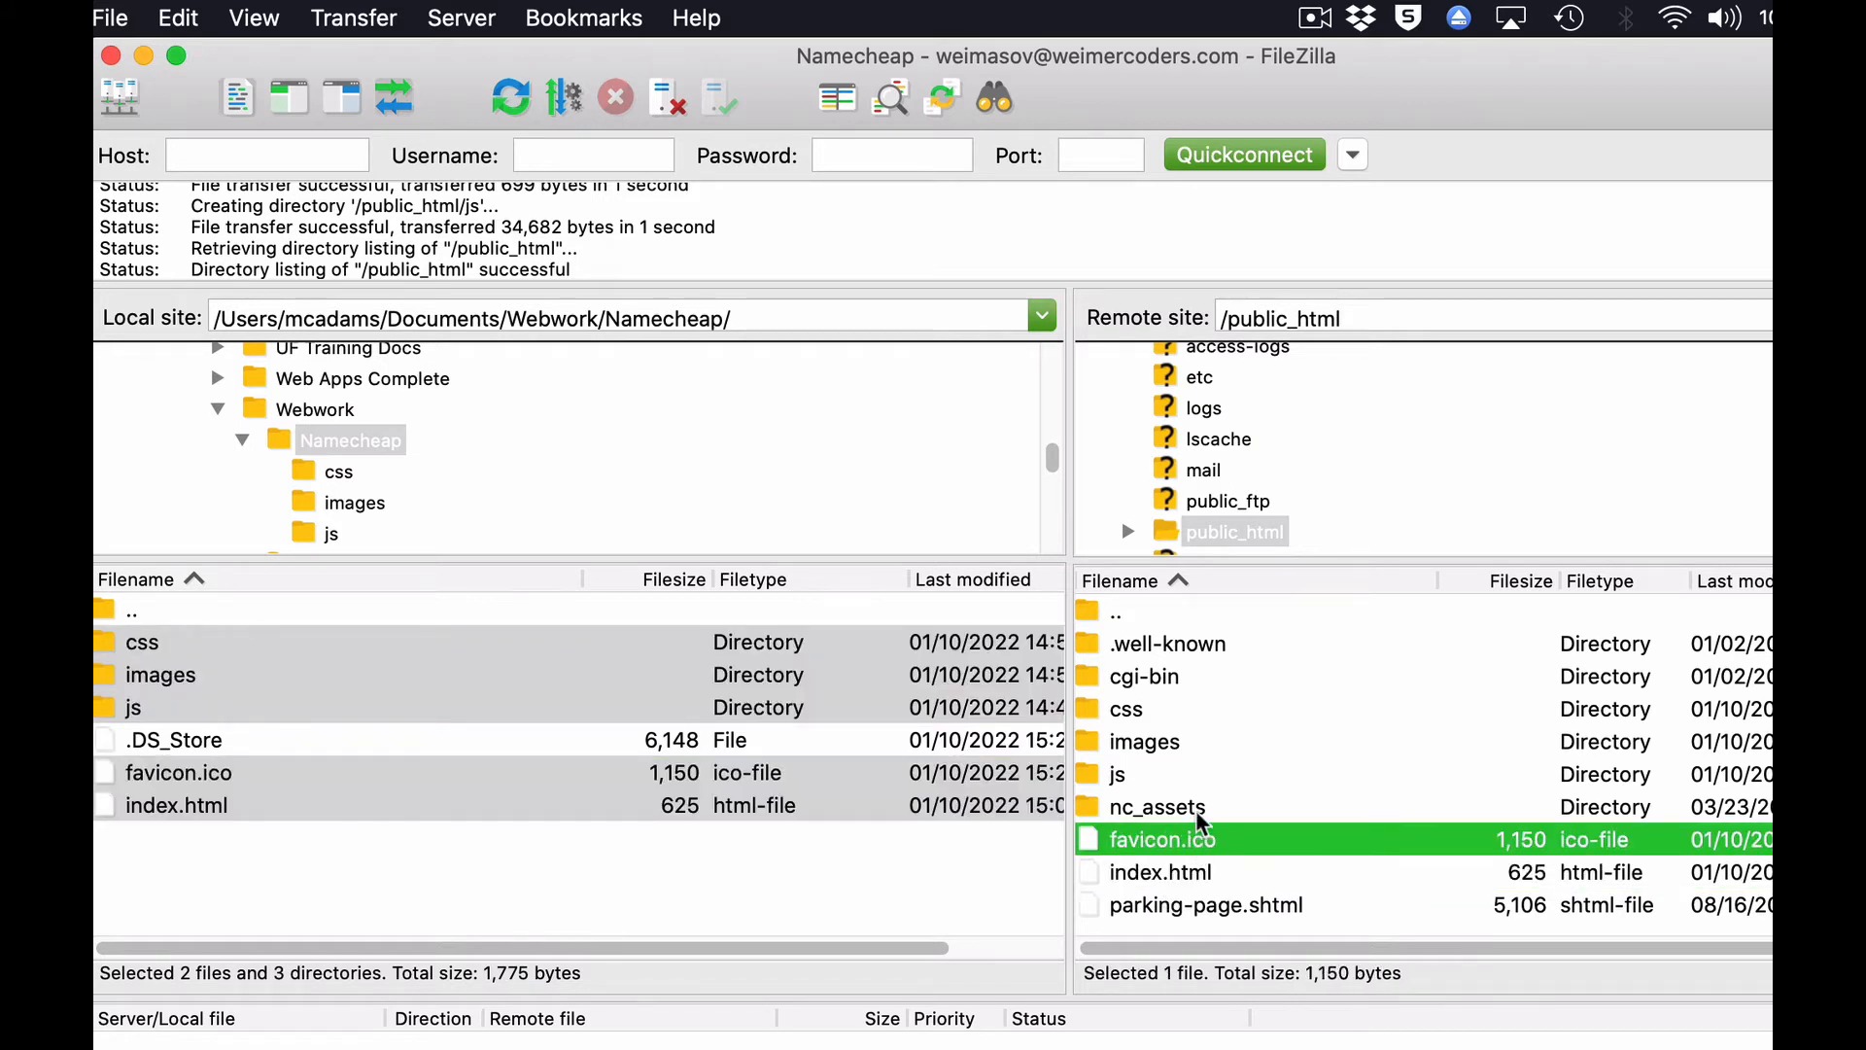
{"action": "left_click", "coordinate": [1121, 712]}
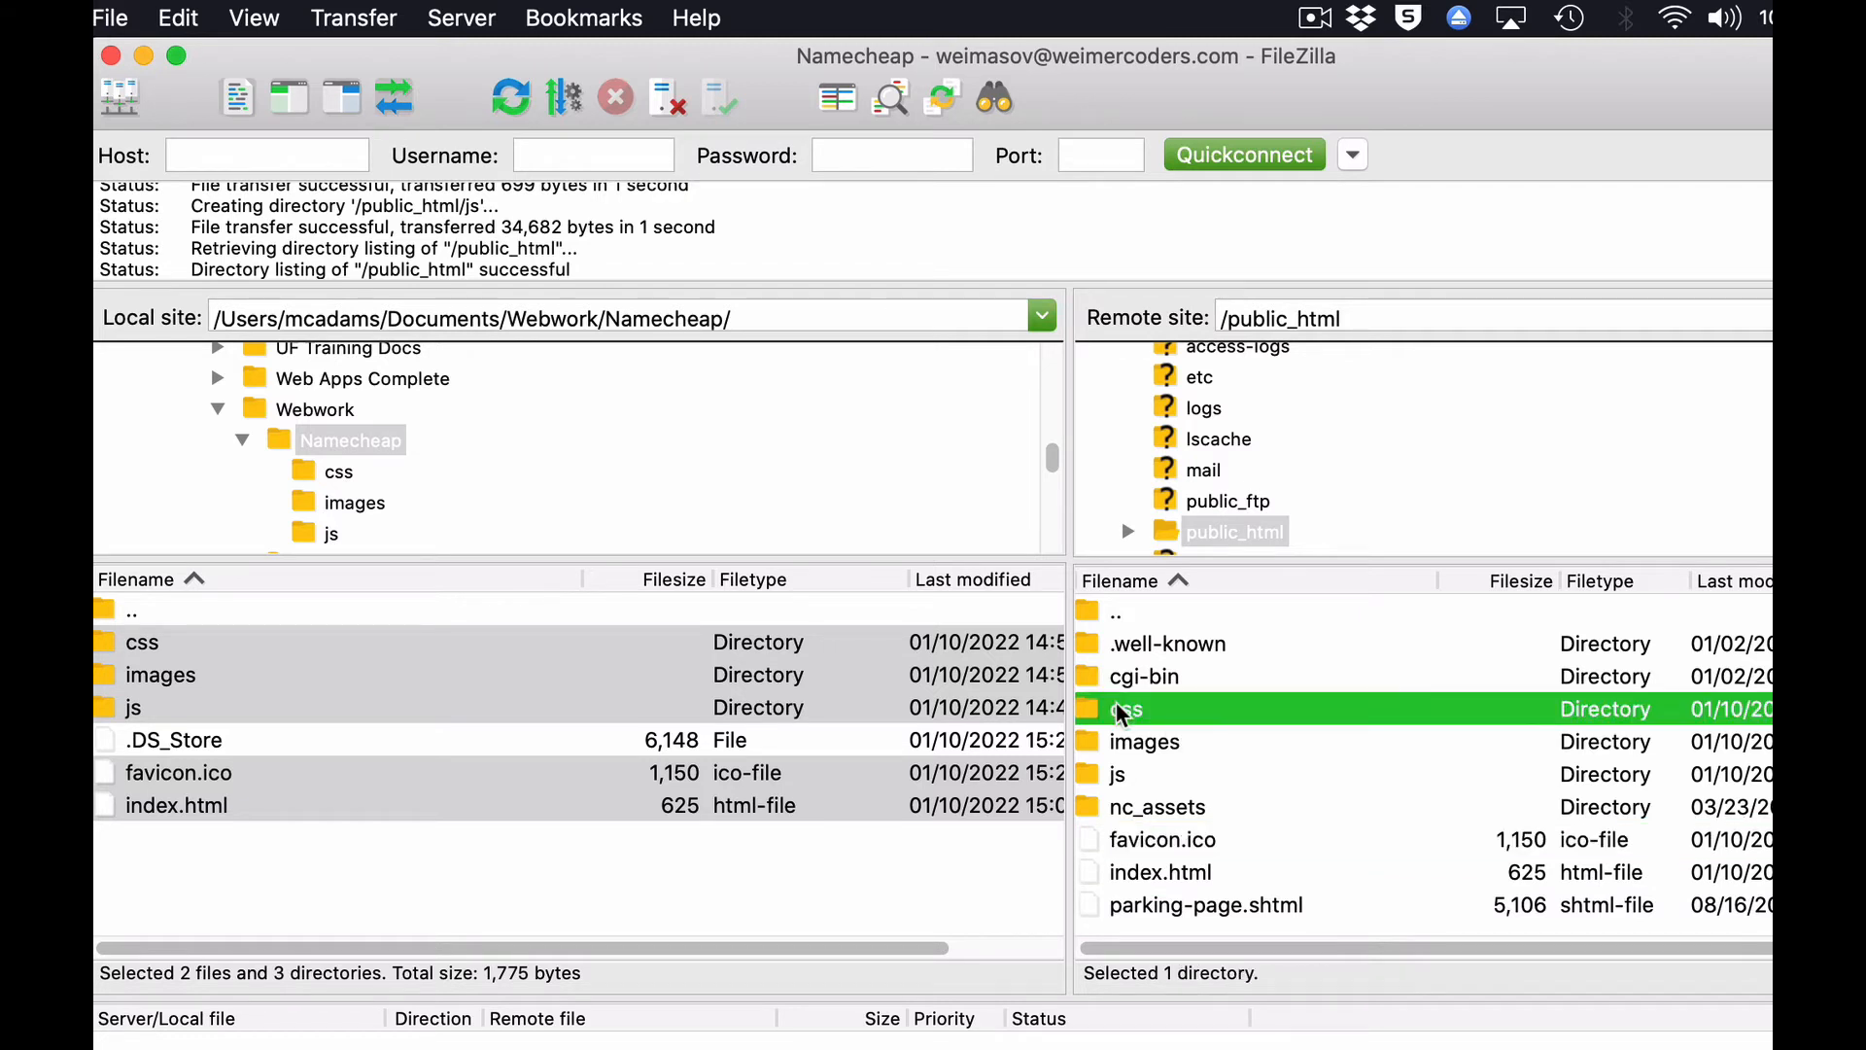
{"action": "left_click", "coordinate": [1127, 747]}
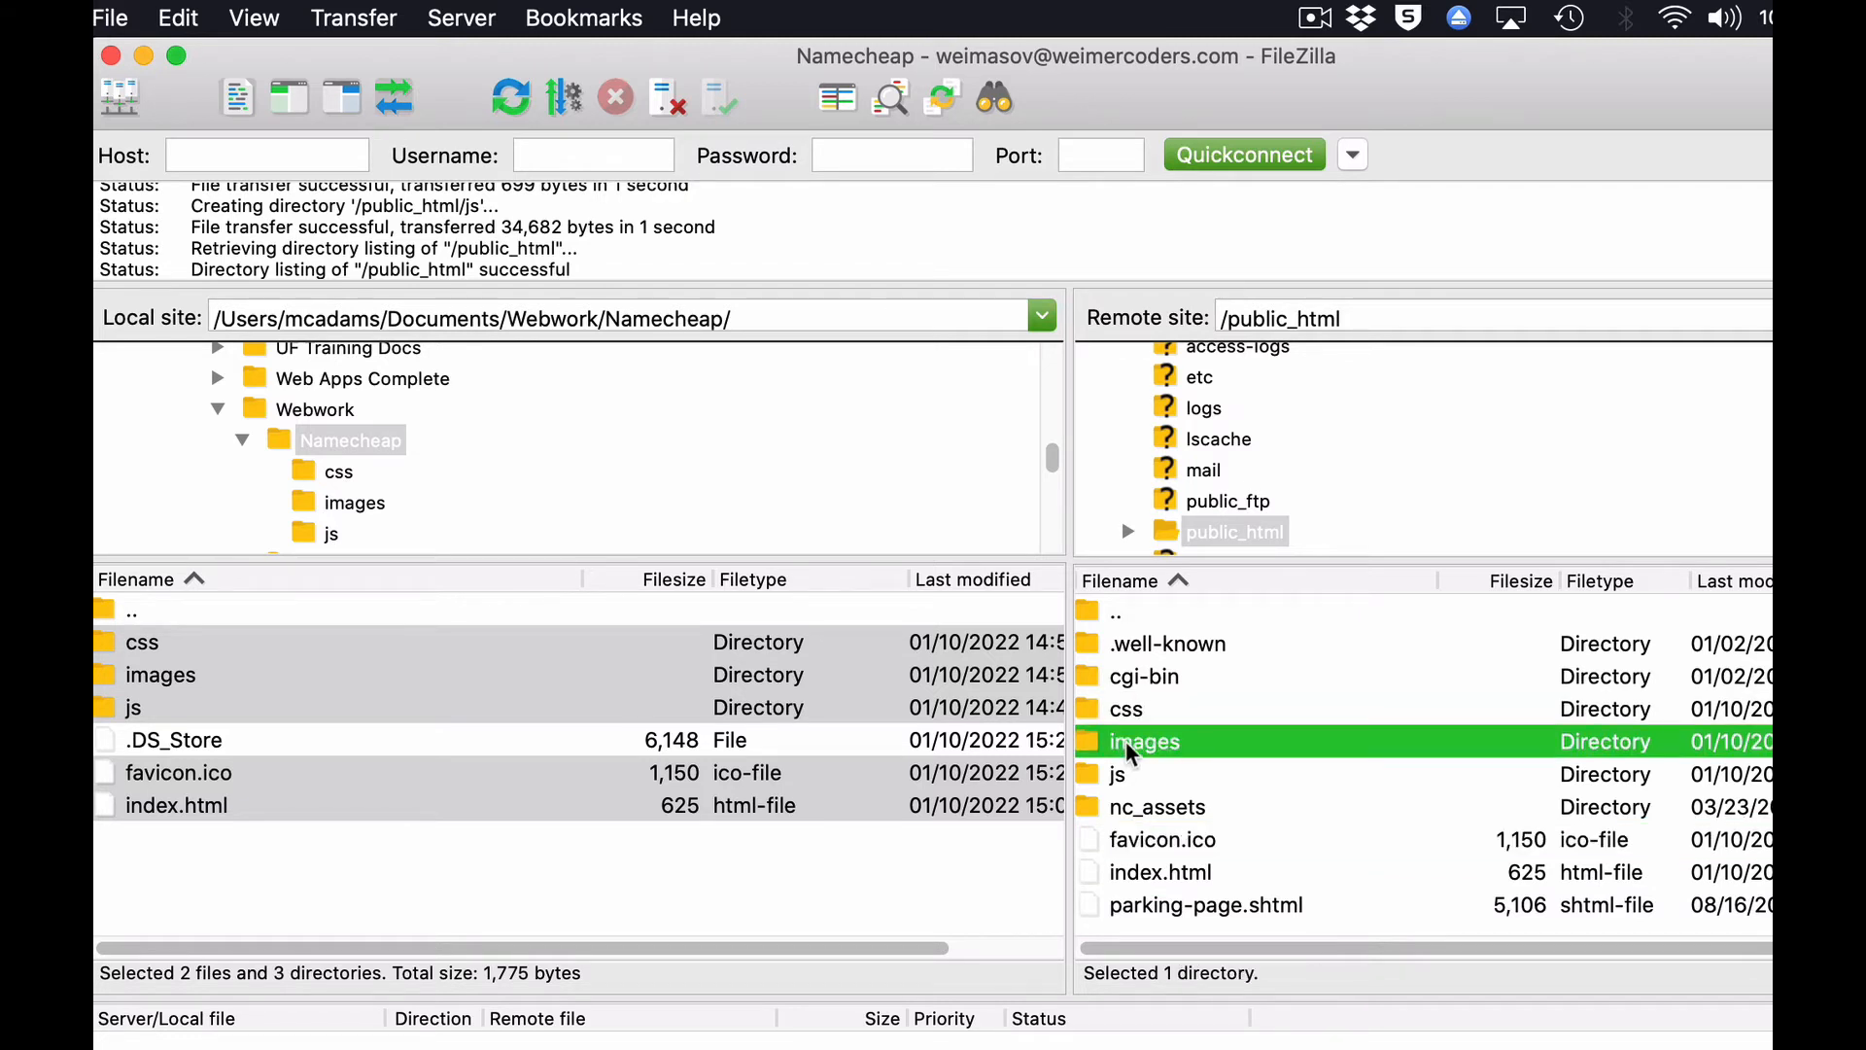
{"action": "left_click", "coordinate": [1116, 776]}
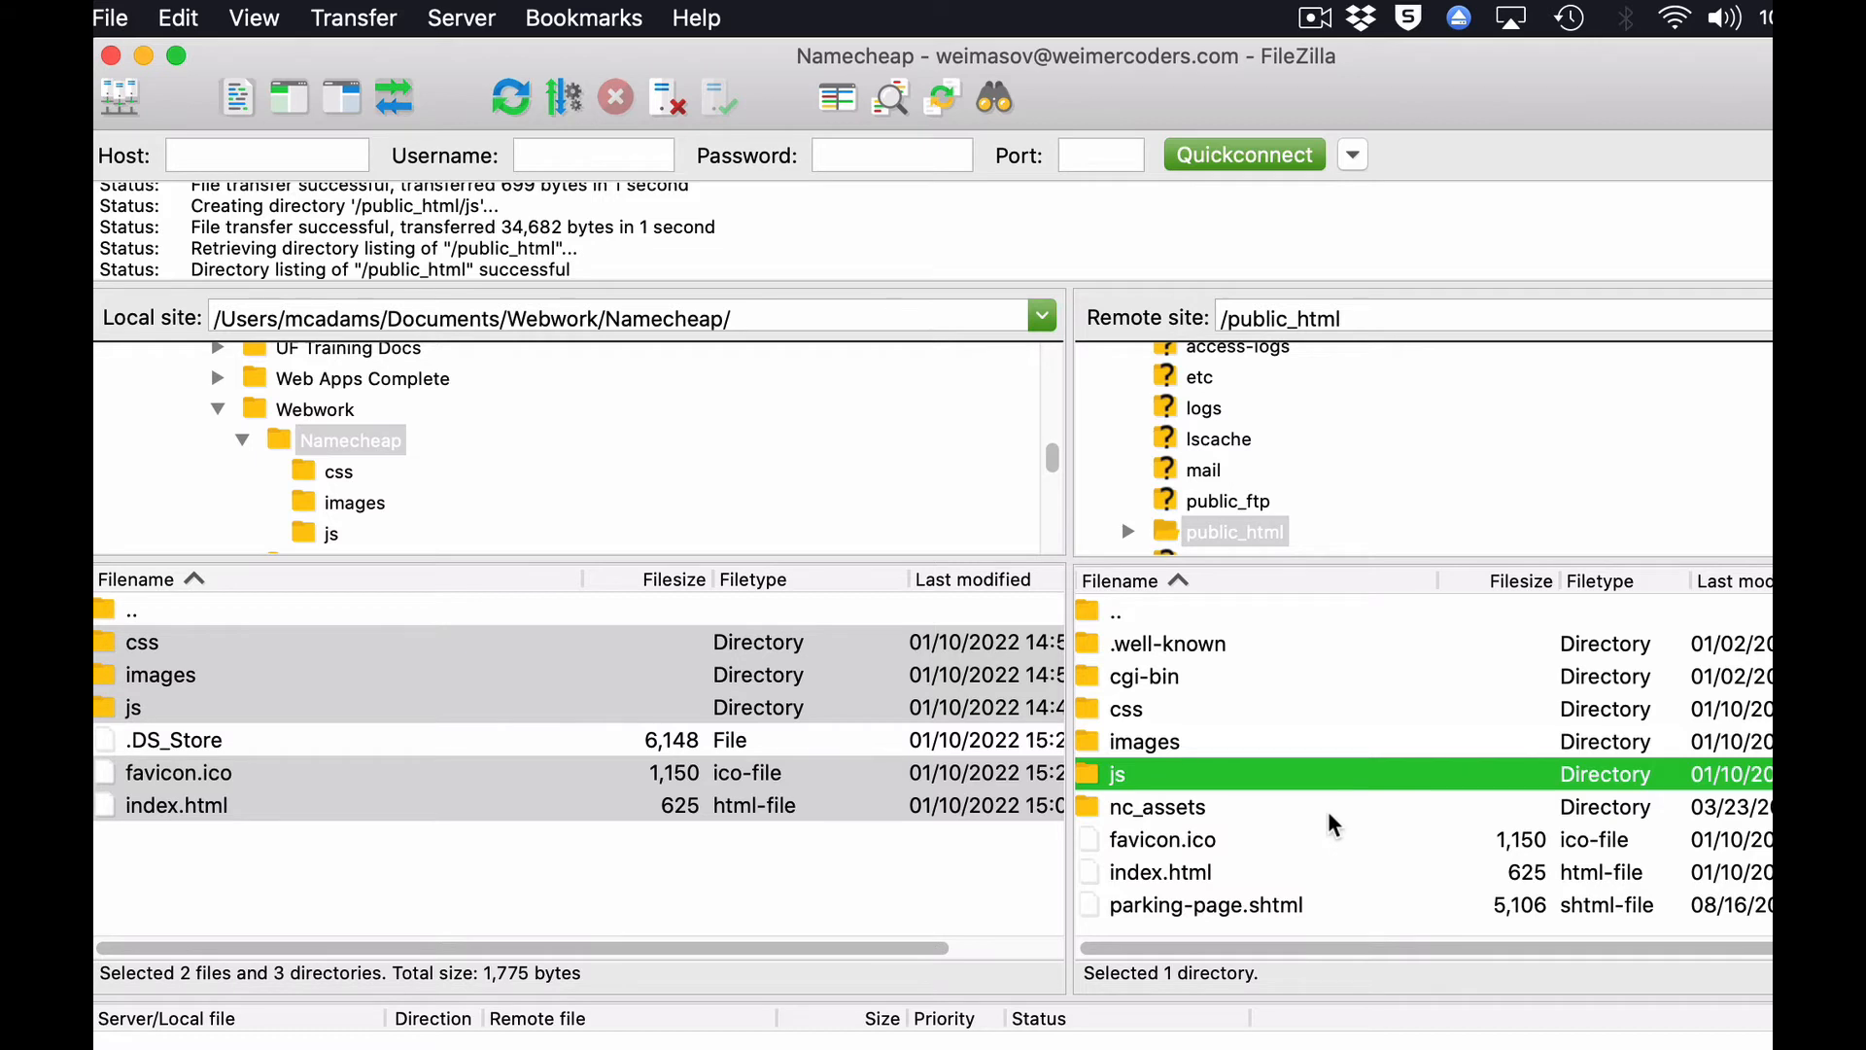
{"action": "left_click", "coordinate": [1269, 534]}
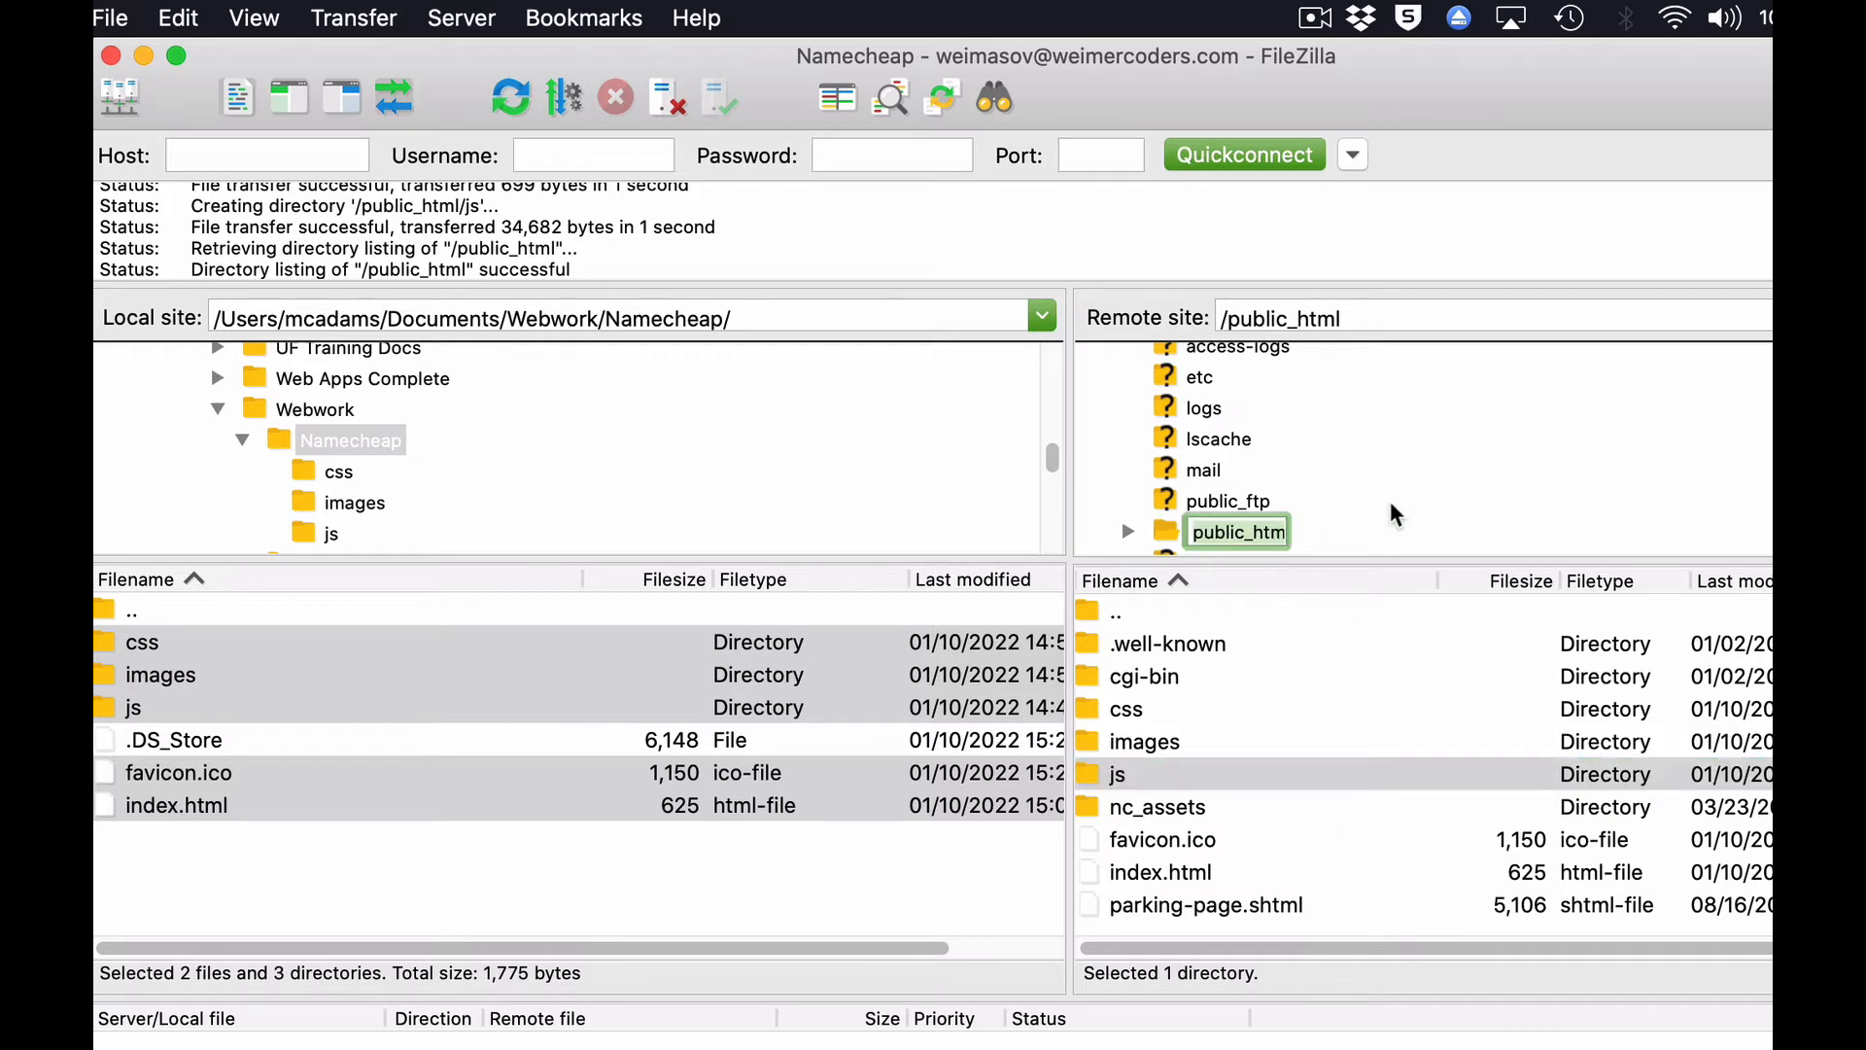
{"action": "scroll", "coordinate": [1396, 515], "scroll_direction": "down", "scroll_amount": 2}
{"action": "left_click", "coordinate": [1175, 469]}
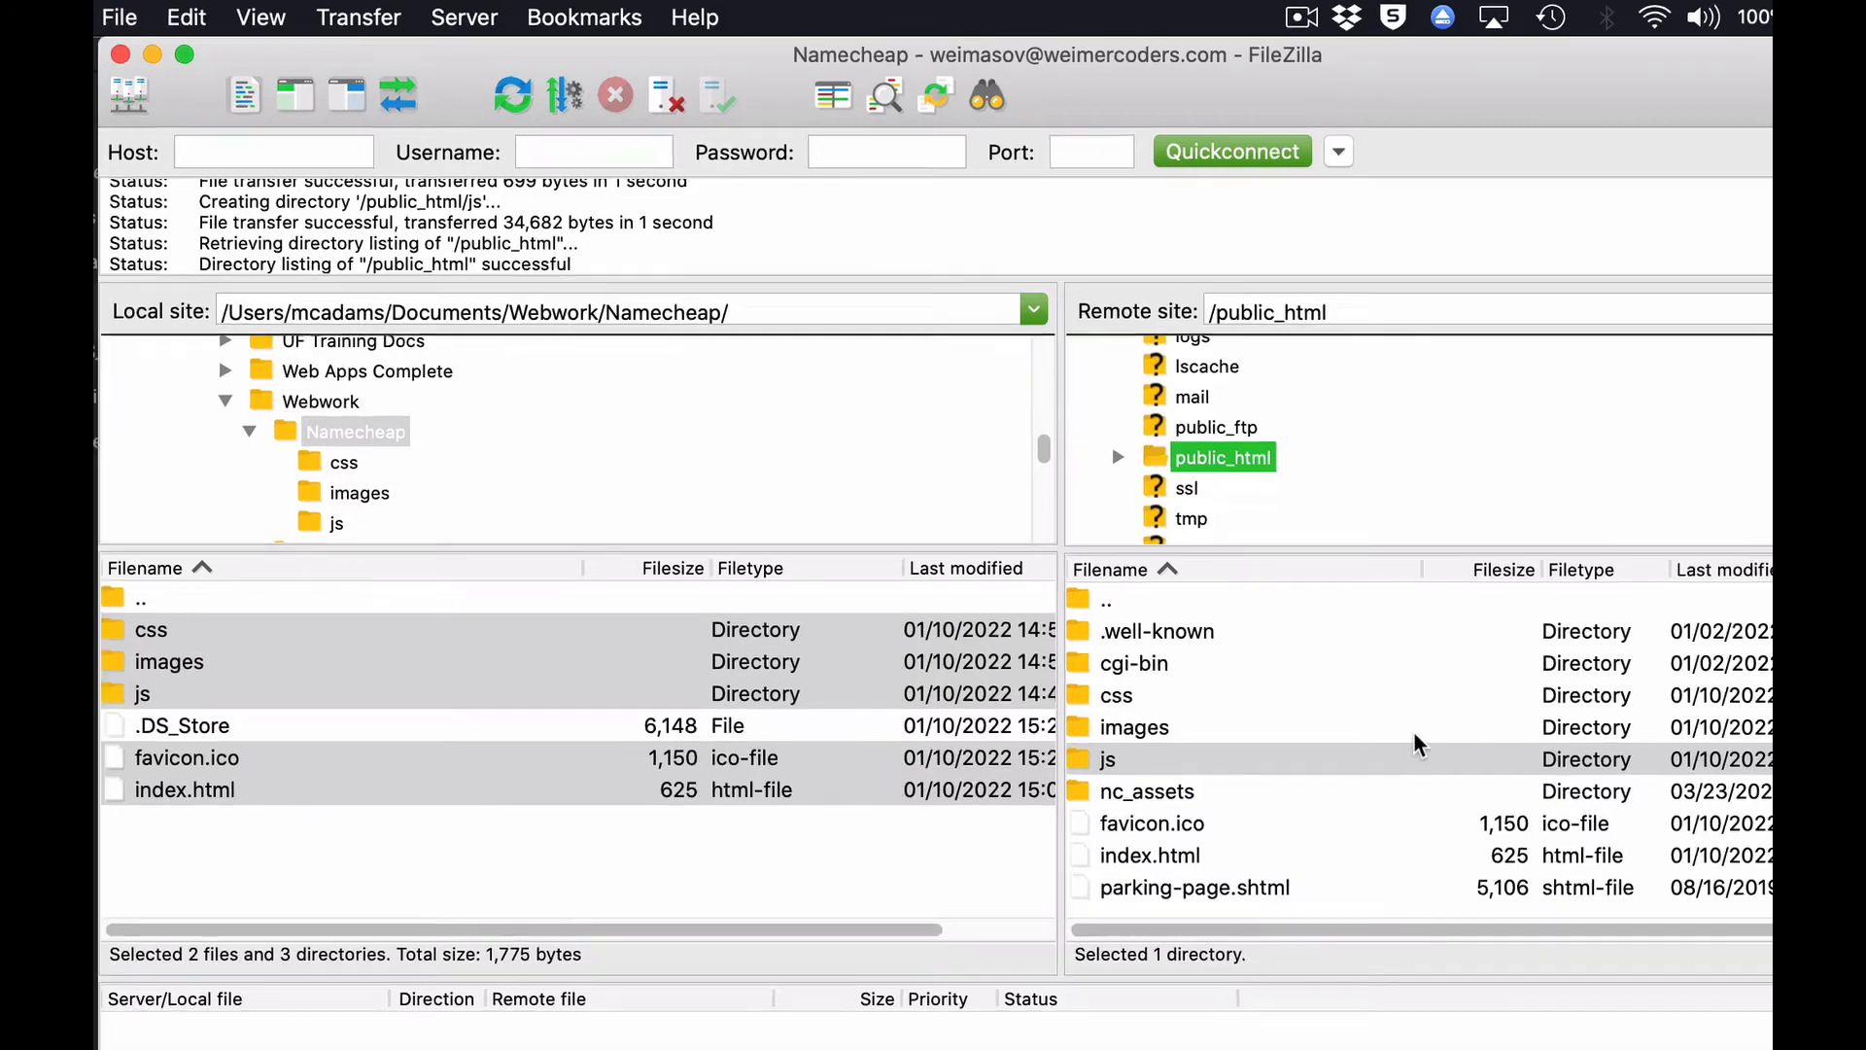
Switch to Chrome, reload weimercoders.com and check the "Go Gators!" text on the published index page.
{"action": "key", "text": "super+Tab"}
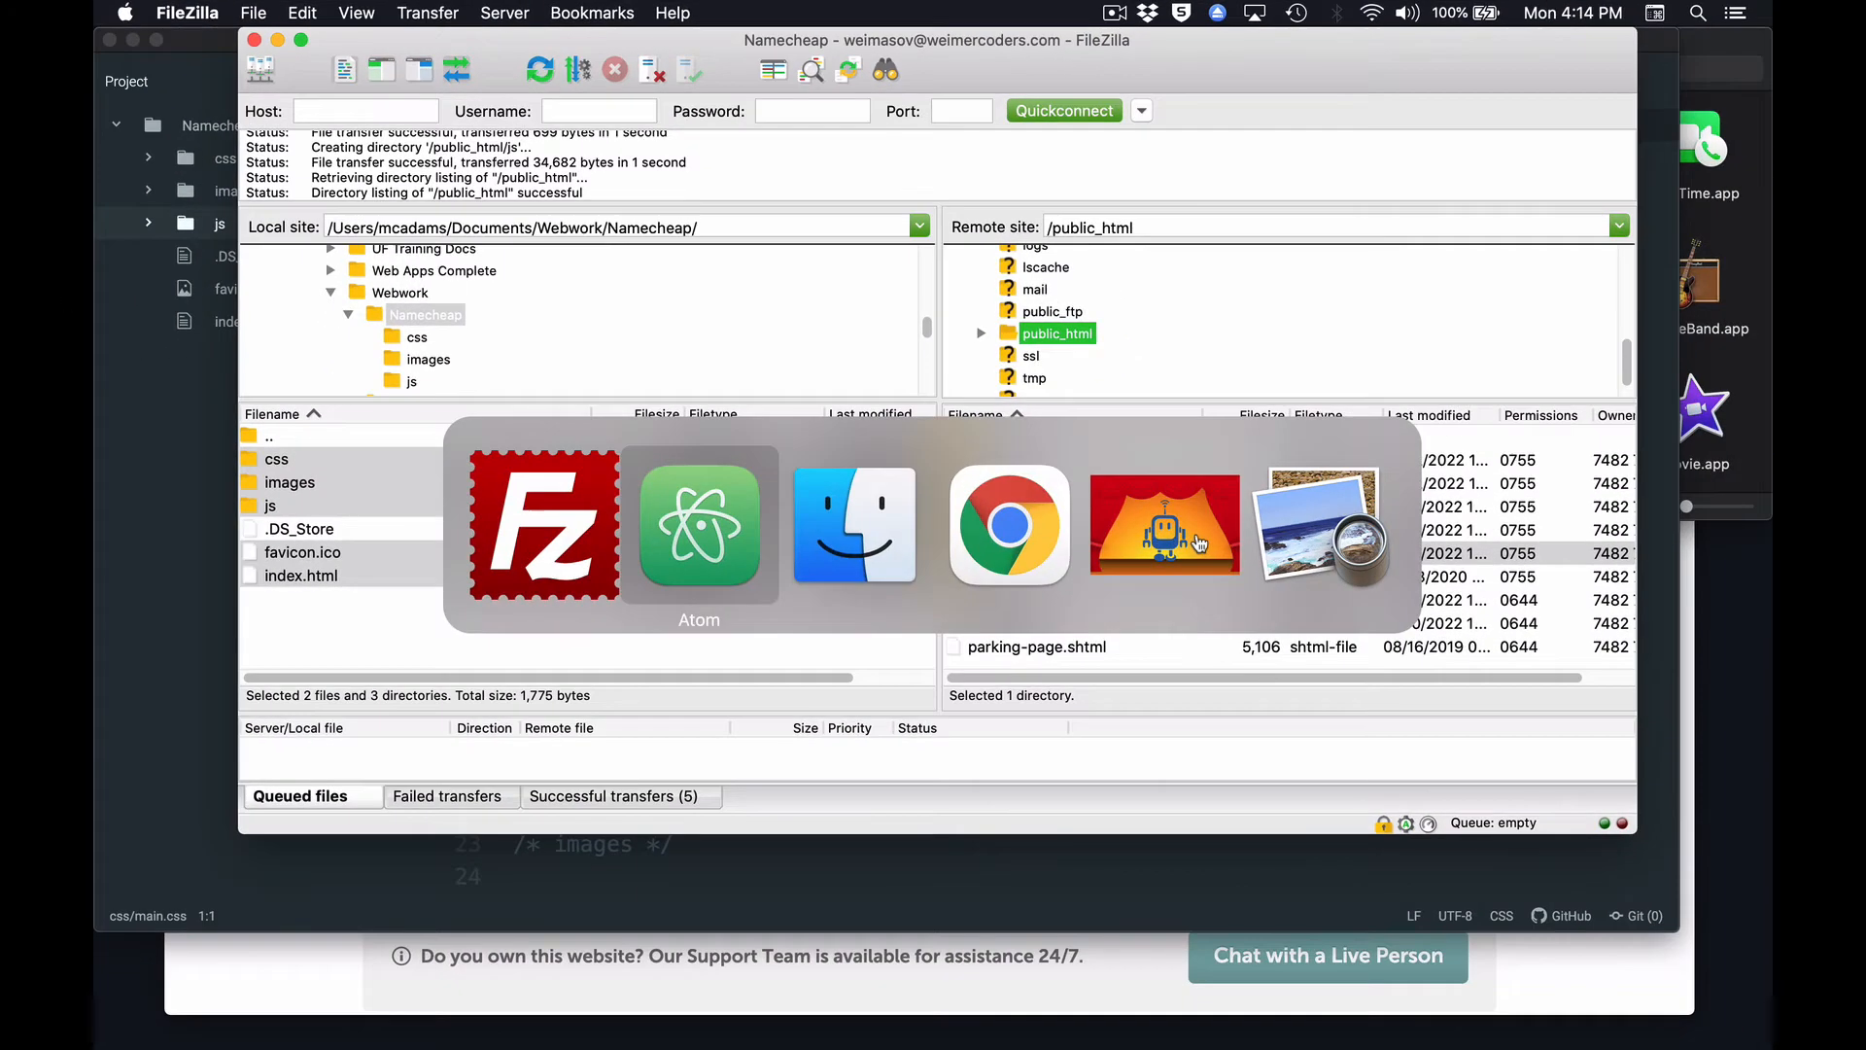
{"action": "key", "text": "super+Tab"}
{"action": "key", "text": "super+Tab"}
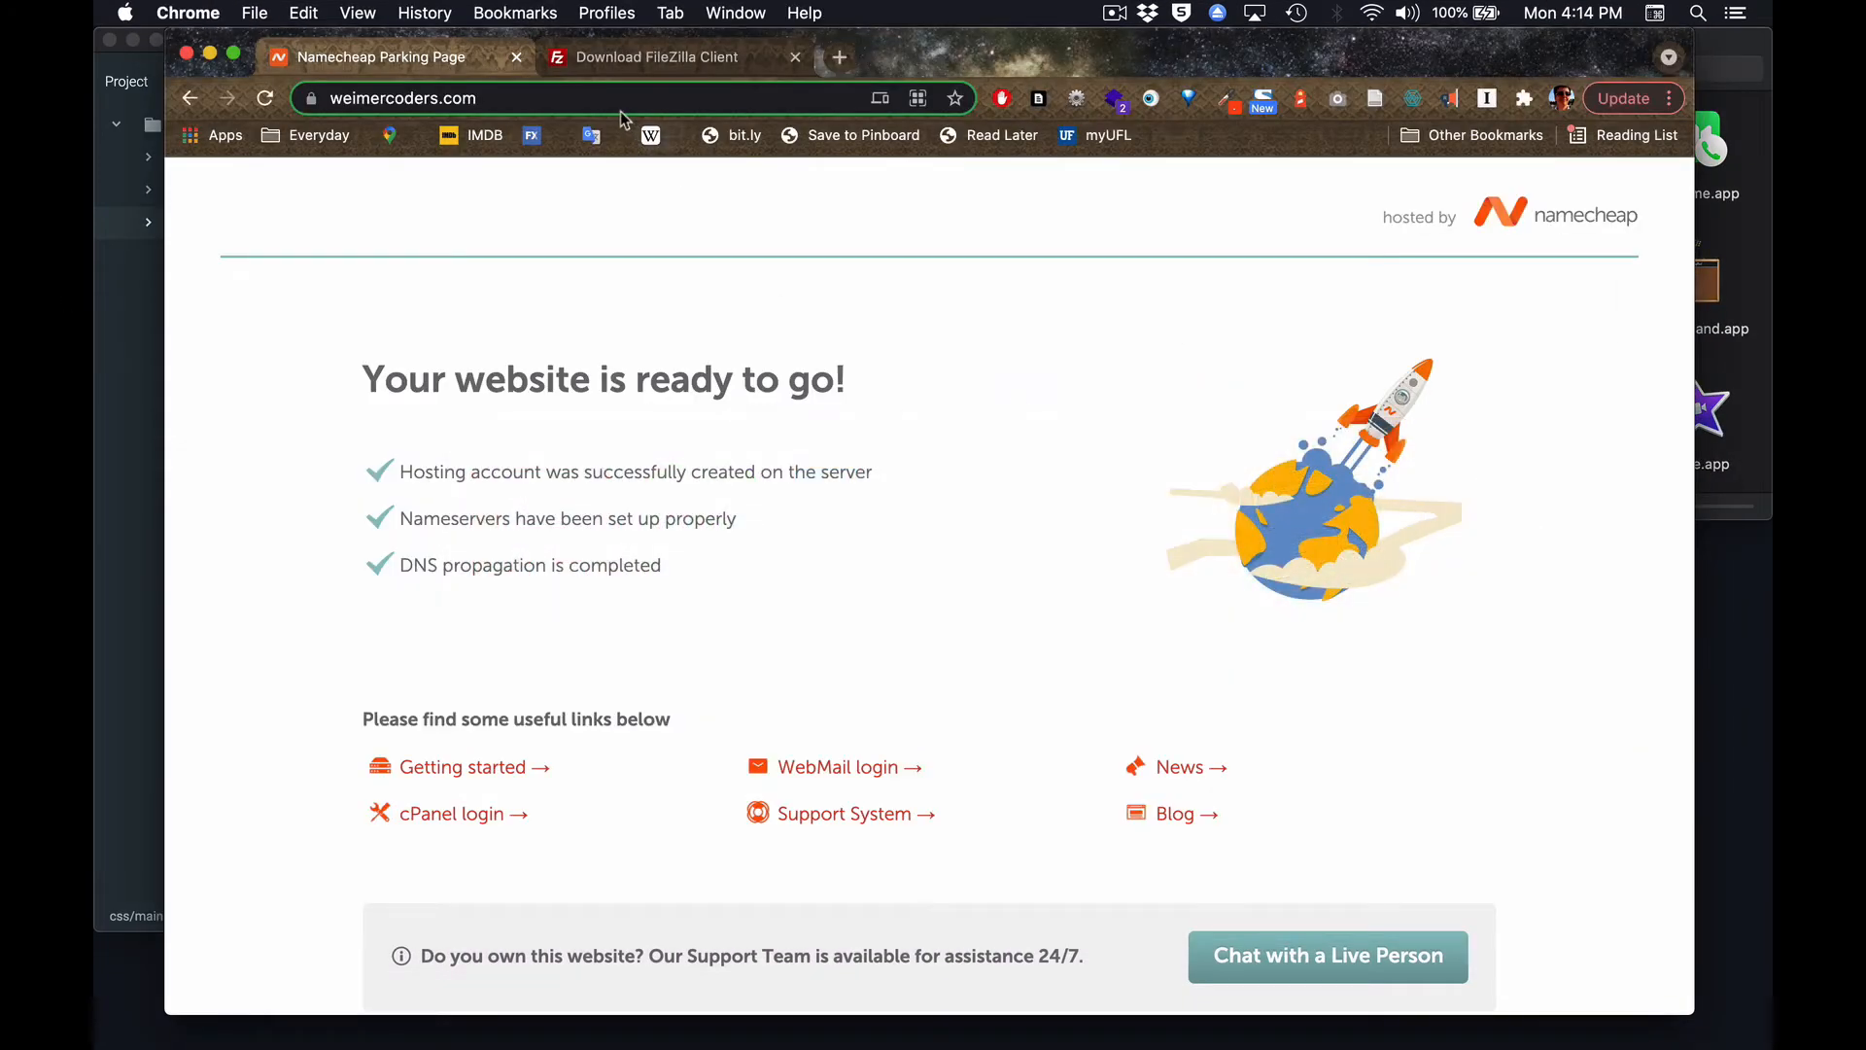
{"action": "left_click", "coordinate": [266, 98]}
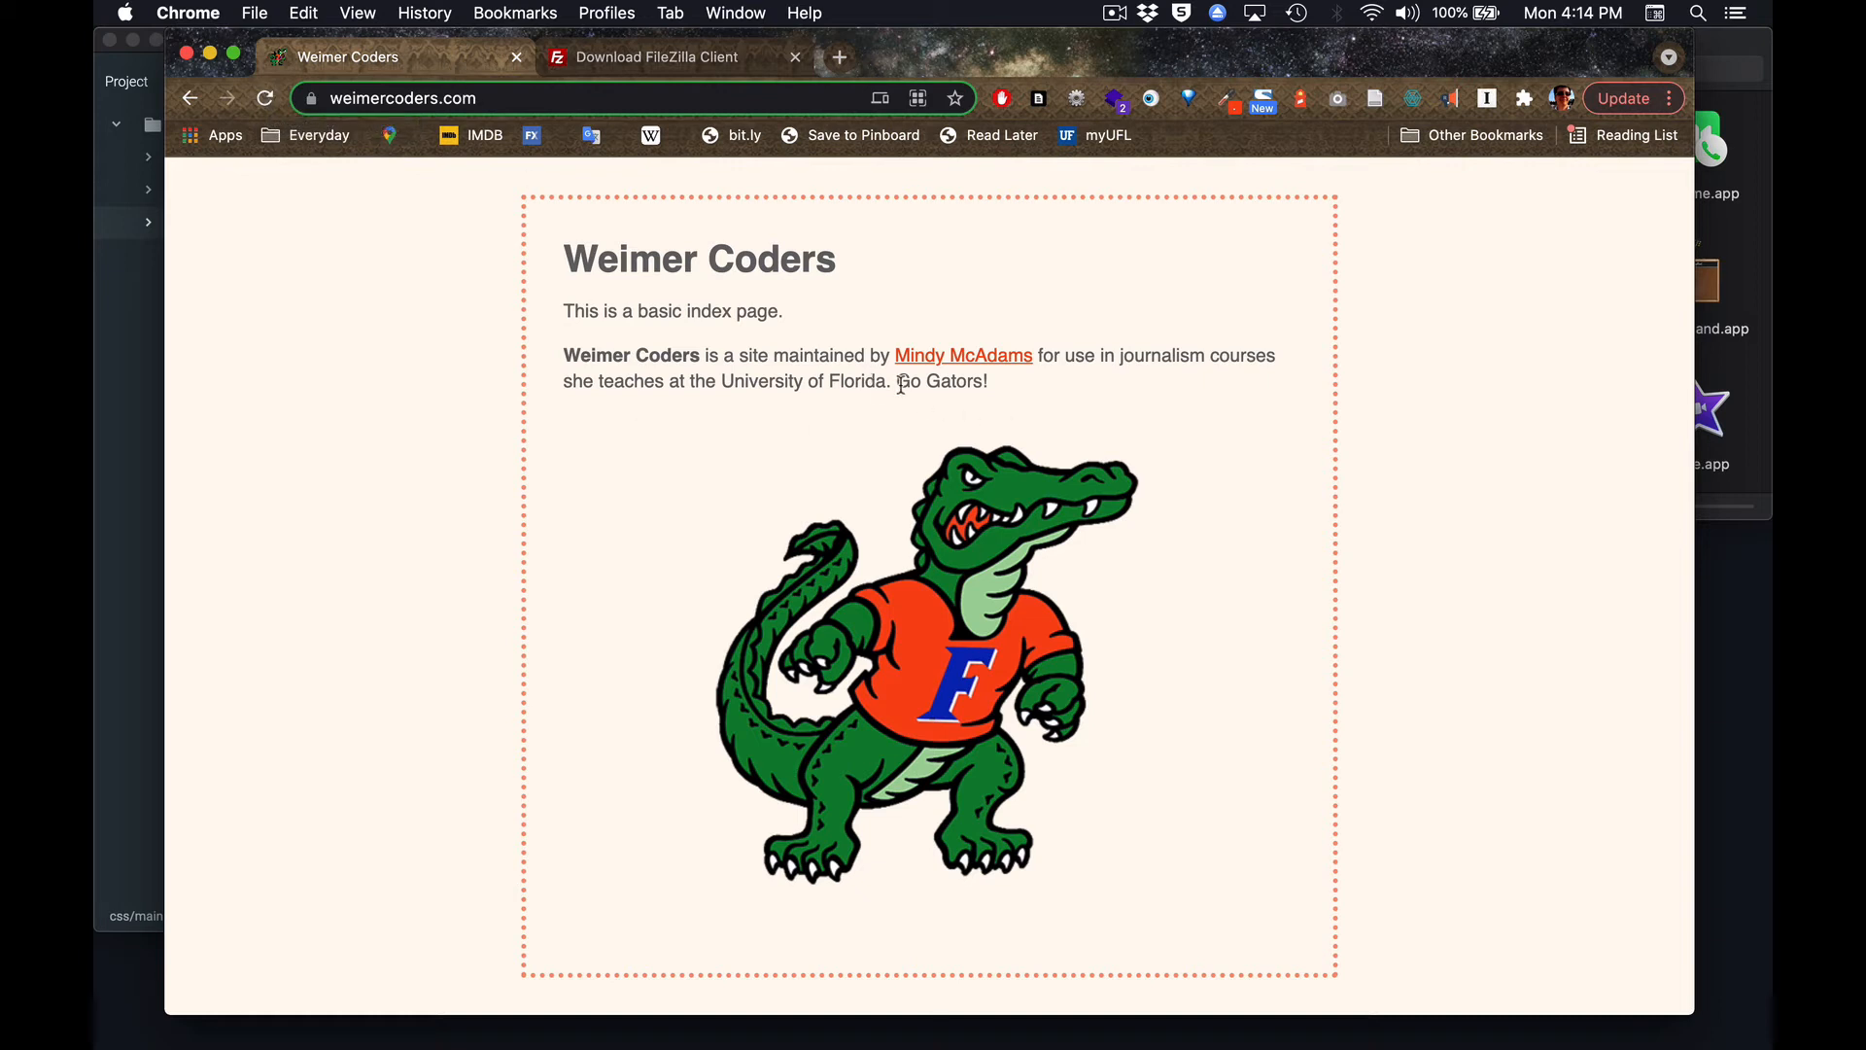
{"action": "left_click_drag", "start_coordinate": [896, 382], "coordinate": [1005, 385]}
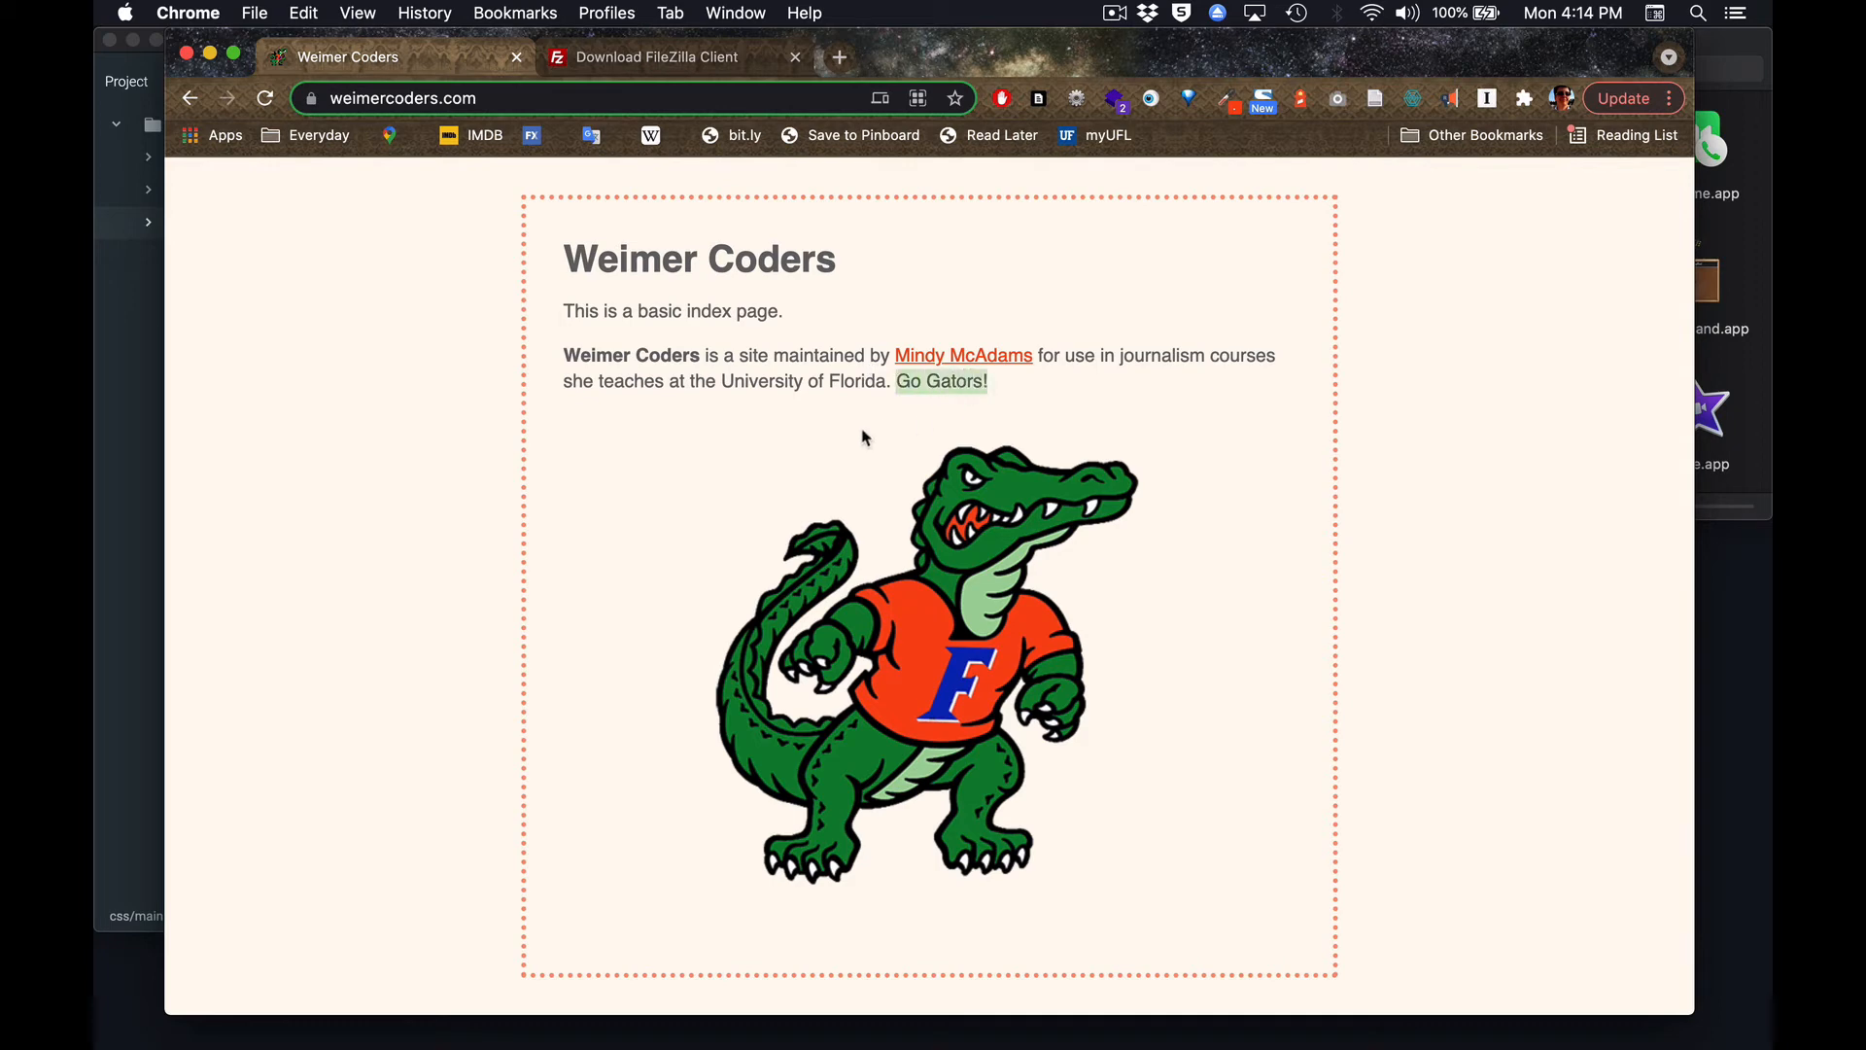
{"action": "left_click", "coordinate": [1050, 396]}
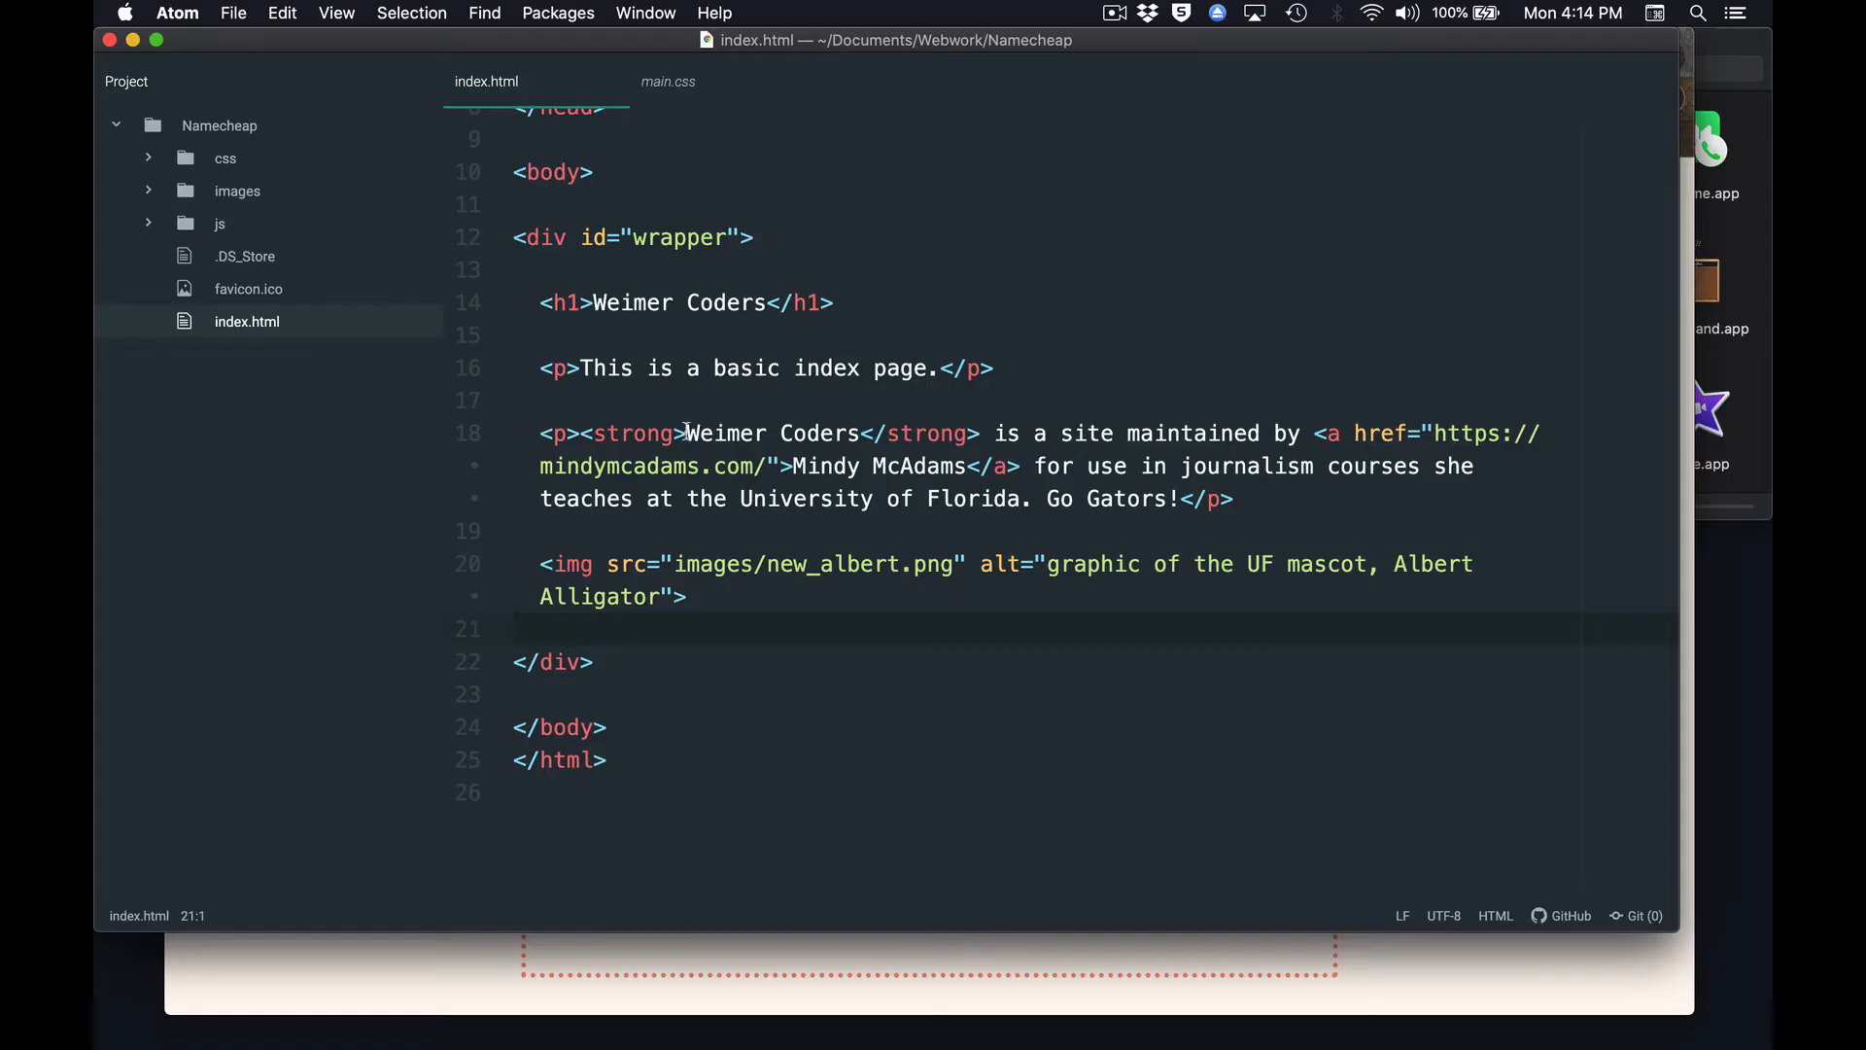
In Atom, wrap "Go Gators!" in <strong> and </strong> tags on line 18 of index.html and save the file.
{"action": "left_click_drag", "start_coordinate": [690, 432], "coordinate": [584, 431]}
{"action": "key", "text": "super+c"}
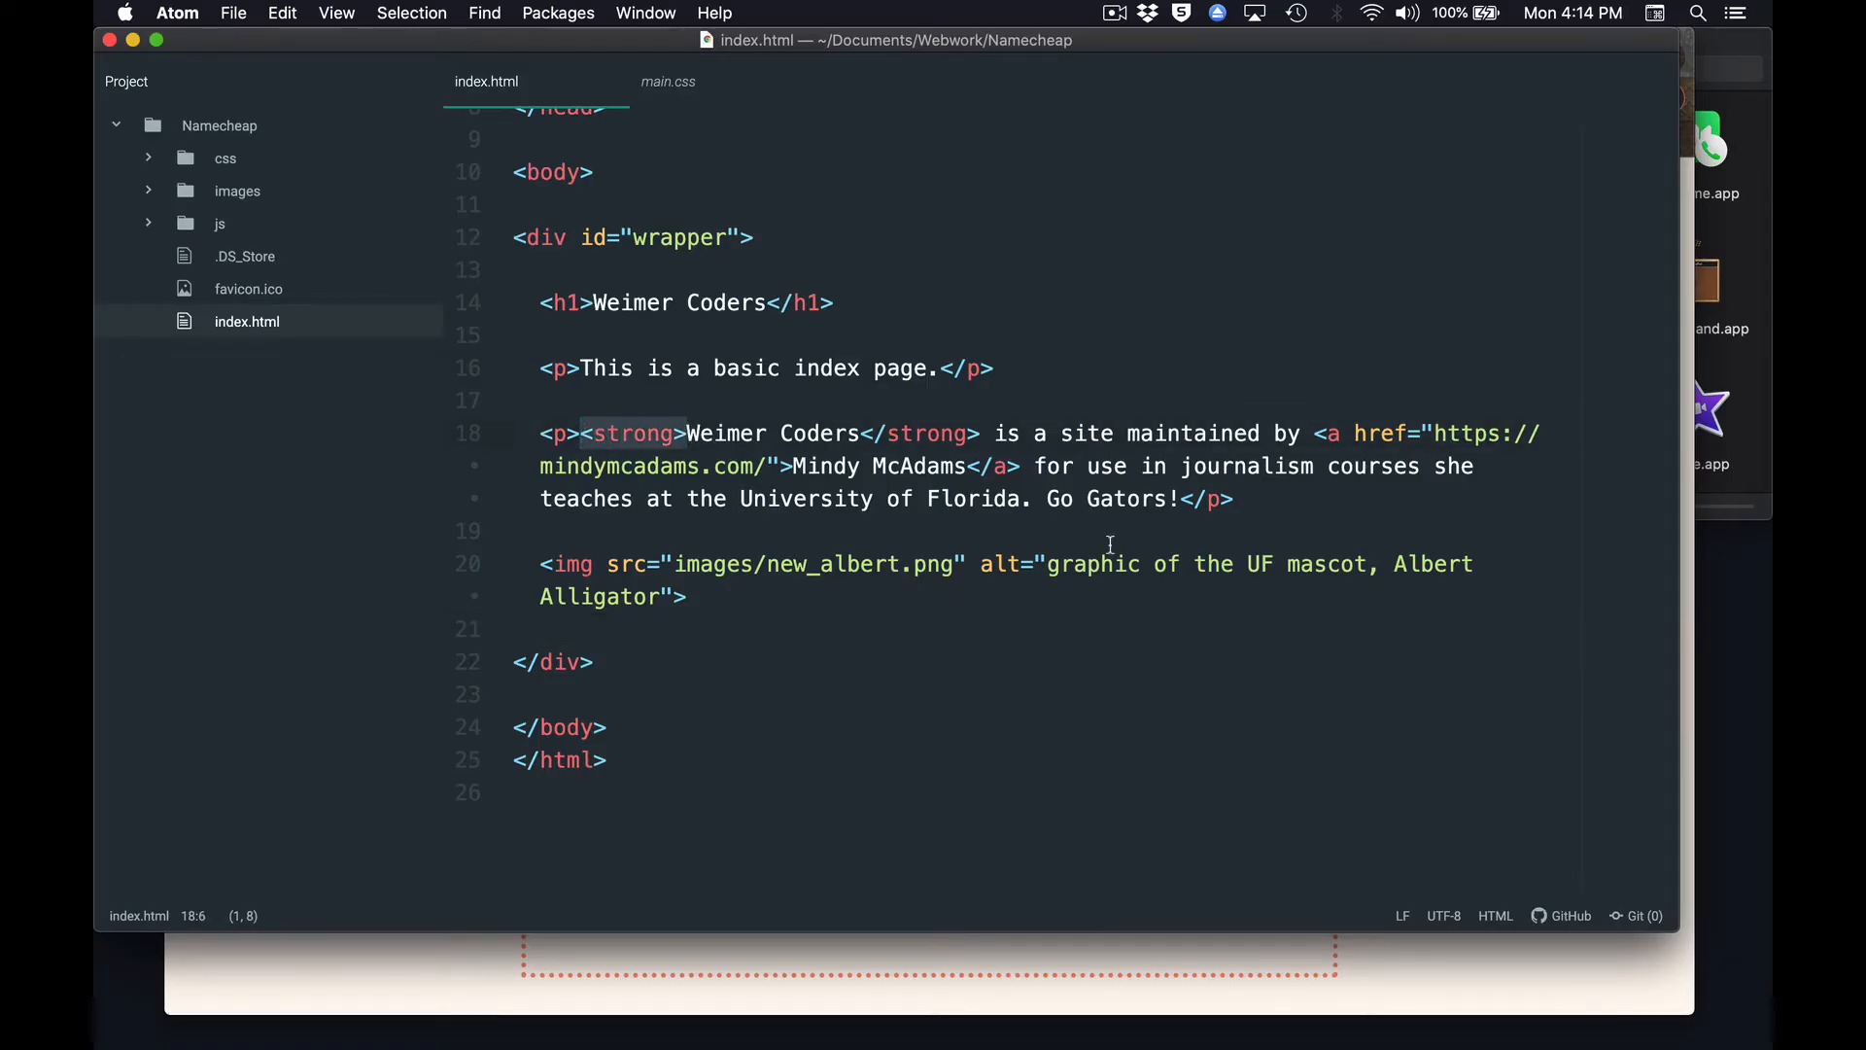
{"action": "left_click", "coordinate": [1050, 496]}
{"action": "key", "text": "super+v"}
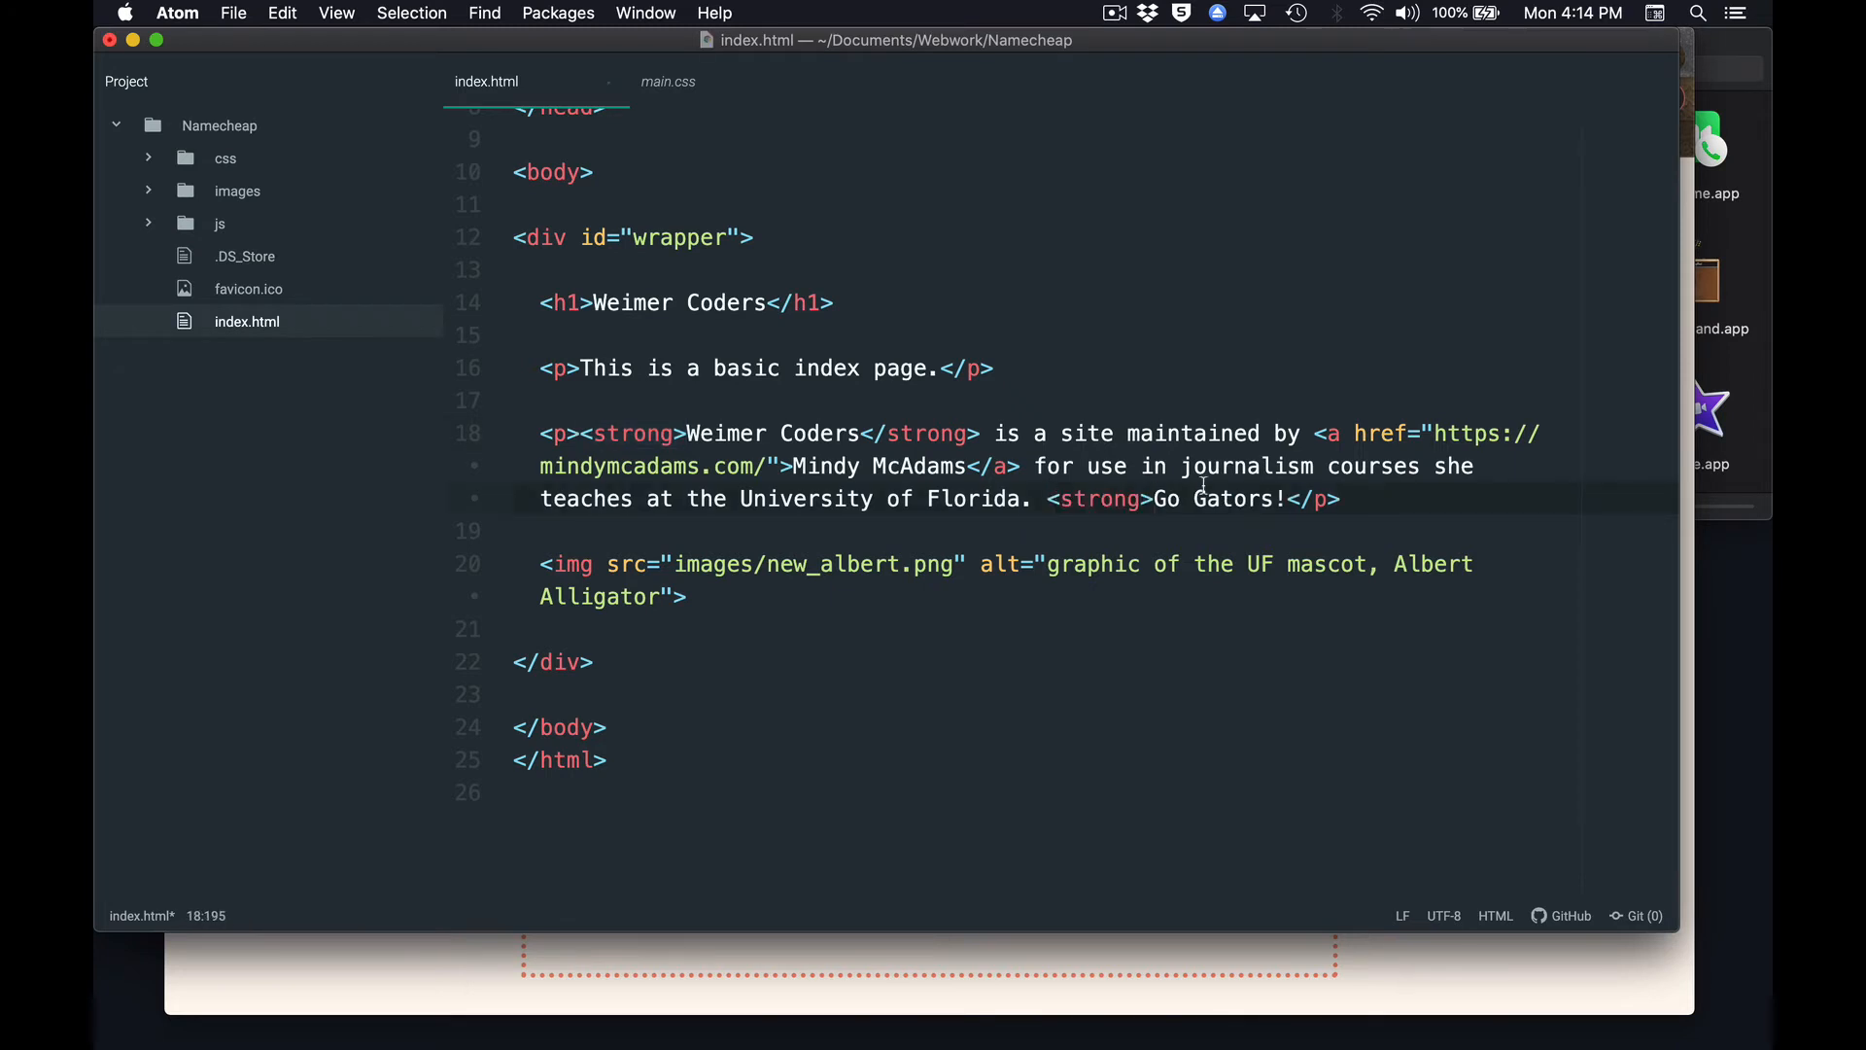
{"action": "left_click", "coordinate": [1288, 498]}
{"action": "key", "text": "super+v"}
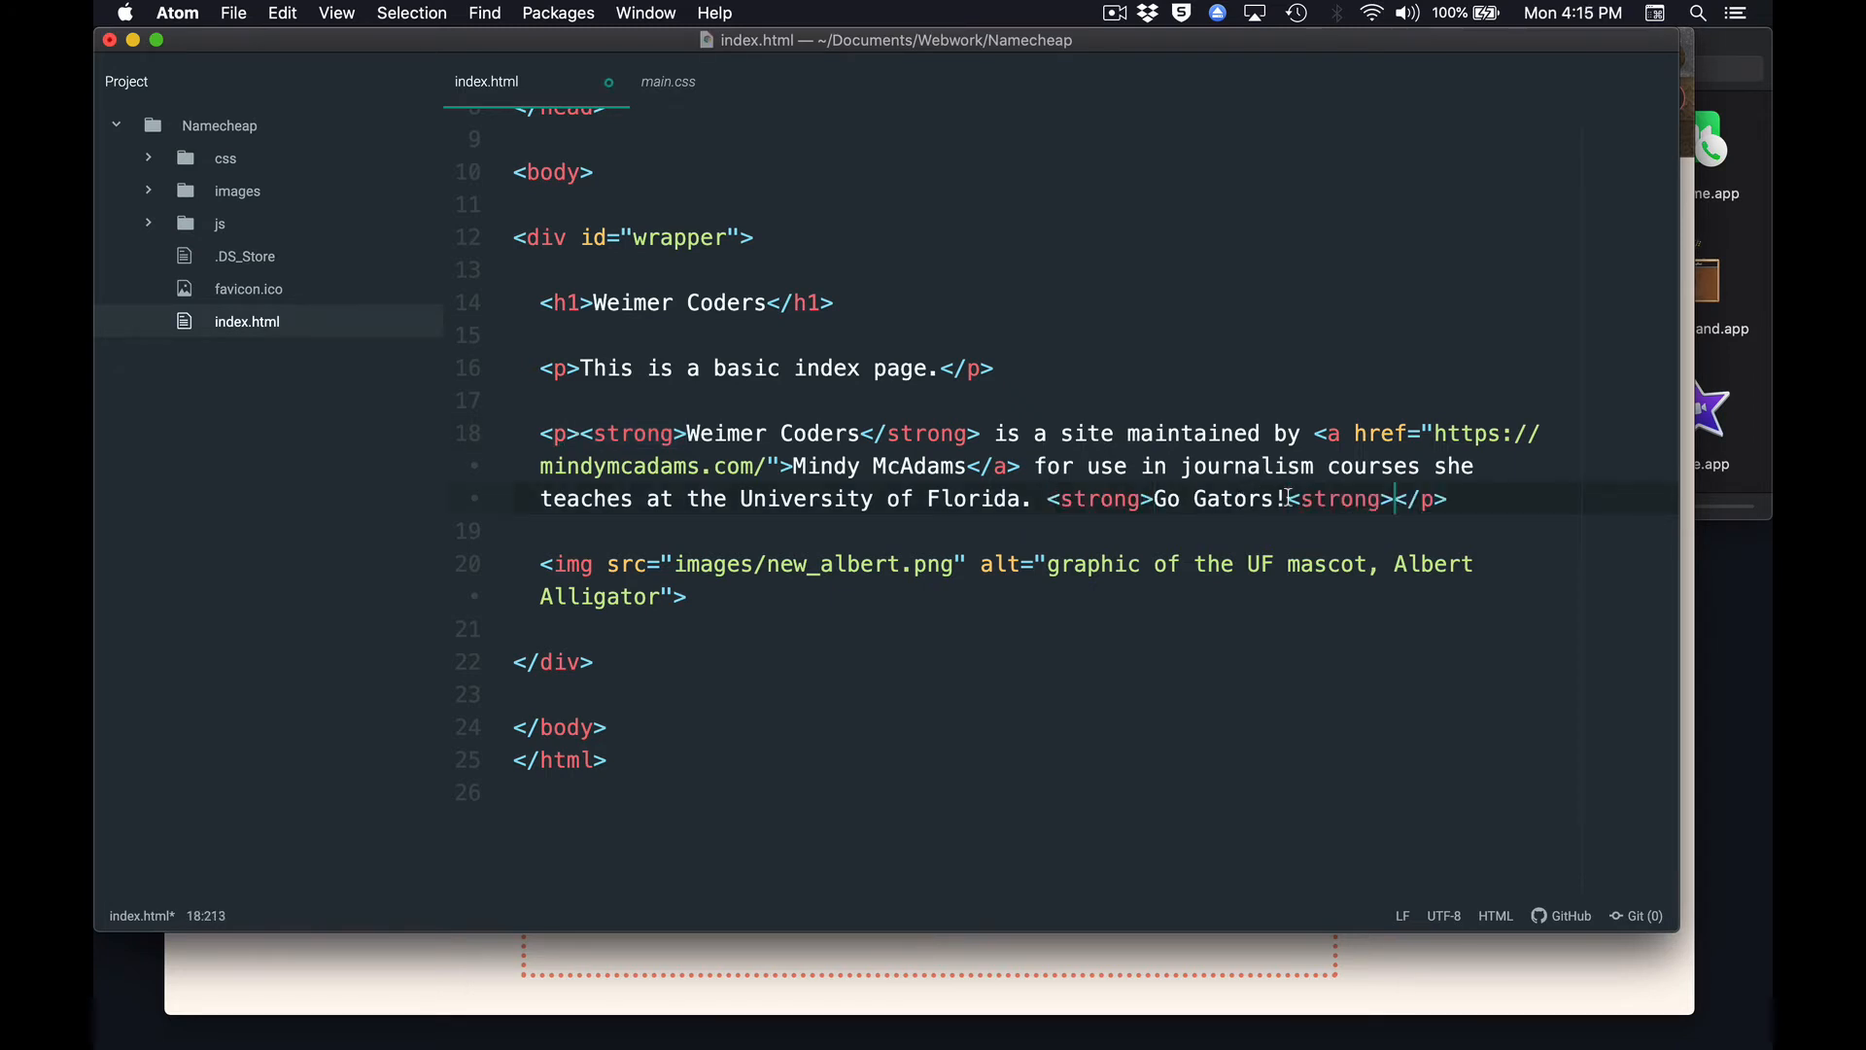
{"action": "left_click", "coordinate": [1298, 498]}
{"action": "type", "text": "/"}
{"action": "key", "text": "super+s"}
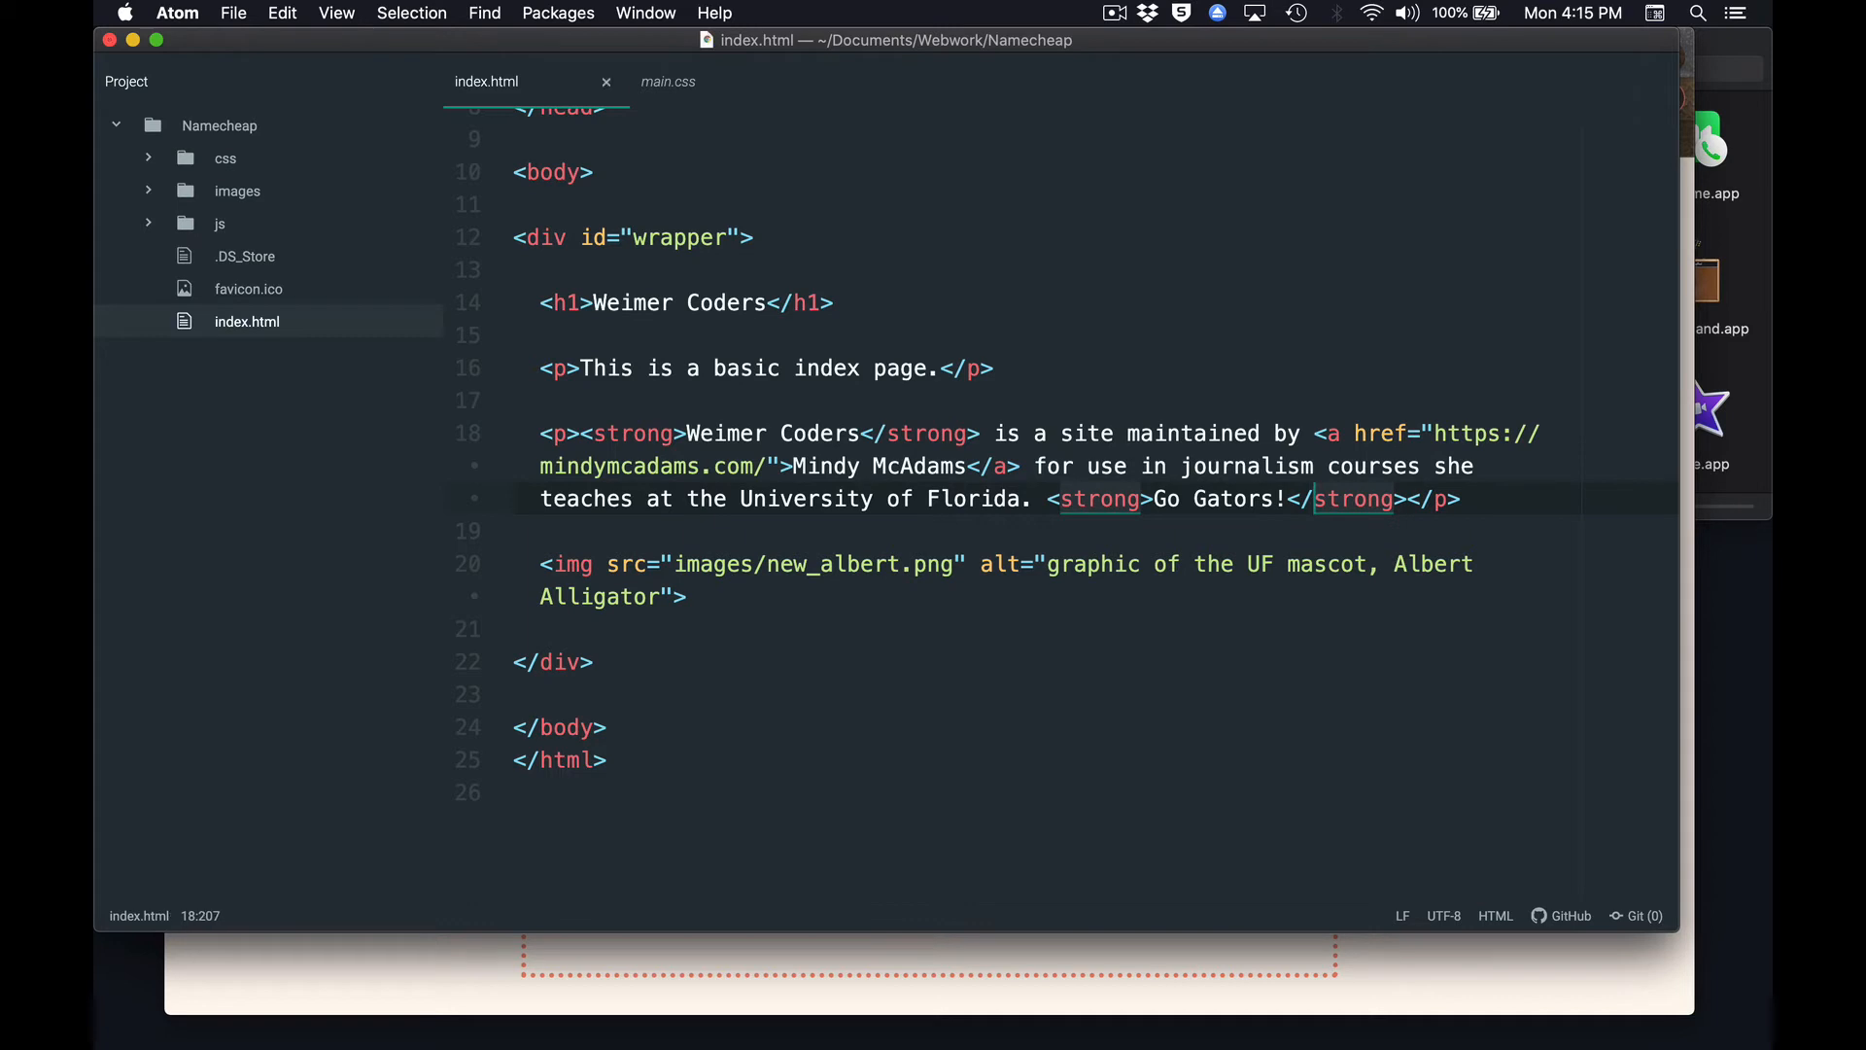
{"action": "left_click", "coordinate": [1302, 670]}
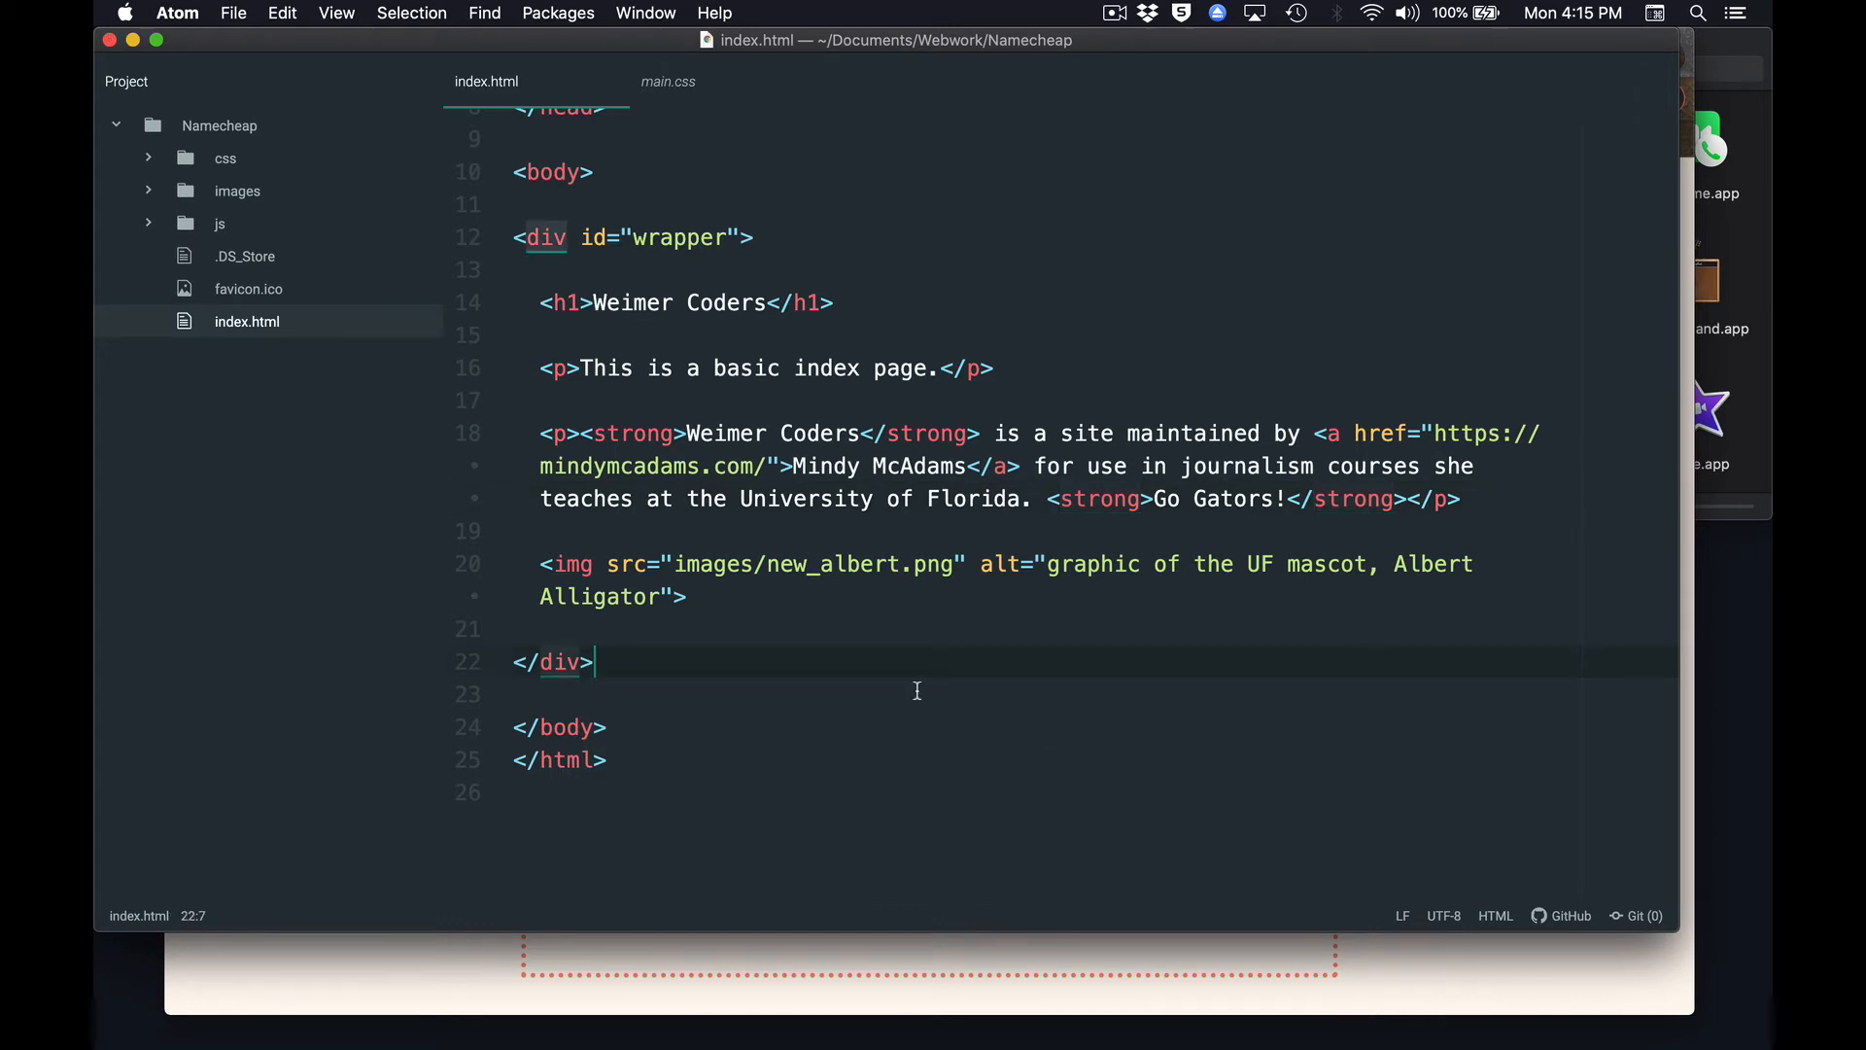
Switch to Finder, open the Namecheap folder and preview the local index.html in the browser.
{"action": "key", "text": "super+Tab"}
{"action": "key", "text": "super+Tab"}
{"action": "key", "text": "super+Tab"}
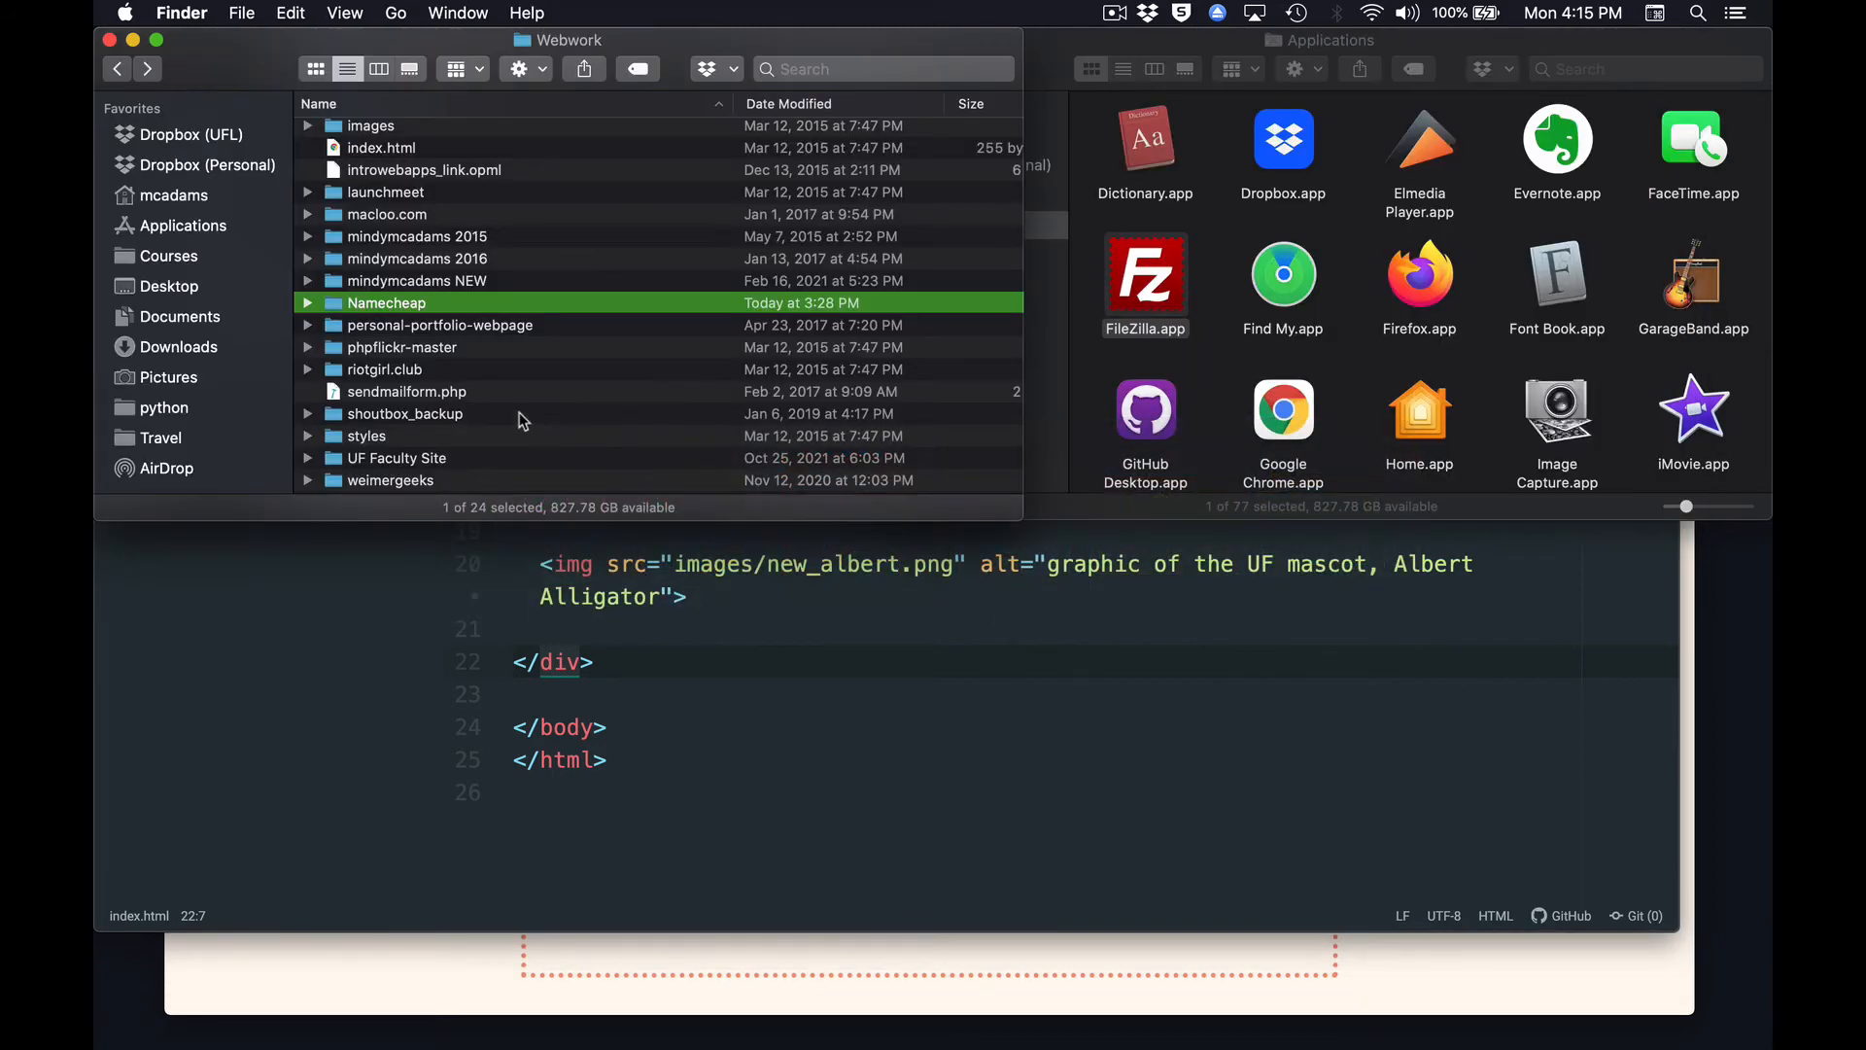
{"action": "double_click", "coordinate": [338, 305]}
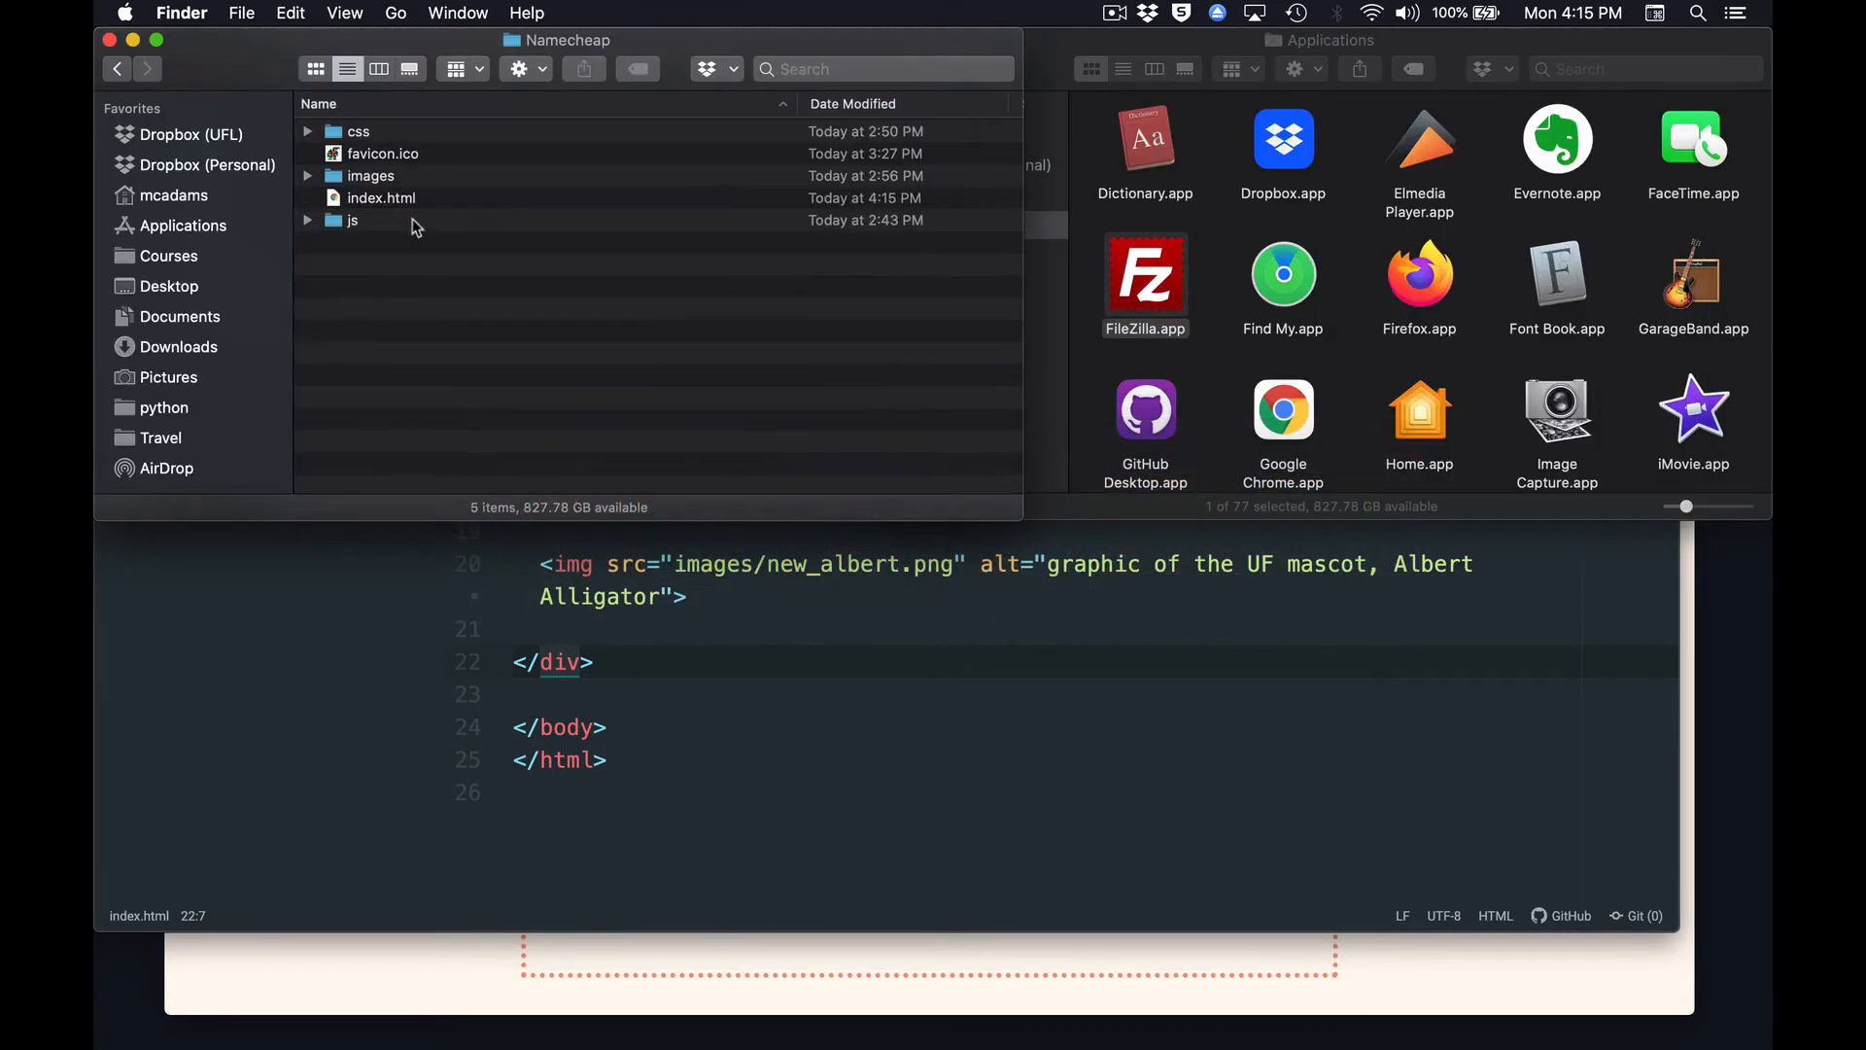
{"action": "double_click", "coordinate": [335, 199]}
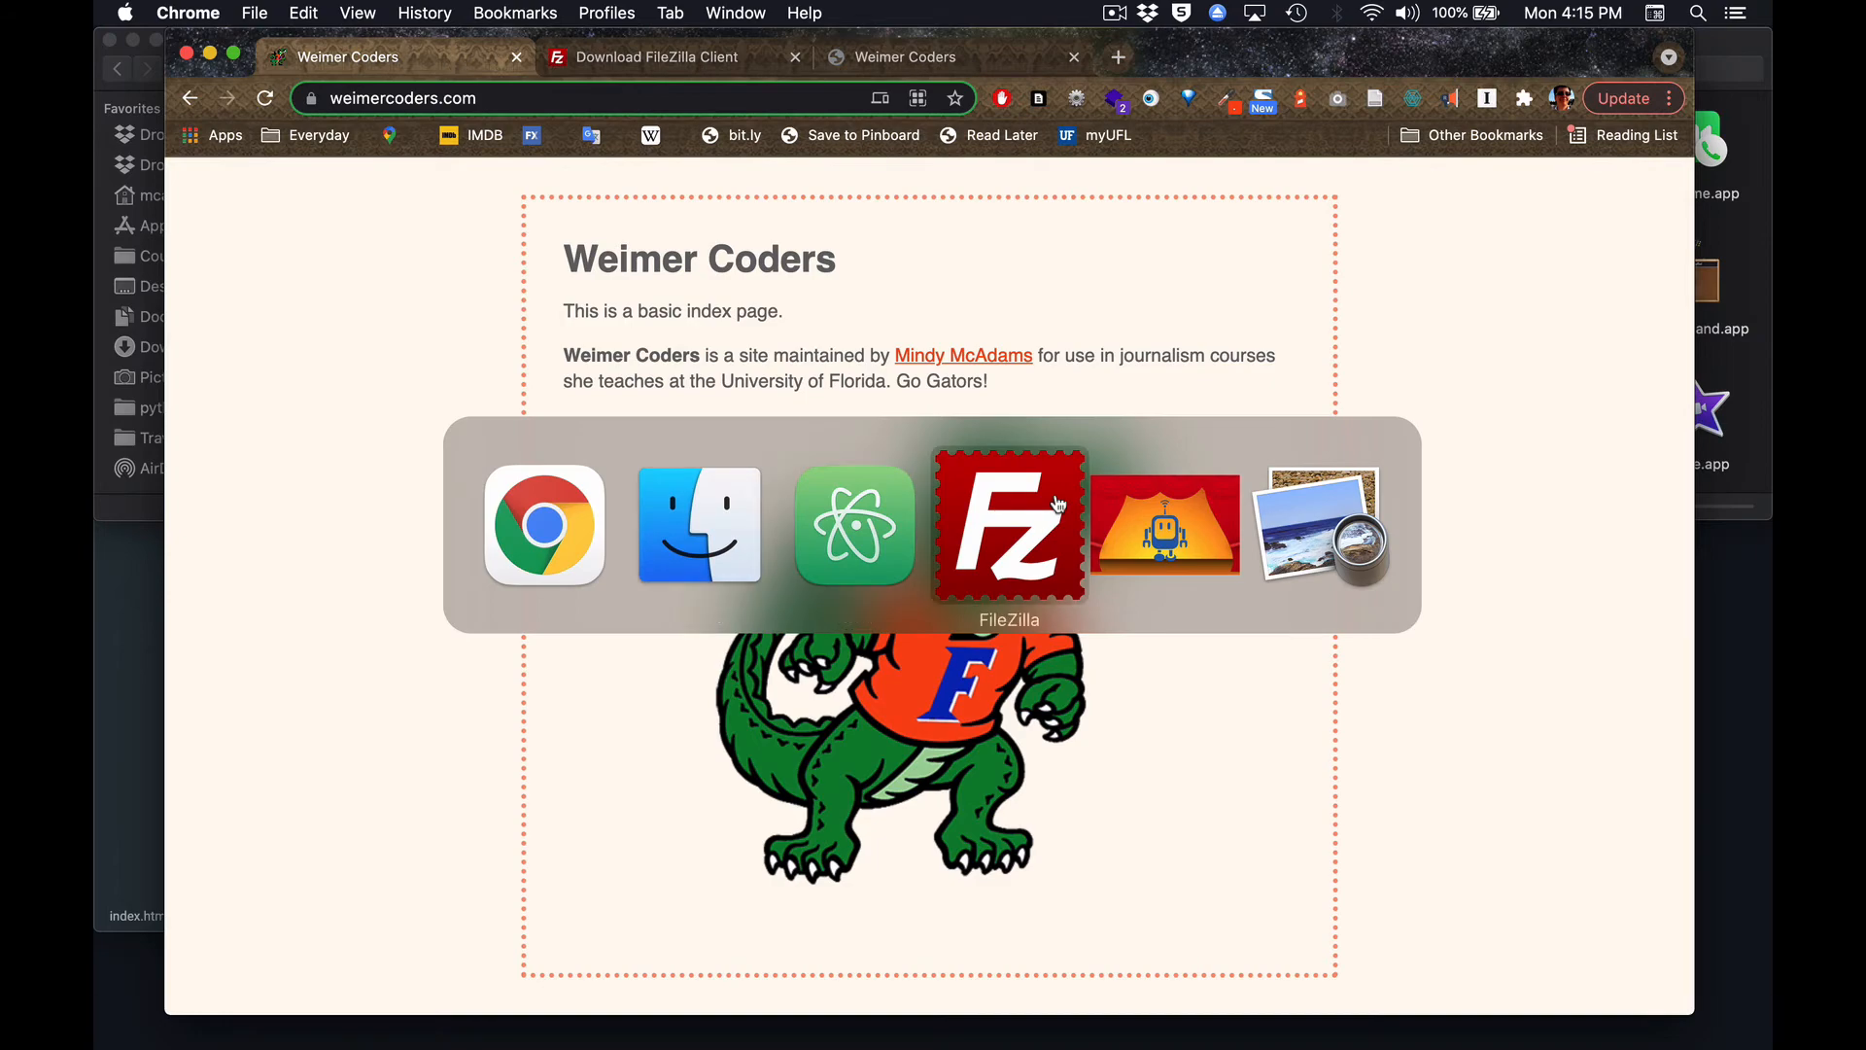
Switch to FileZilla and upload the edited index.html to the remote public_html folder, overwriting the existing file.
{"action": "left_click", "coordinate": [1059, 503]}
{"action": "left_click", "coordinate": [618, 636]}
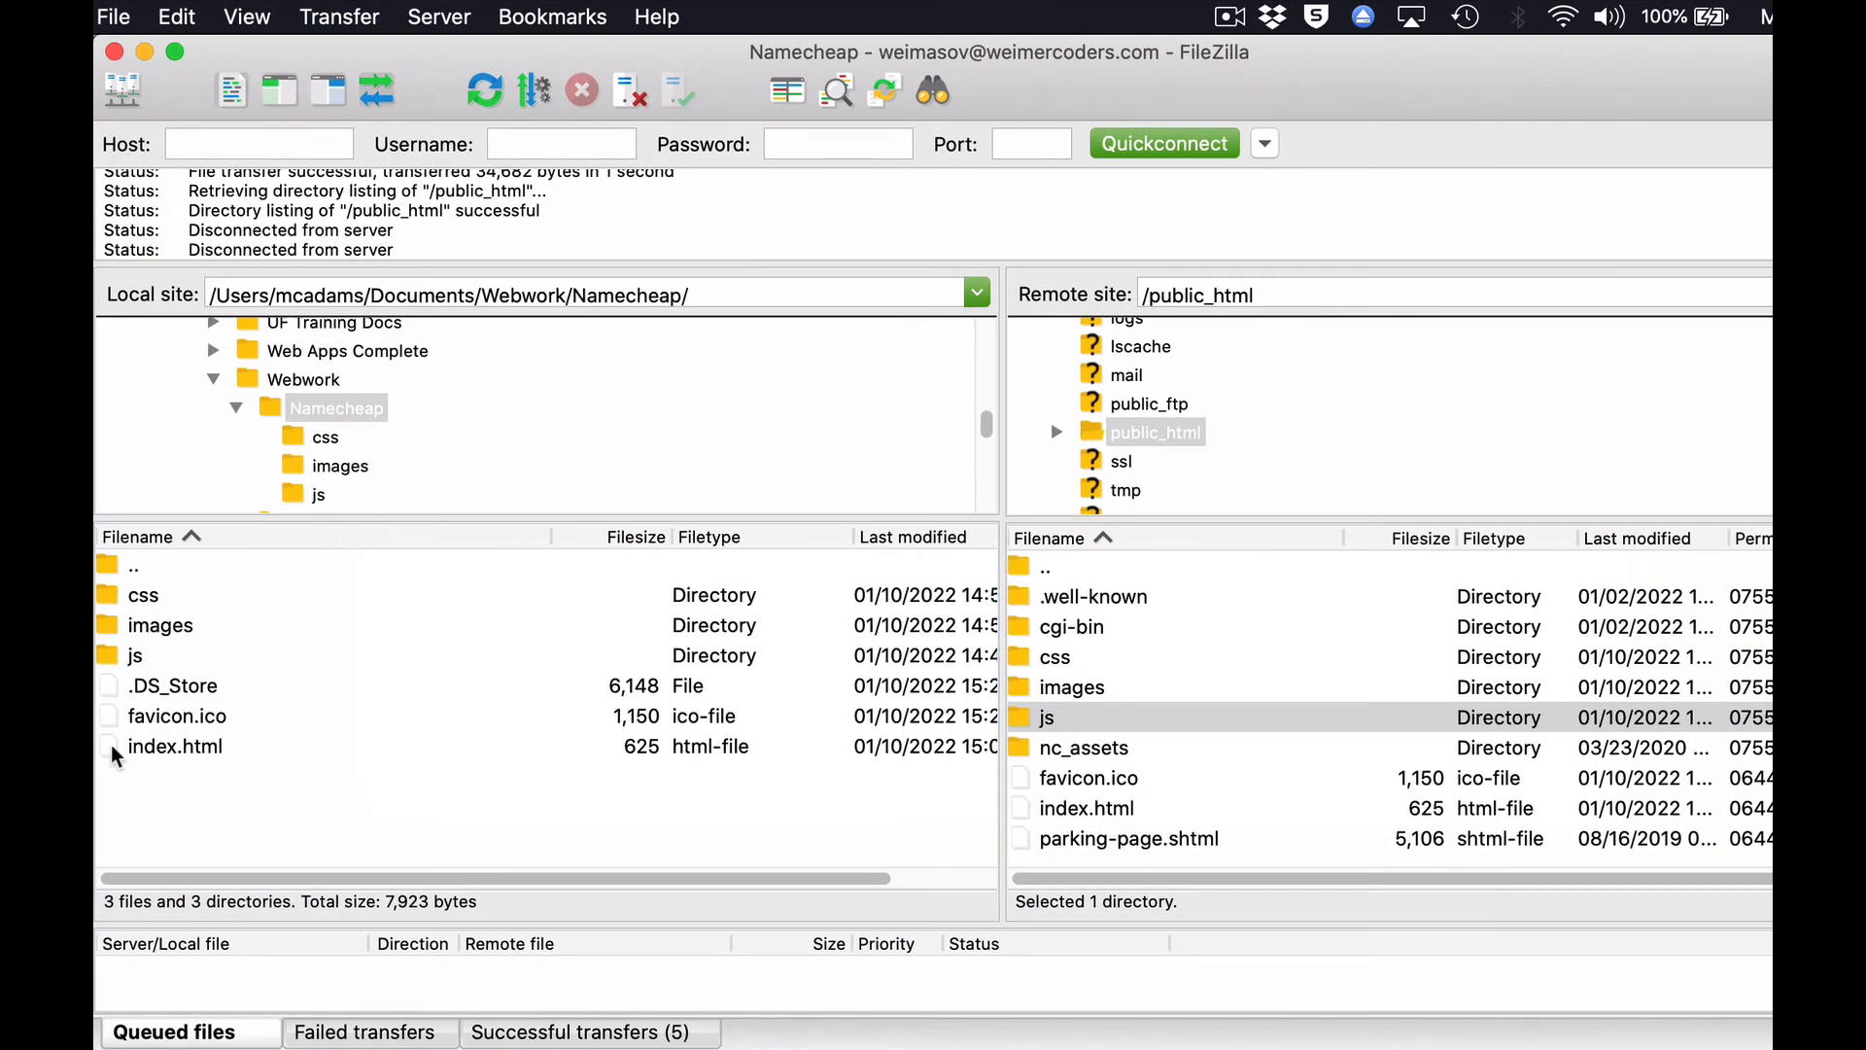
{"action": "left_click", "coordinate": [112, 748]}
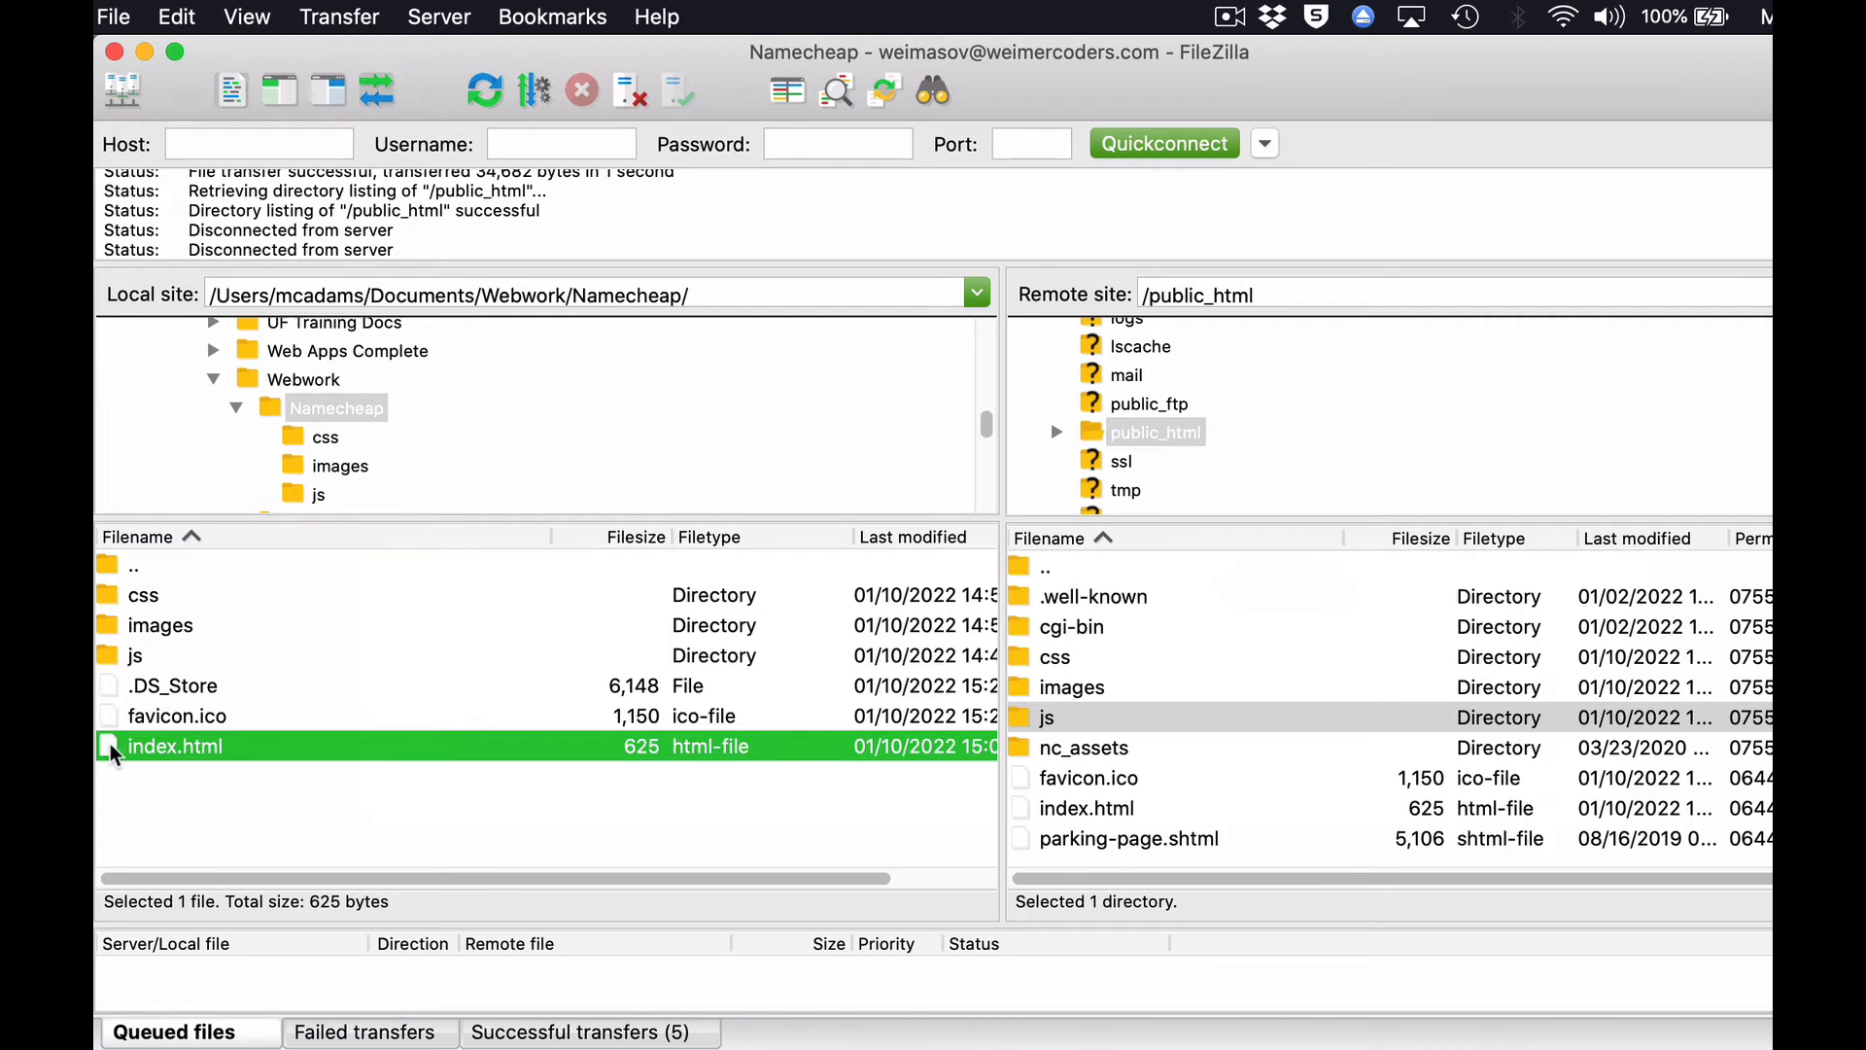
{"action": "left_click_drag", "start_coordinate": [112, 748], "coordinate": [1309, 815]}
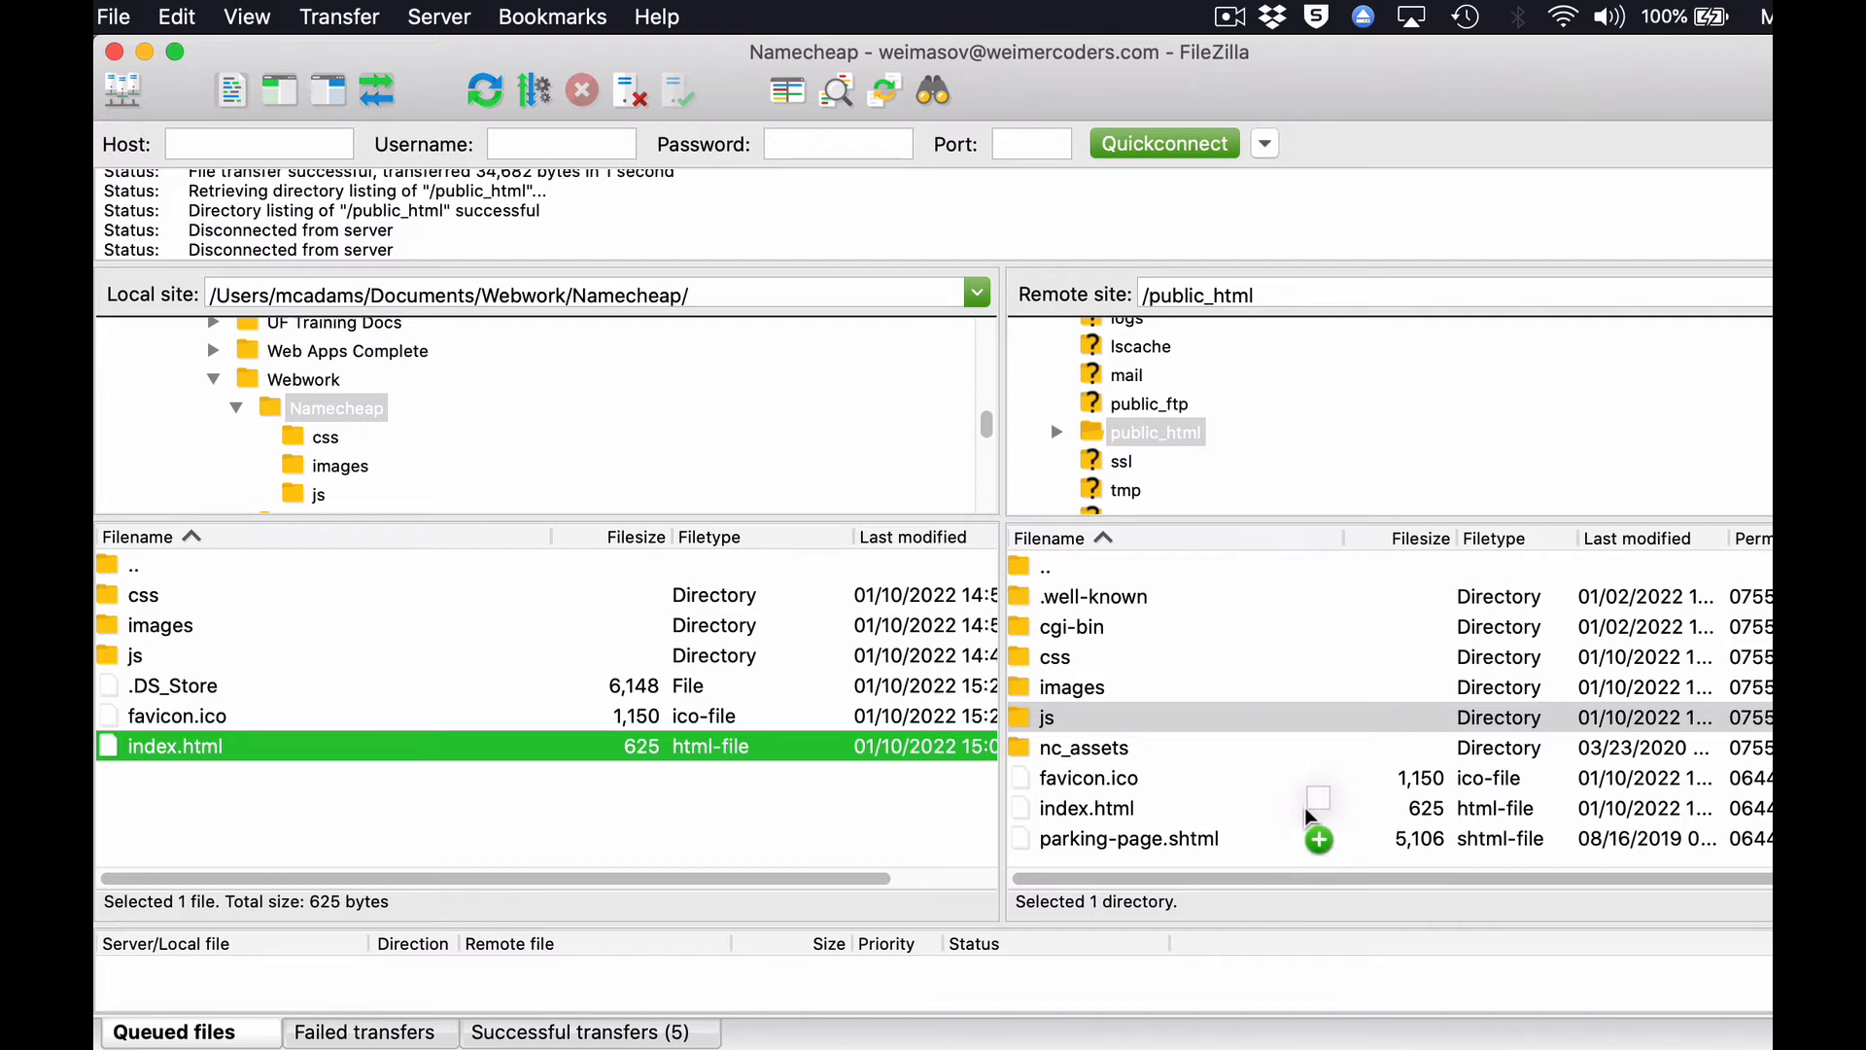
{"action": "left_click_drag", "start_coordinate": [1305, 810], "coordinate": [1305, 811]}
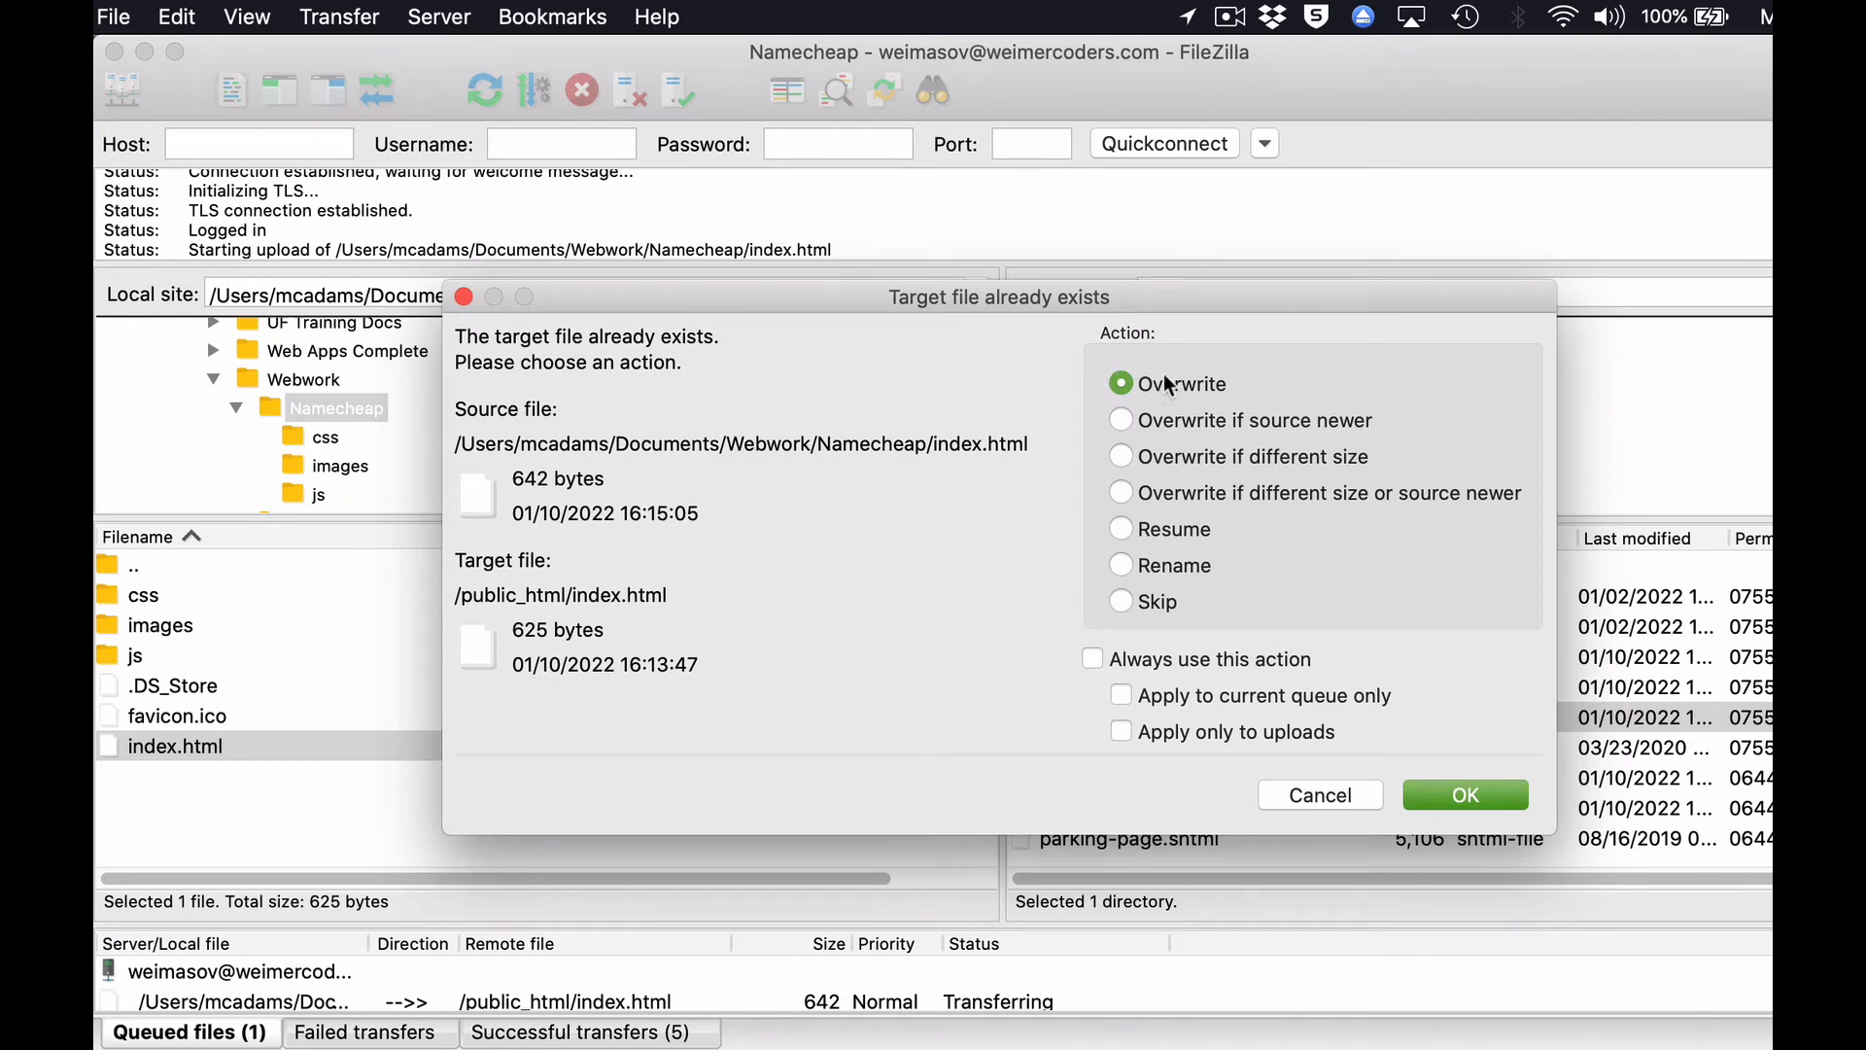
{"action": "left_click", "coordinate": [1455, 796]}
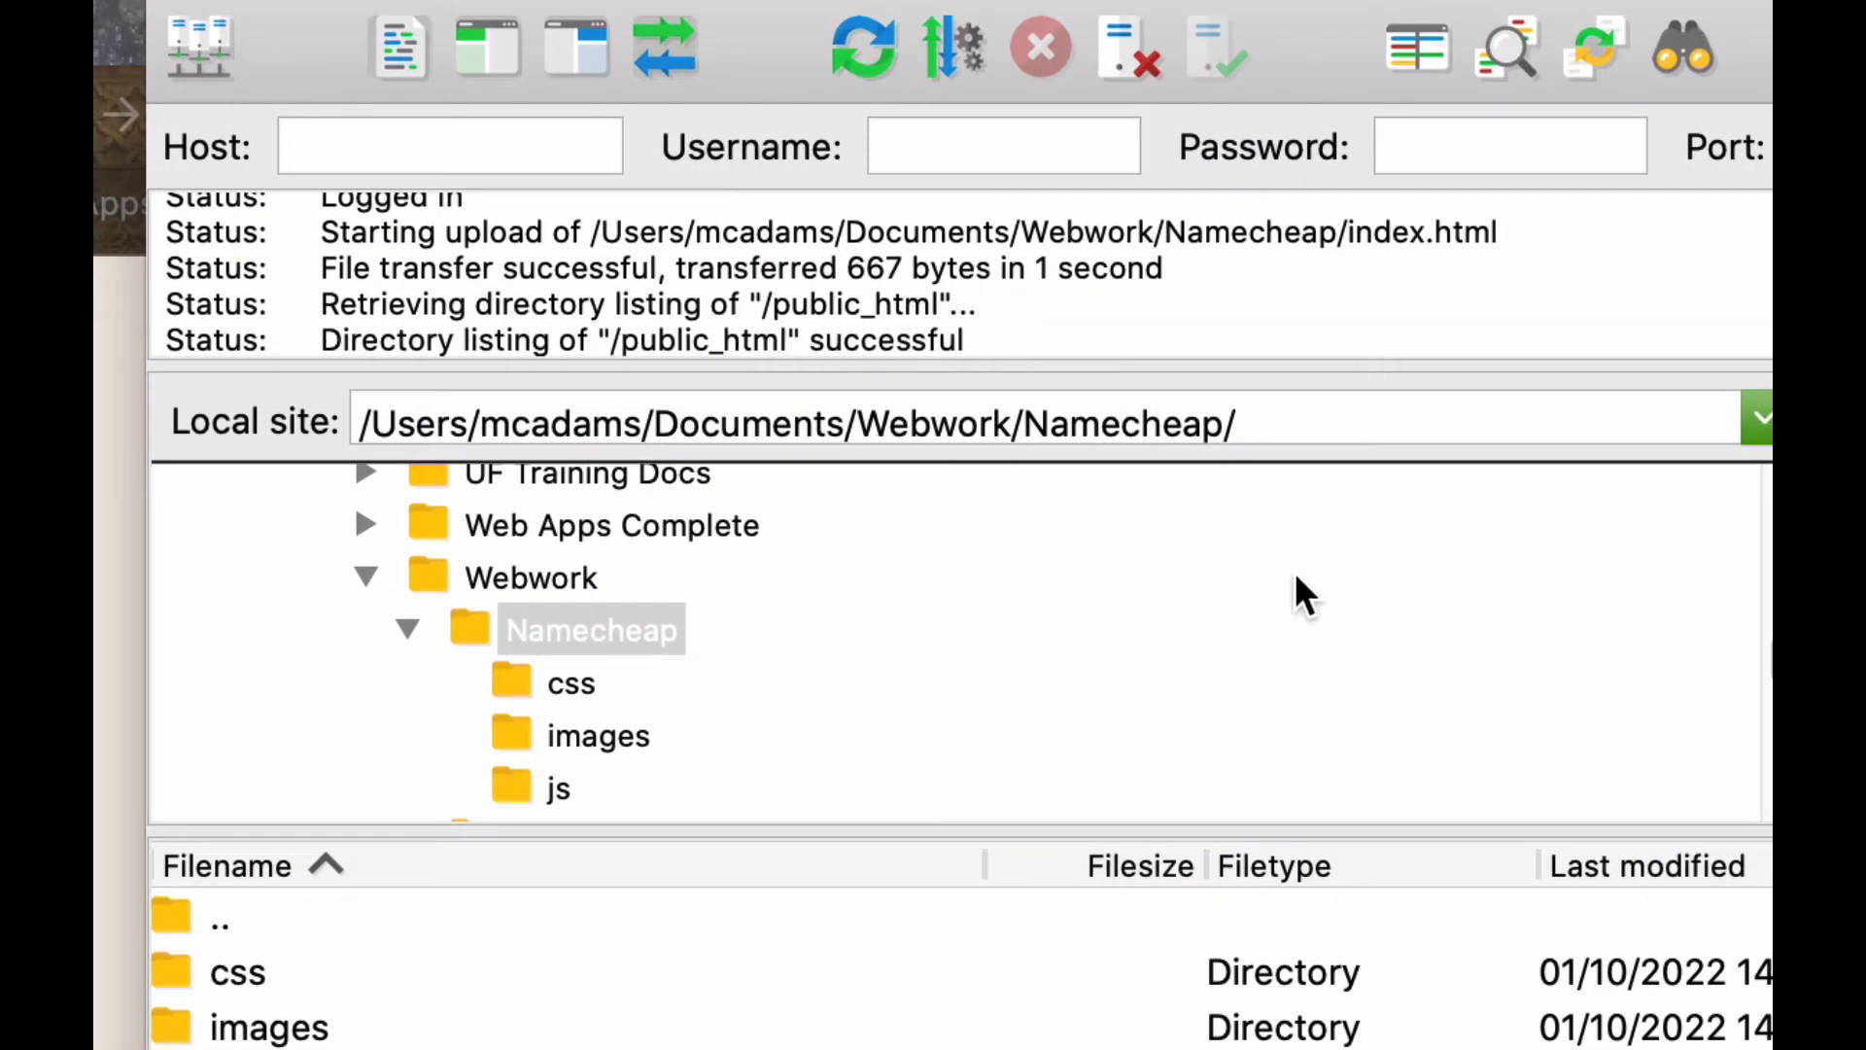
Switch to Chrome, reload weimercoders.com and check the formatting of "Go Gators!" on the live page.
{"action": "key", "text": "super+Tab"}
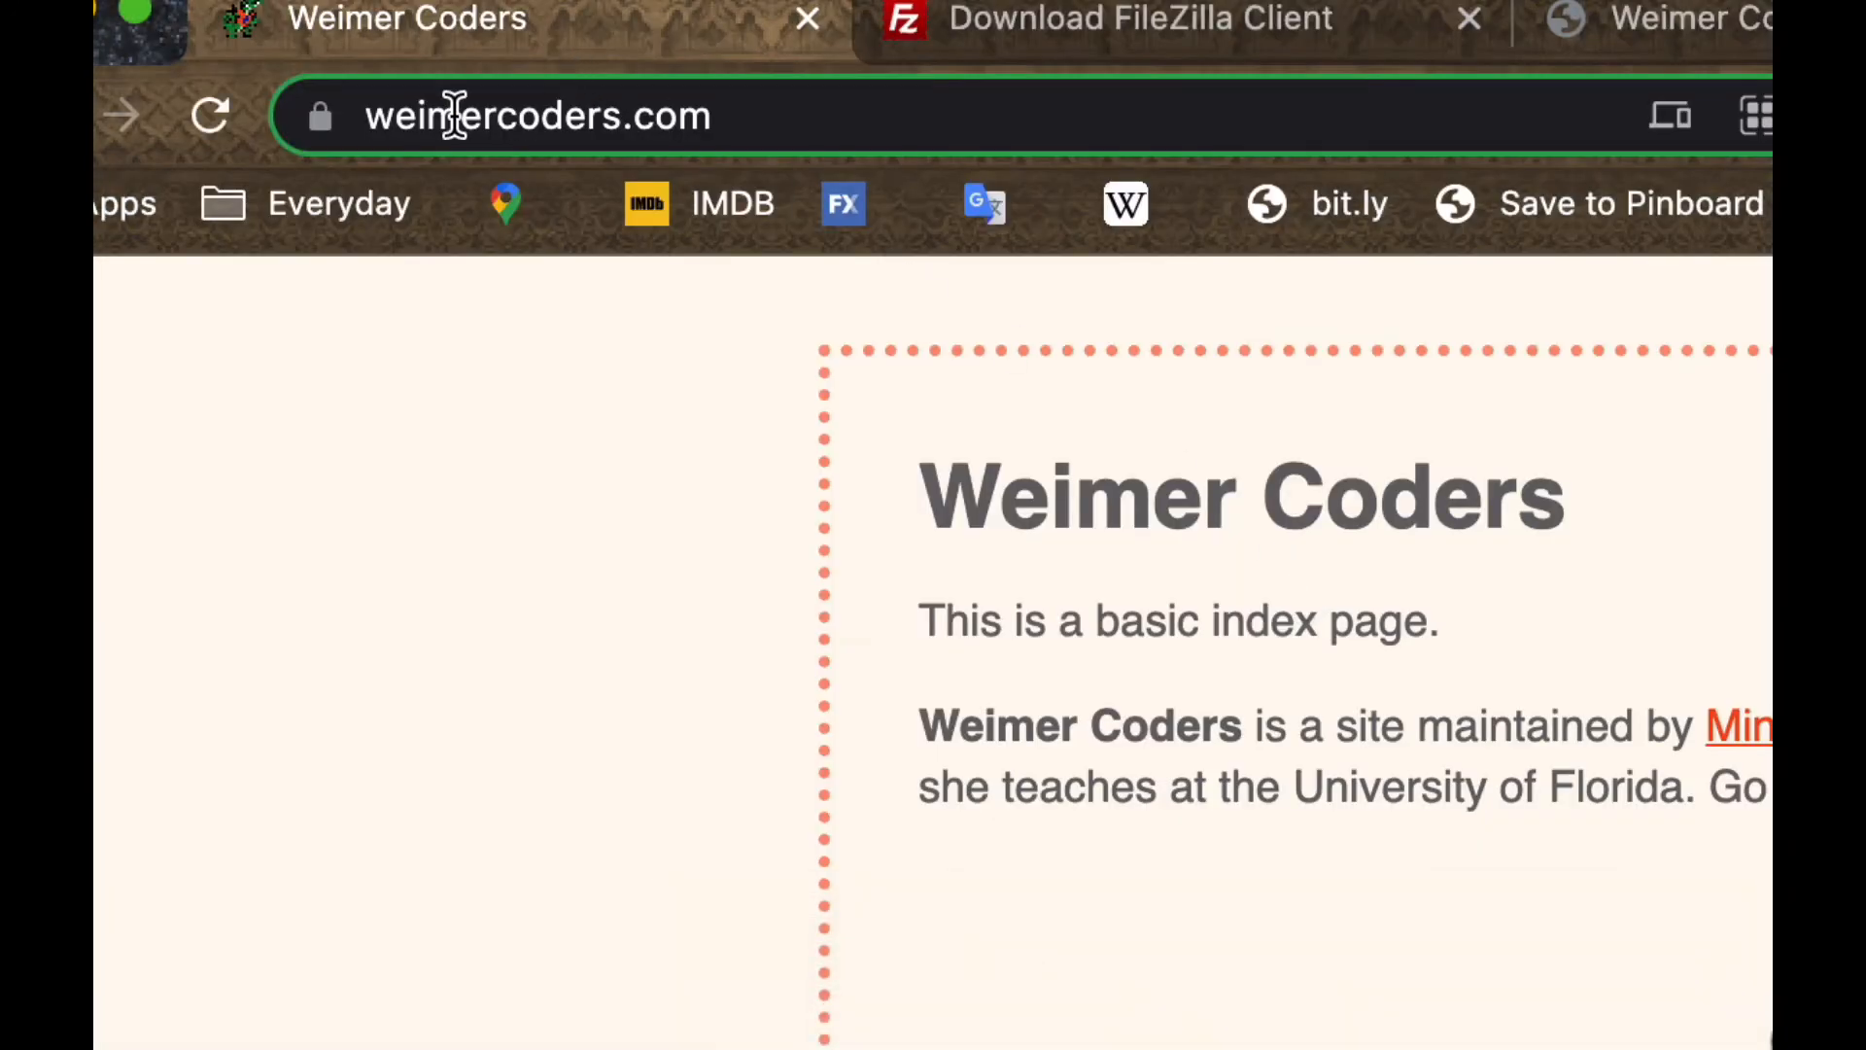
{"action": "left_click_drag", "start_coordinate": [365, 116], "coordinate": [729, 117]}
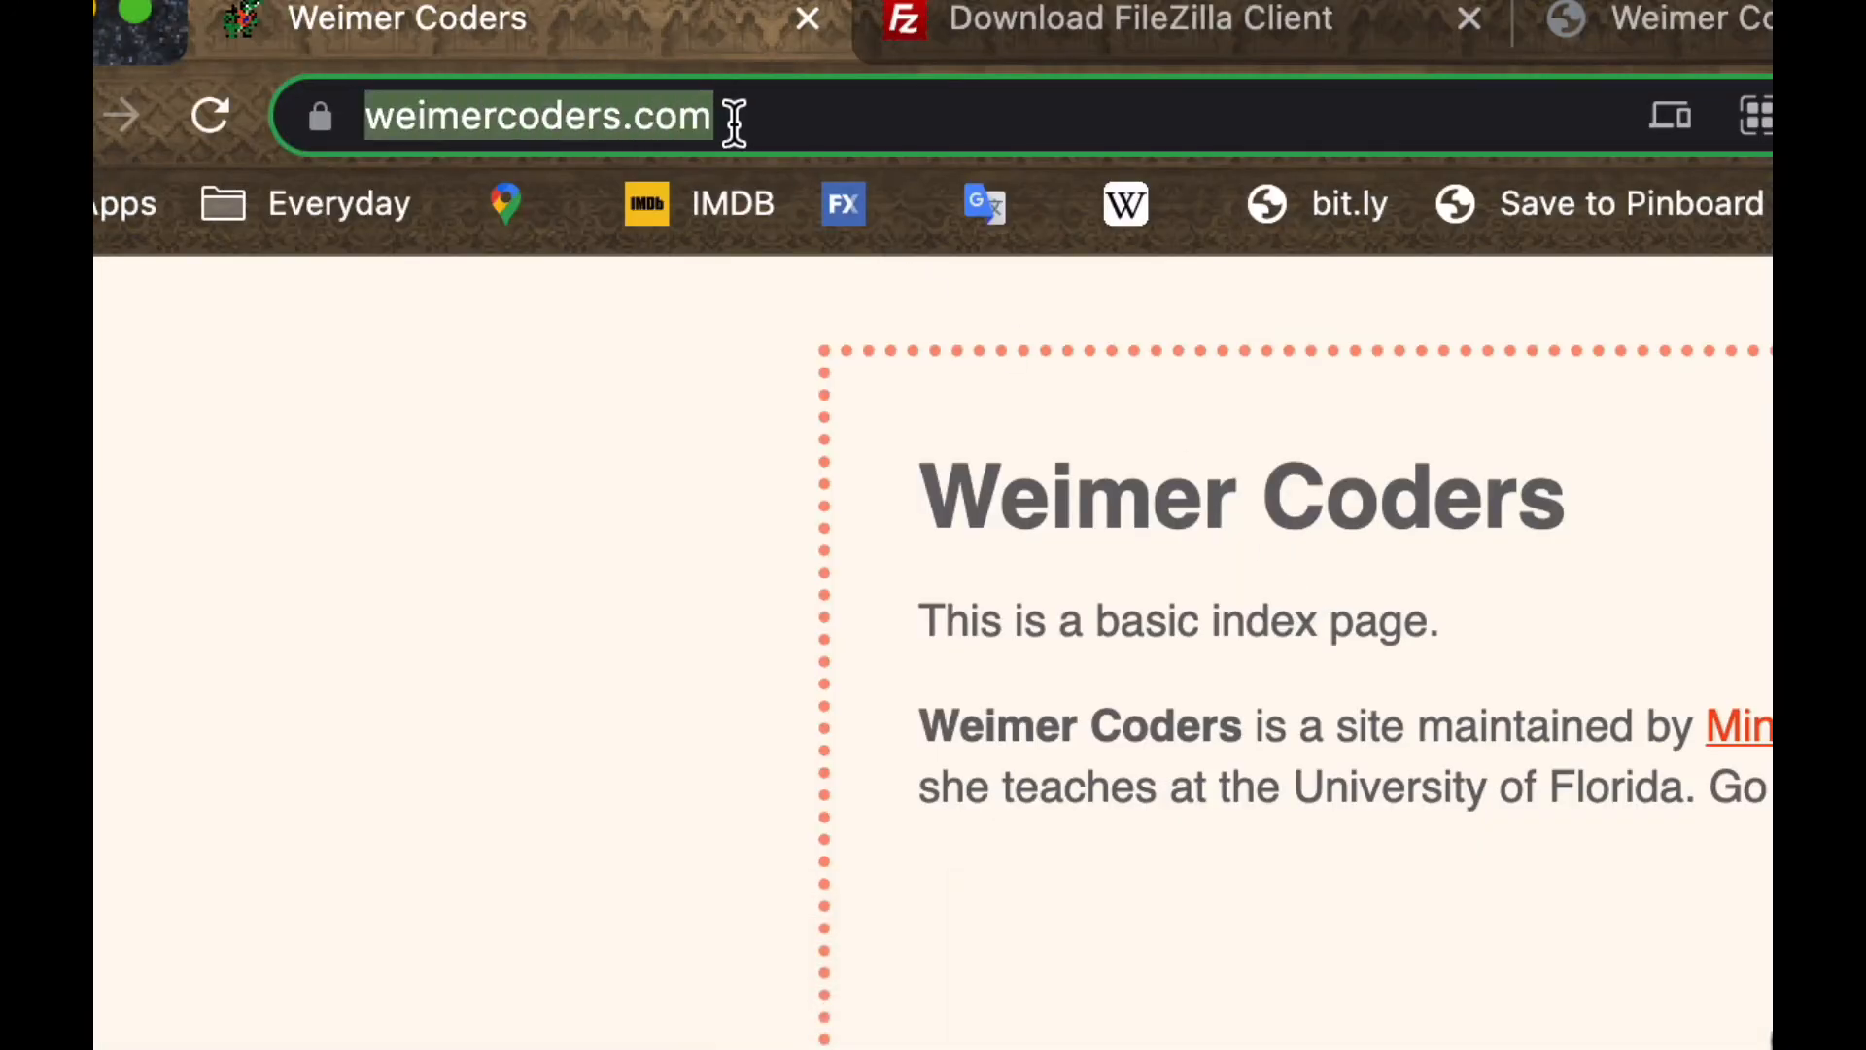
{"action": "left_click", "coordinate": [731, 117]}
{"action": "left_click", "coordinate": [202, 120]}
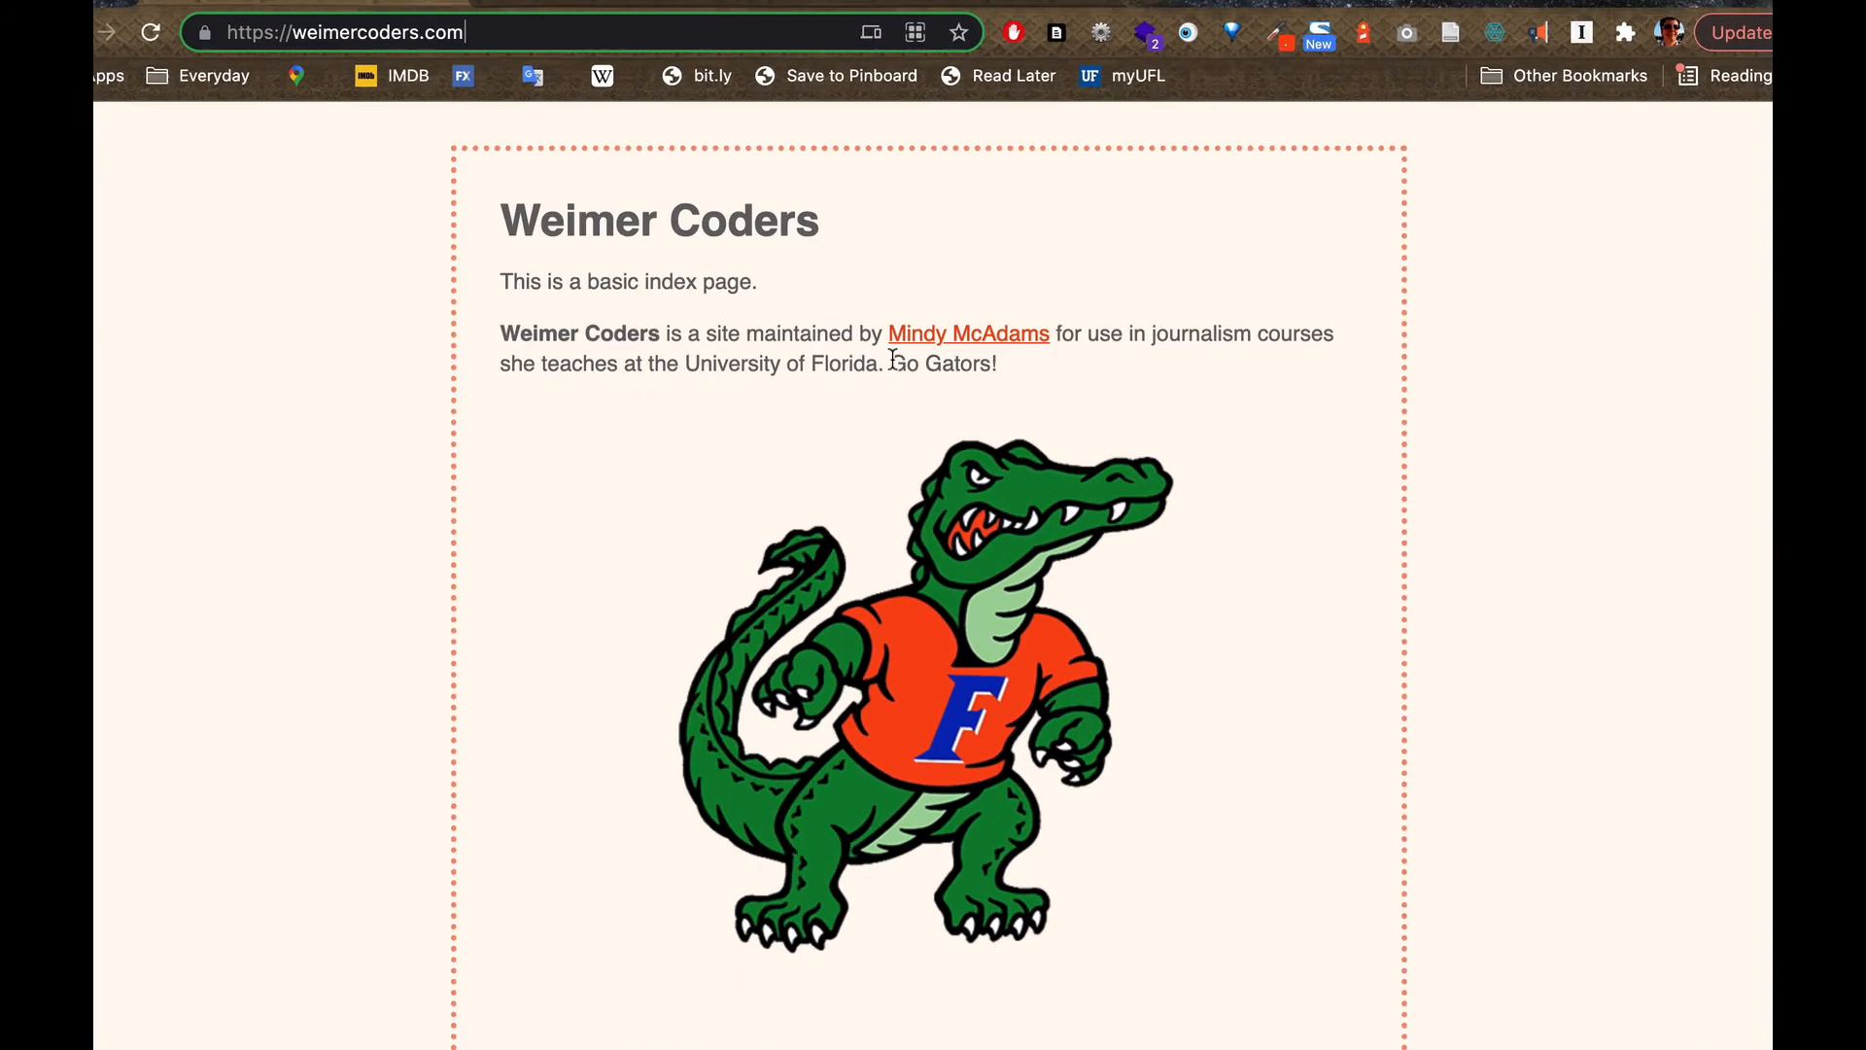
{"action": "left_click_drag", "start_coordinate": [900, 379], "coordinate": [1009, 394]}
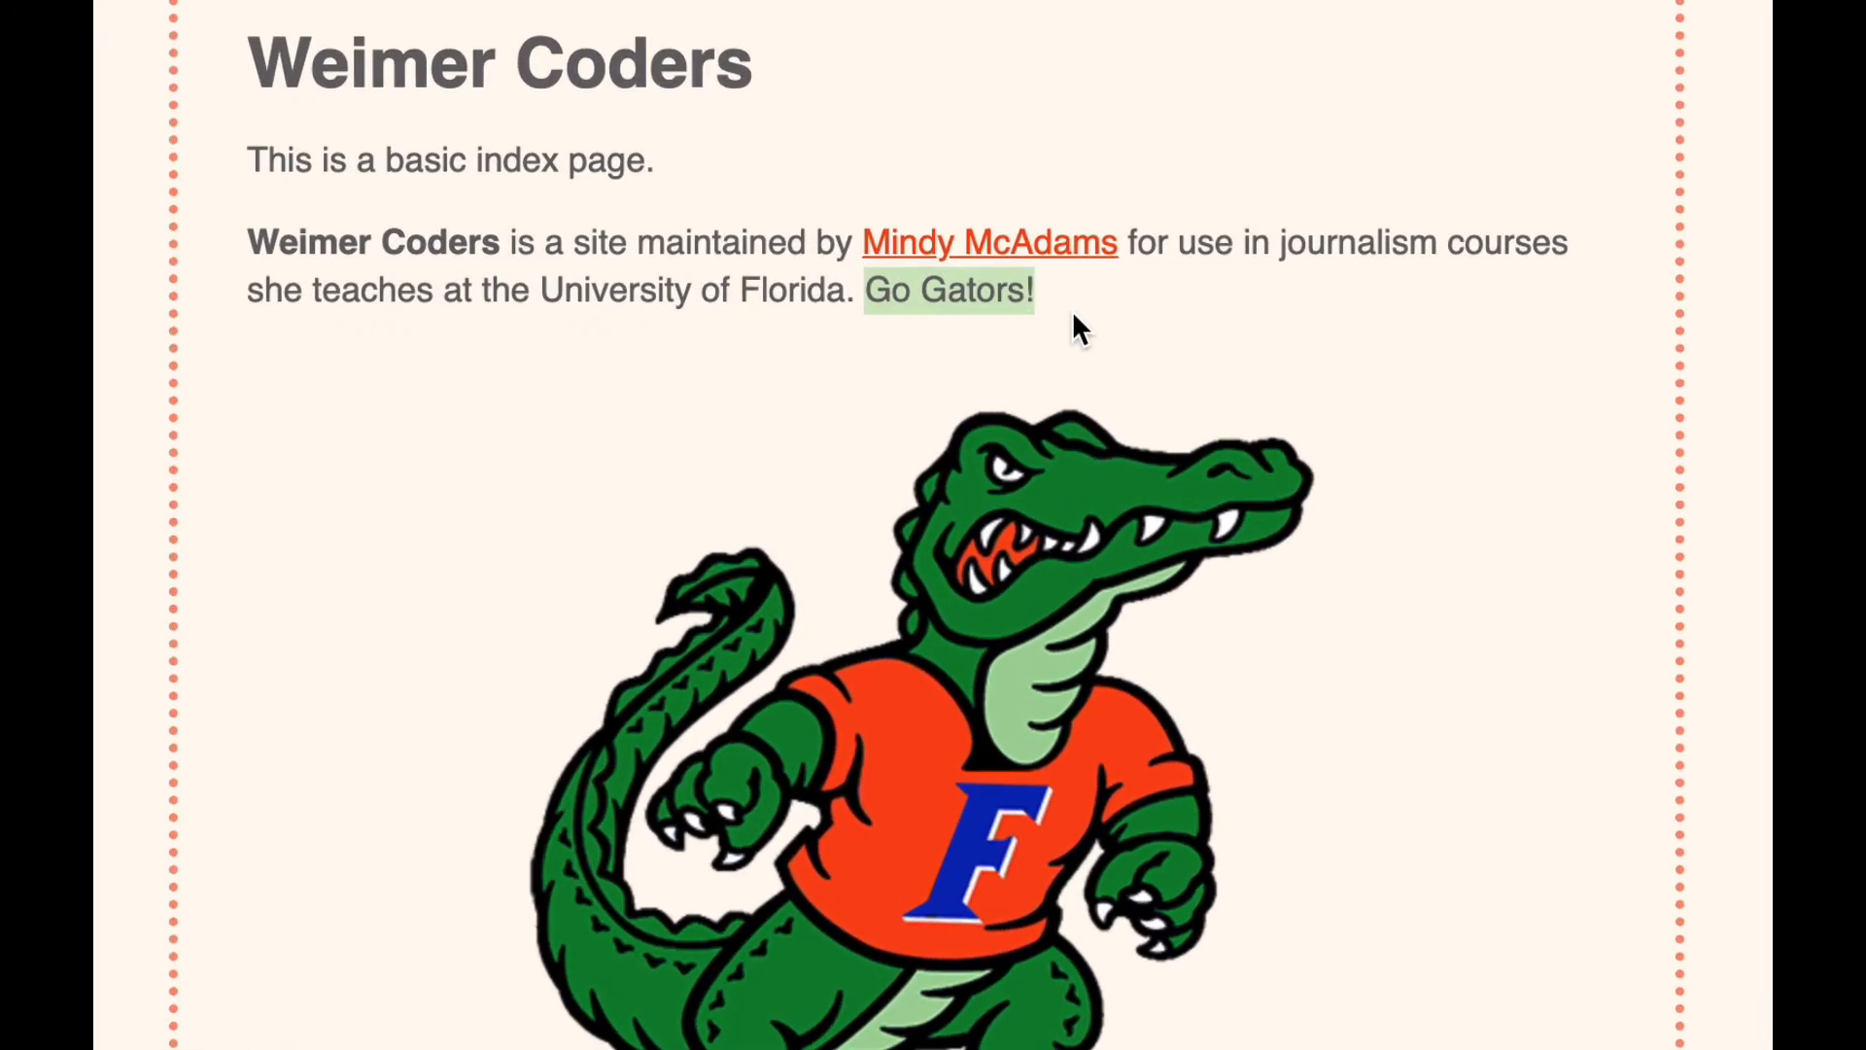
{"action": "left_click", "coordinate": [331, 301]}
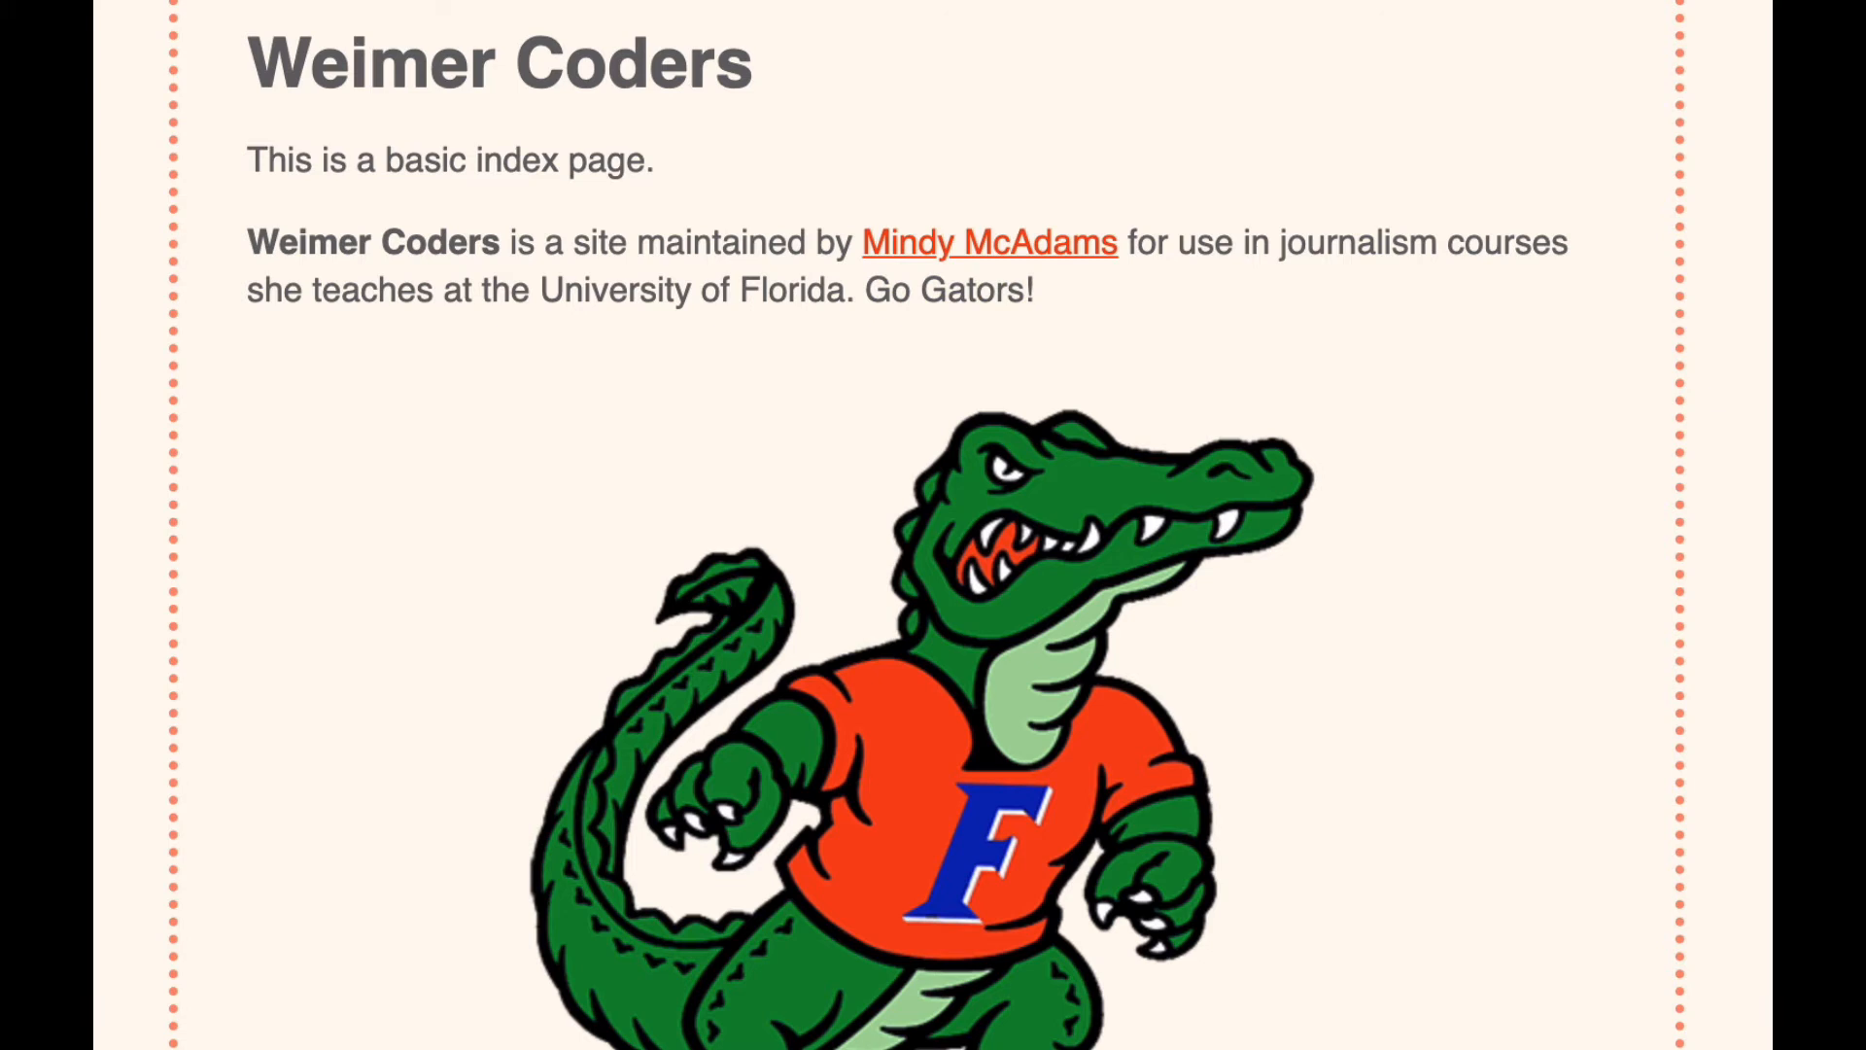
{"action": "key", "text": "super+r"}
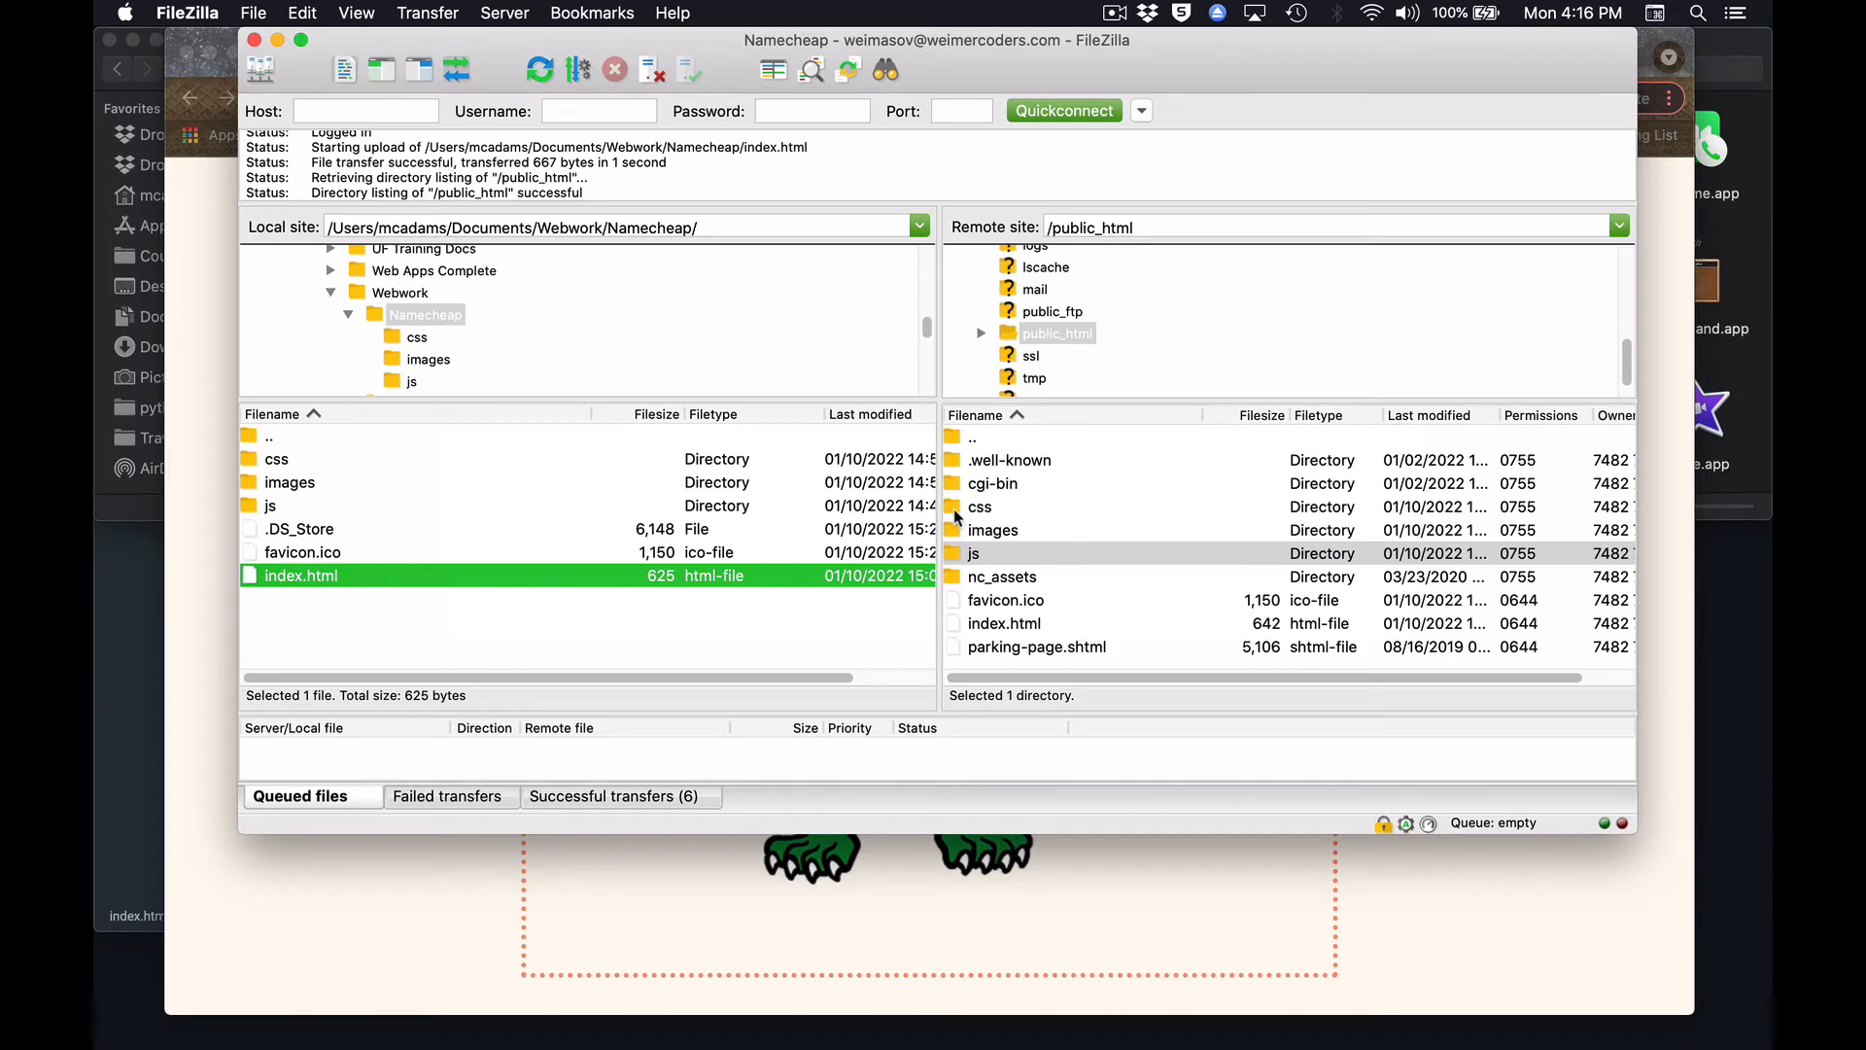
Look over the css, images and js folders in FileZilla's remote public_html listing.
{"action": "left_click", "coordinate": [958, 509]}
{"action": "left_click", "coordinate": [959, 532]}
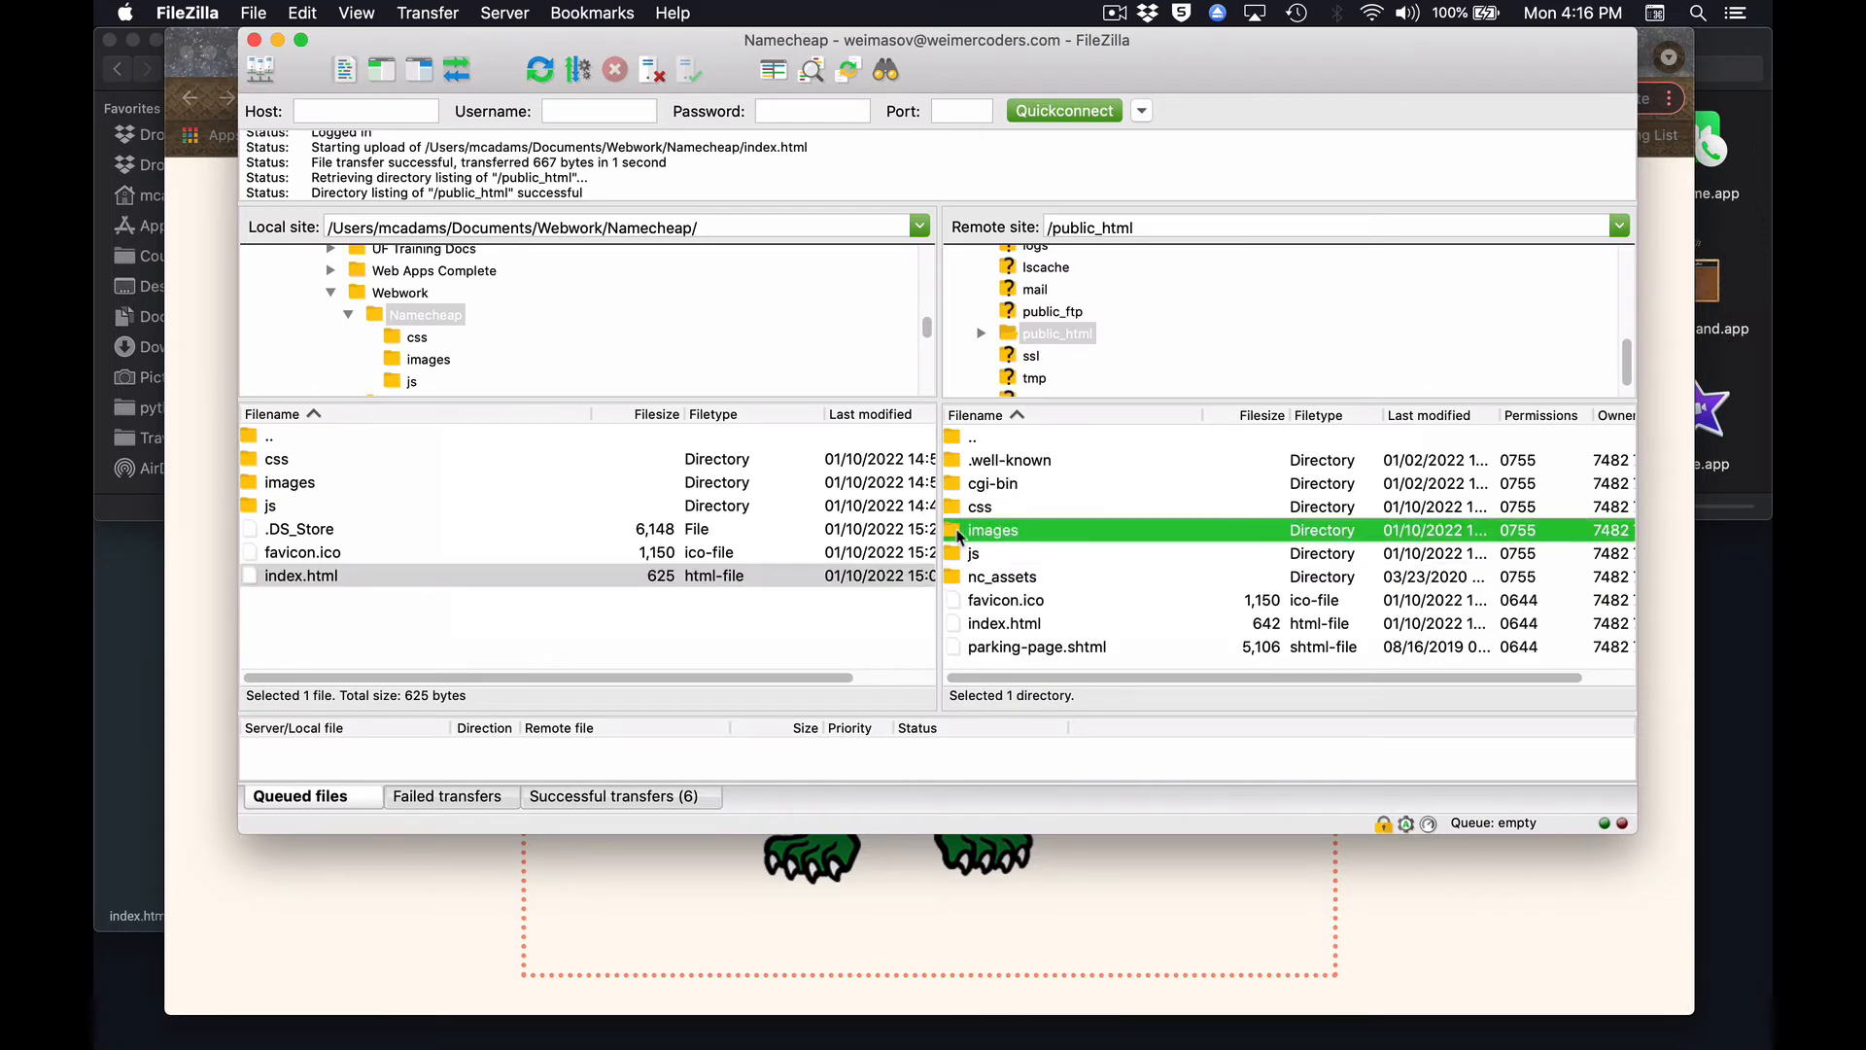
{"action": "left_click", "coordinate": [960, 557]}
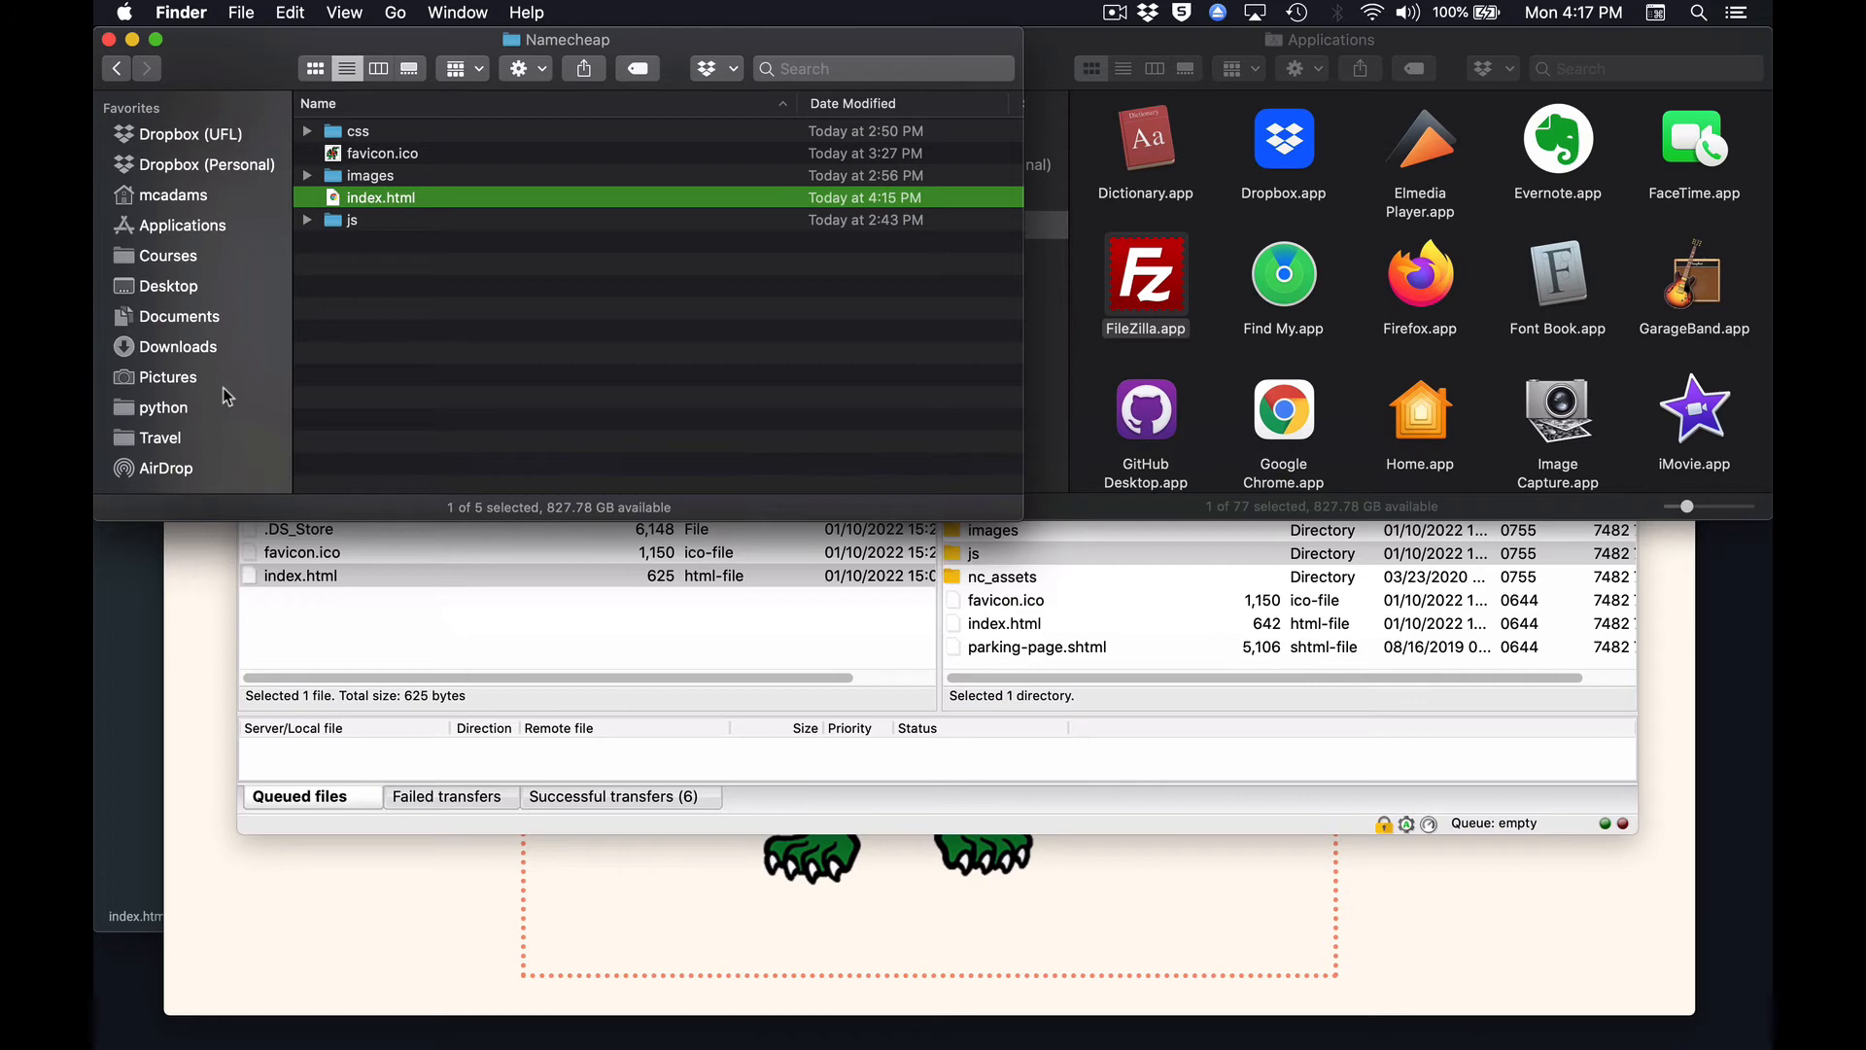
In Finder, browse to the weimergeeks folder inside Documents/Webwork and select its project folder.
{"action": "left_click", "coordinate": [129, 317]}
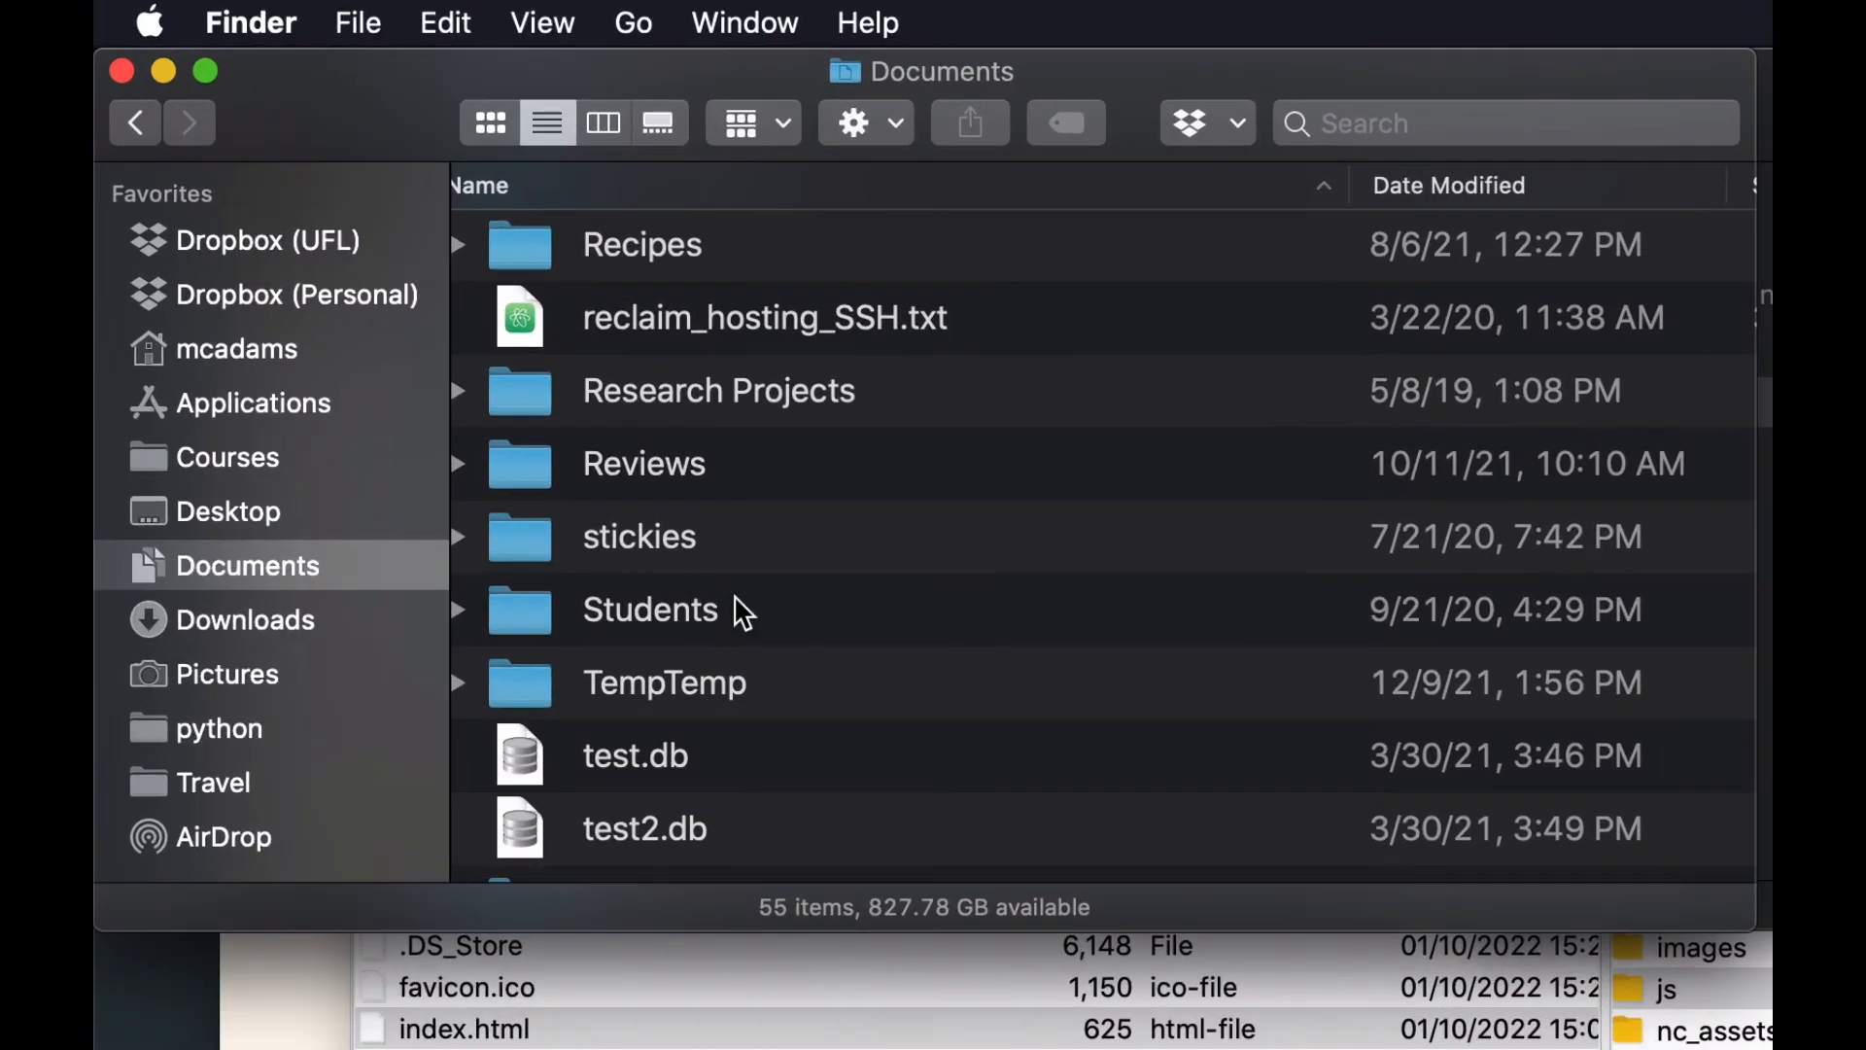
{"action": "scroll", "coordinate": [618, 457], "scroll_direction": "down", "scroll_amount": 10}
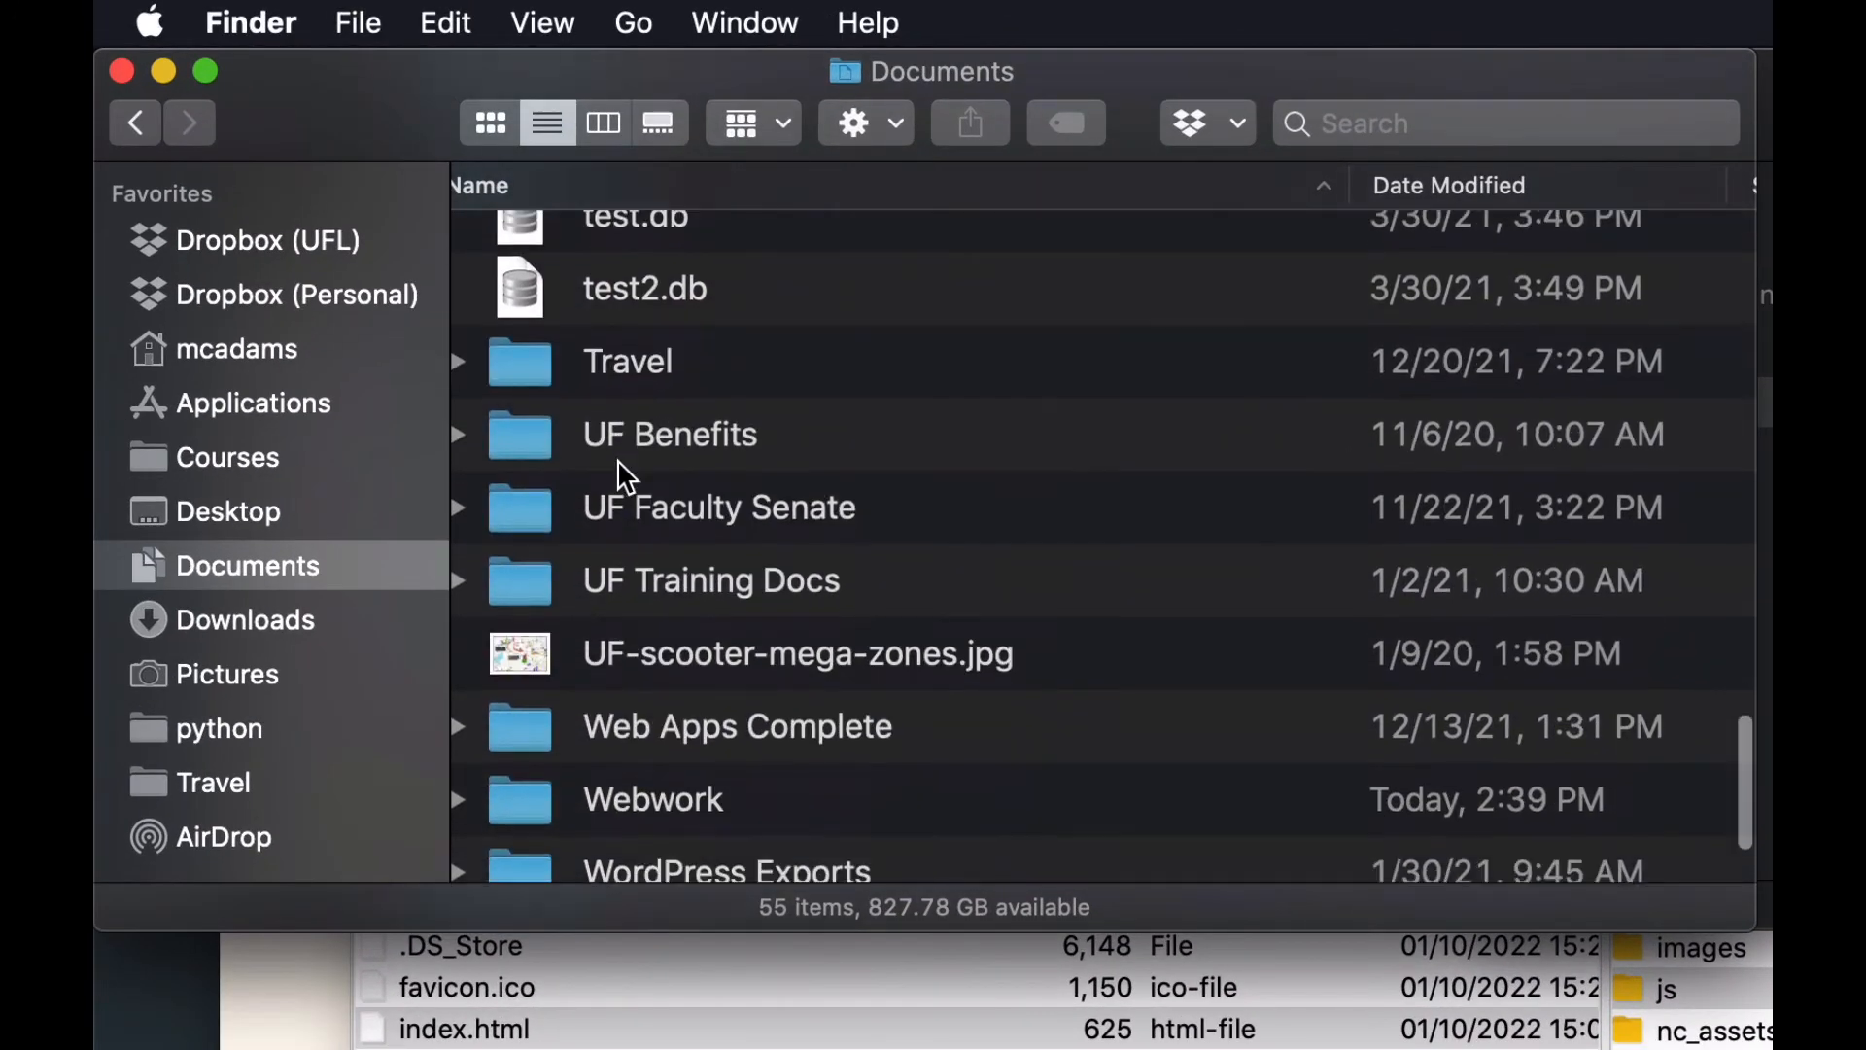
{"action": "double_click", "coordinate": [525, 627]}
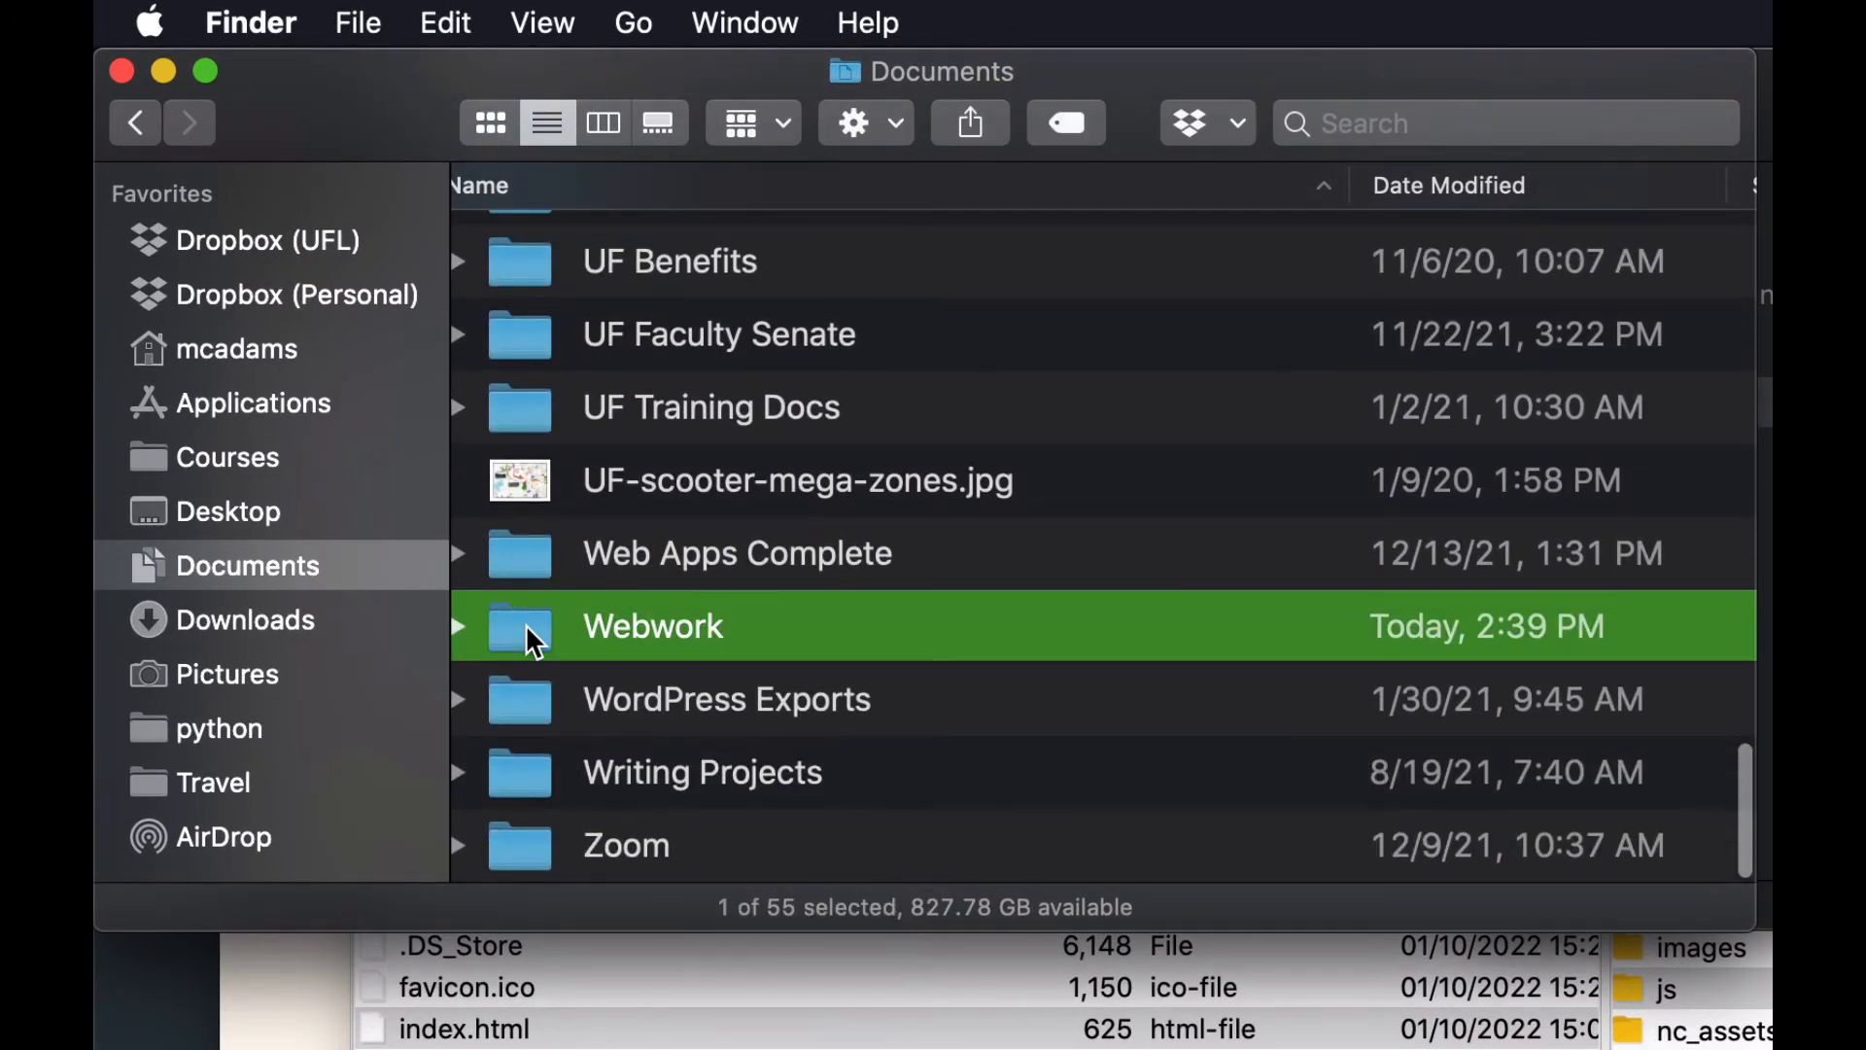
{"action": "scroll", "coordinate": [994, 647], "scroll_direction": "down", "scroll_amount": 3}
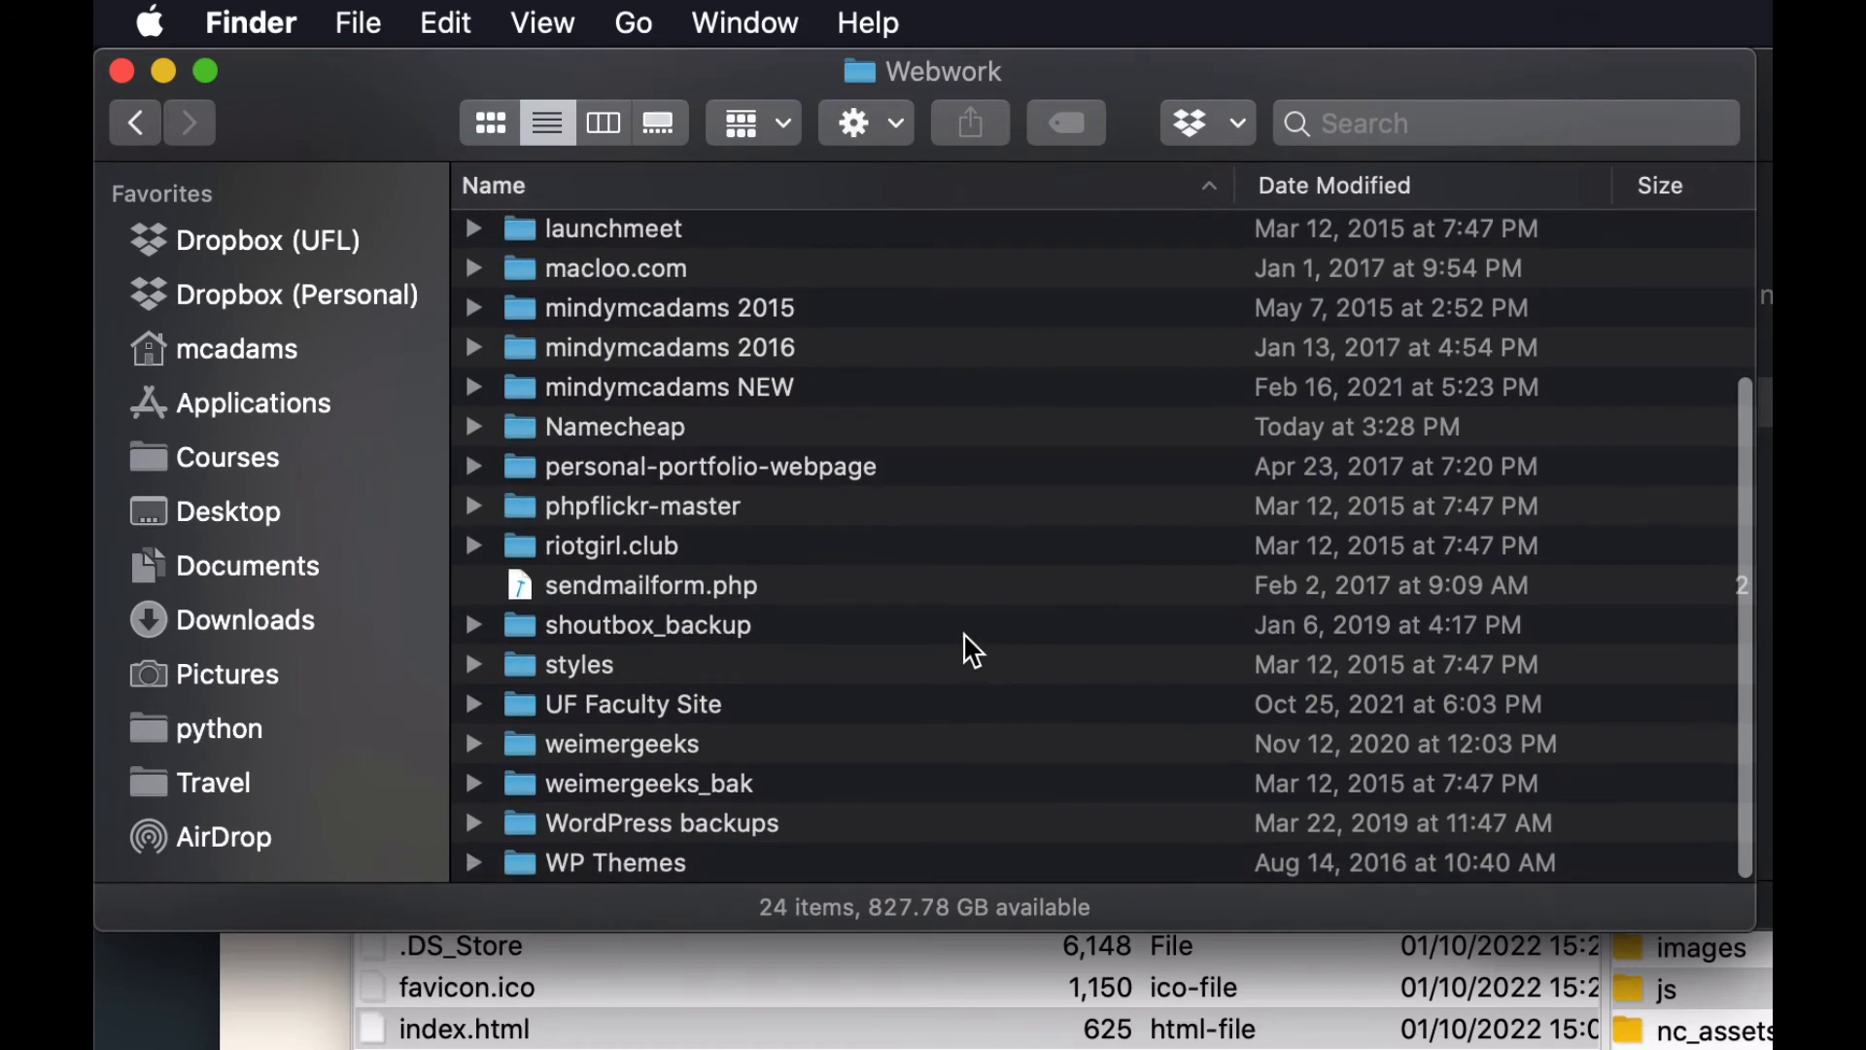
{"action": "double_click", "coordinate": [518, 735]}
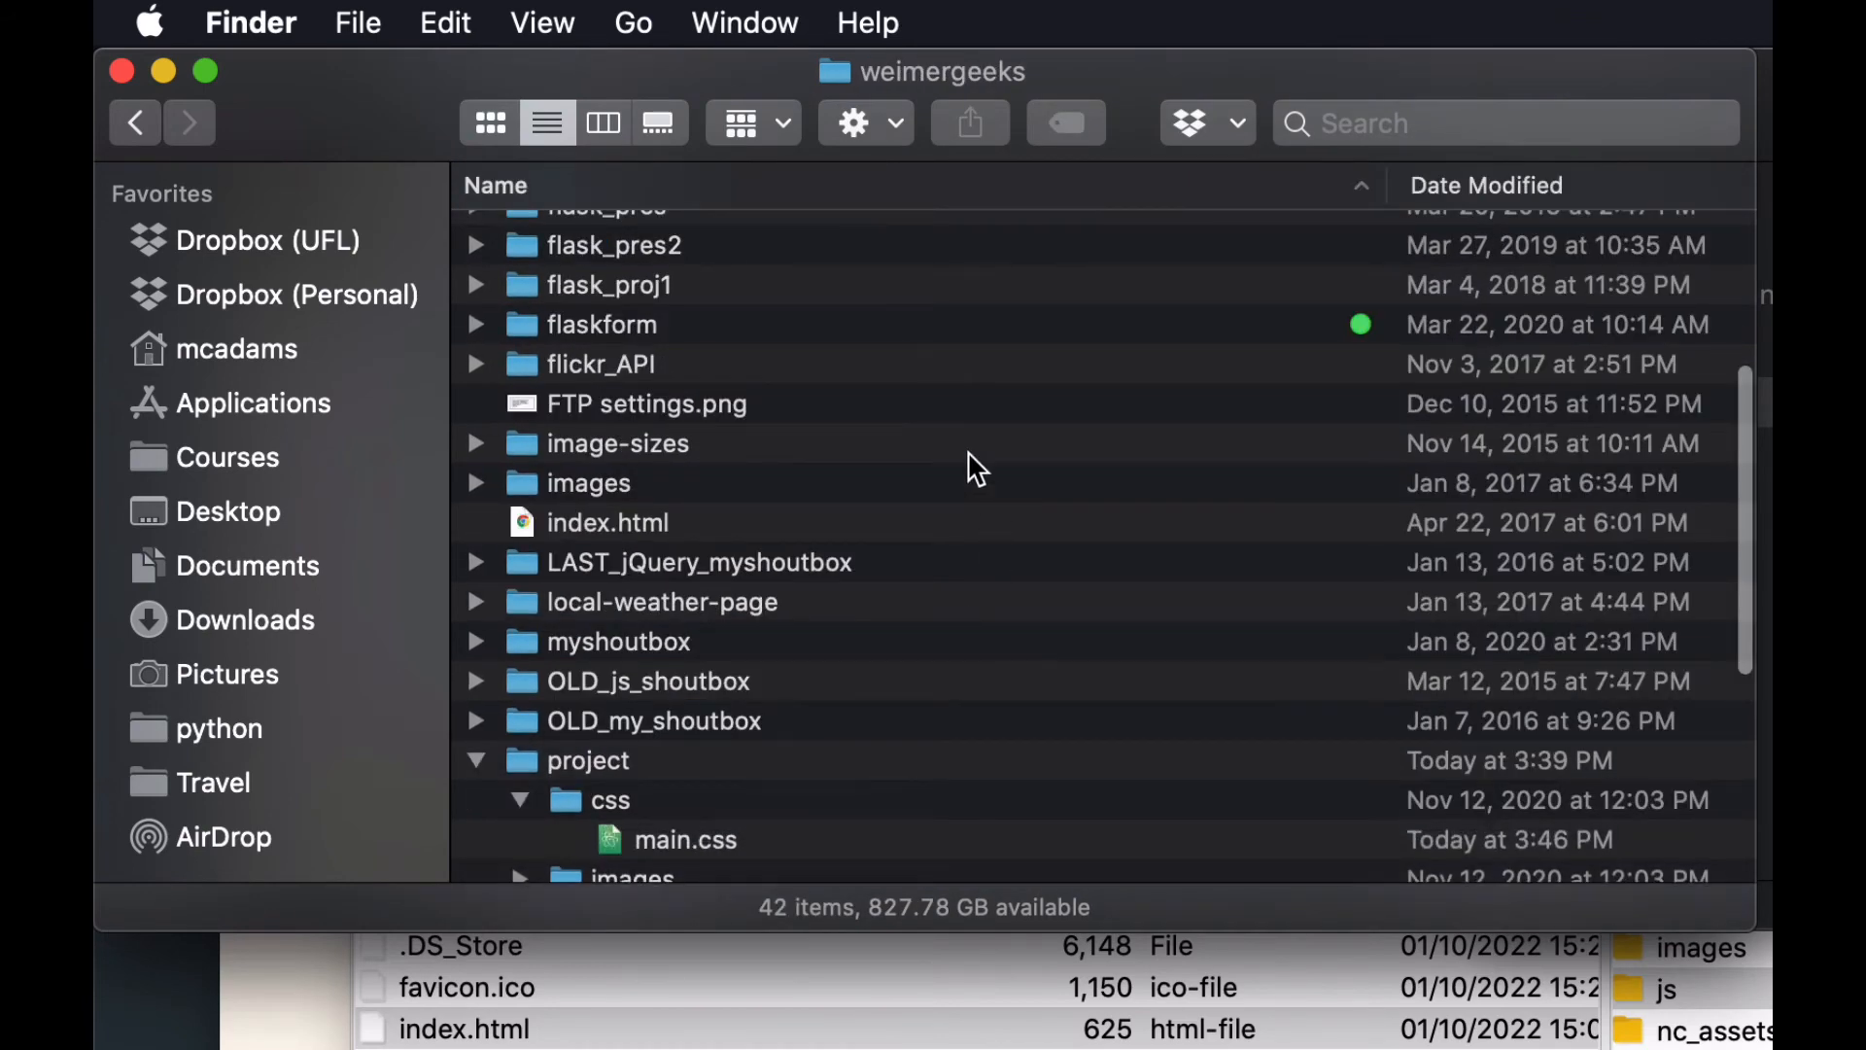
{"action": "scroll", "coordinate": [1045, 544], "scroll_direction": "down", "scroll_amount": 3}
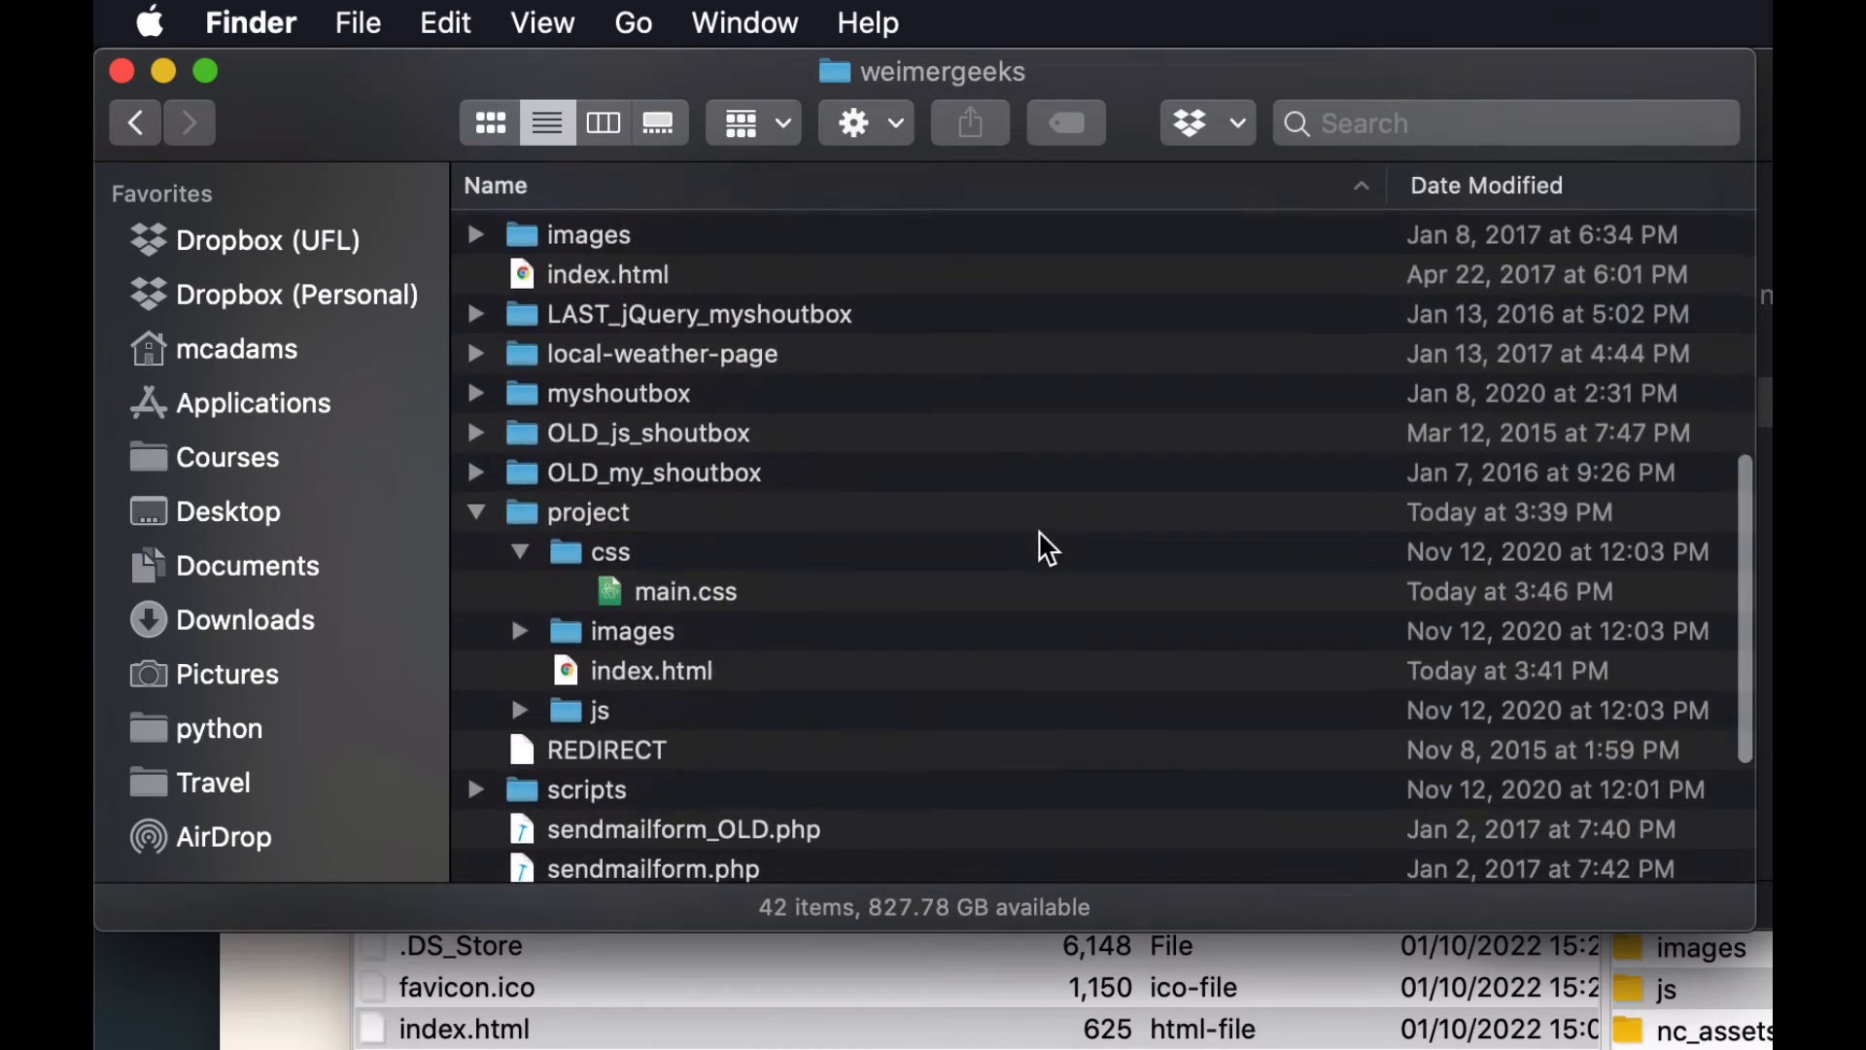
{"action": "left_click", "coordinate": [528, 522]}
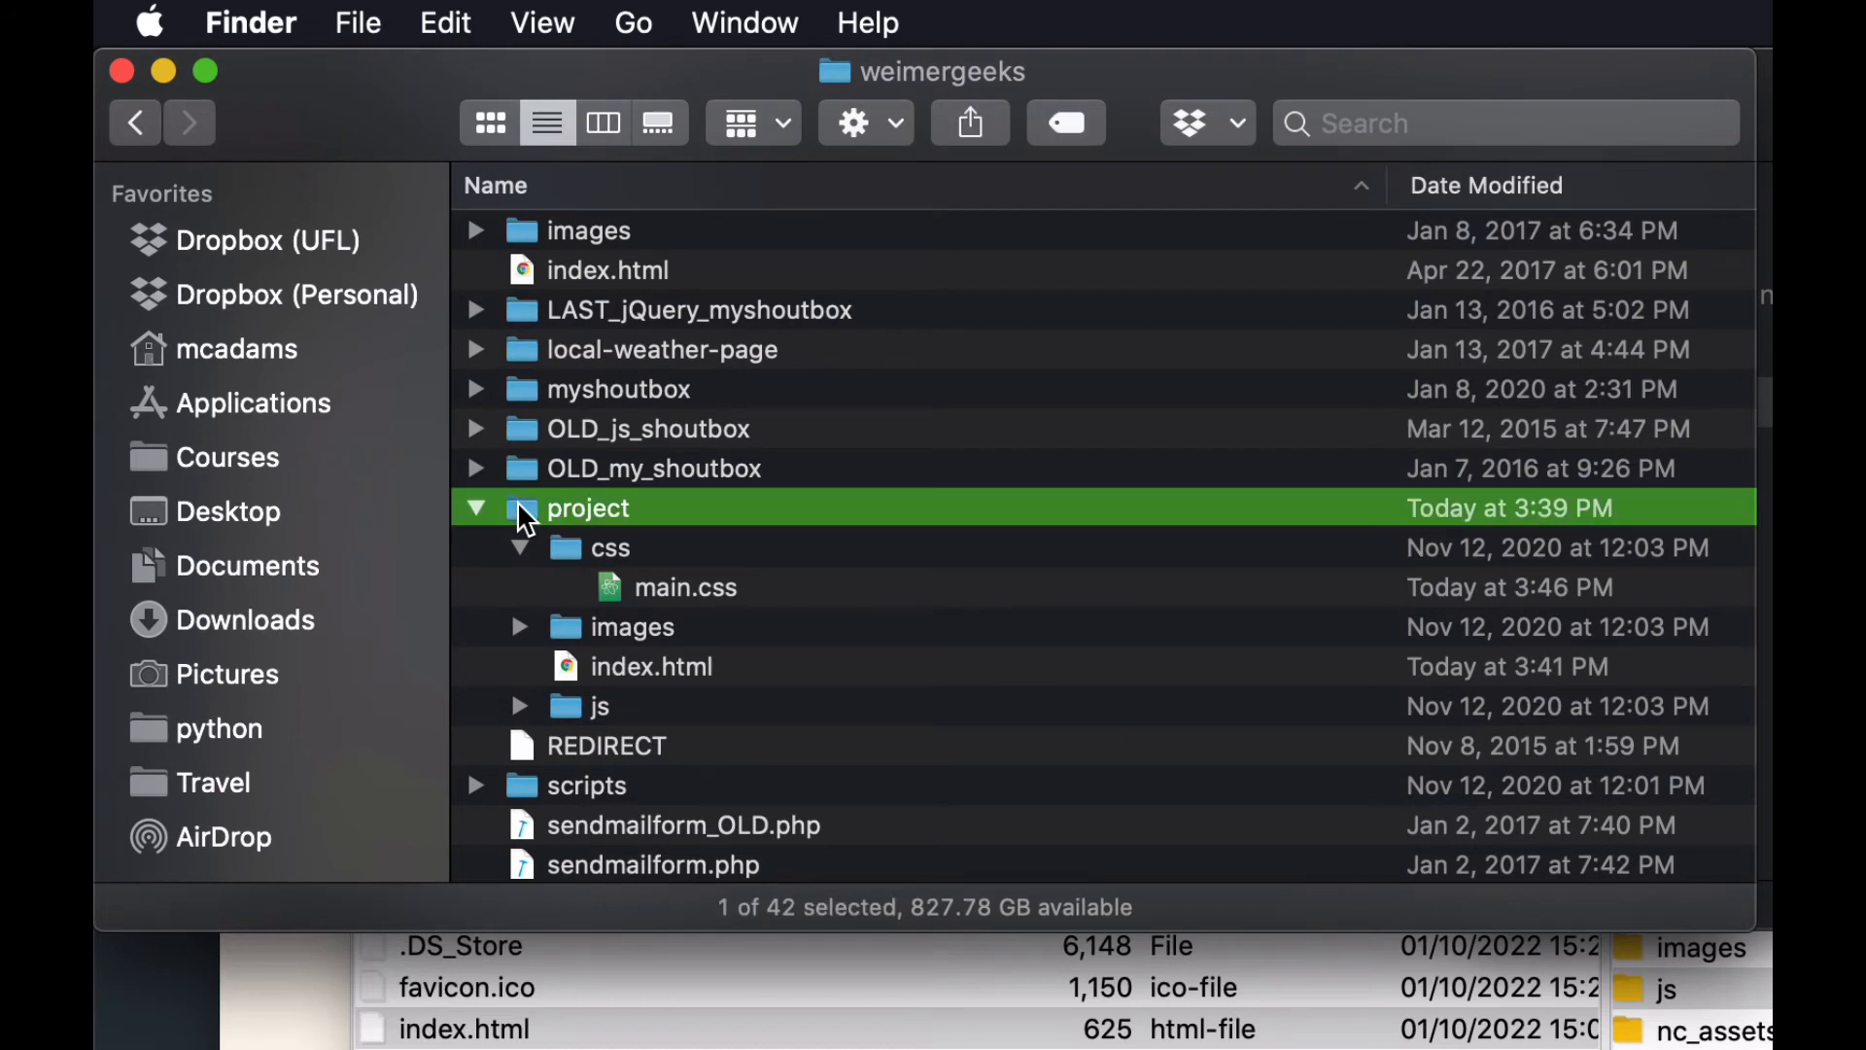
{"action": "right_click", "coordinate": [521, 509]}
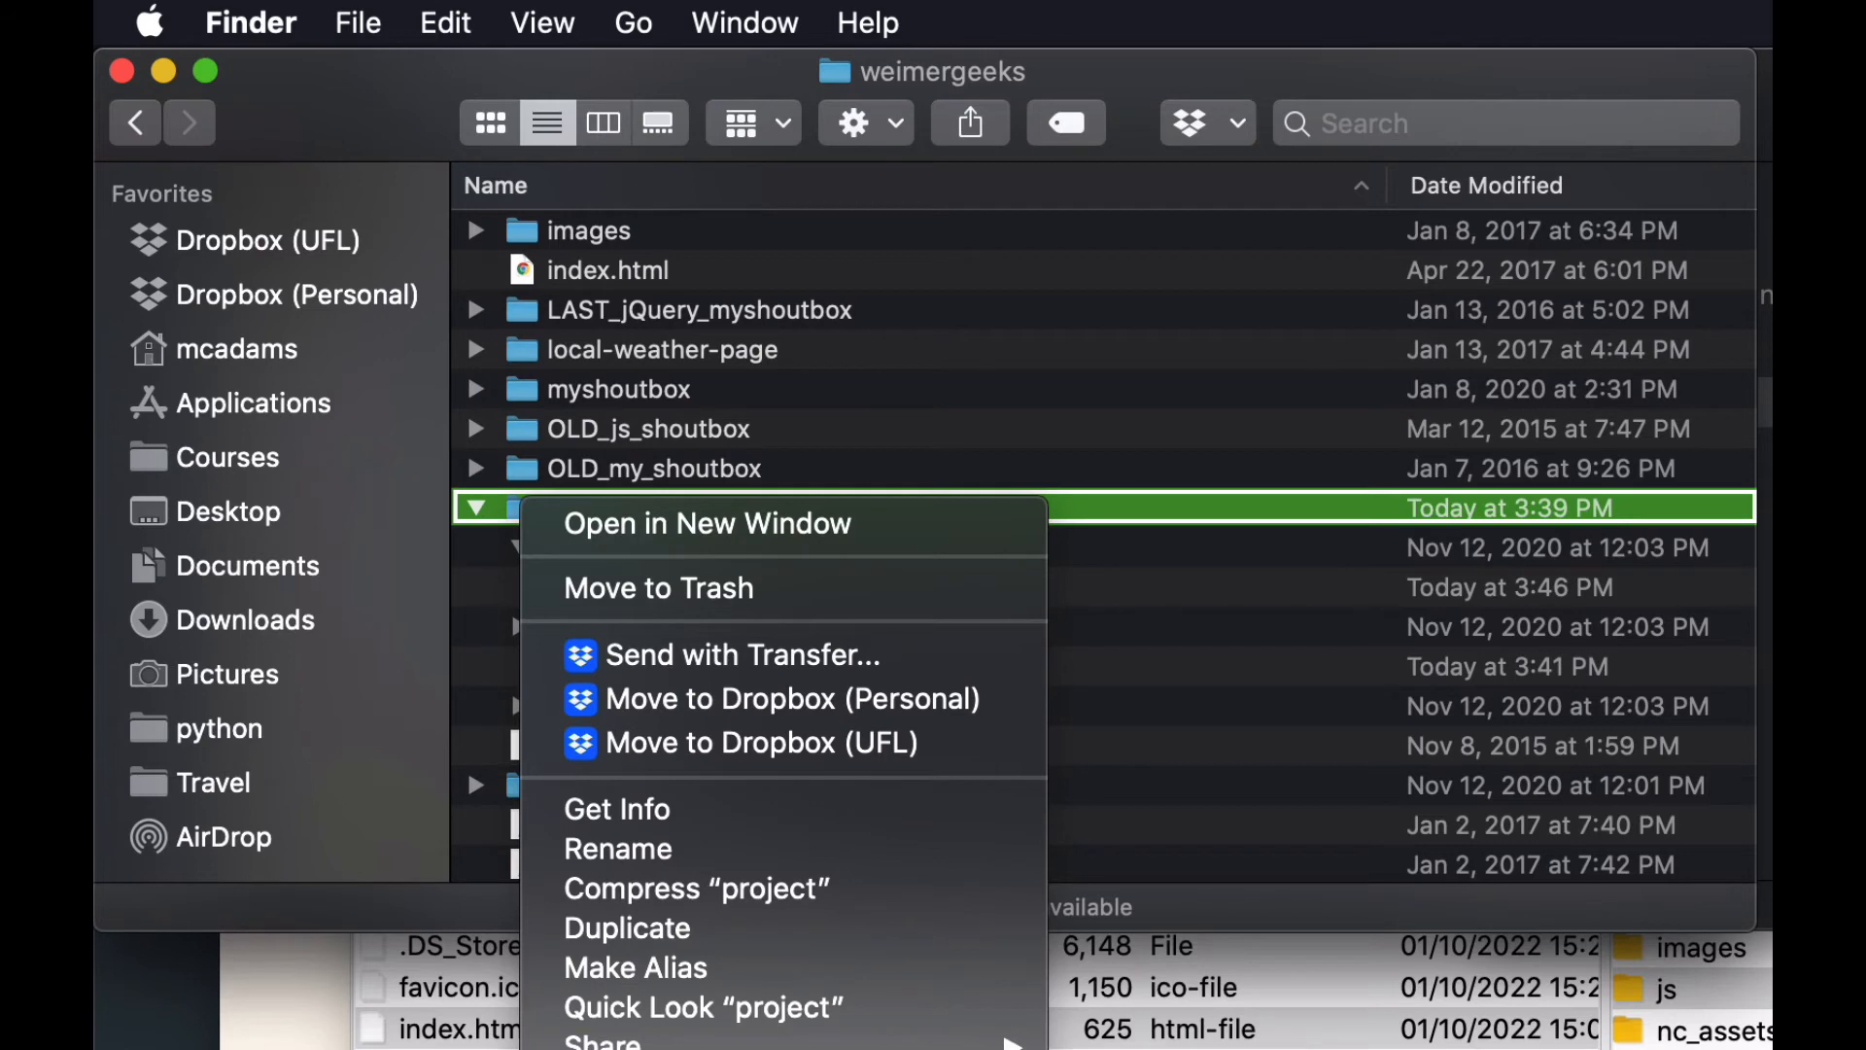
{"action": "left_click", "coordinate": [1230, 531]}
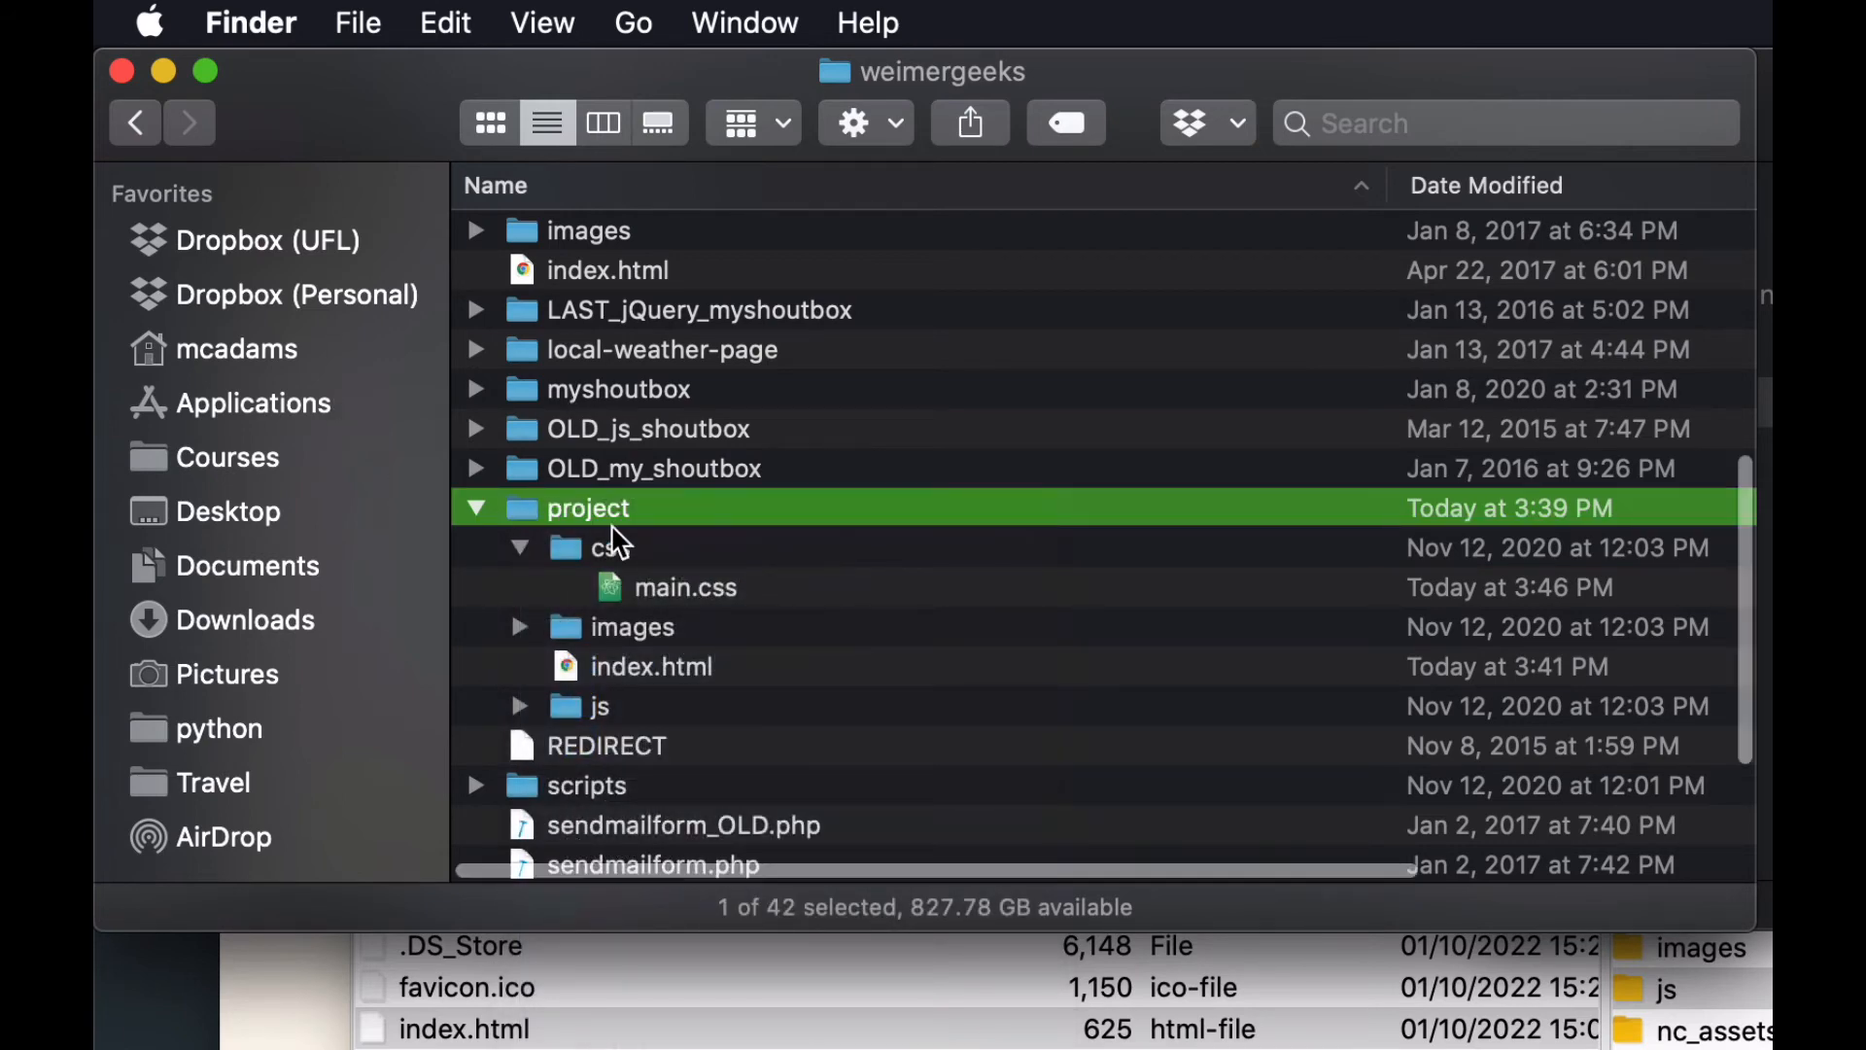
Paste a copy of the project folder into the Namecheap folder inside Webwork.
{"action": "key", "text": "super+bracketleft"}
{"action": "double_click", "coordinate": [525, 430]}
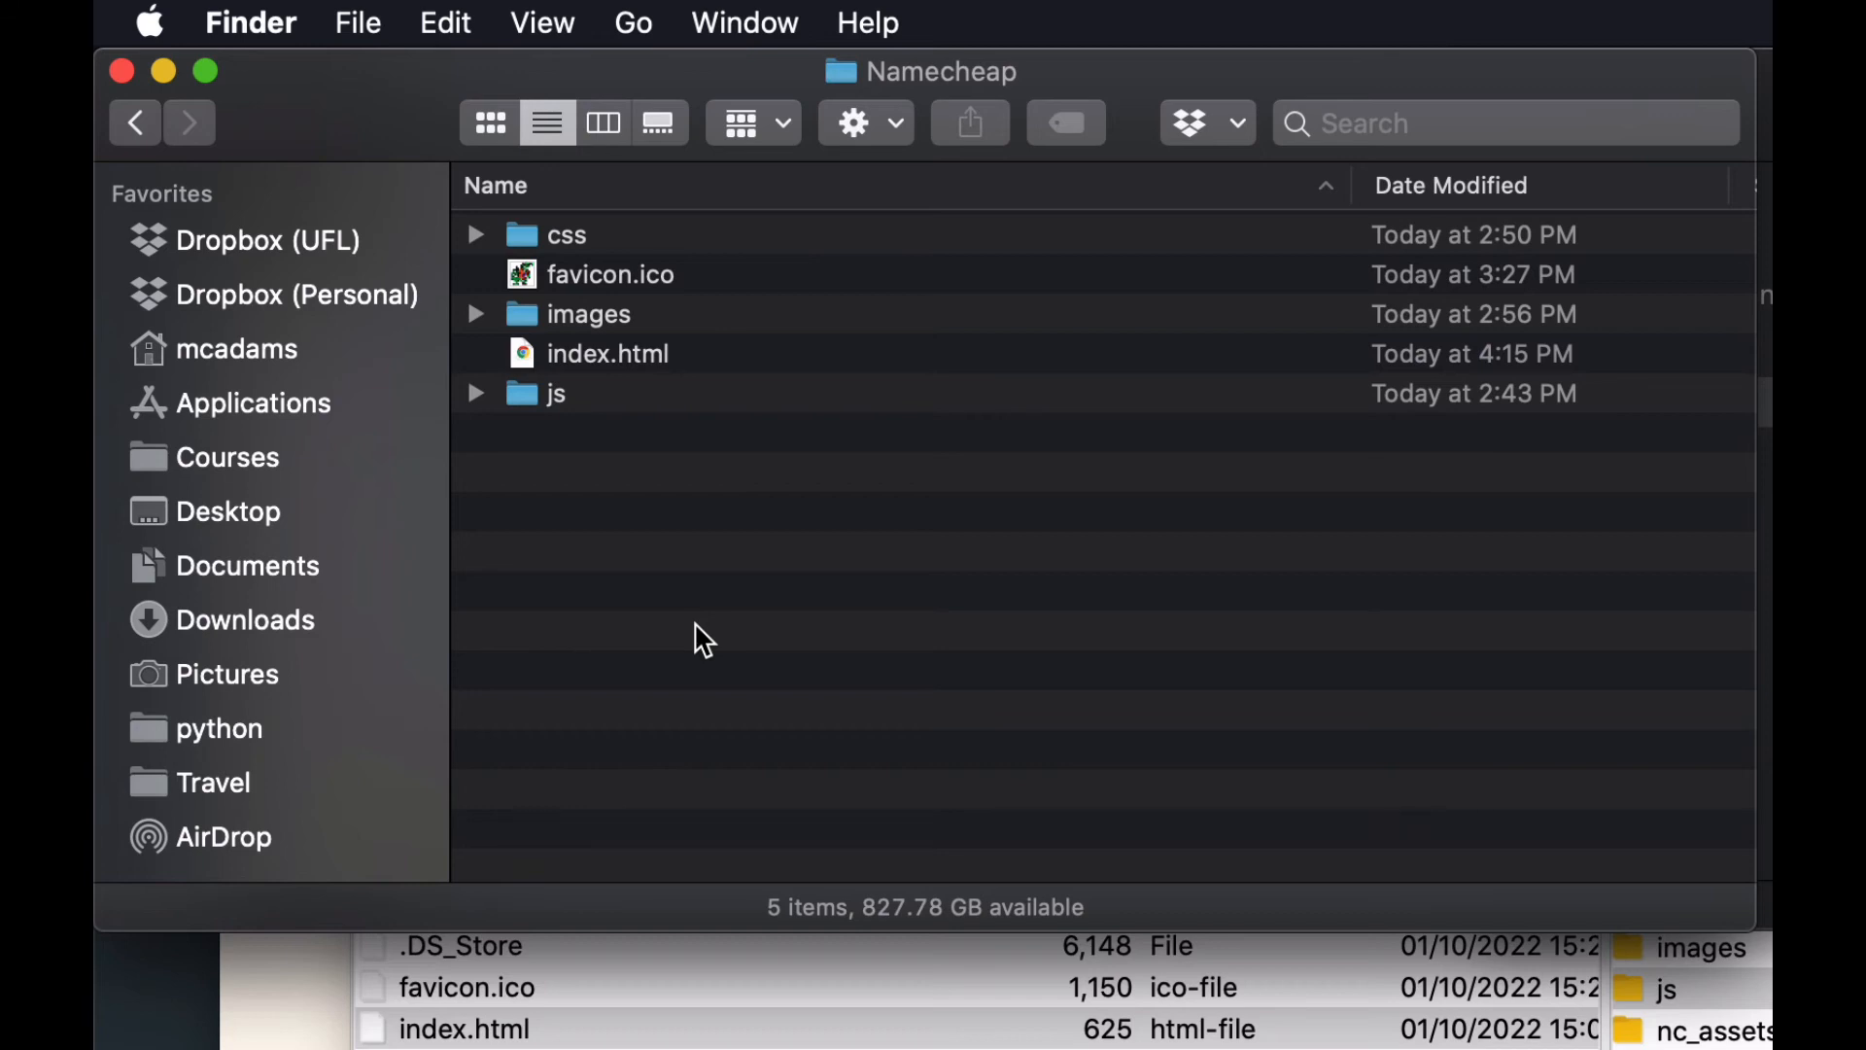
{"action": "right_click", "coordinate": [573, 632]}
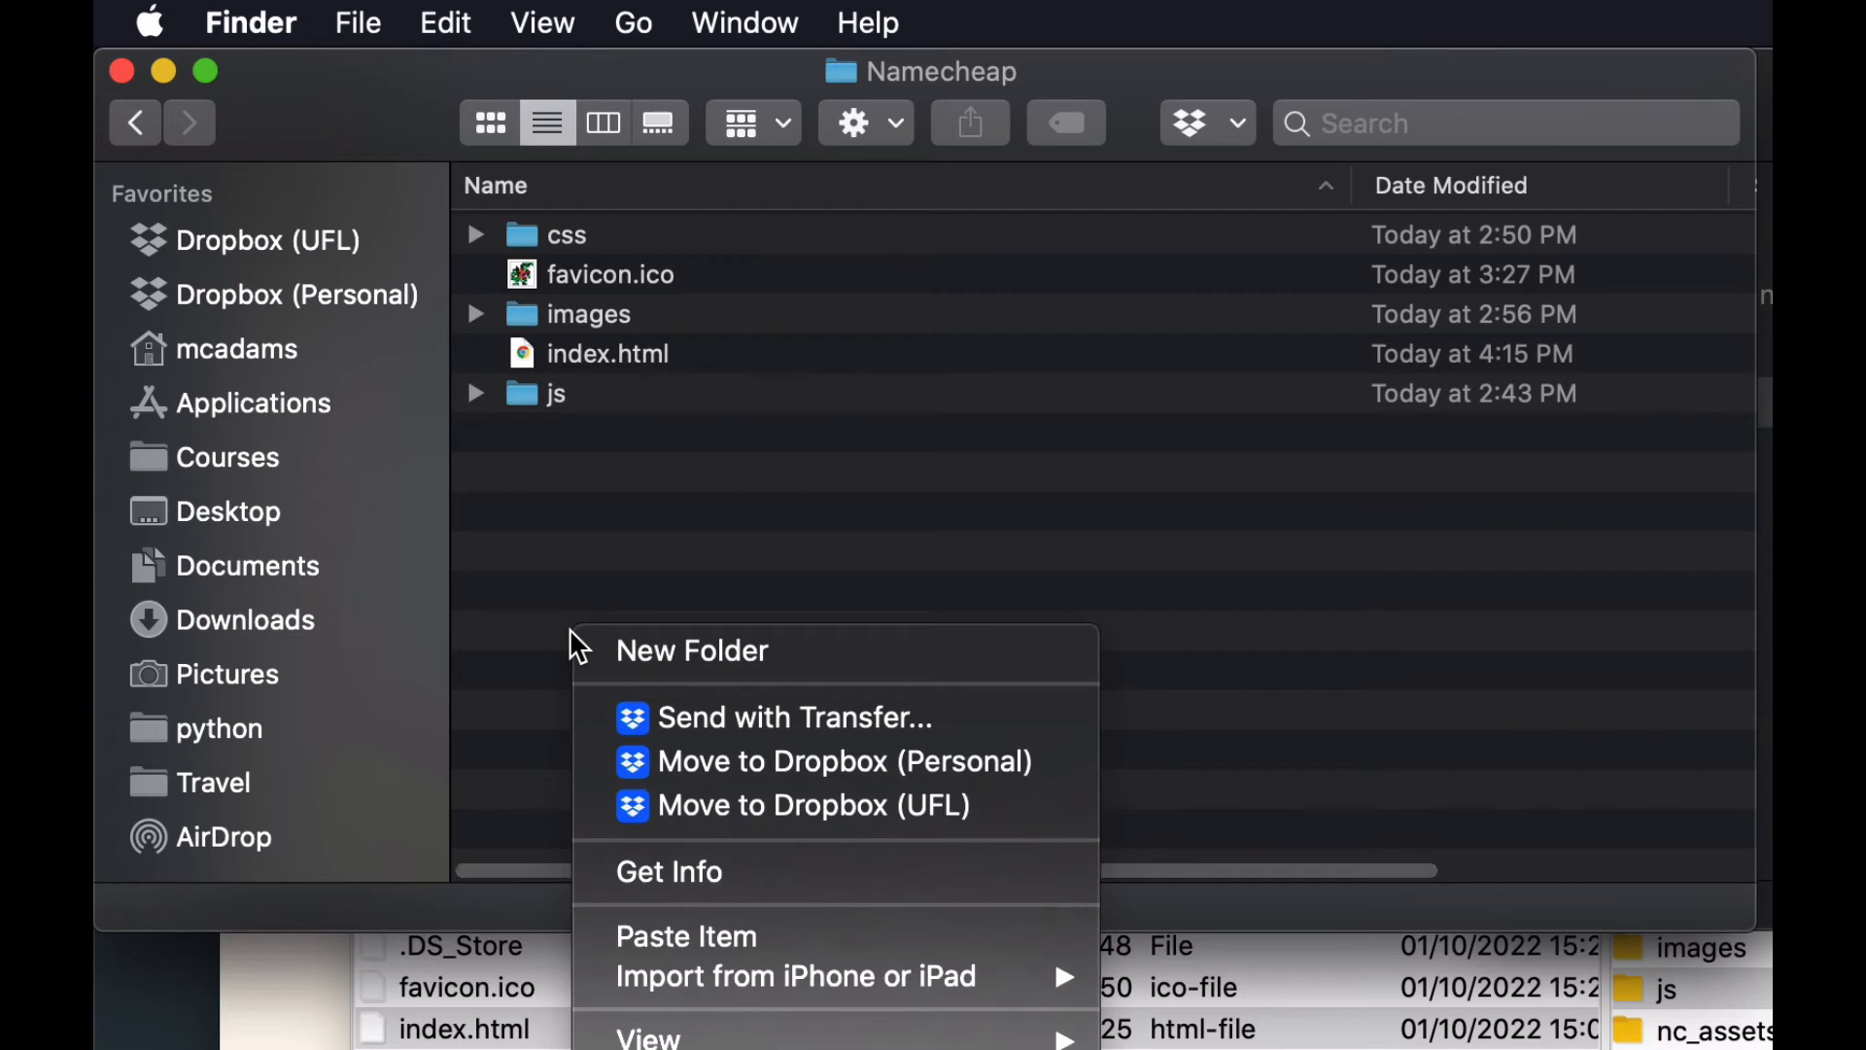
{"action": "left_click", "coordinate": [748, 939]}
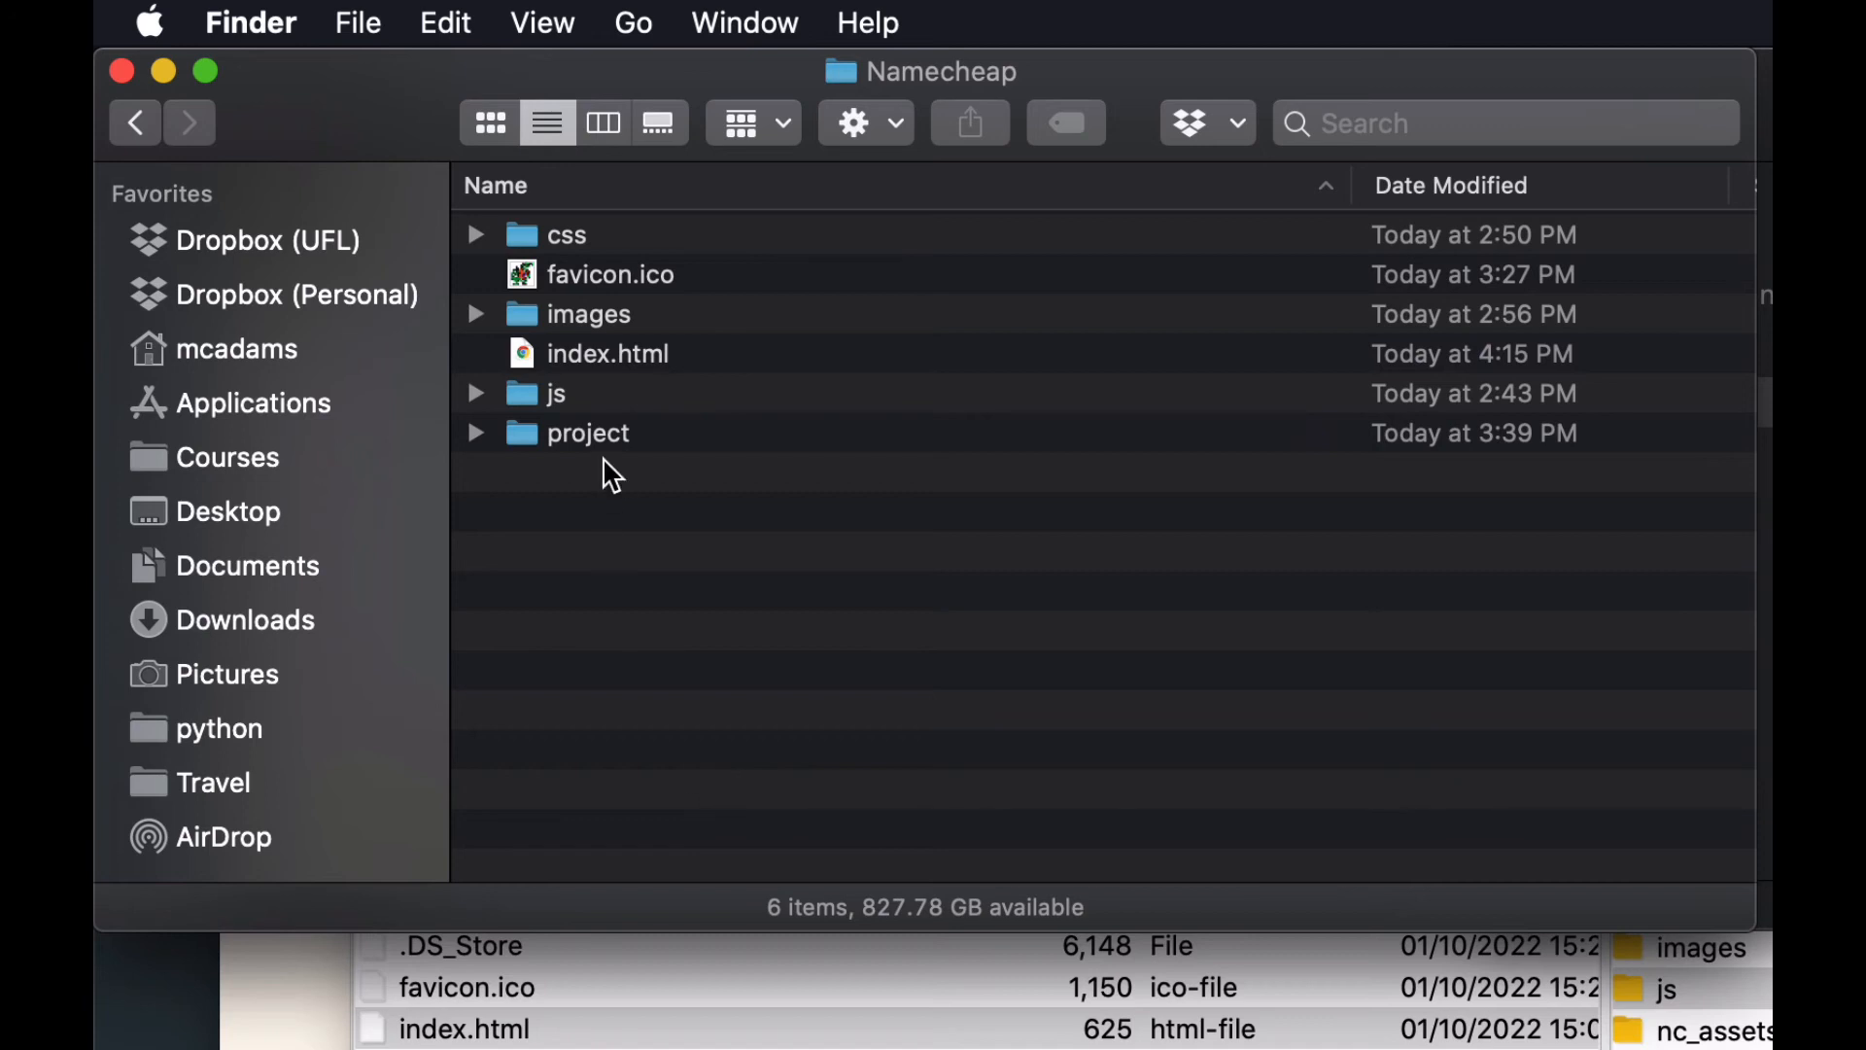
Examine the pasted project folder's css, images, js and index.html structure against the matching items directly in the Namecheap folder.
{"action": "left_click", "coordinate": [473, 439]}
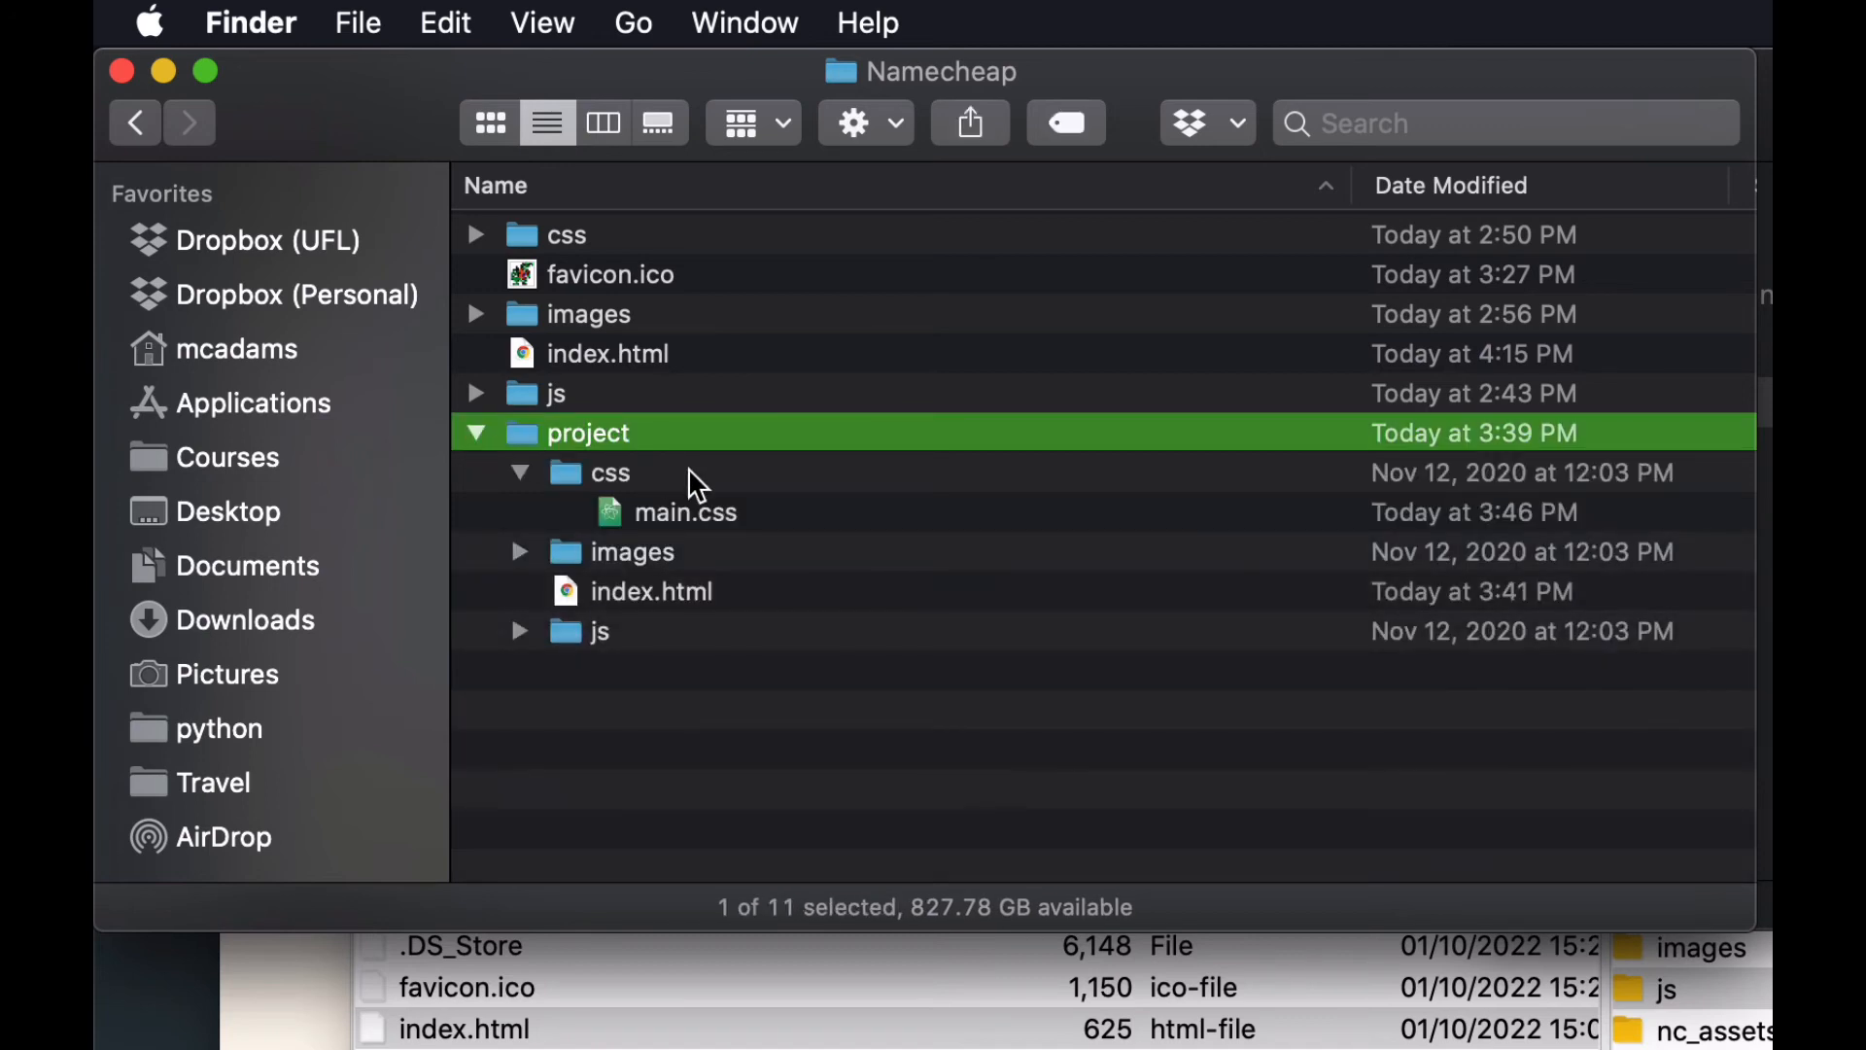
{"action": "left_click", "coordinate": [521, 473]}
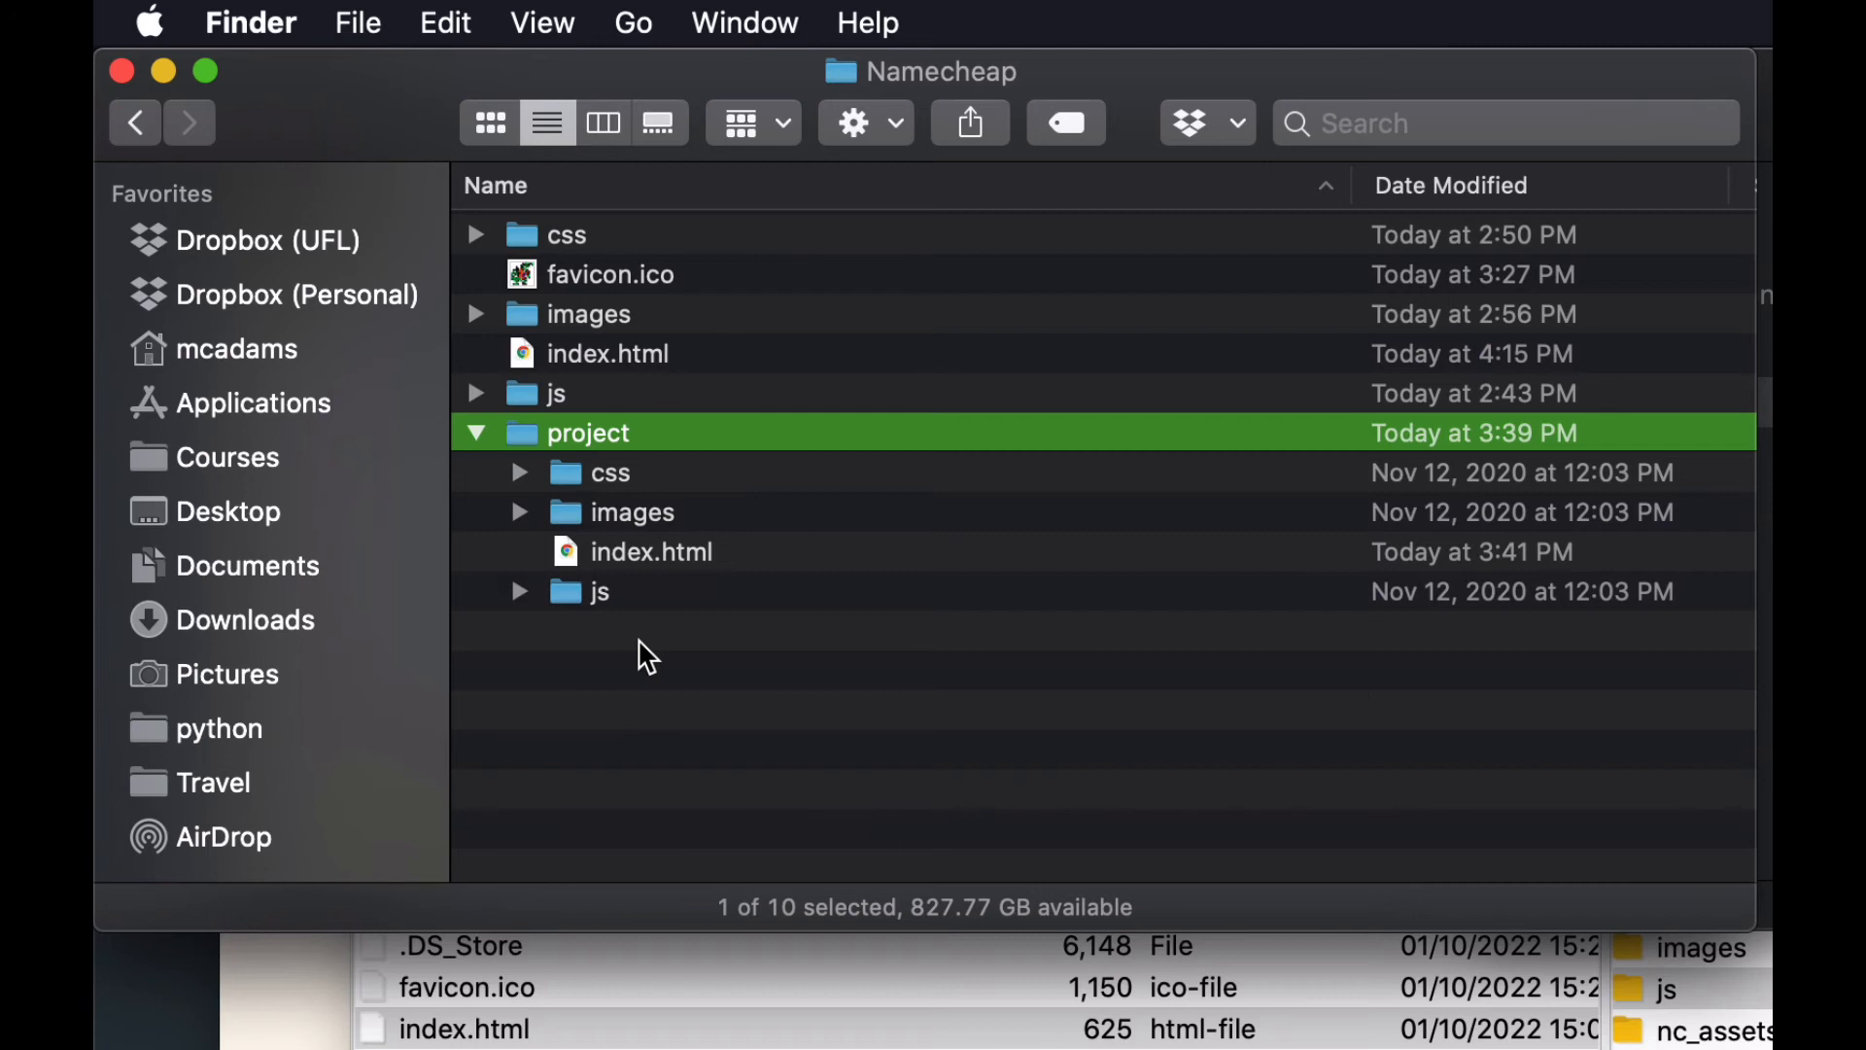
{"action": "left_click", "coordinate": [579, 564]}
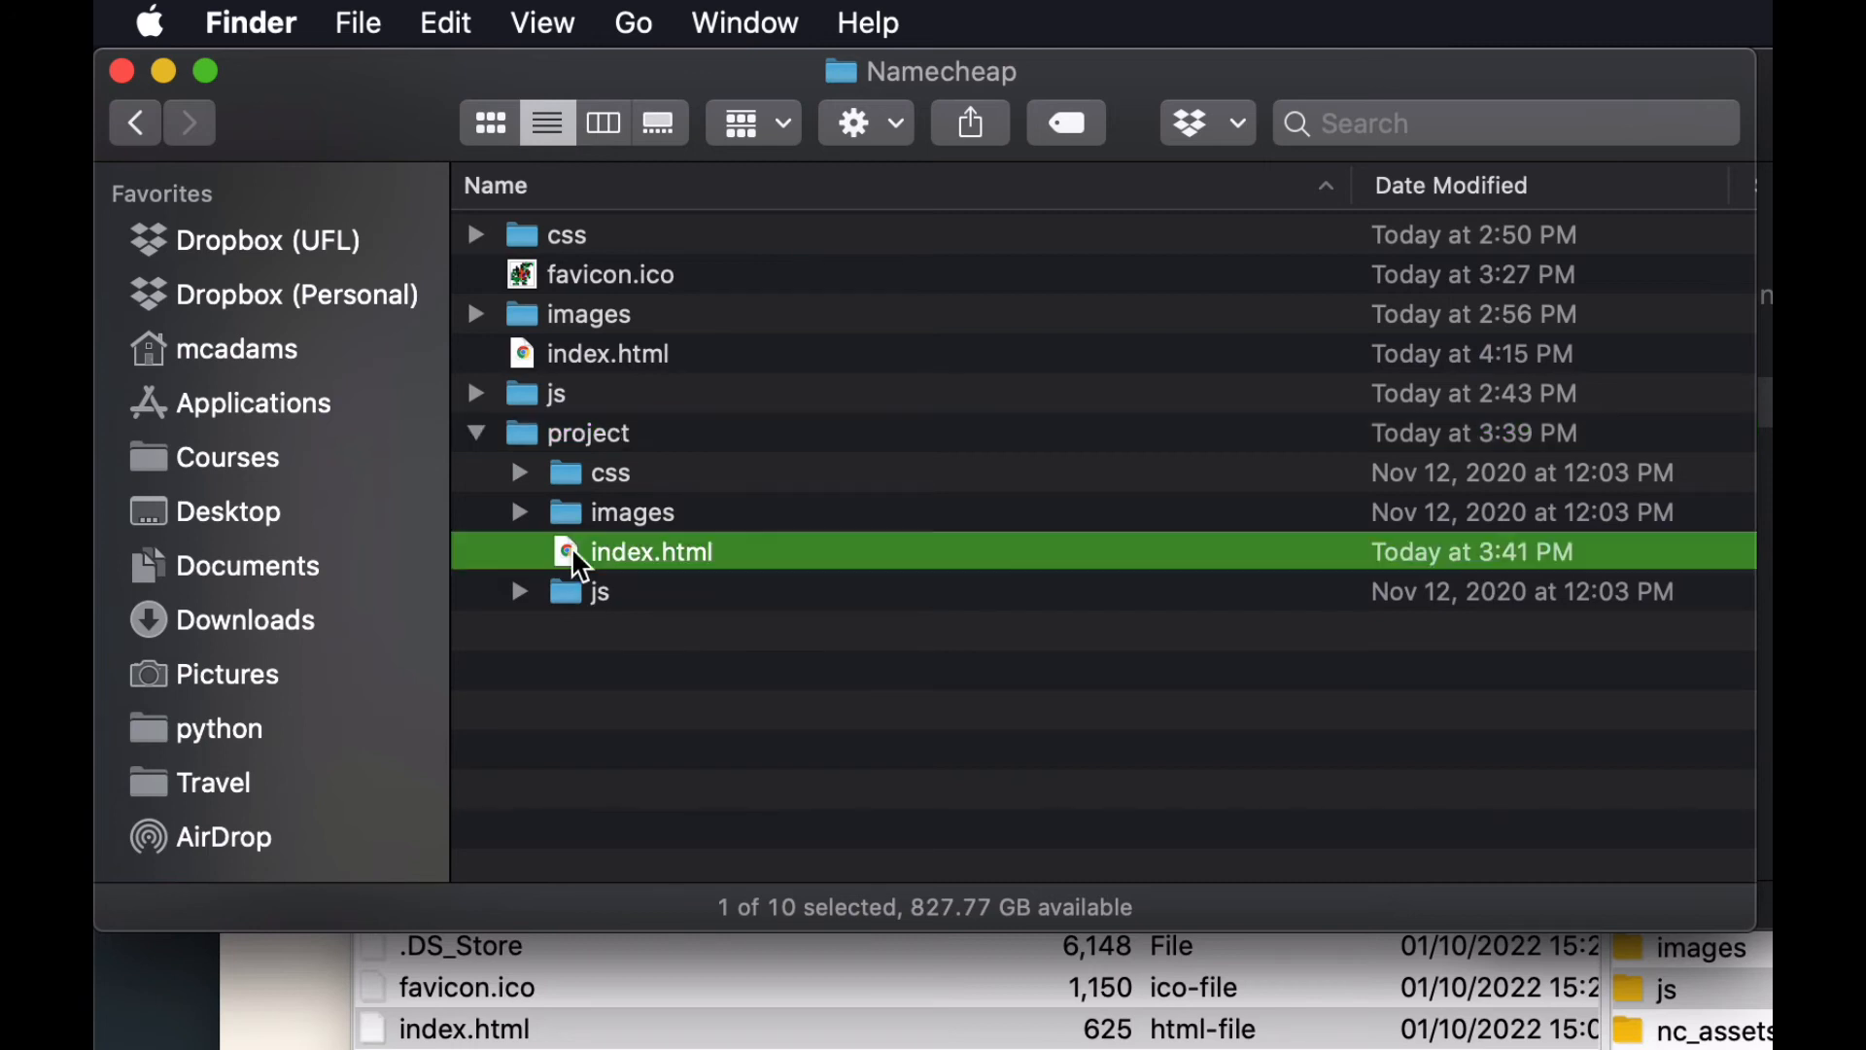
{"action": "left_click", "coordinate": [581, 515]}
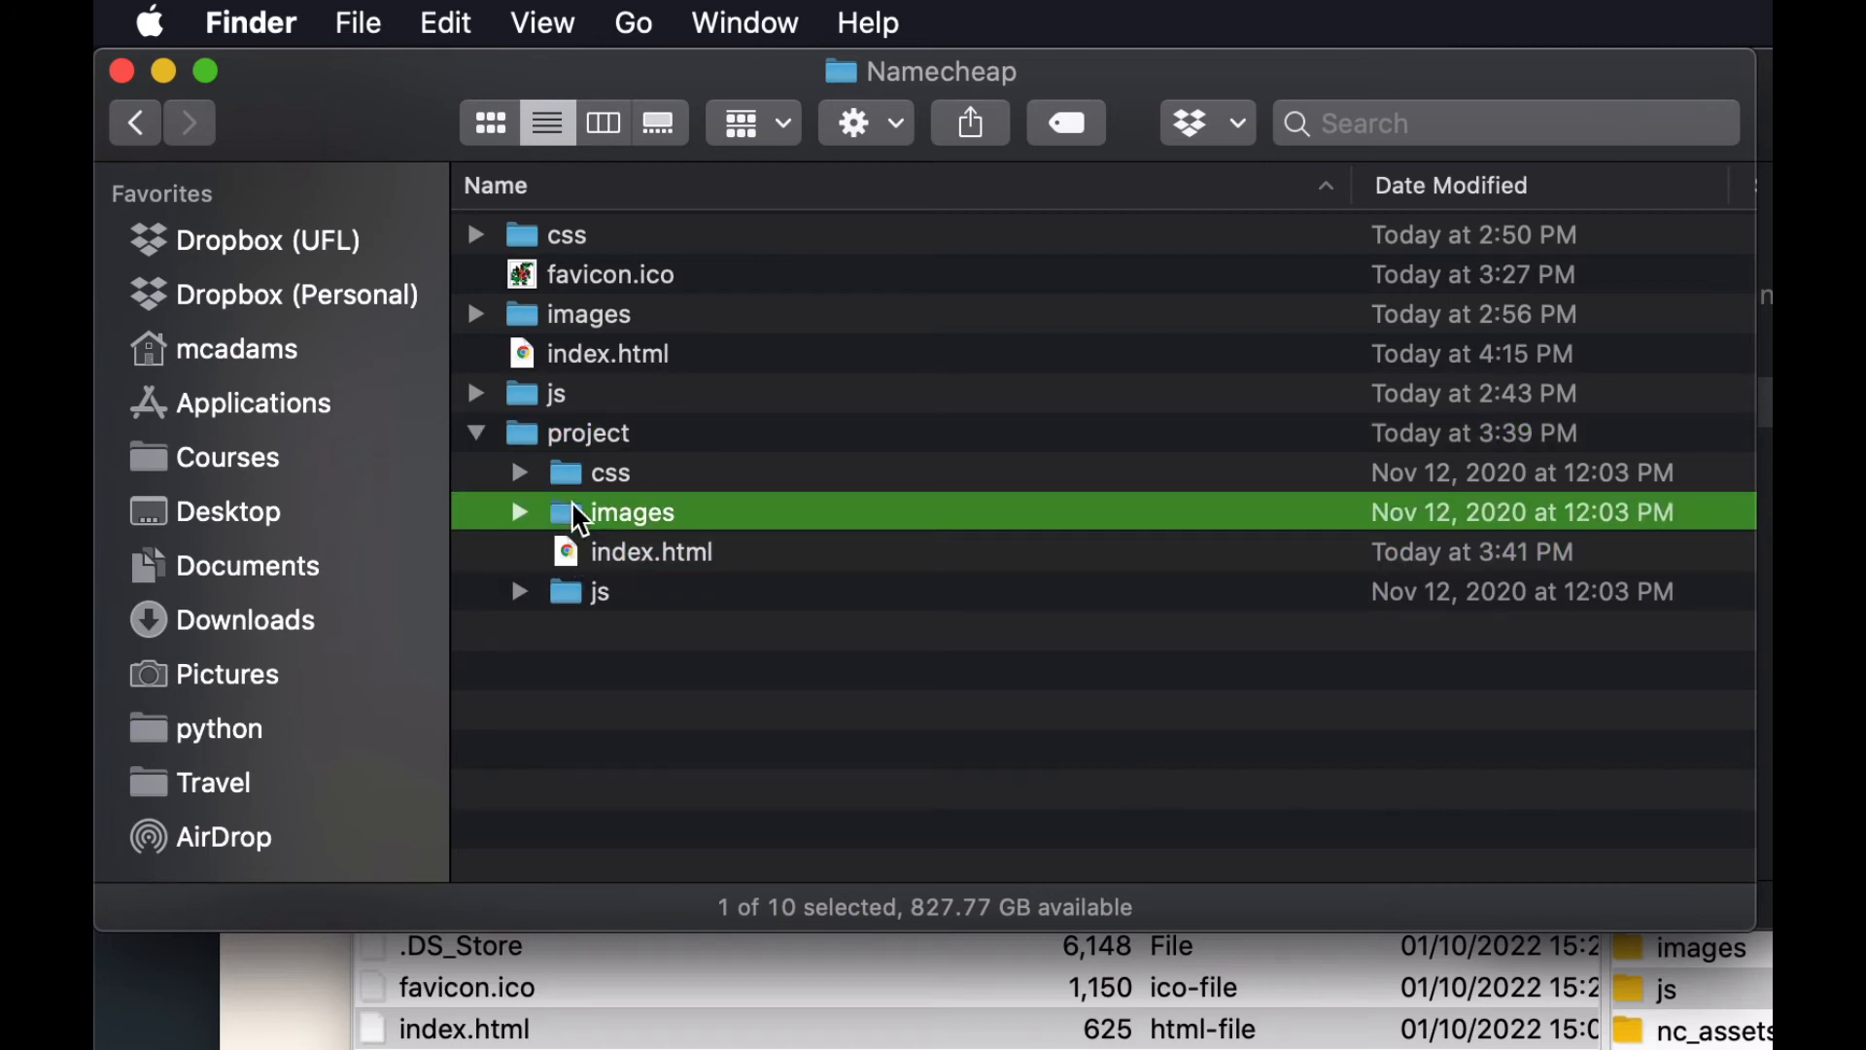
{"action": "left_click", "coordinate": [519, 366]}
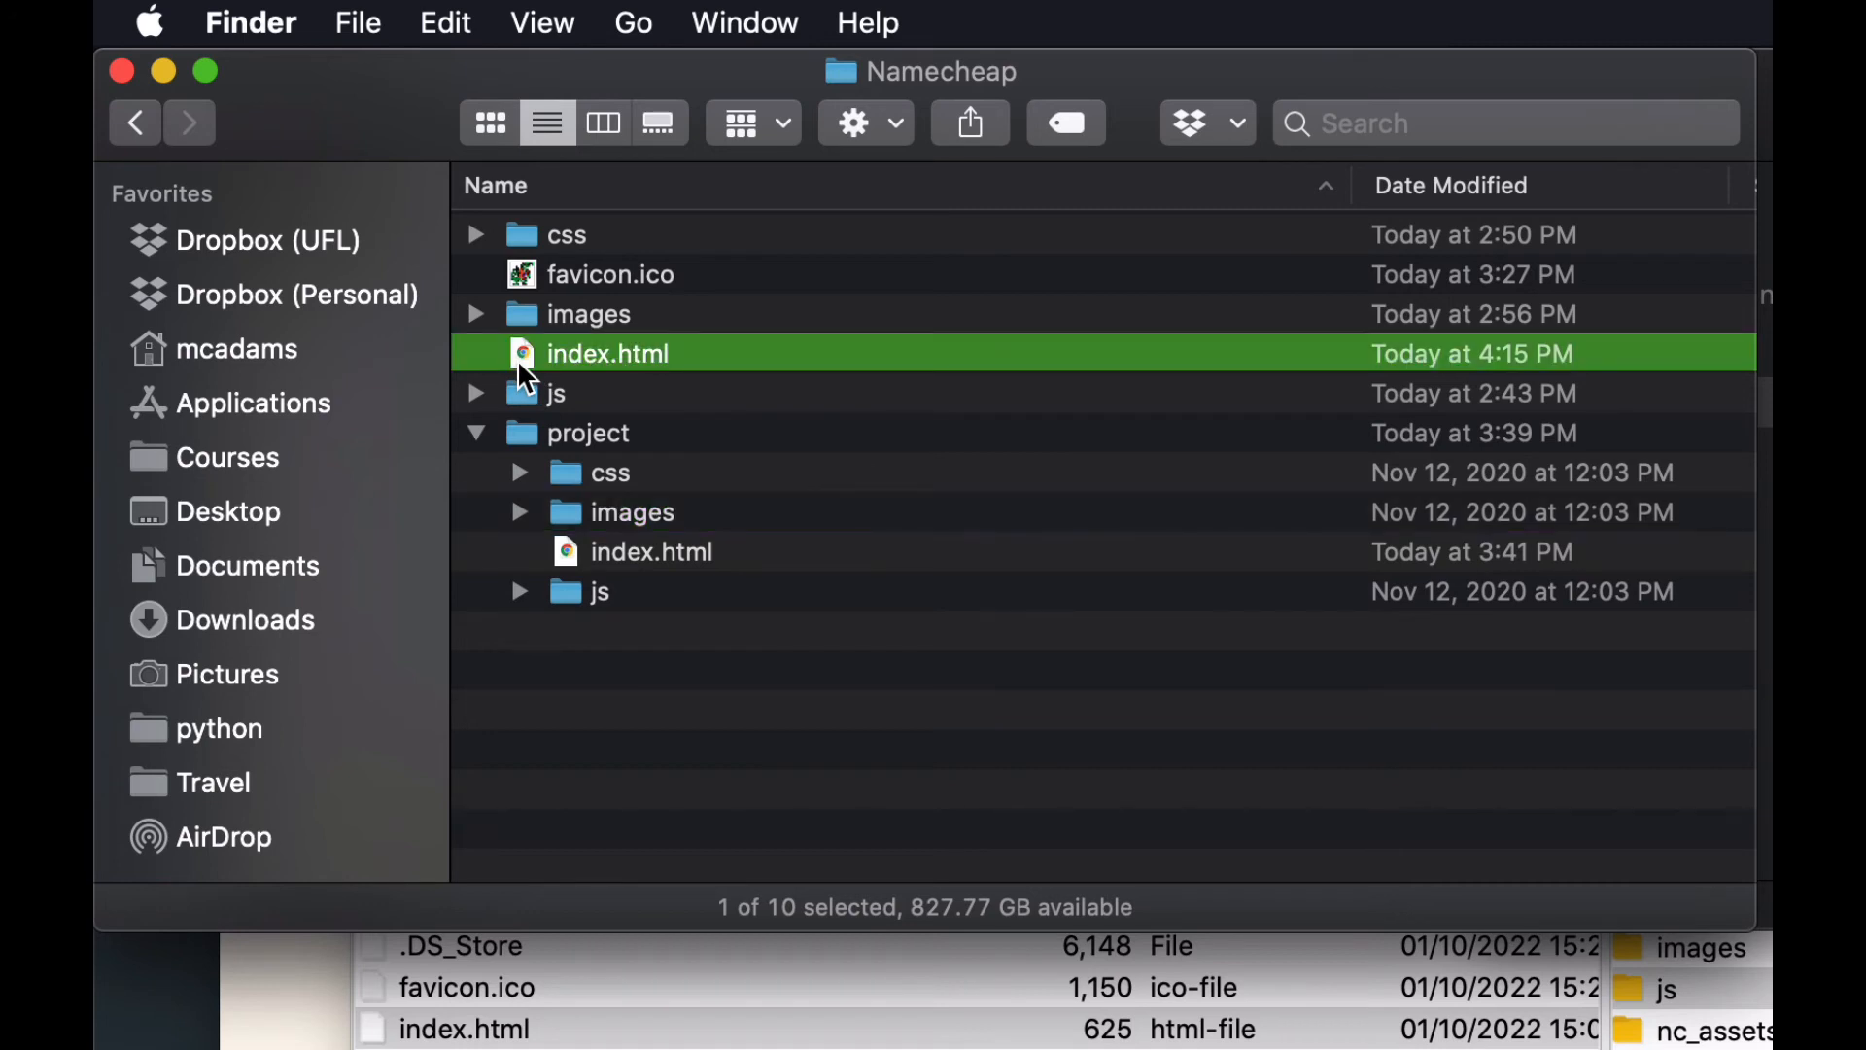
{"action": "left_click", "coordinate": [529, 321]}
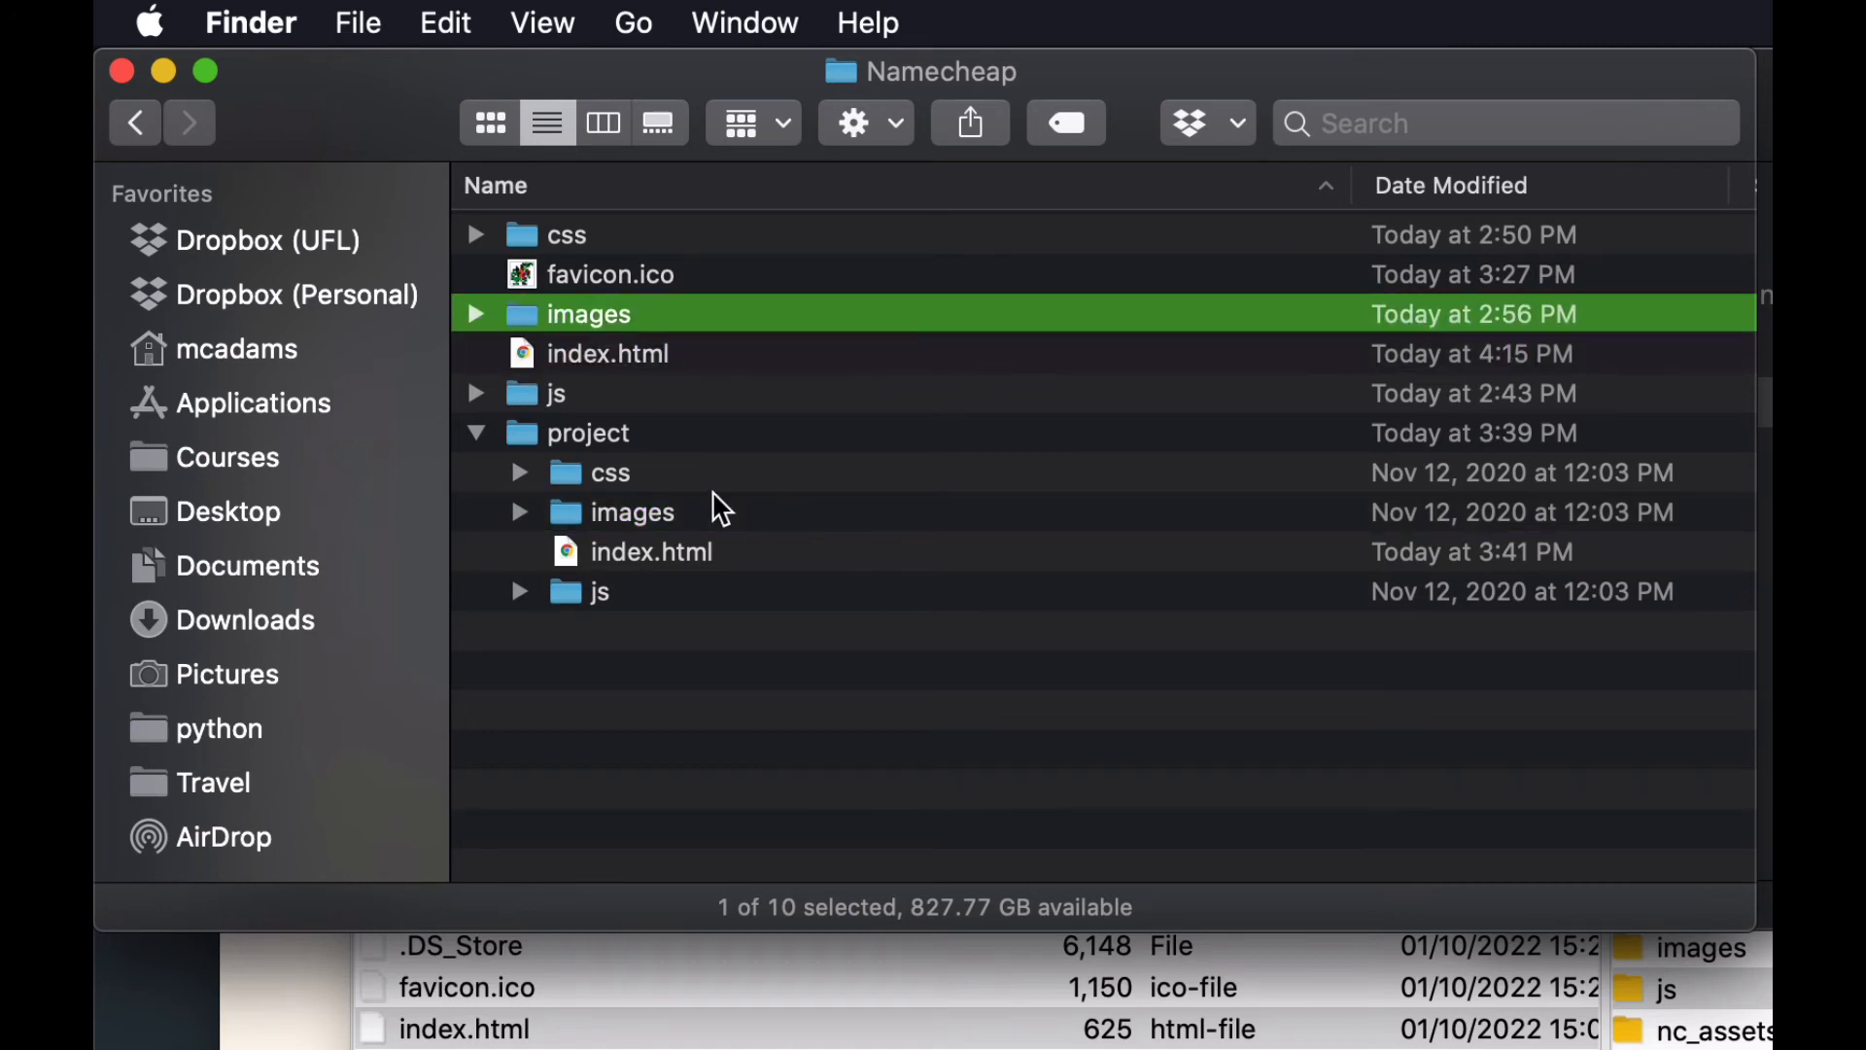
{"action": "left_click", "coordinate": [476, 433]}
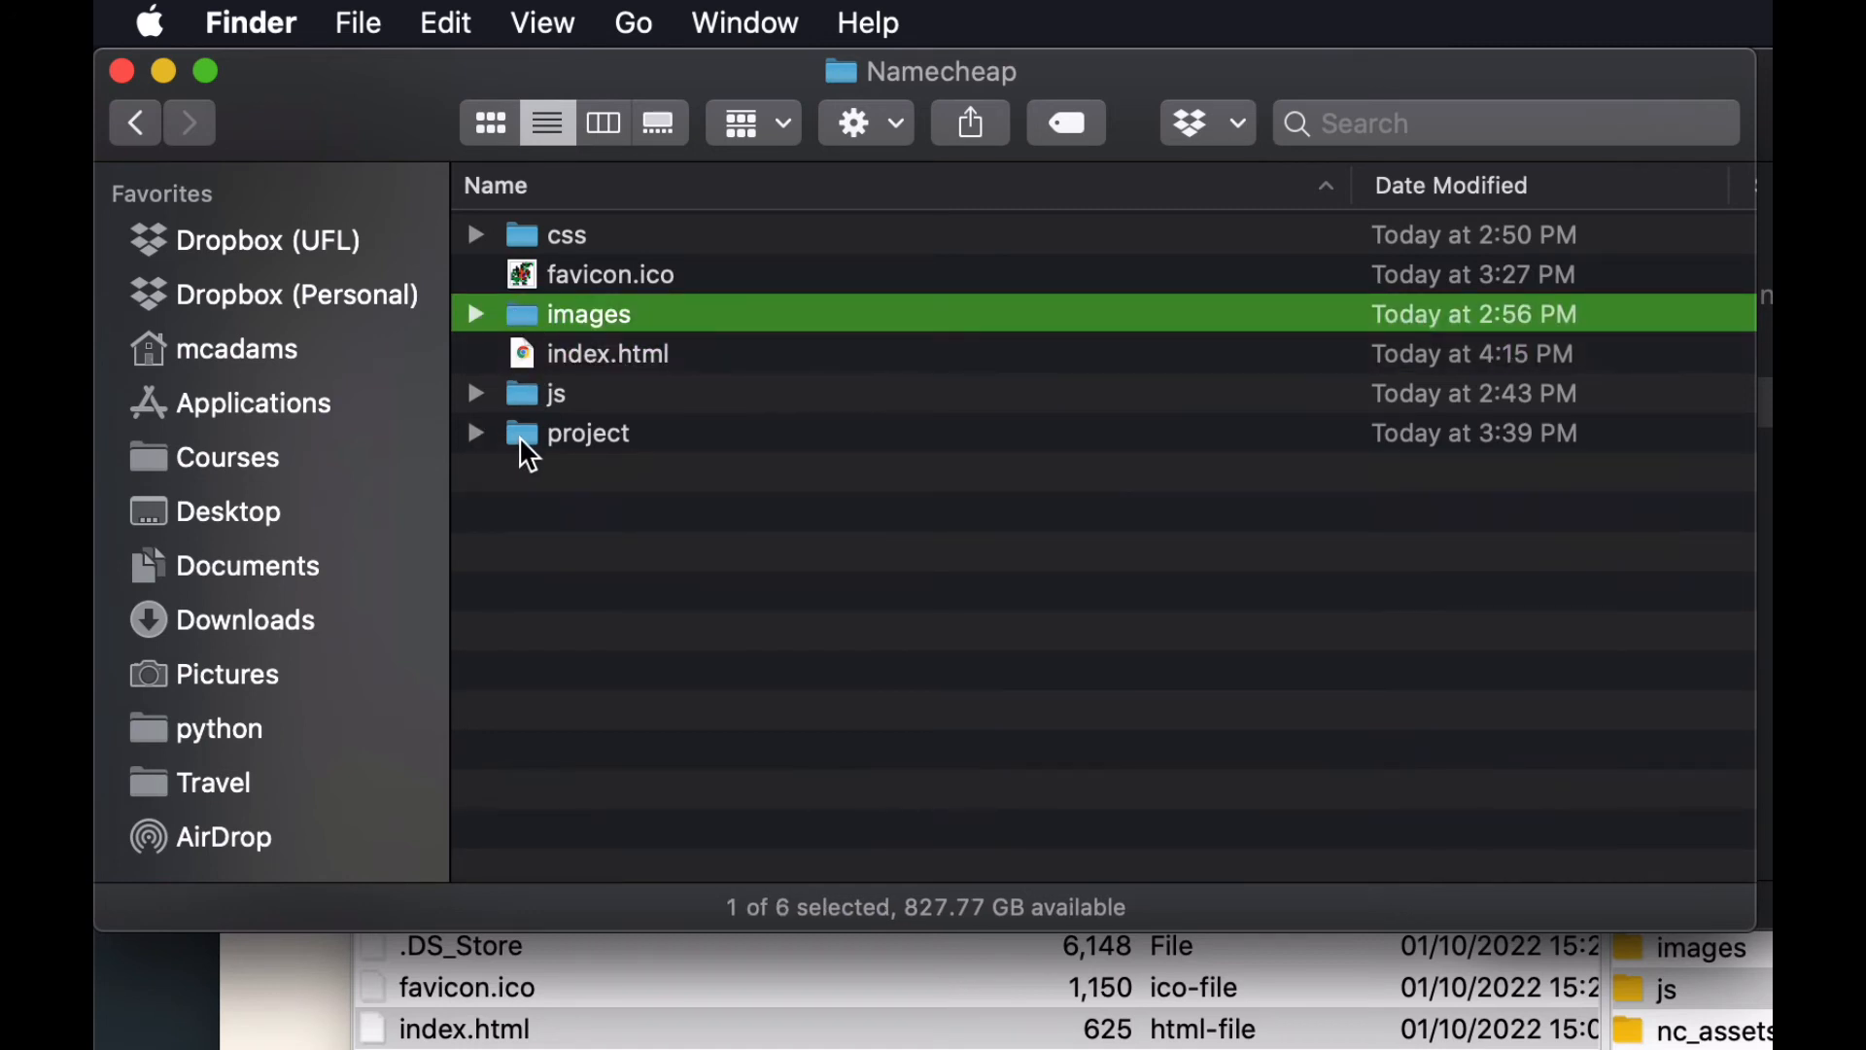
{"action": "left_click", "coordinate": [519, 436]}
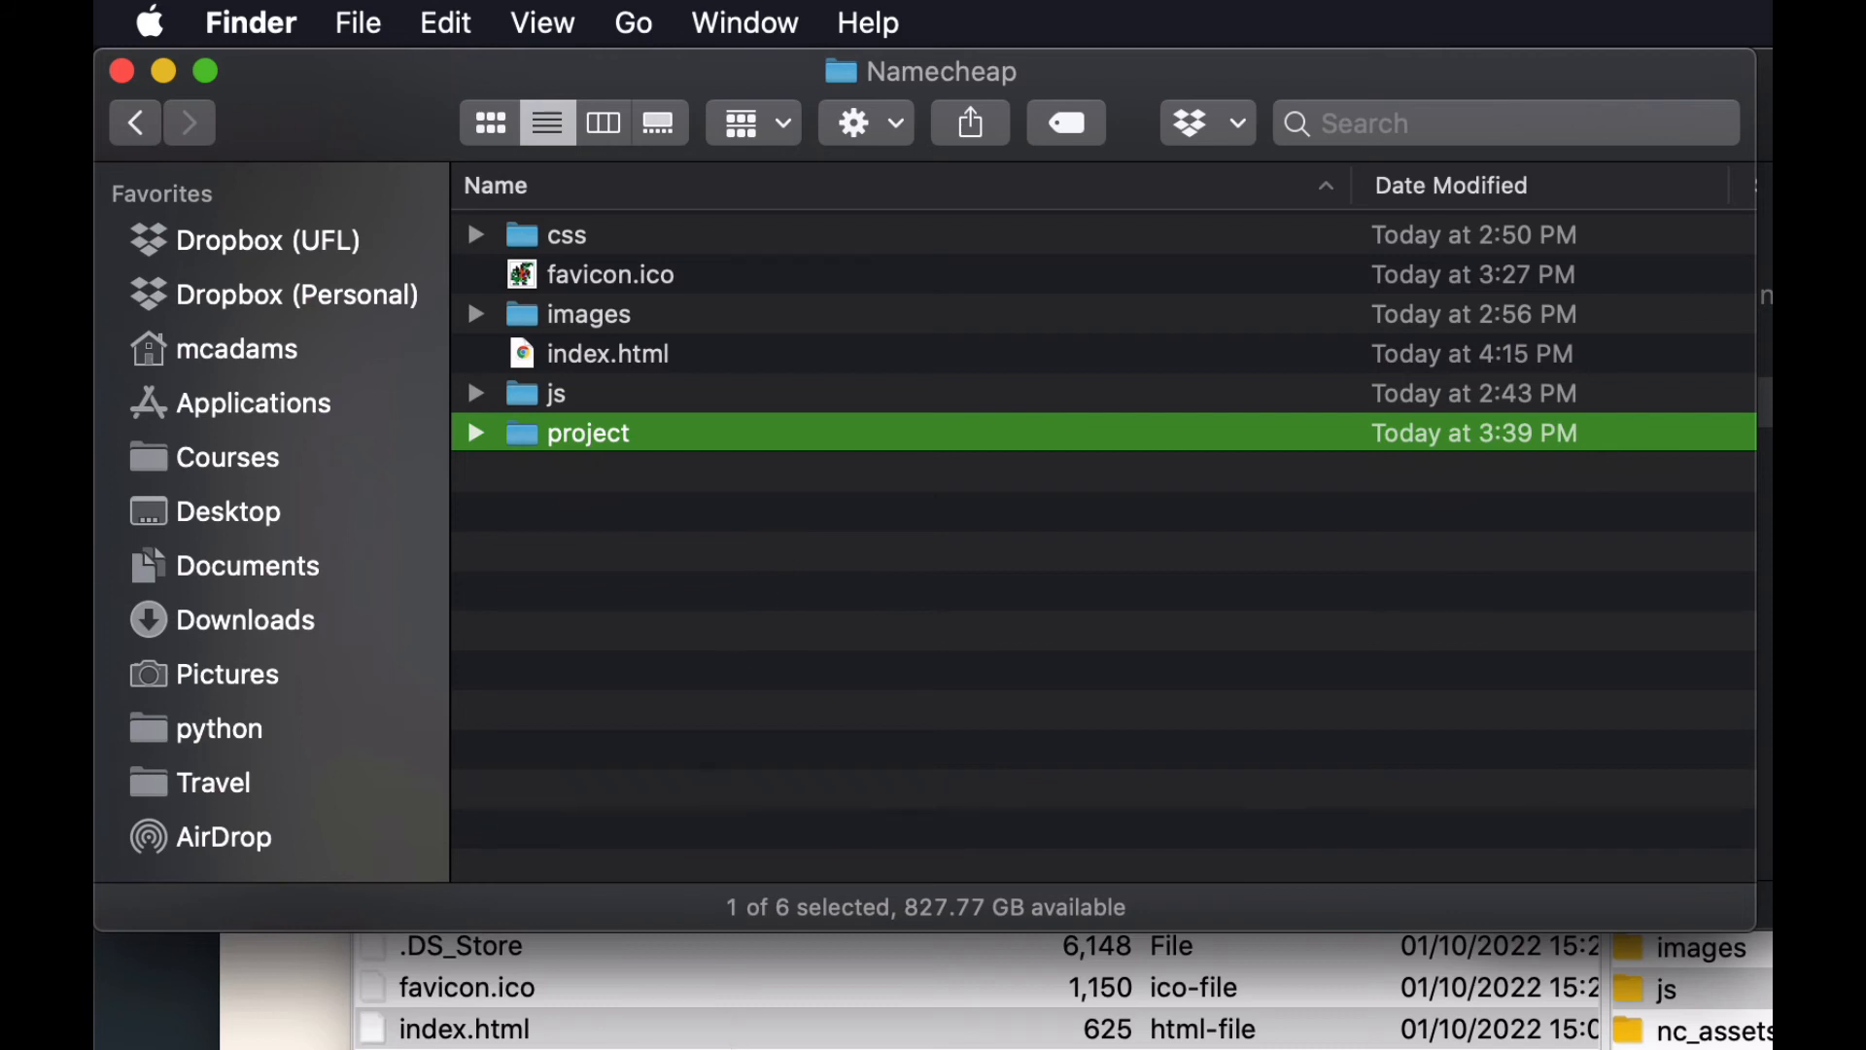
Switch to FileZilla and refresh the local listing of the Namecheap folder.
{"action": "left_click", "coordinate": [711, 1001]}
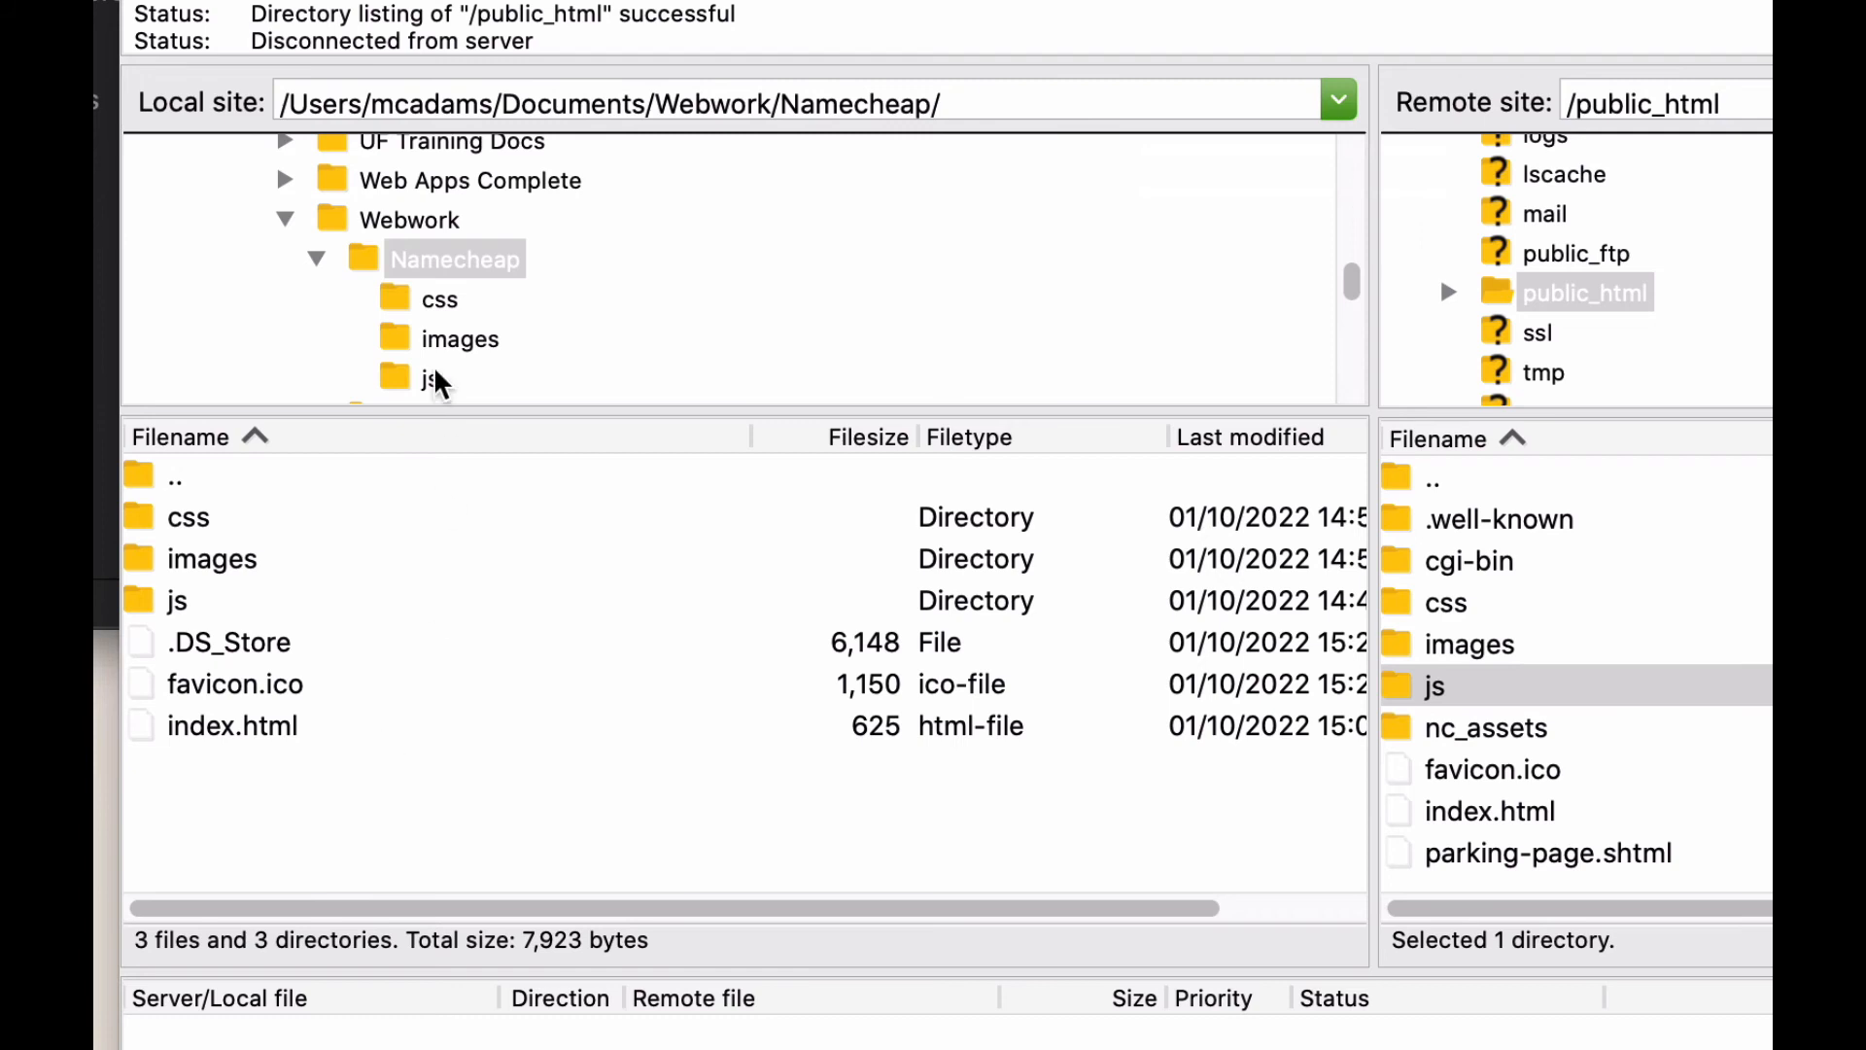
{"action": "double_click", "coordinate": [366, 274]}
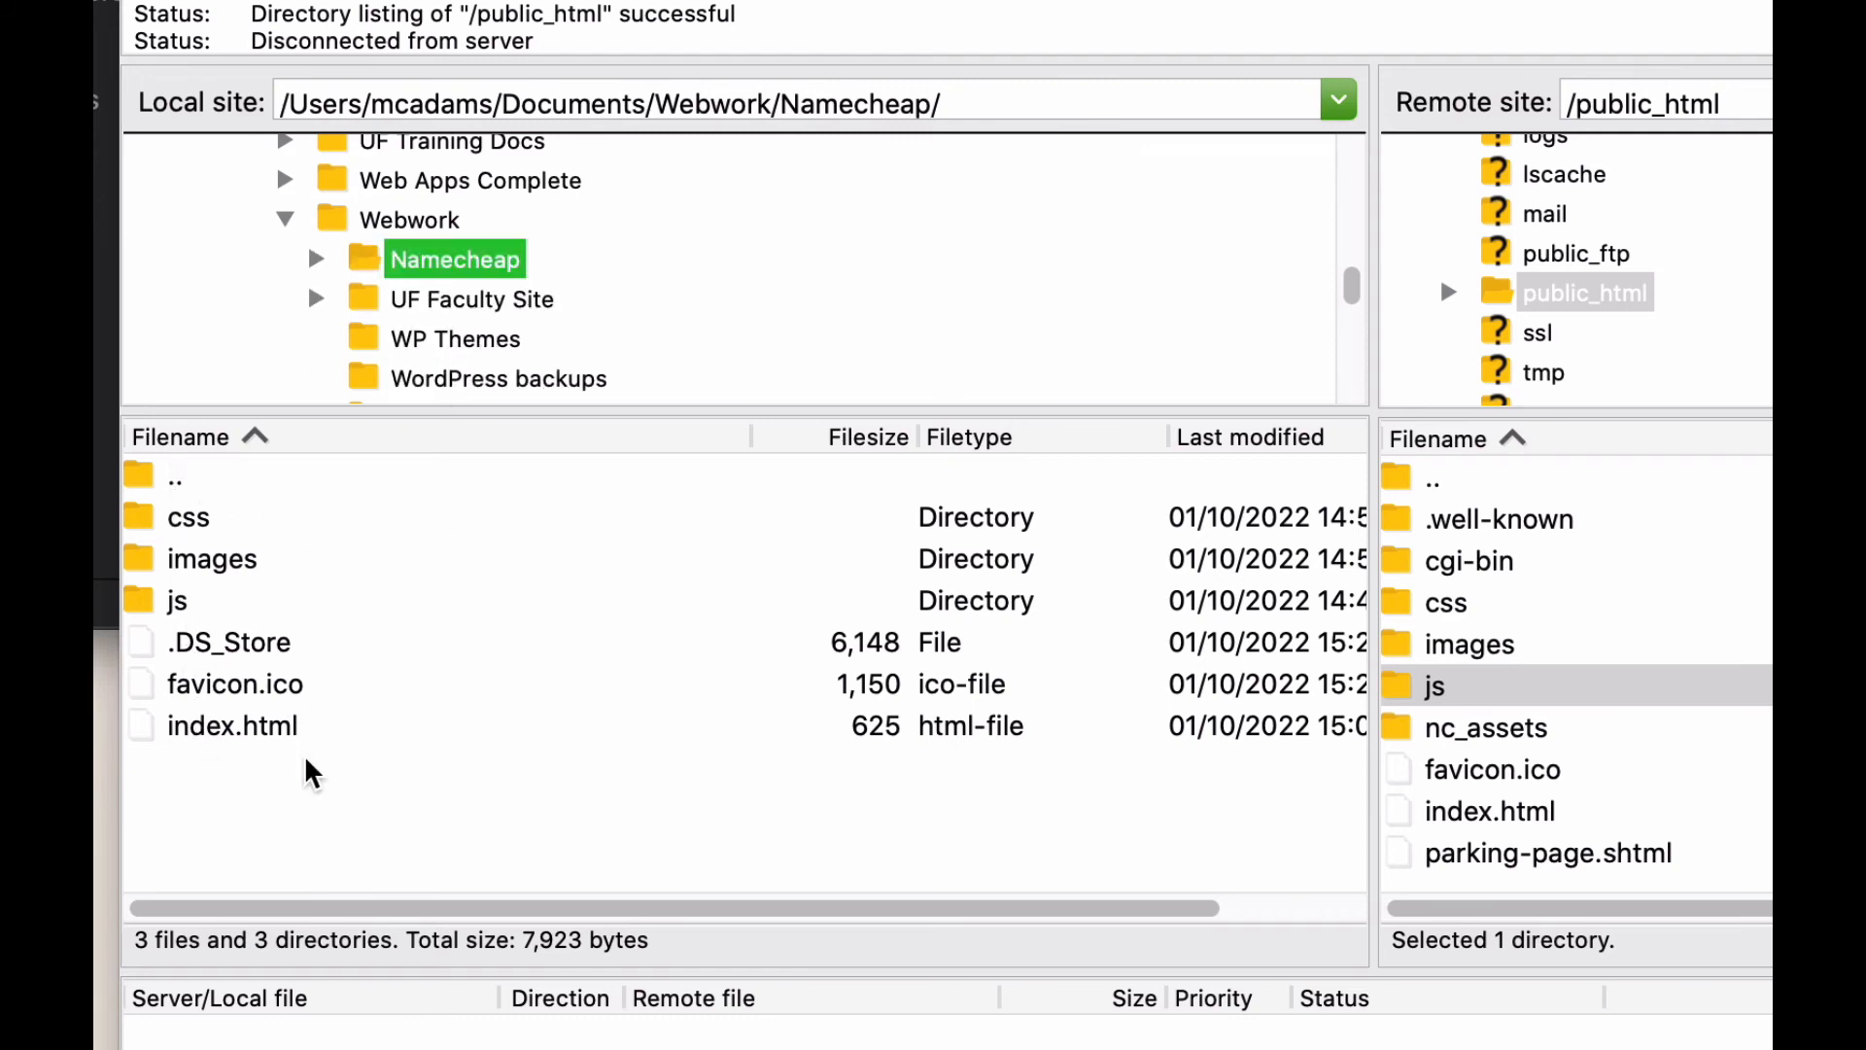
{"action": "left_click", "coordinate": [105, 505]}
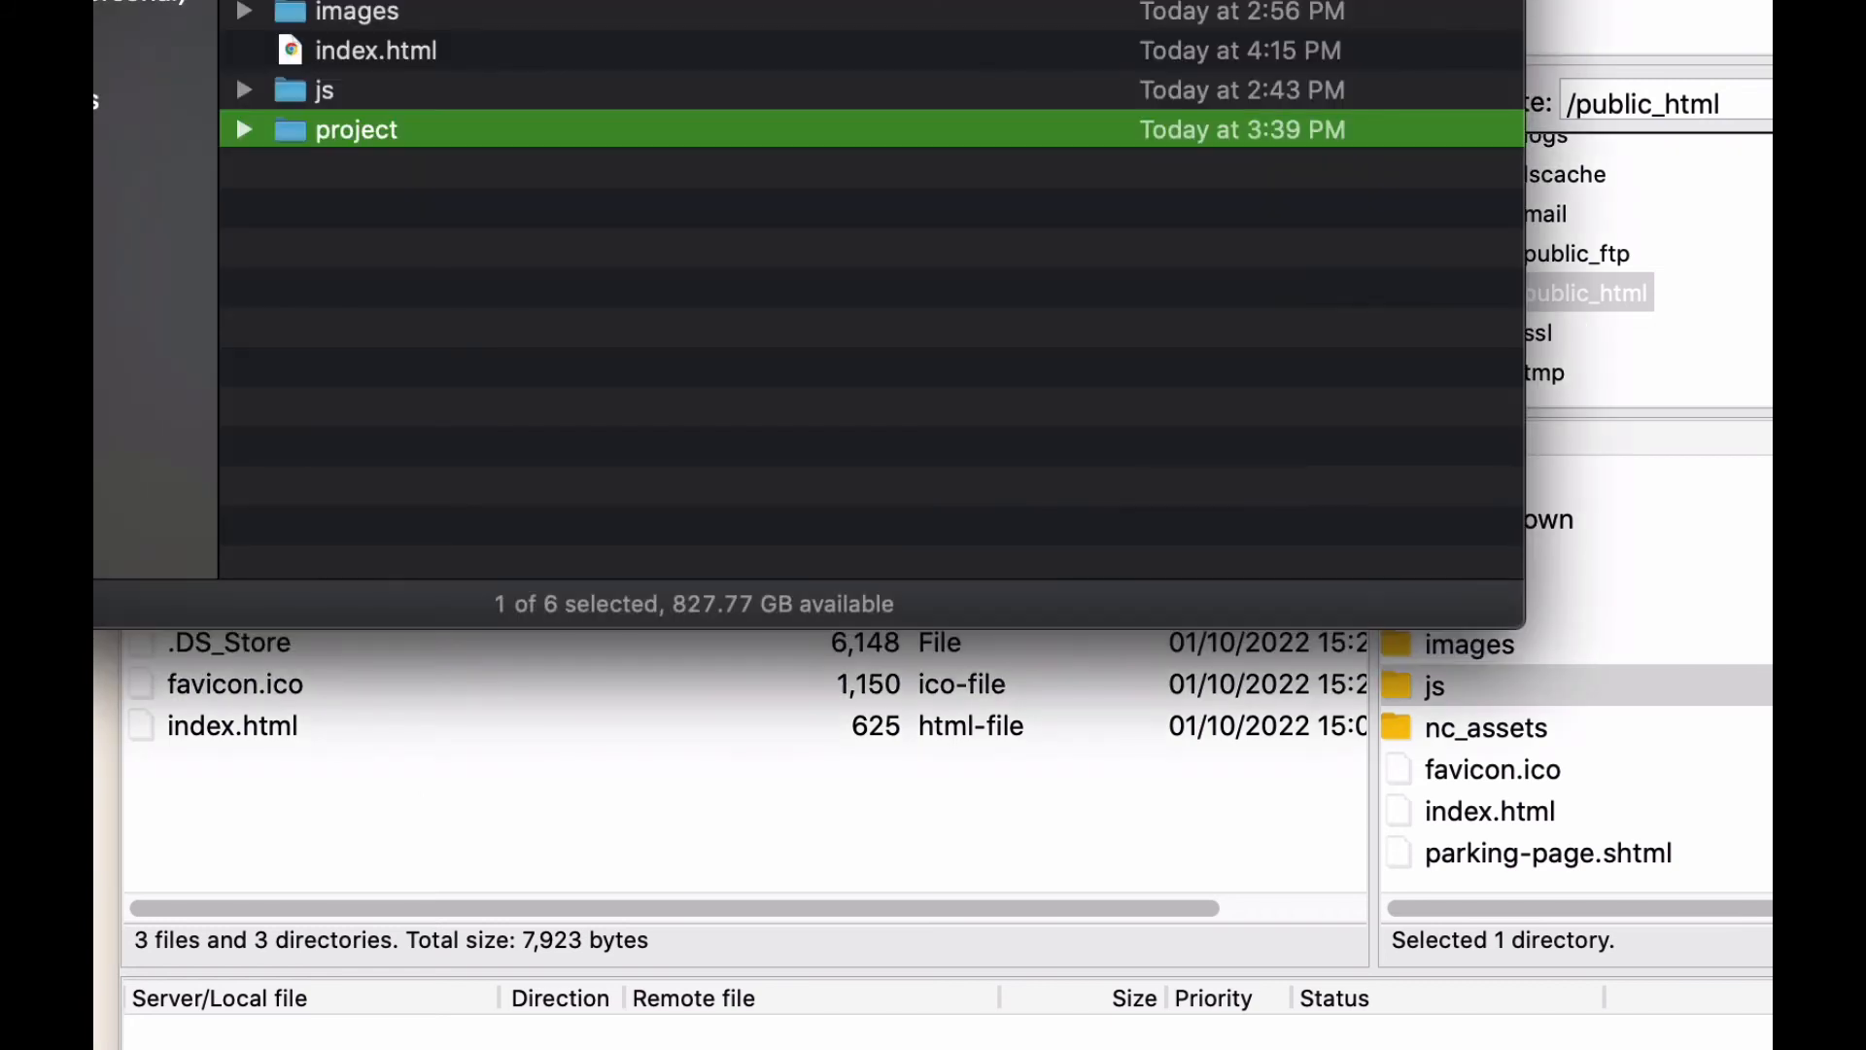
{"action": "left_click", "coordinate": [516, 829]}
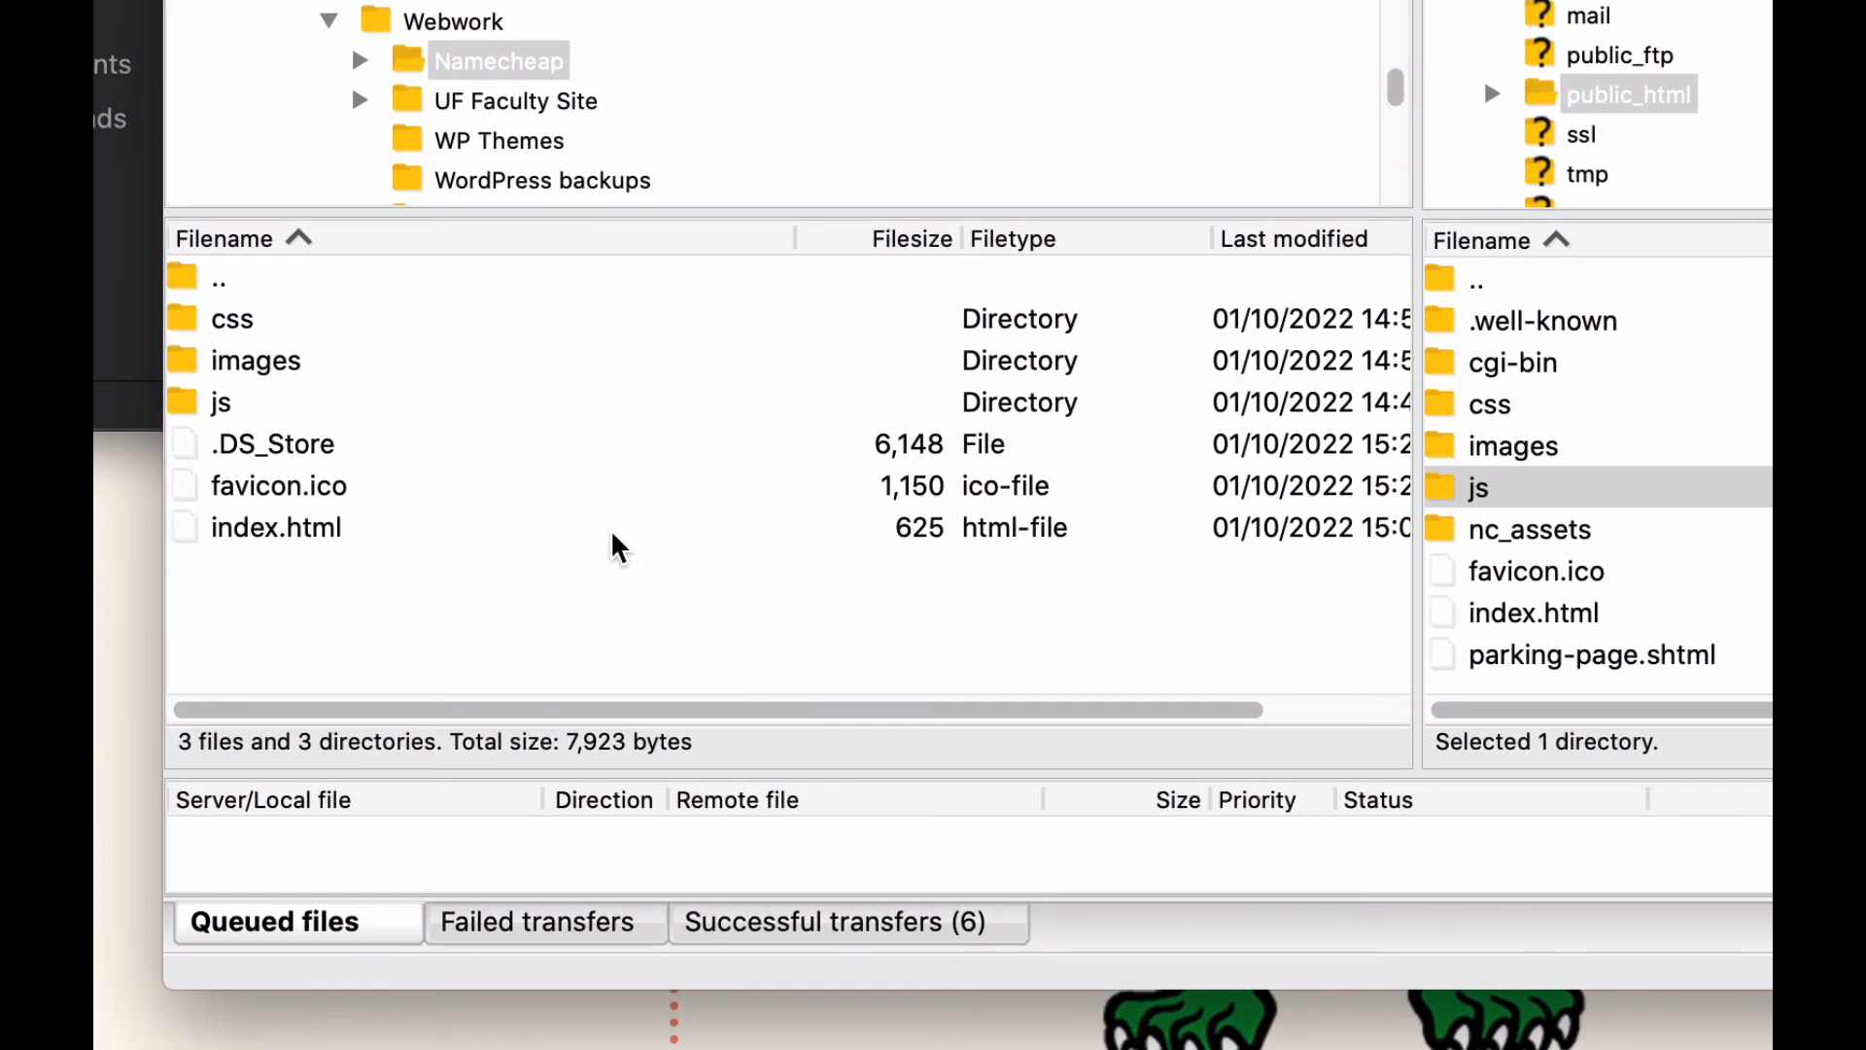
{"action": "right_click", "coordinate": [602, 609]}
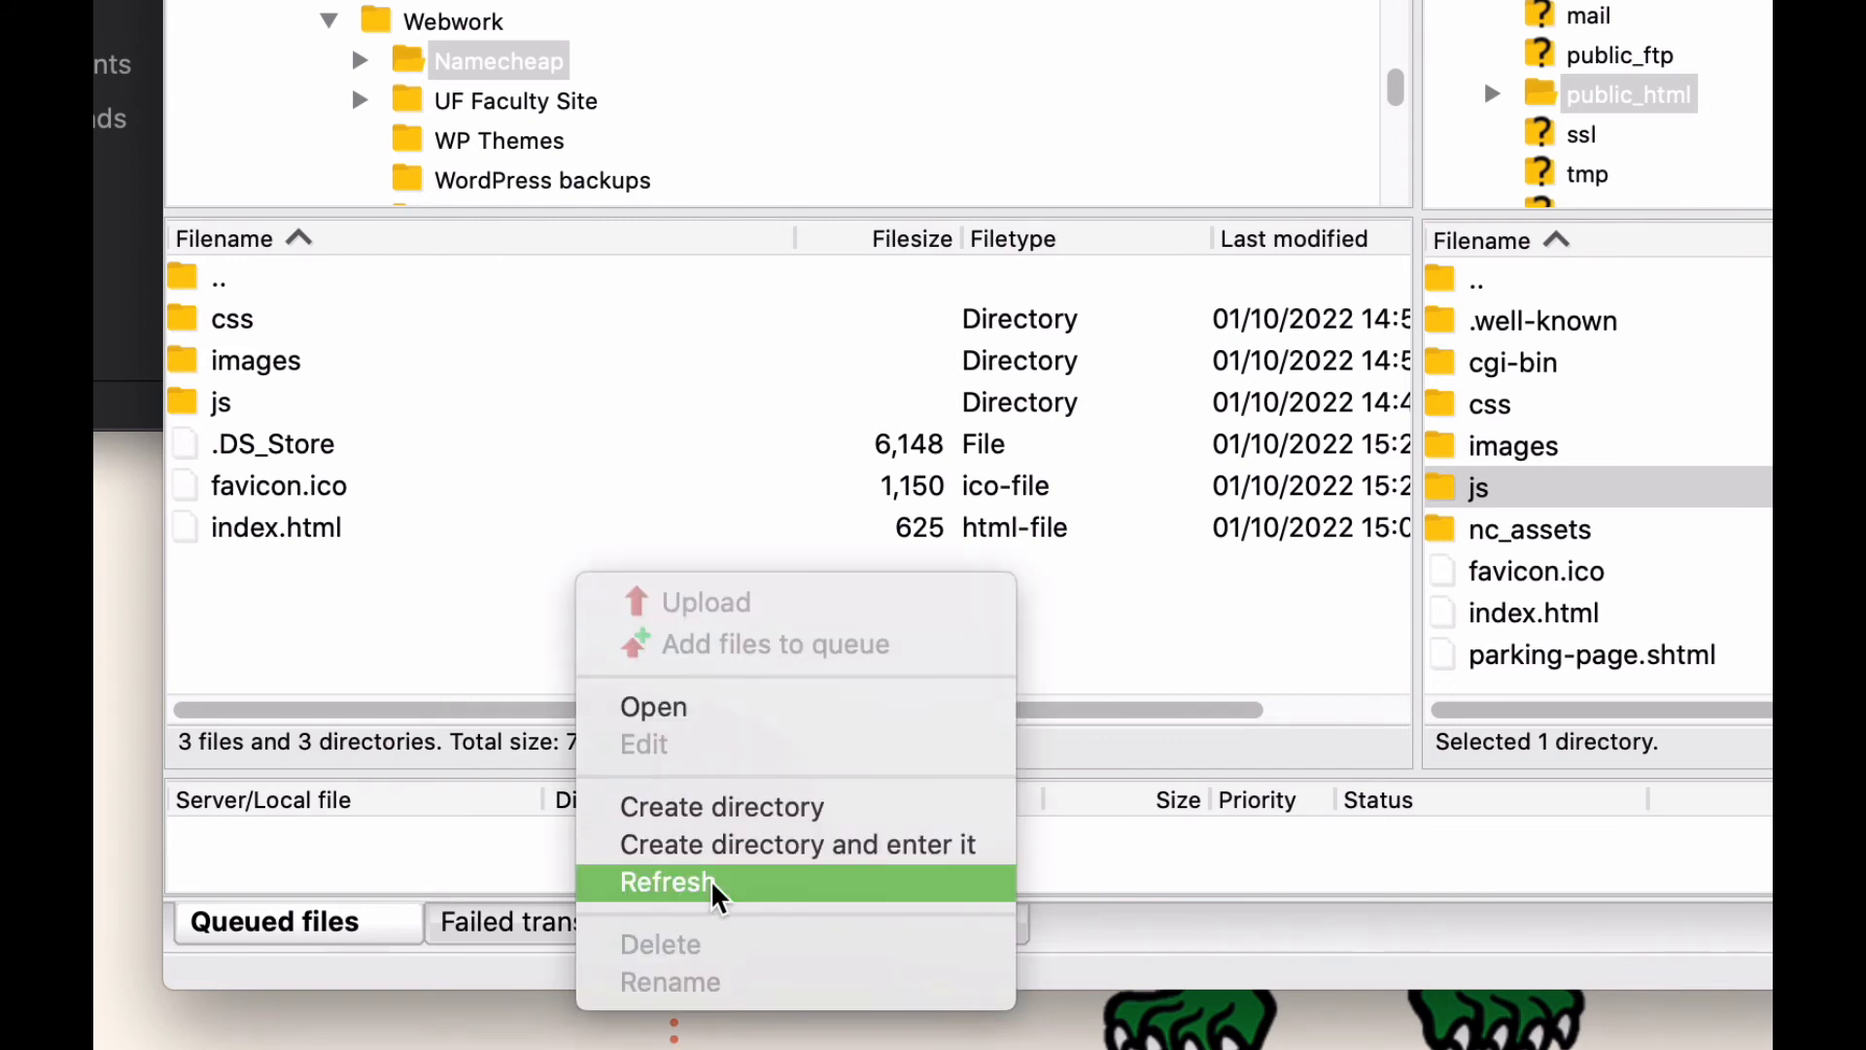
{"action": "left_click", "coordinate": [666, 883]}
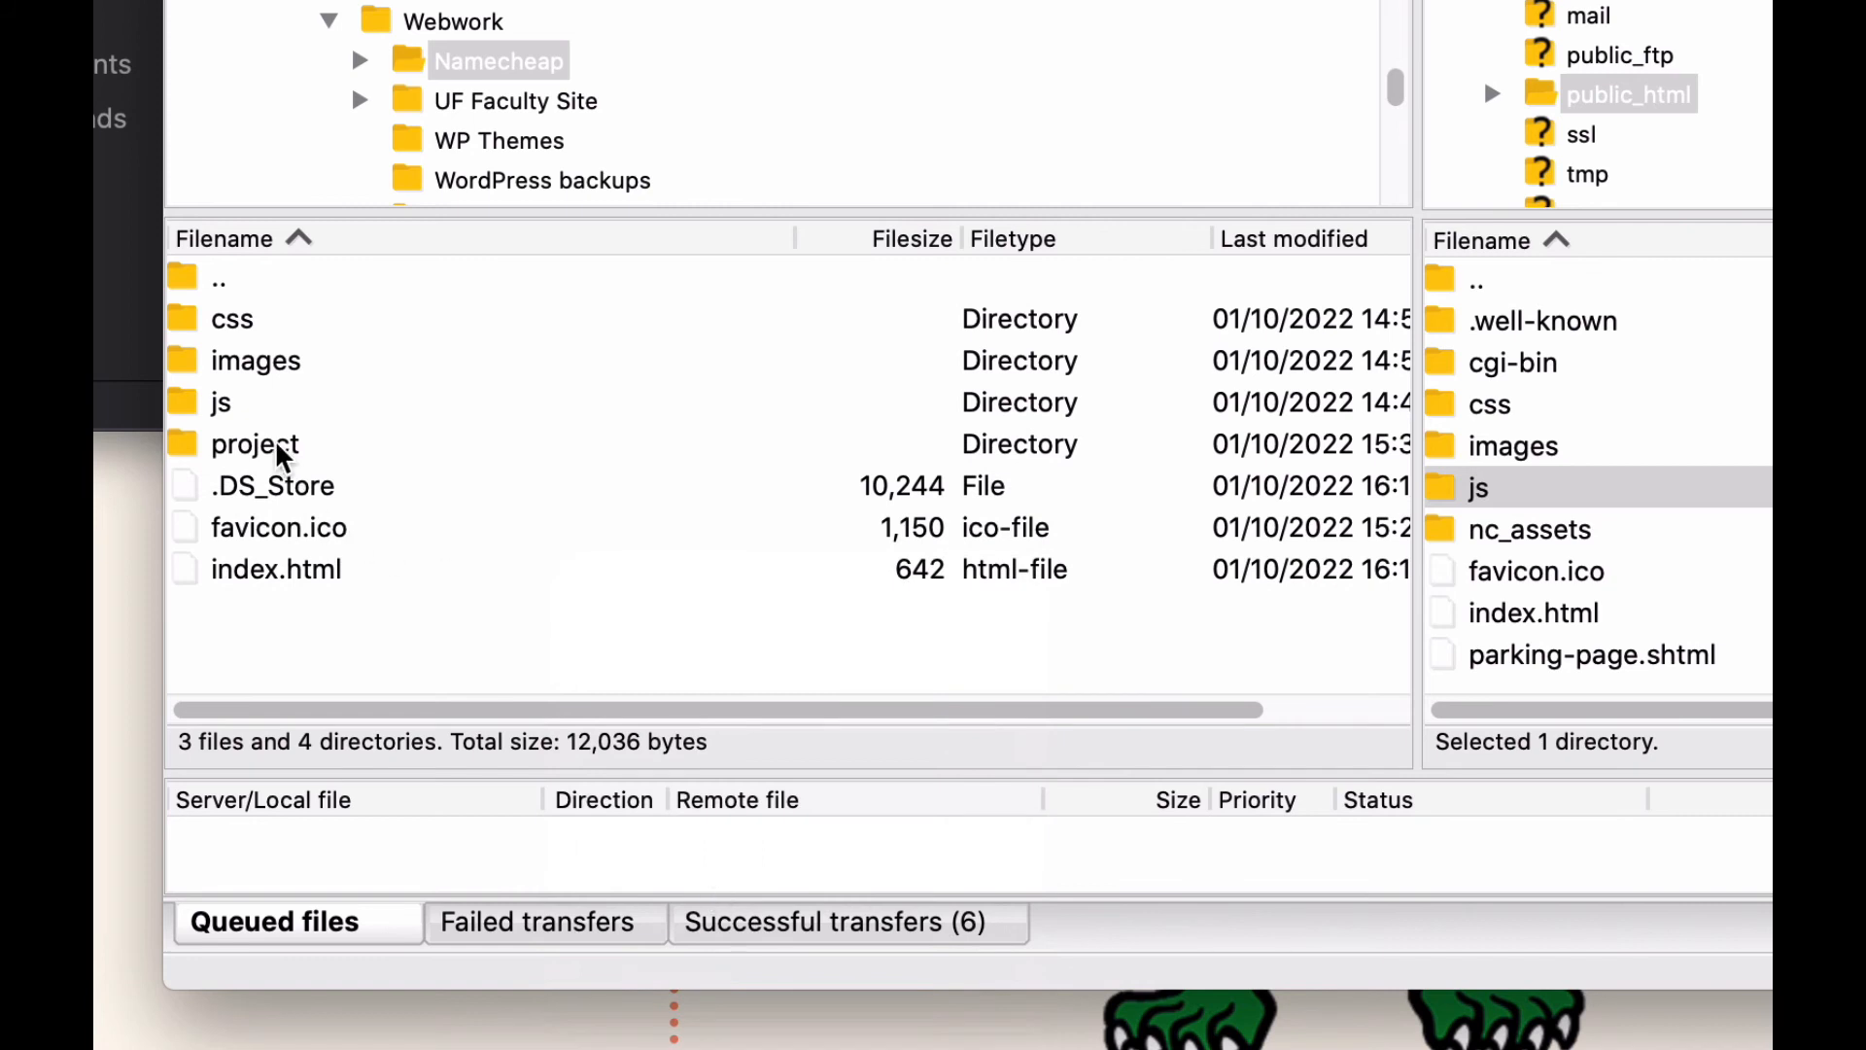
Look over the contents of the local project folder and return to the Namecheap folder.
{"action": "left_click", "coordinate": [278, 447]}
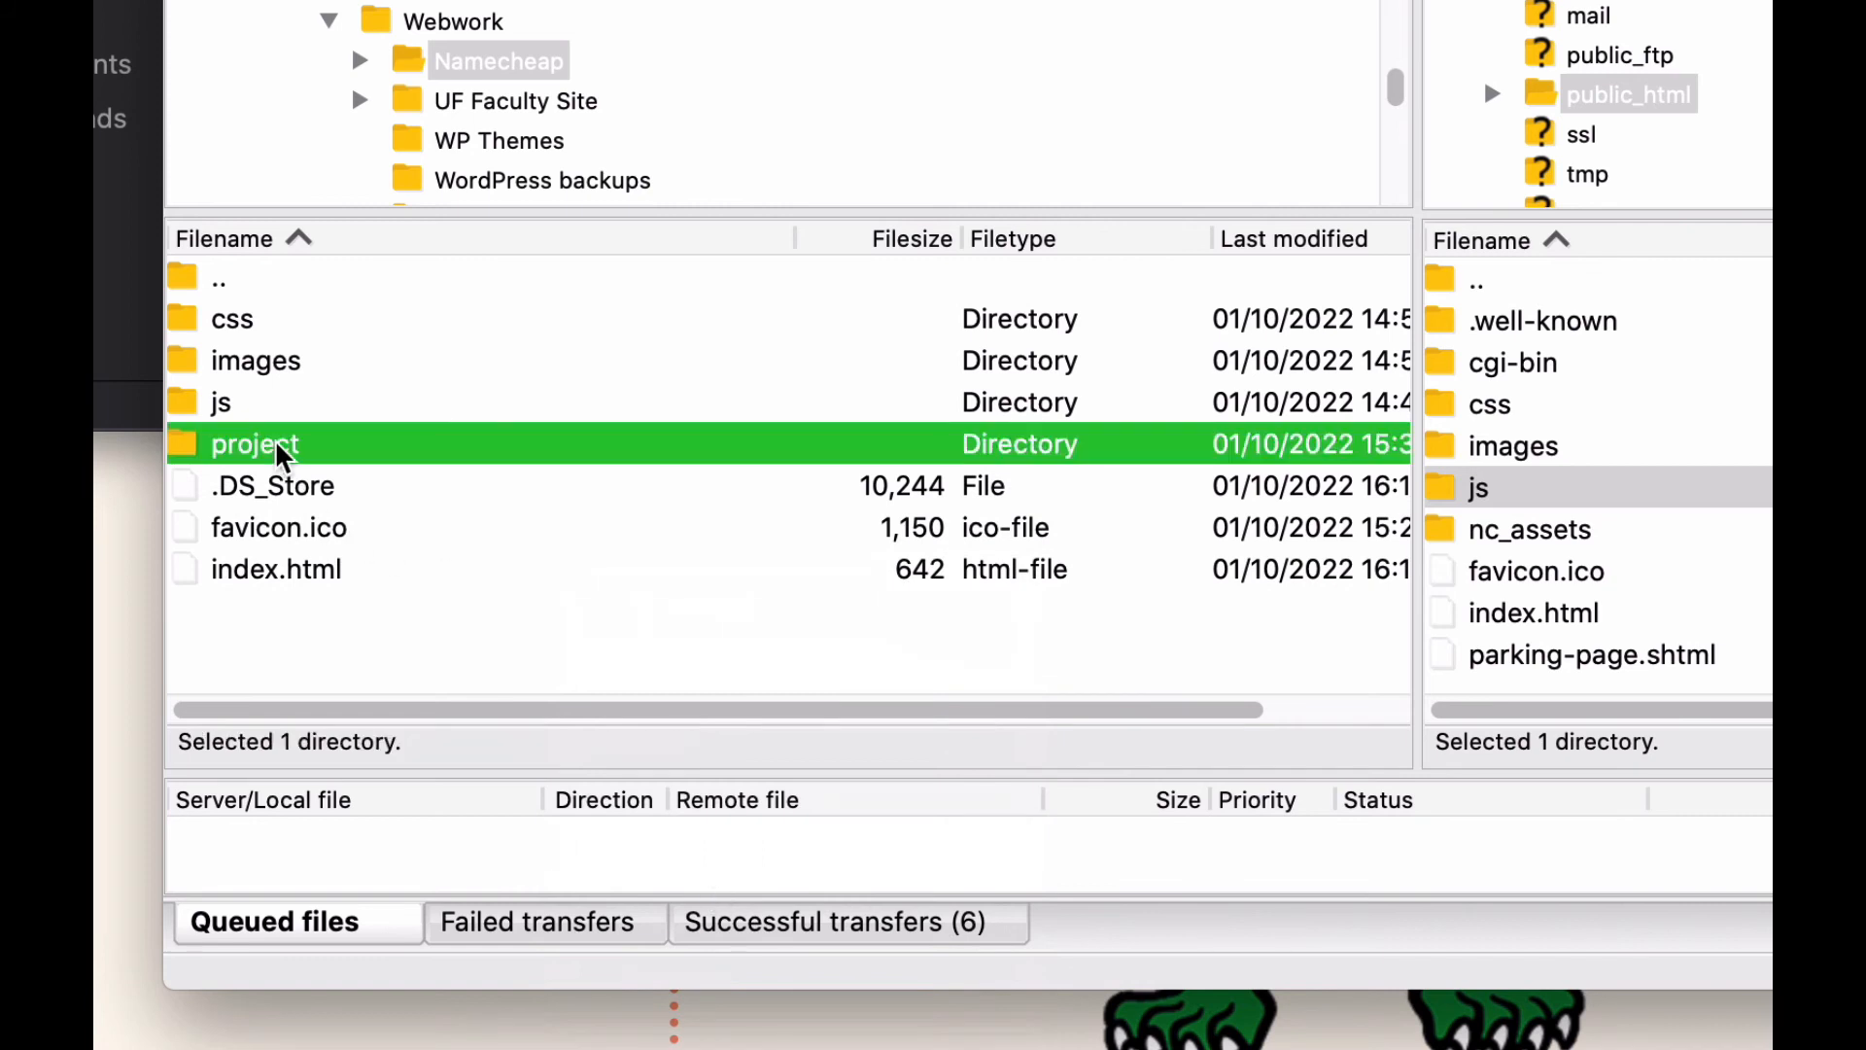
{"action": "double_click", "coordinate": [182, 453]}
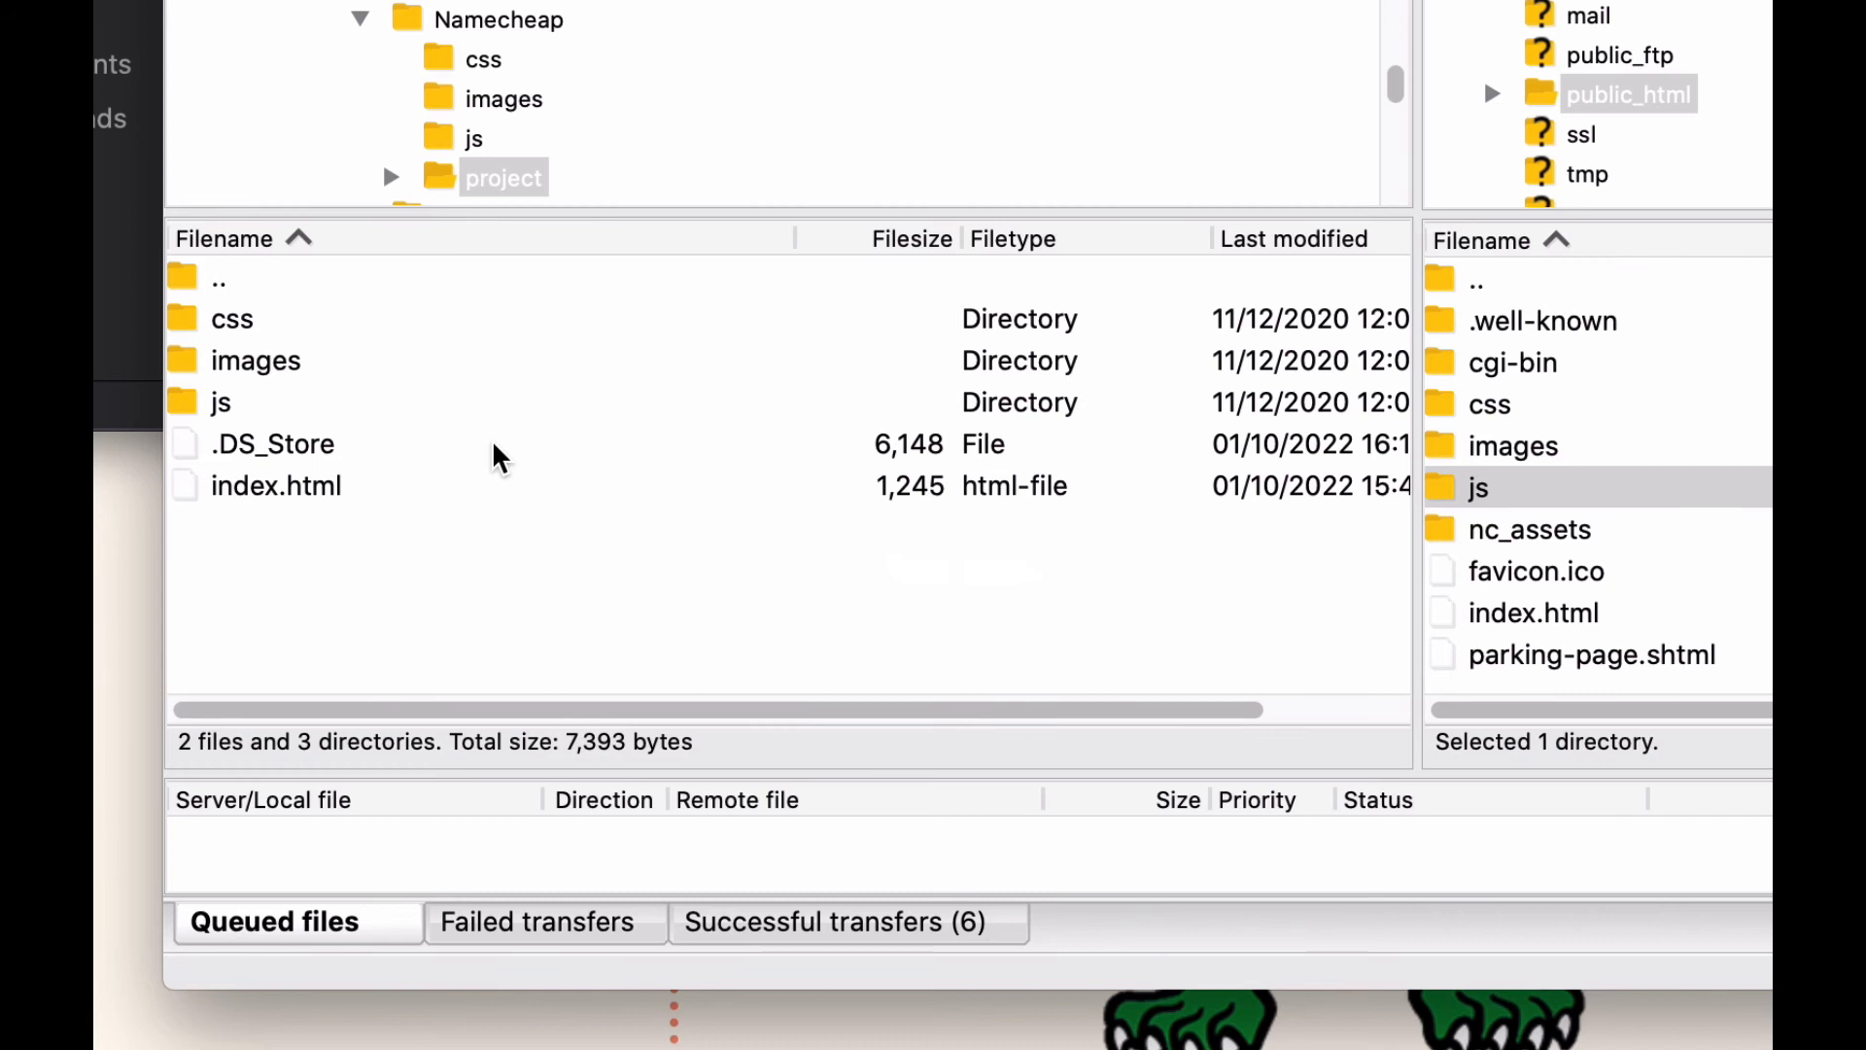
{"action": "left_click", "coordinate": [188, 280]}
{"action": "double_click", "coordinate": [190, 282]}
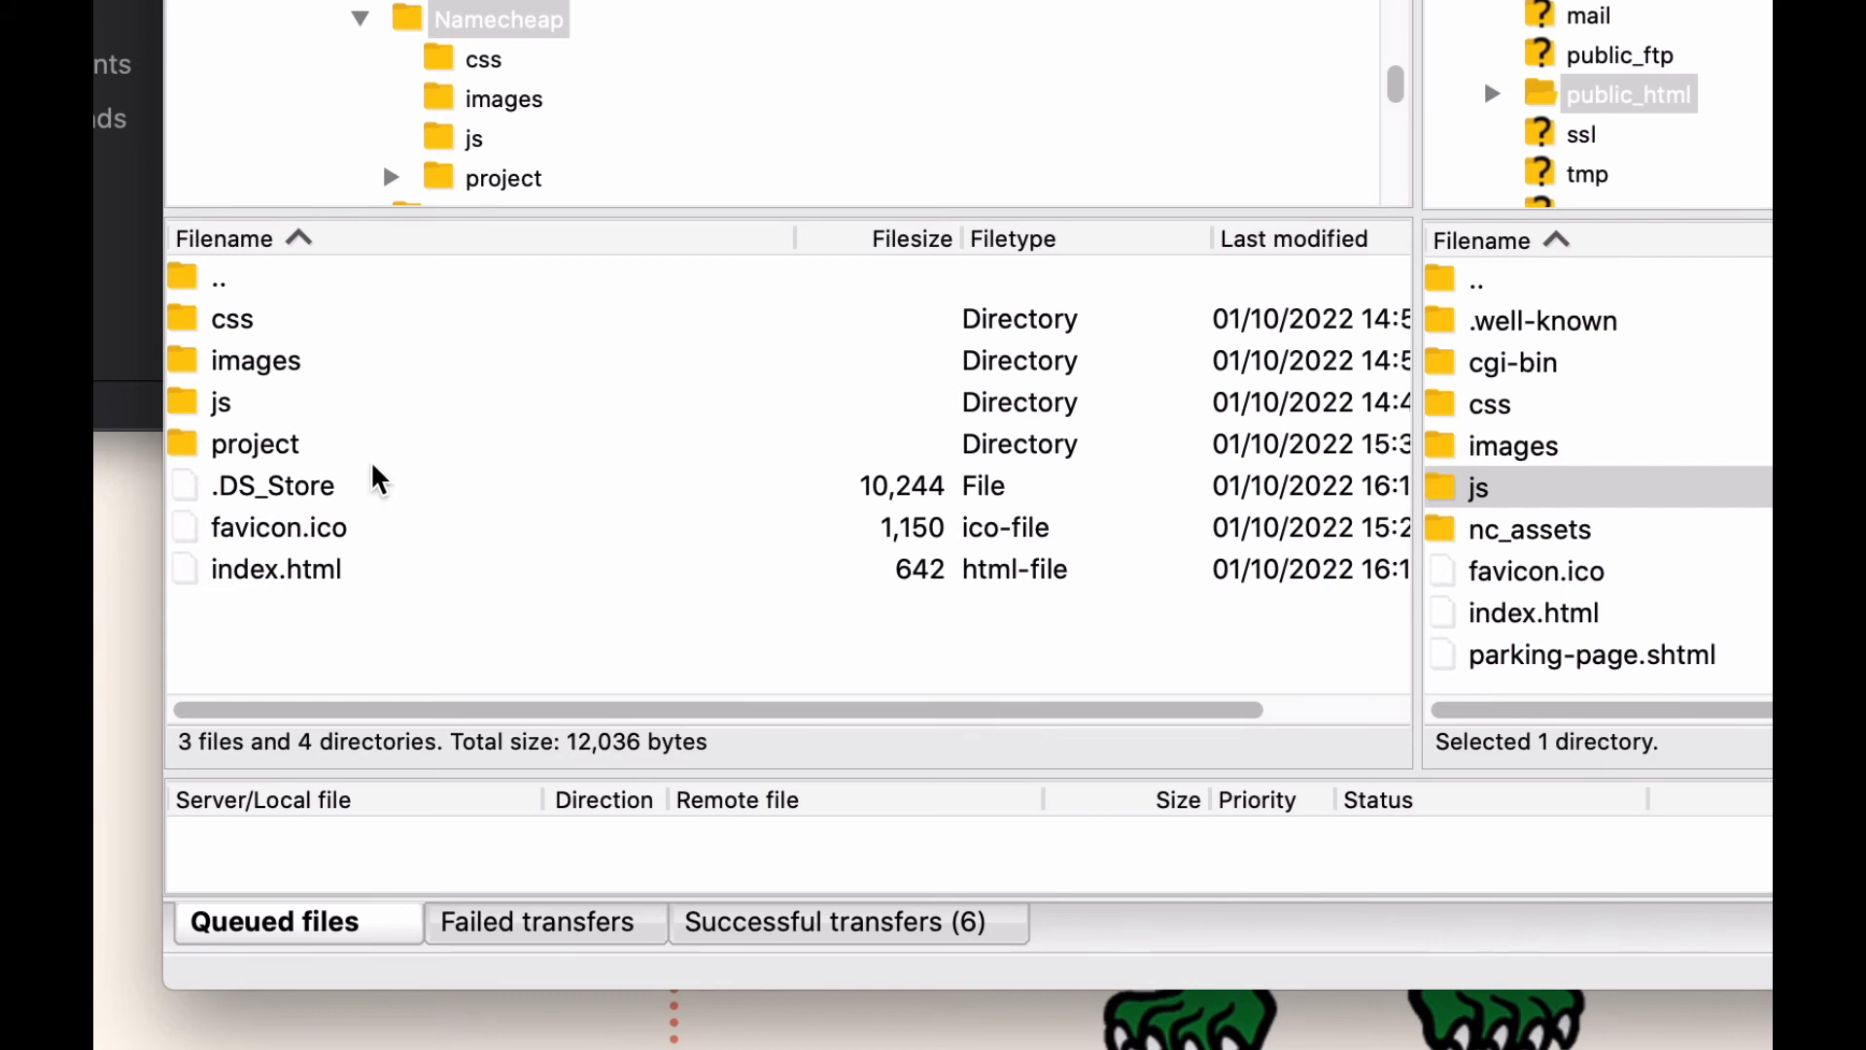
Upload the local project folder to the remote public_html folder.
{"action": "left_click", "coordinate": [191, 450]}
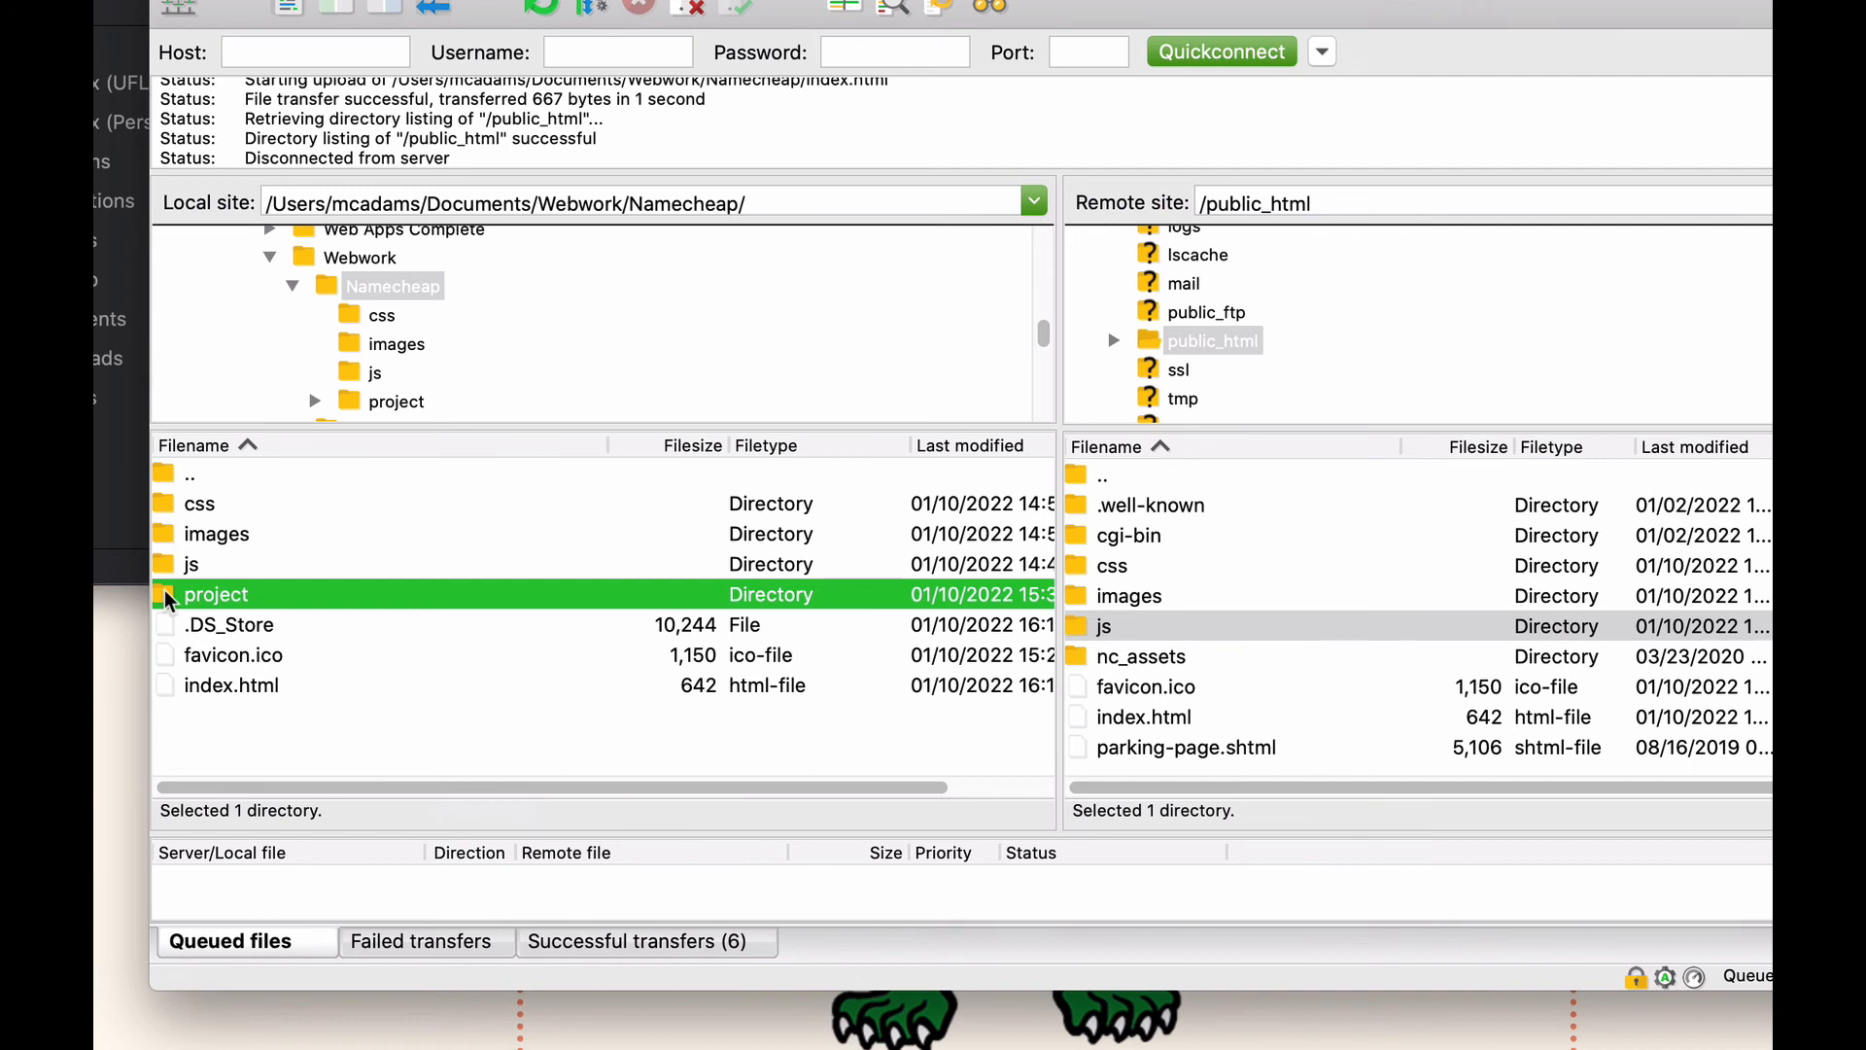
{"action": "left_click_drag", "start_coordinate": [167, 597], "coordinate": [1361, 756]}
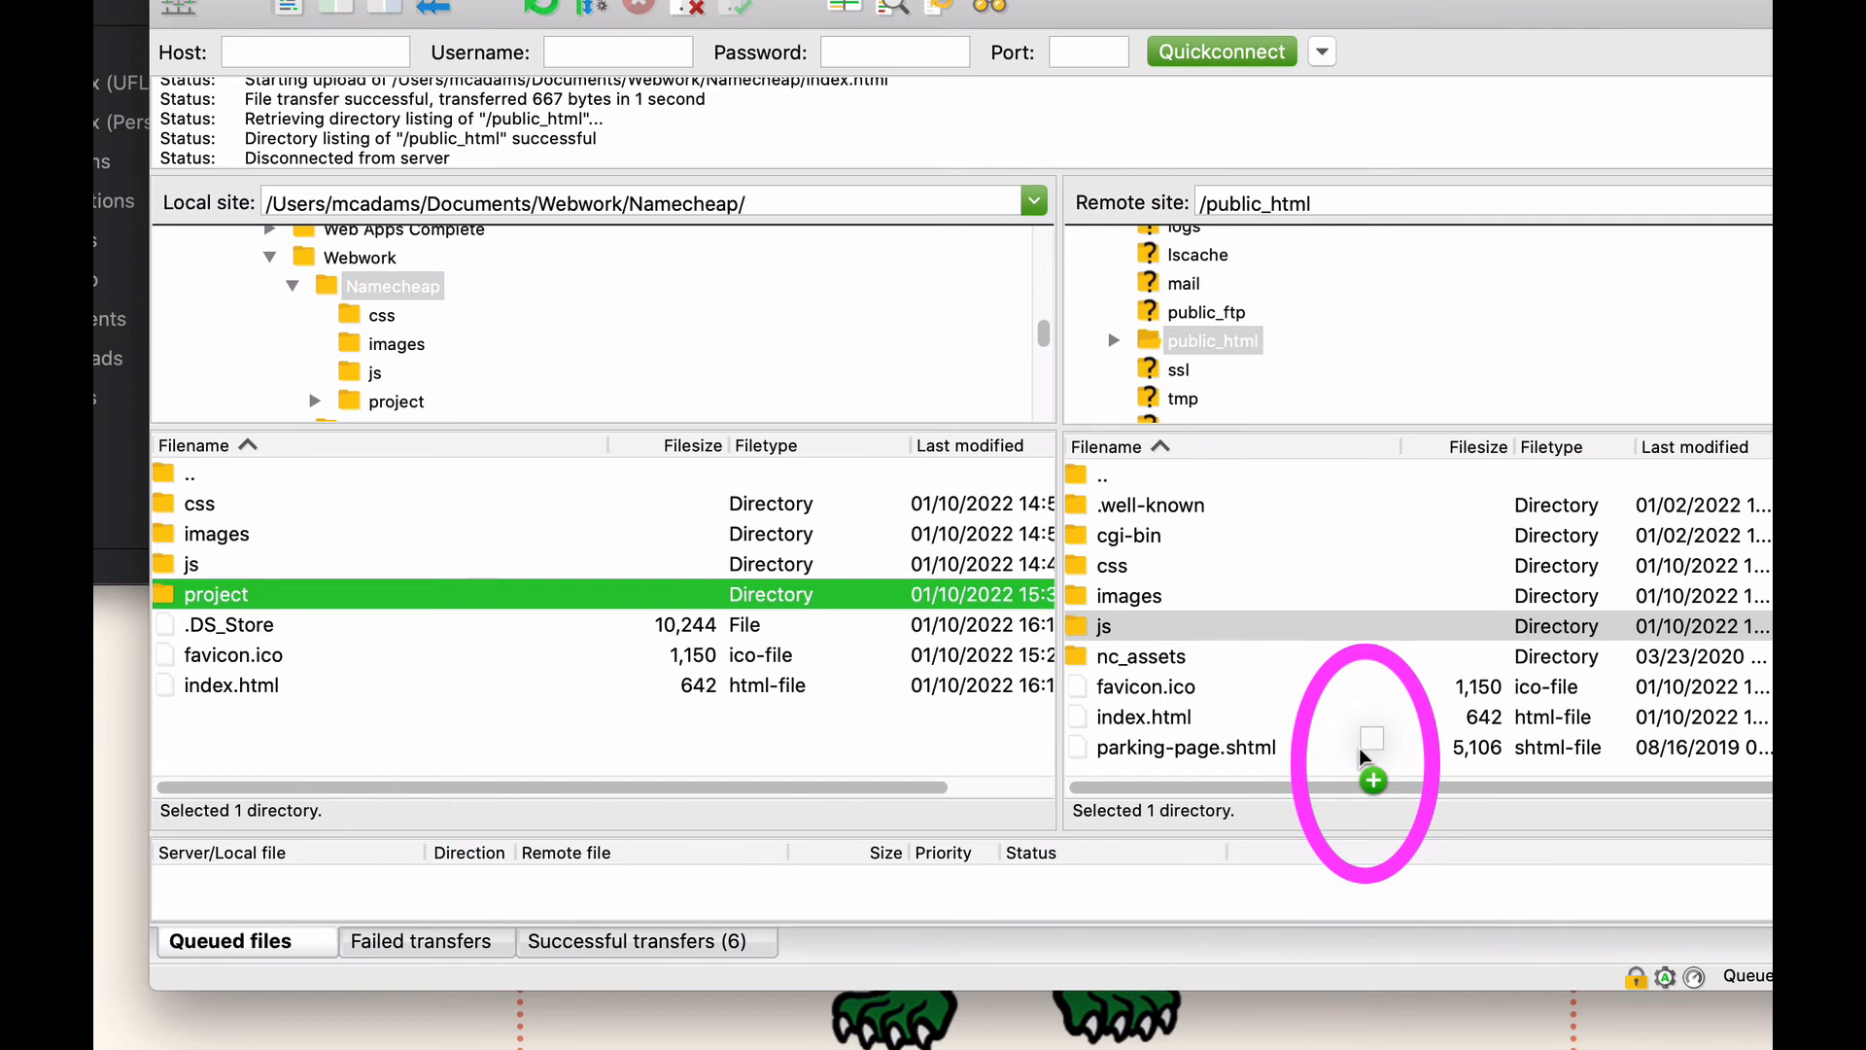
{"action": "left_click_drag", "start_coordinate": [1360, 756], "coordinate": [1362, 757]}
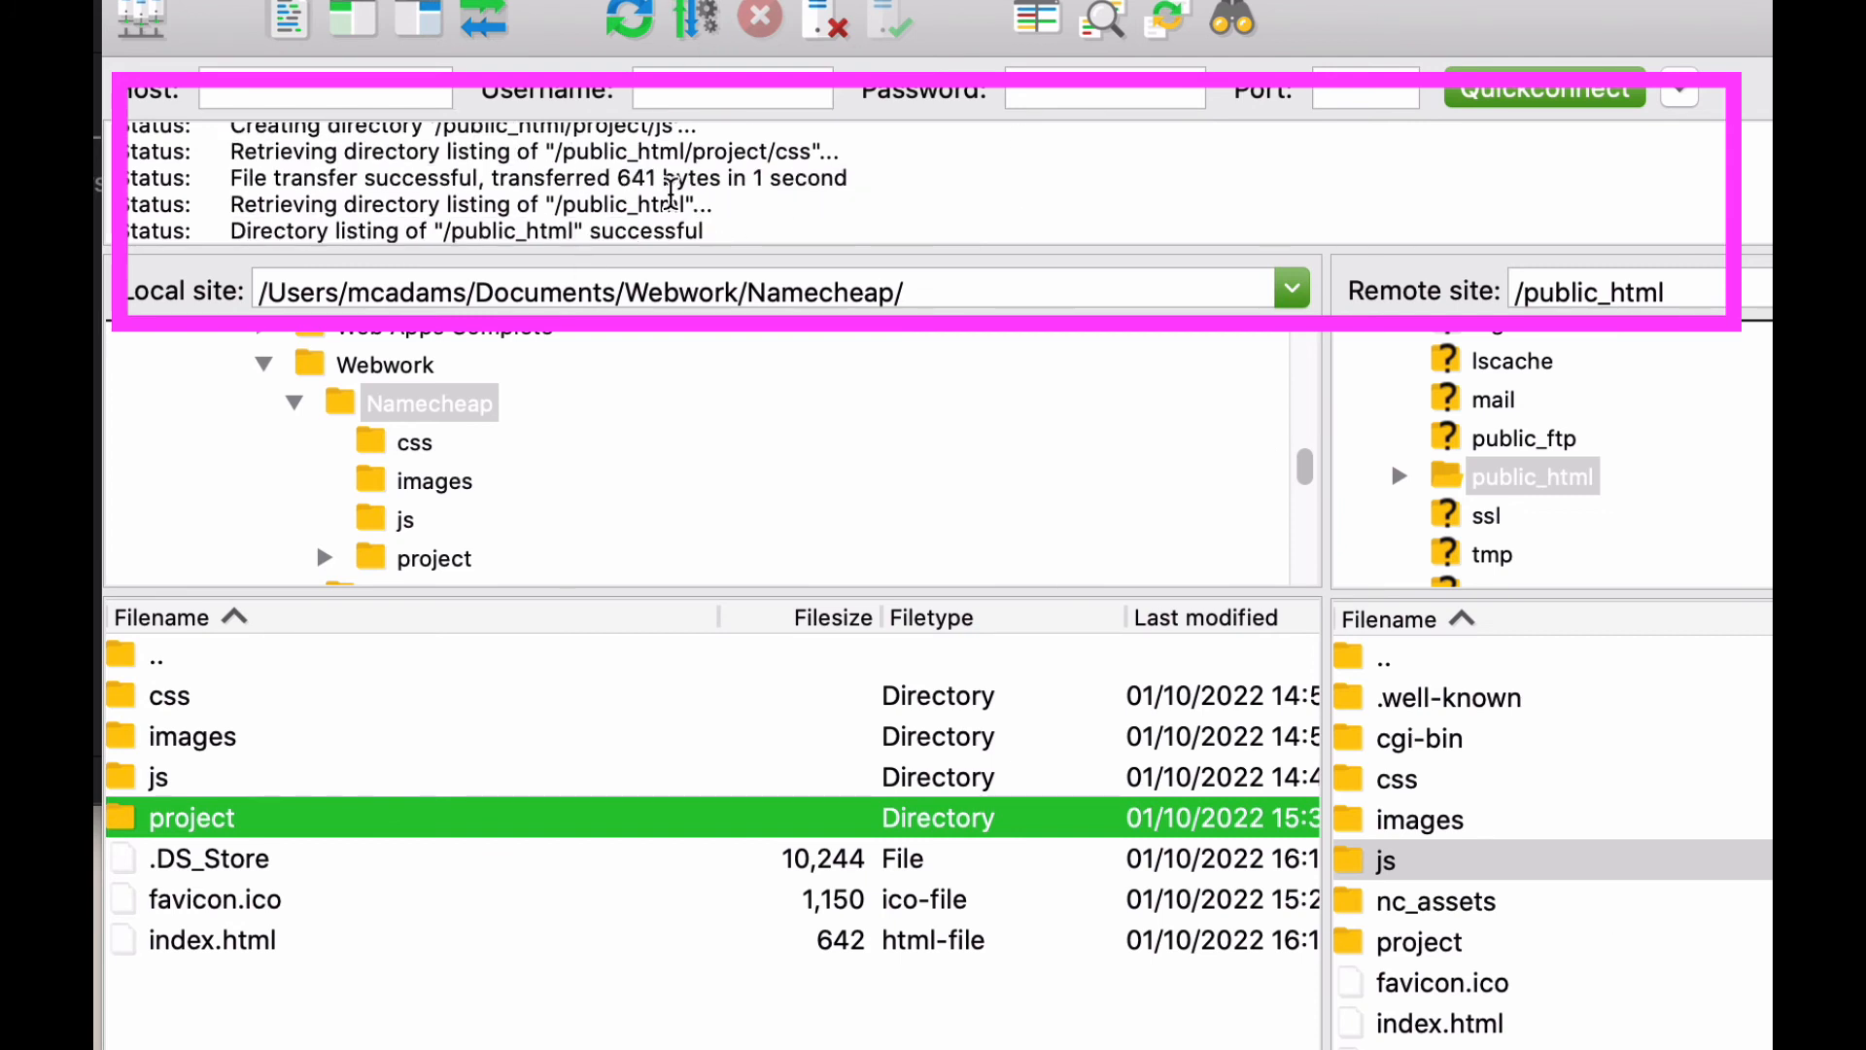
{"action": "scroll", "coordinate": [1767, 914], "scroll_direction": "down", "scroll_amount": 1}
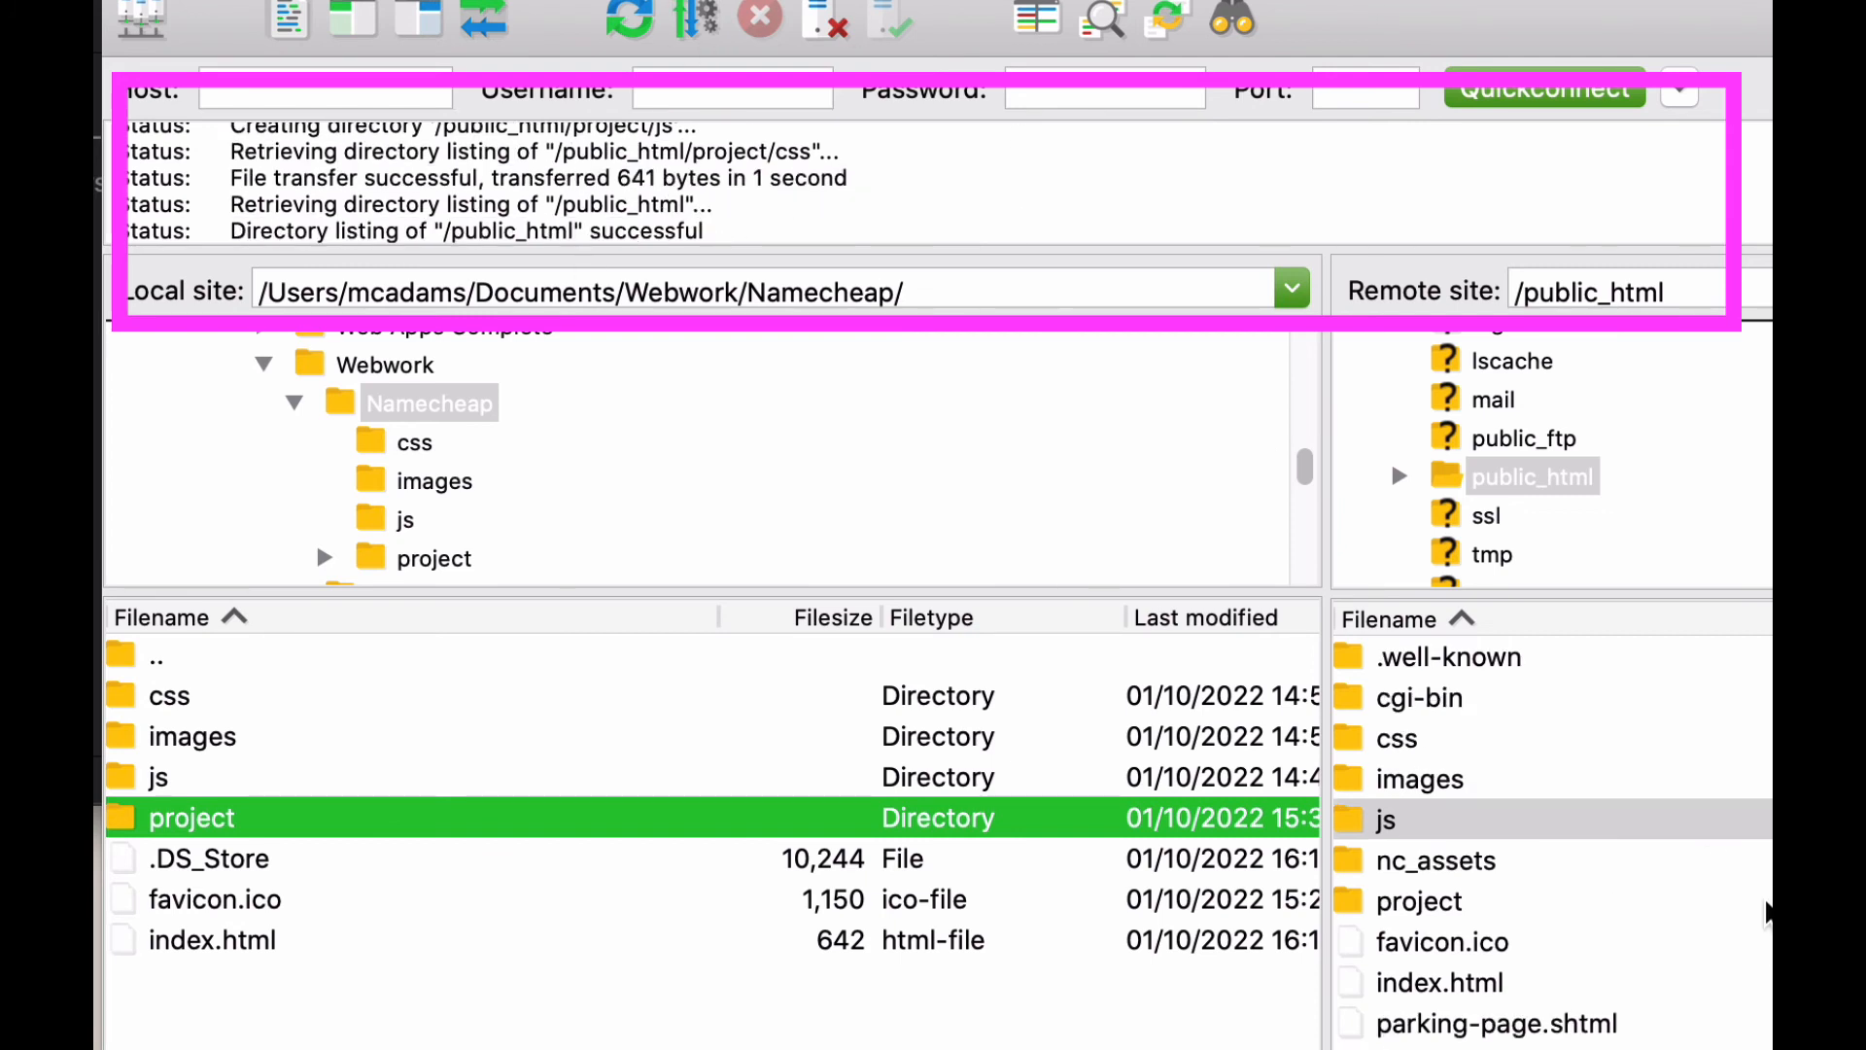
Delete the .DS_Store file from the uploaded project folder on the server.
{"action": "left_click", "coordinate": [1348, 902]}
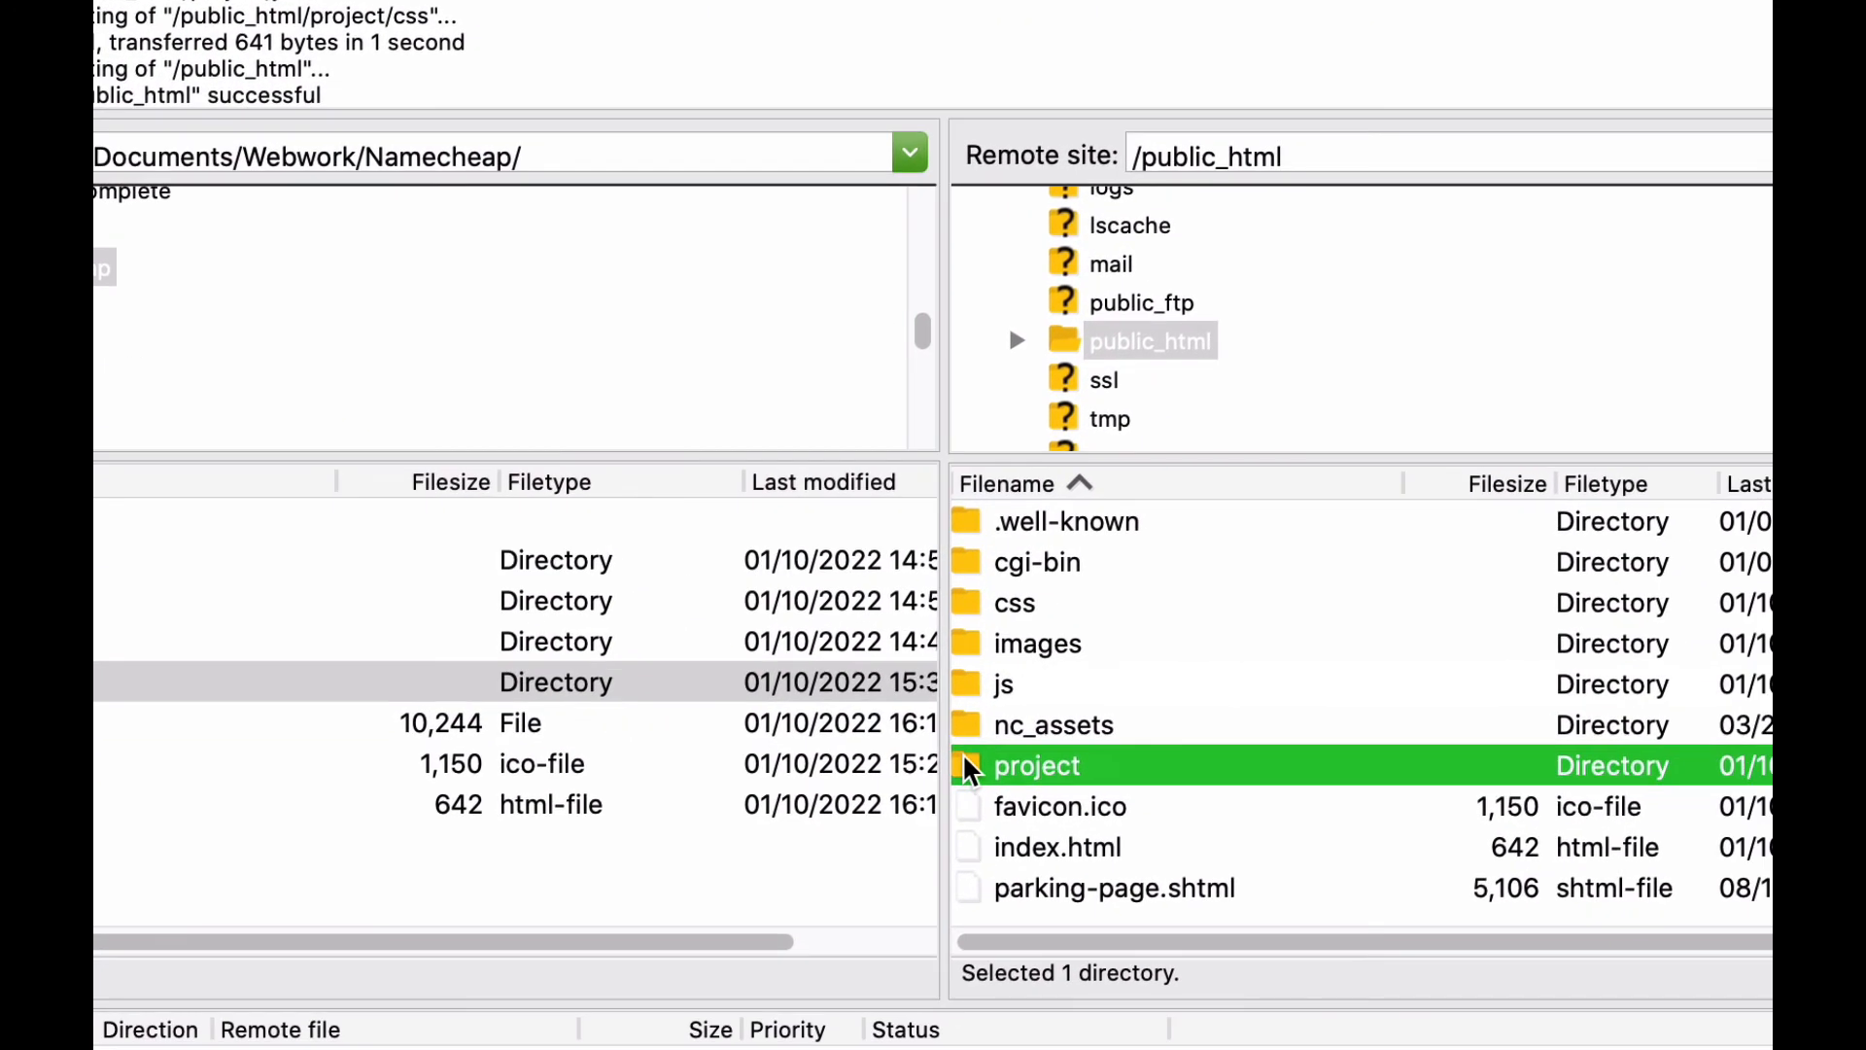
{"action": "double_click", "coordinate": [969, 767]}
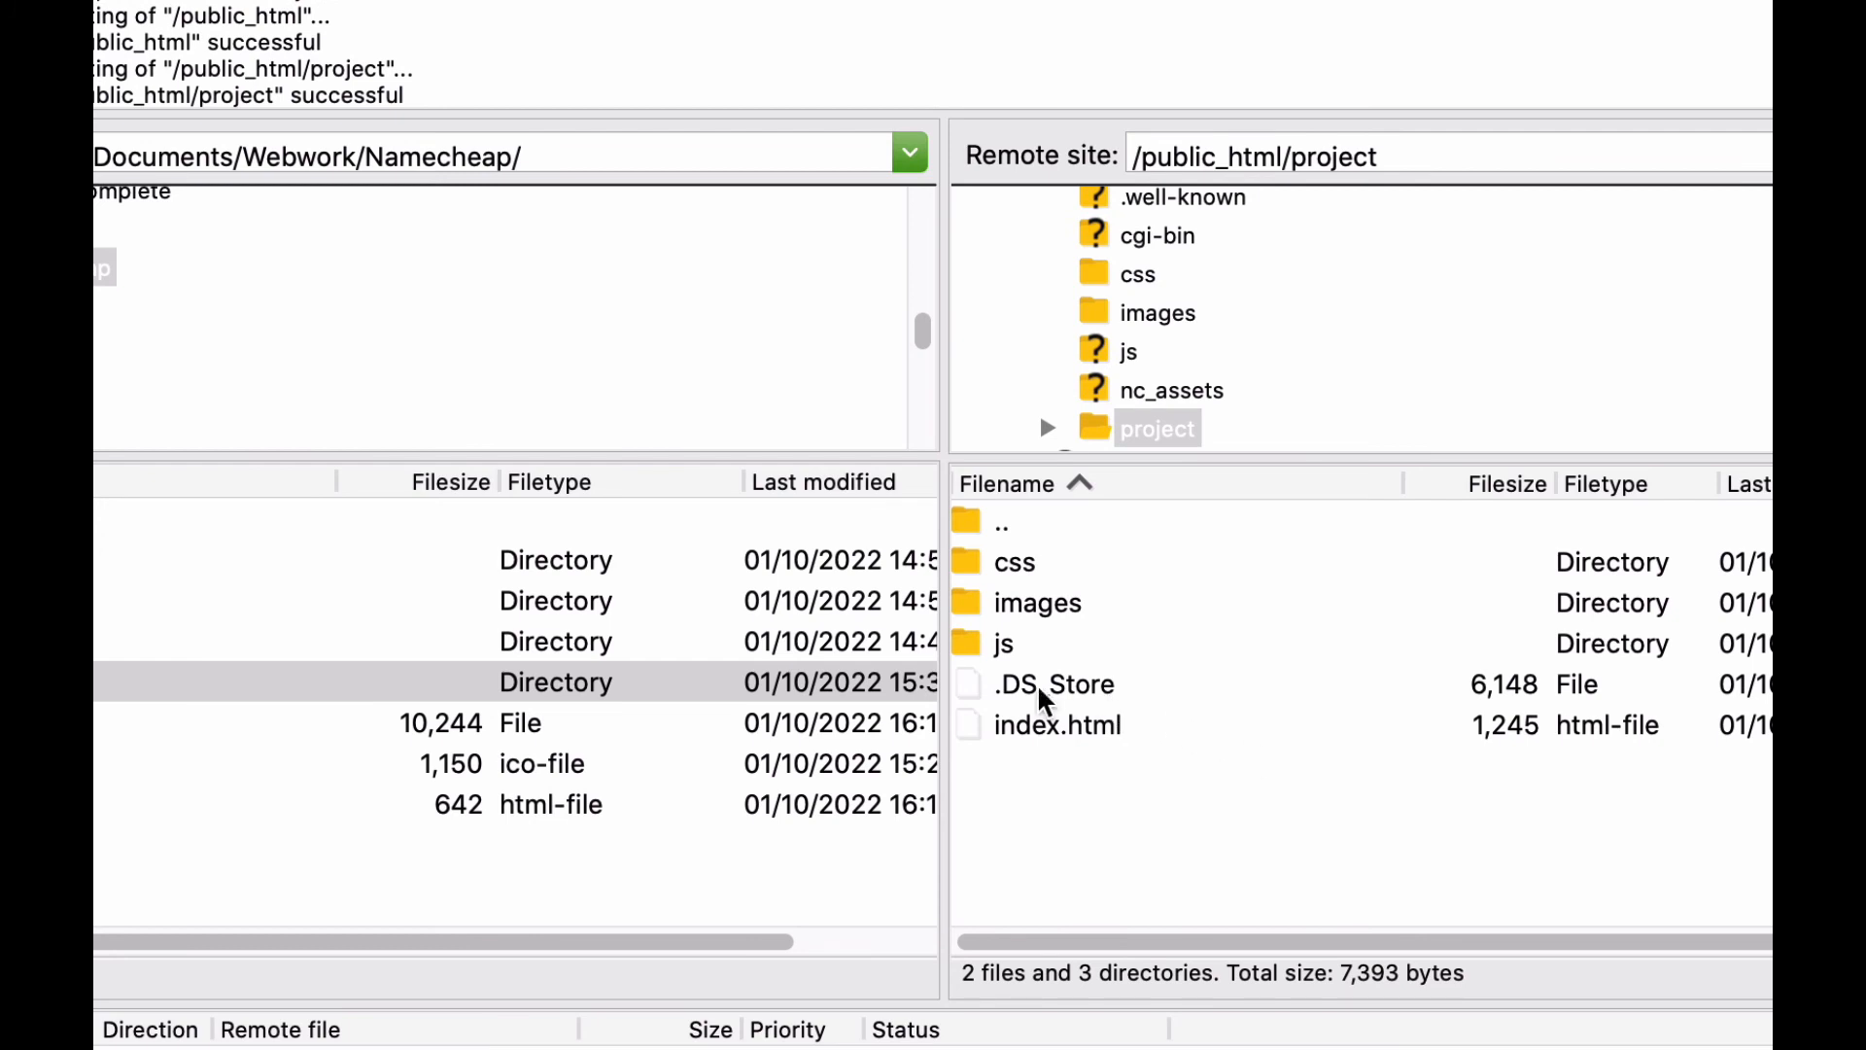
{"action": "left_click", "coordinate": [998, 697]}
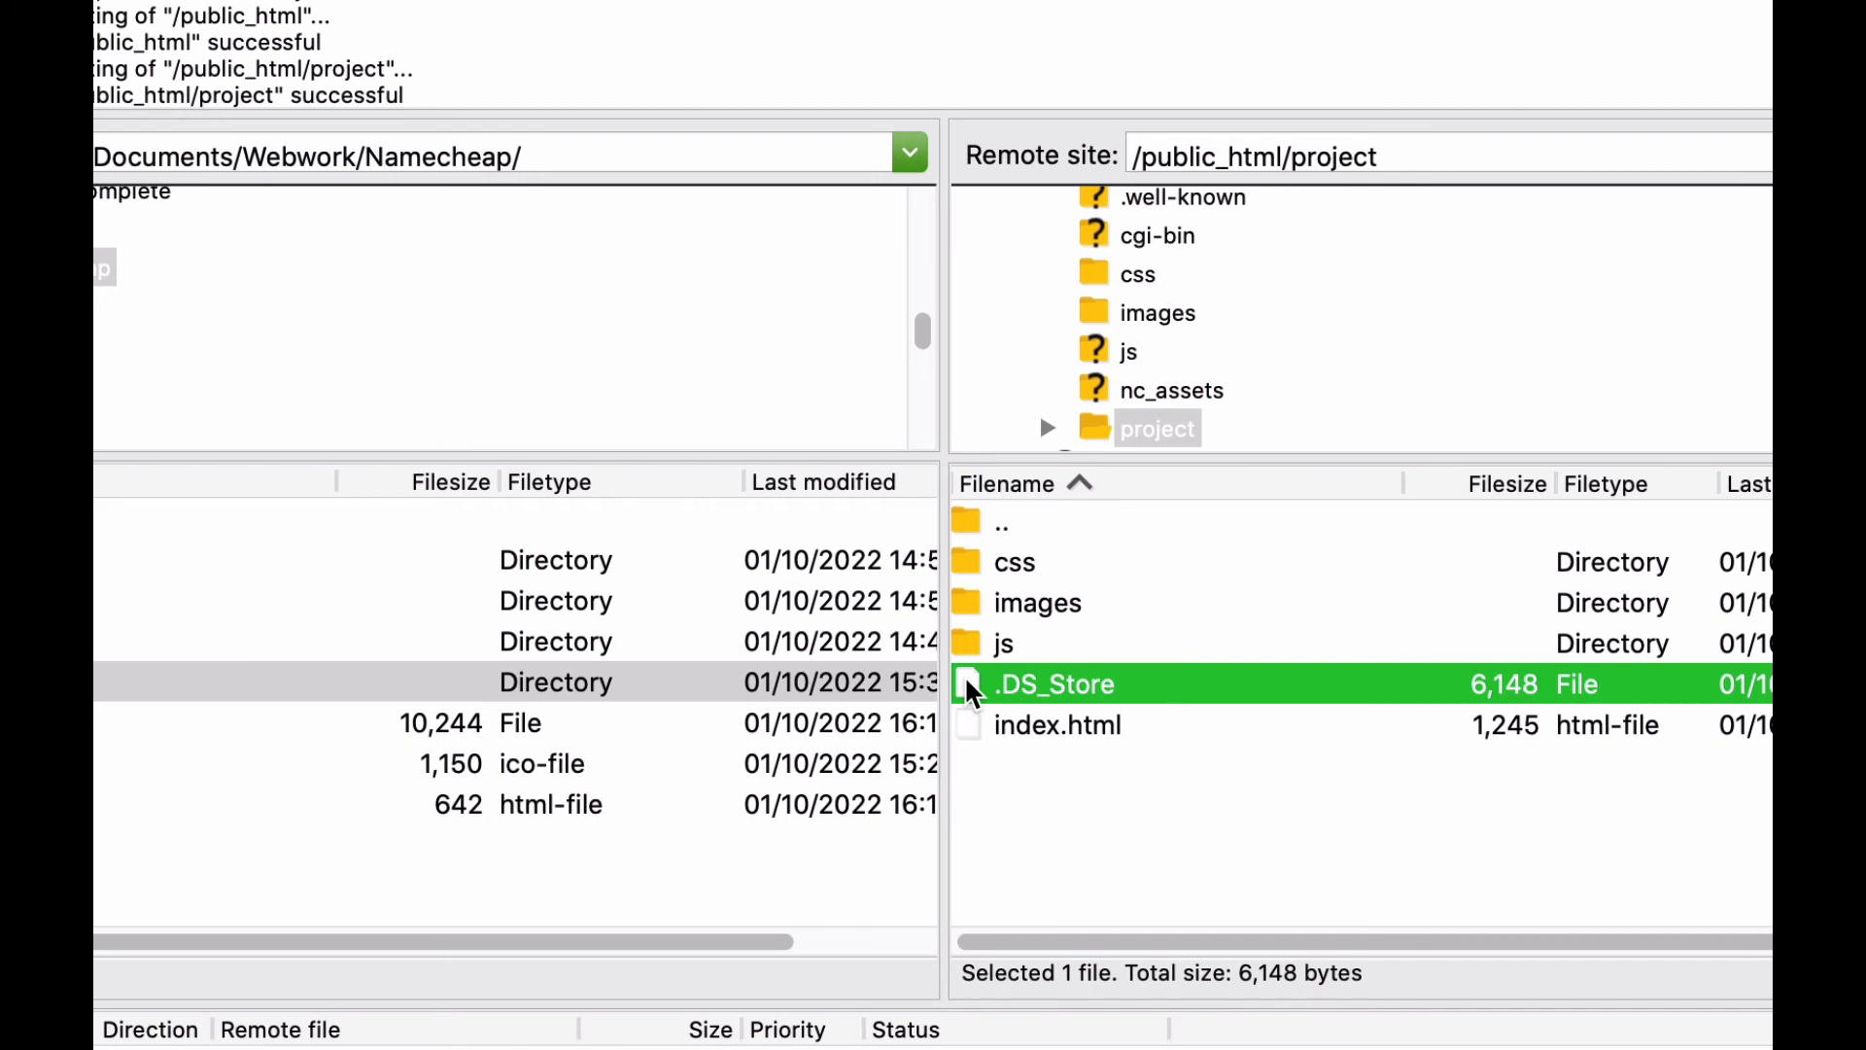
{"action": "right_click", "coordinate": [971, 692]}
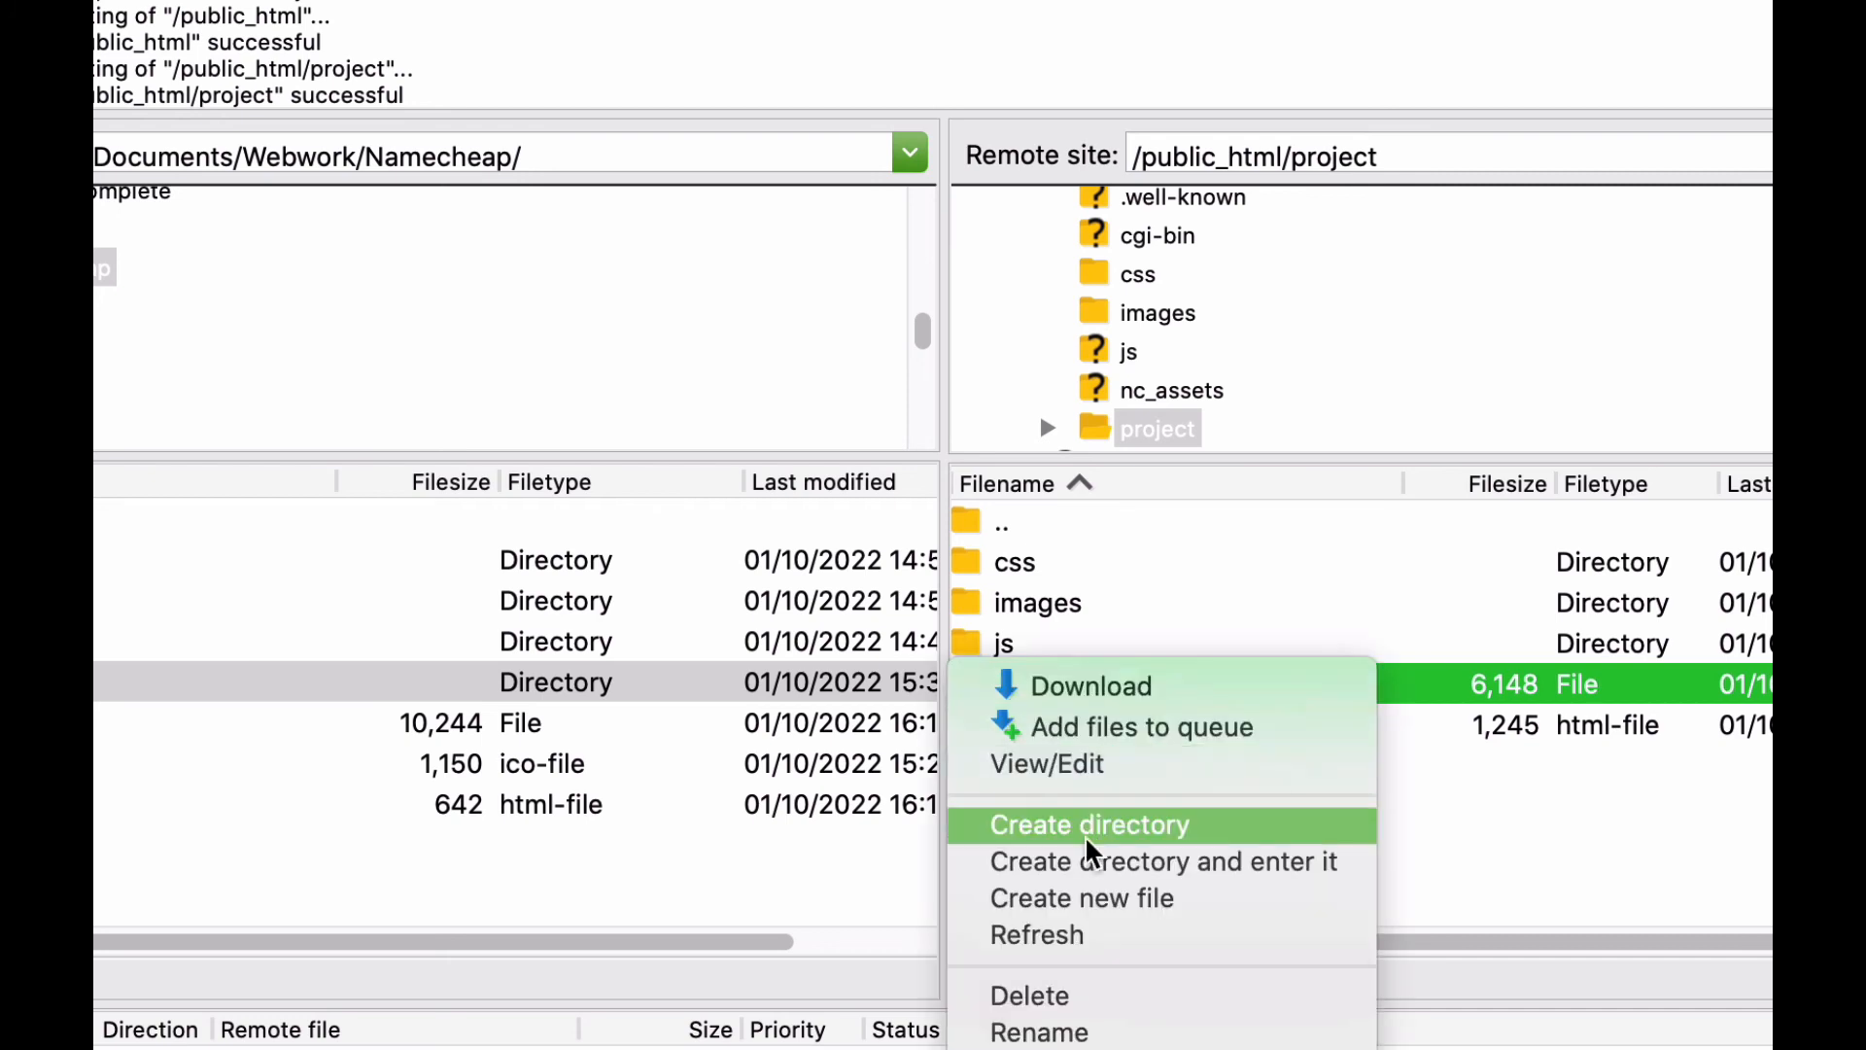
{"action": "left_click", "coordinate": [1110, 1021]}
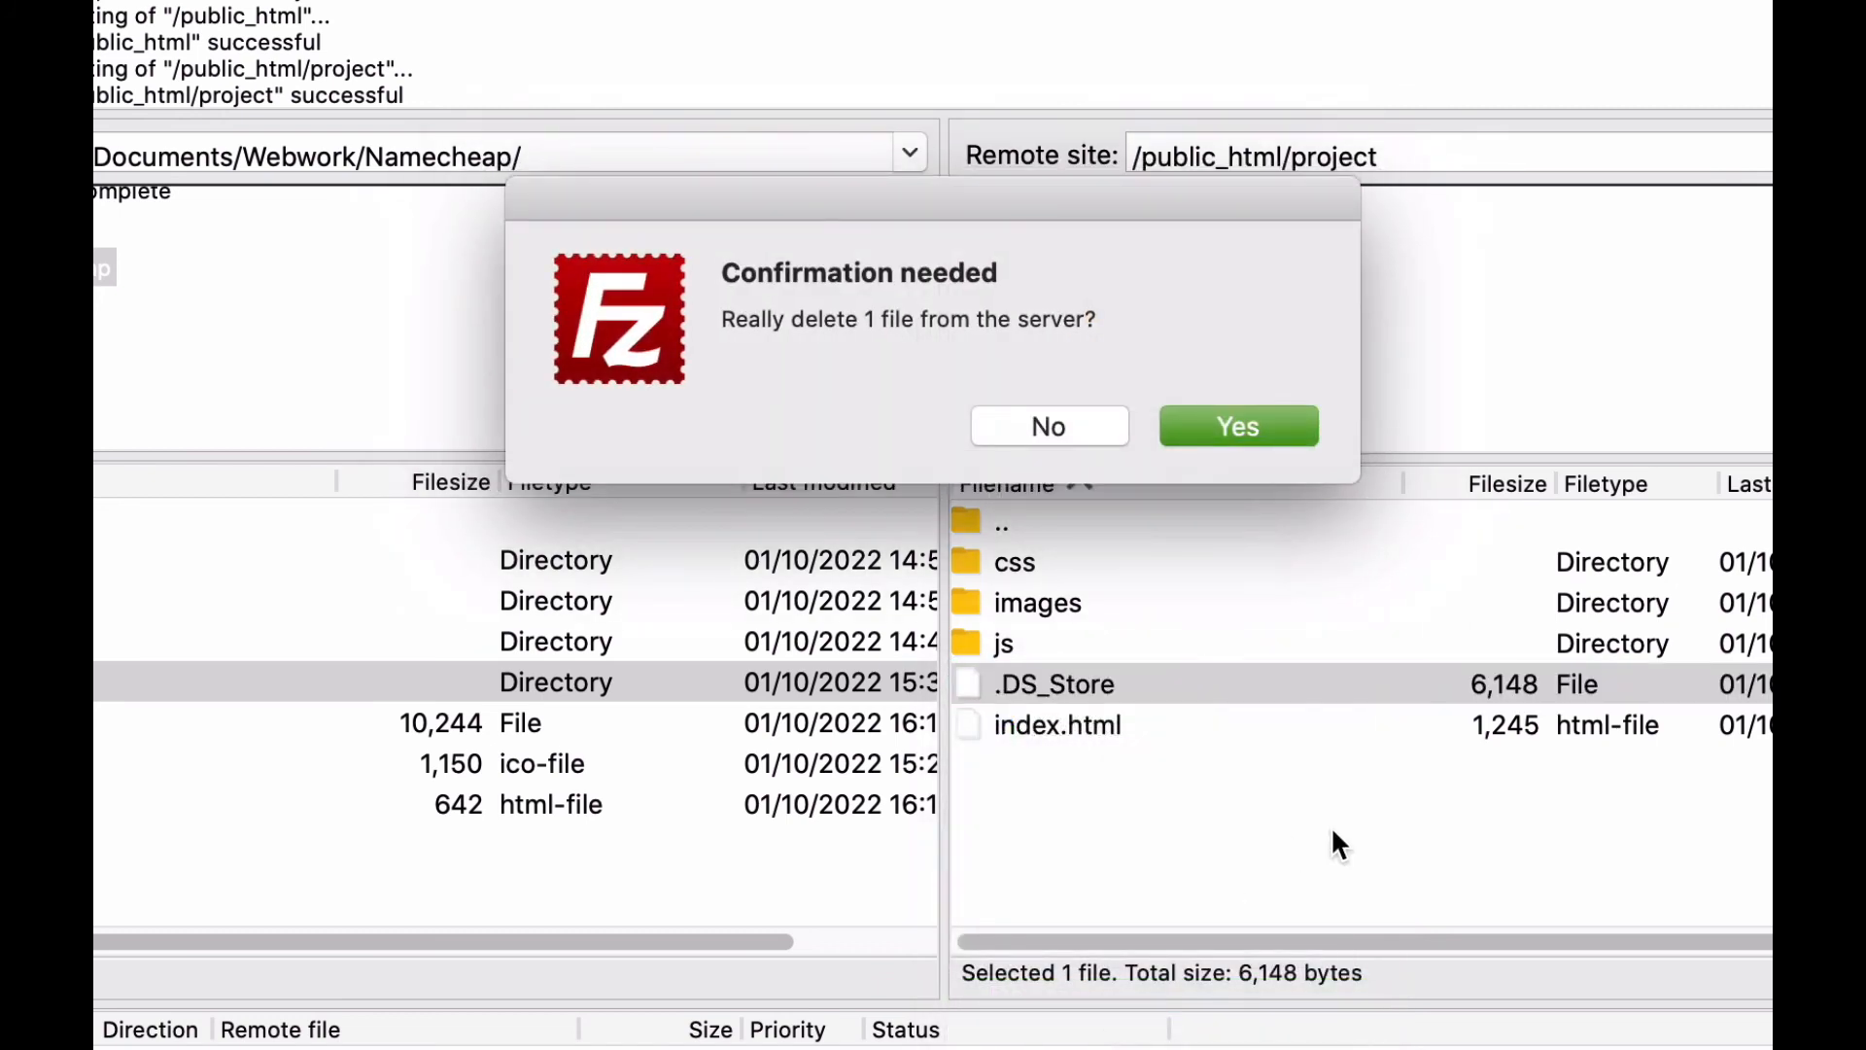
{"action": "left_click", "coordinate": [1236, 439]}
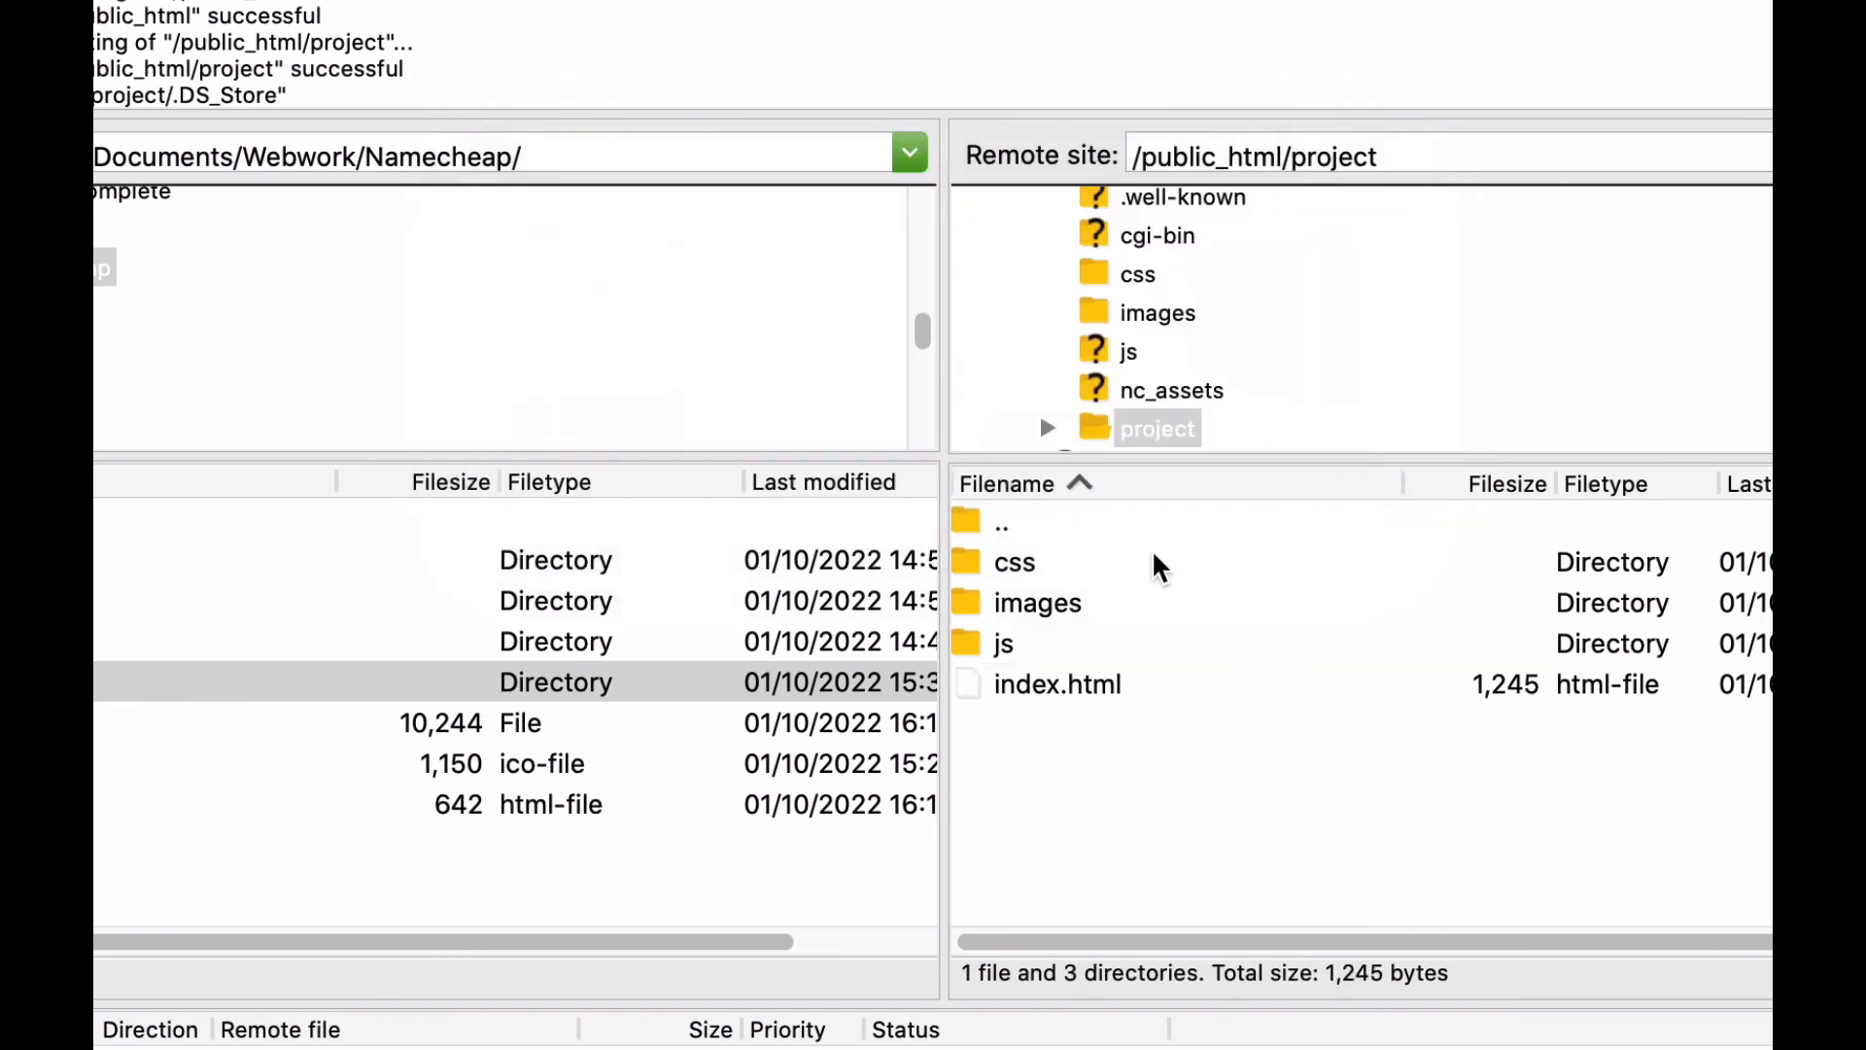
Go back to the remote public_html folder, reopen its project folder and select the parent-directory entry.
{"action": "scroll", "coordinate": [1268, 321], "scroll_direction": "up", "scroll_amount": 3}
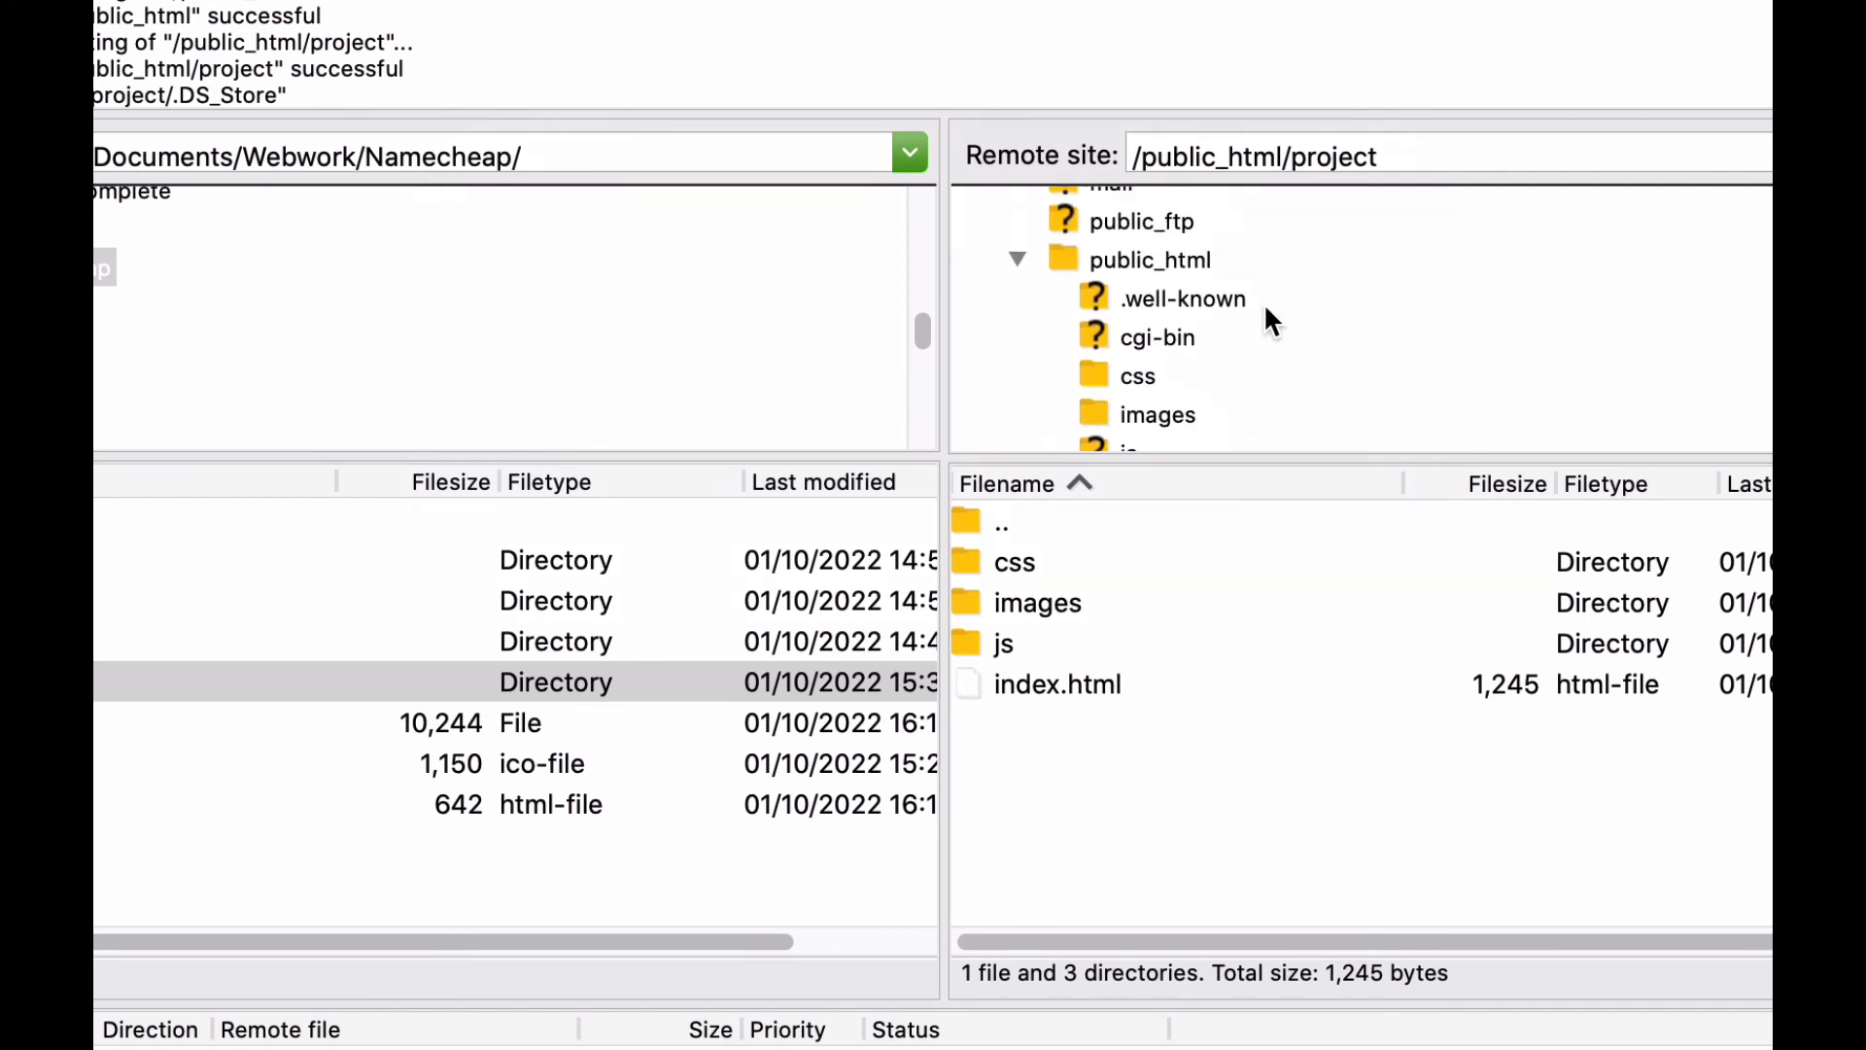
{"action": "double_click", "coordinate": [1060, 298]}
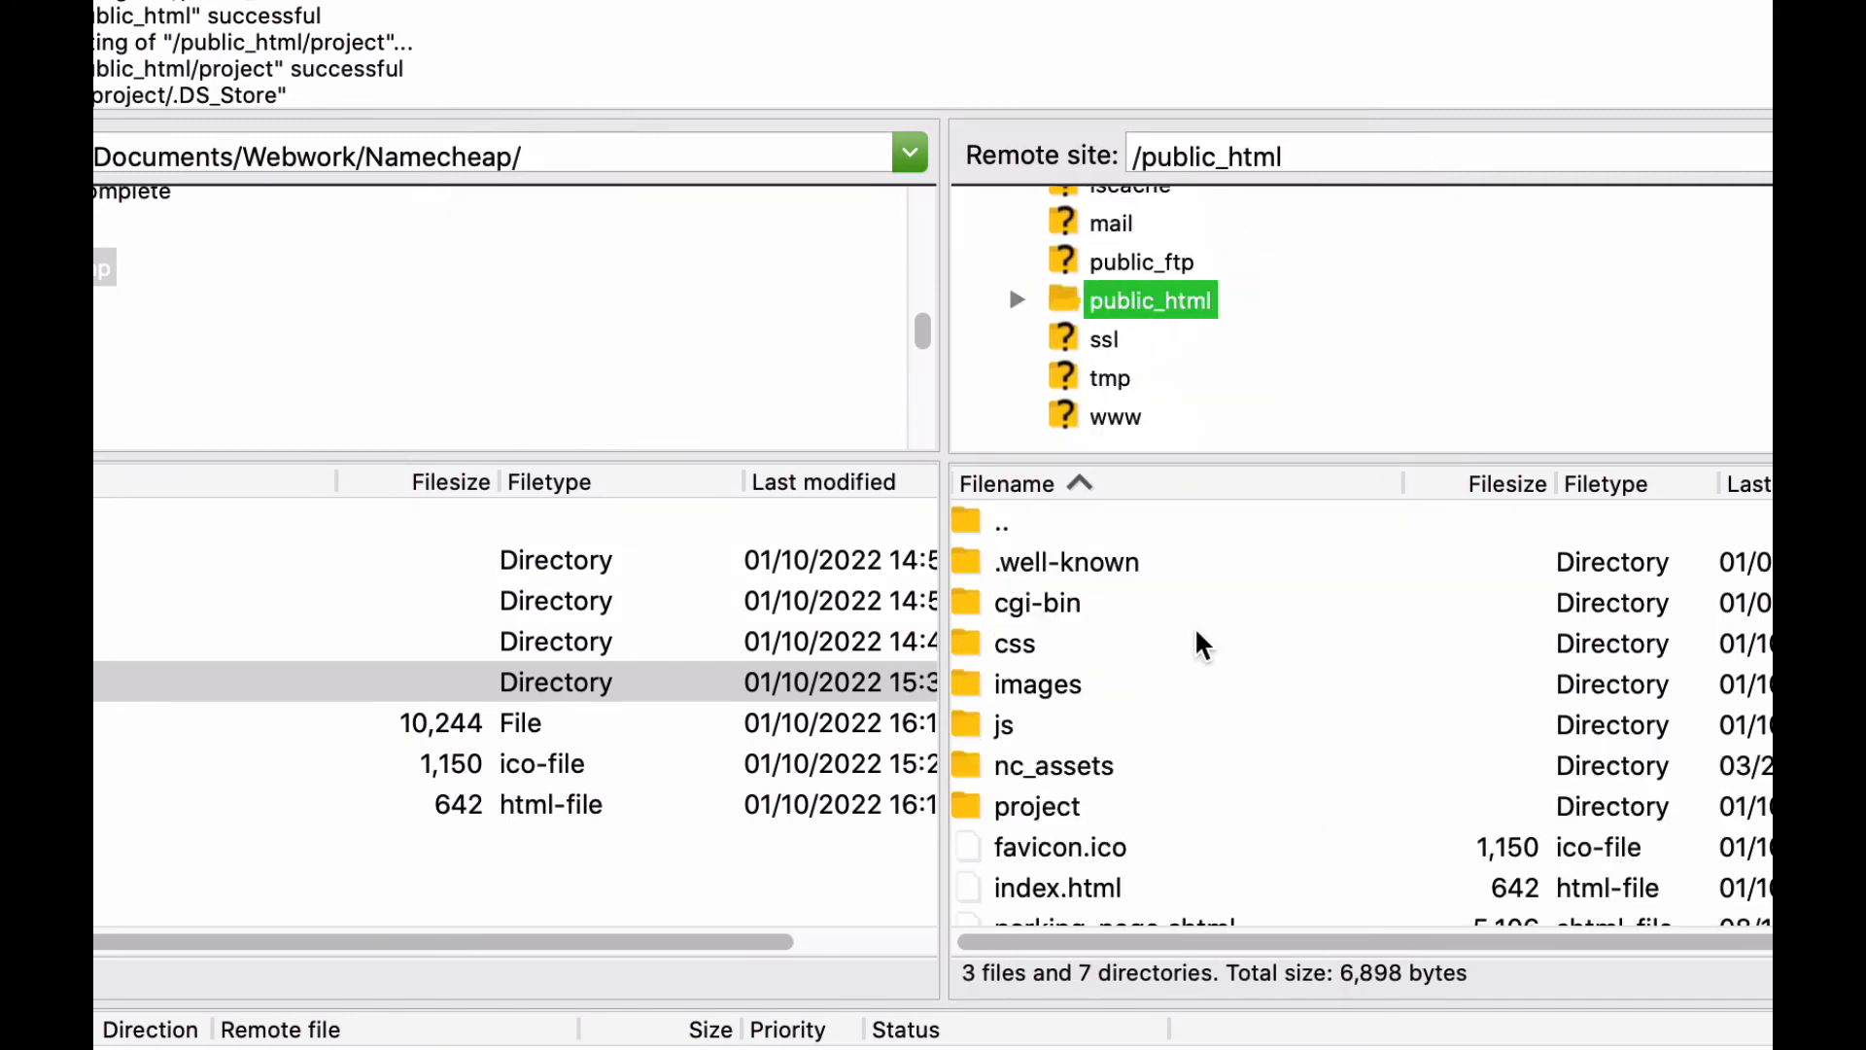
{"action": "left_click", "coordinate": [987, 806]}
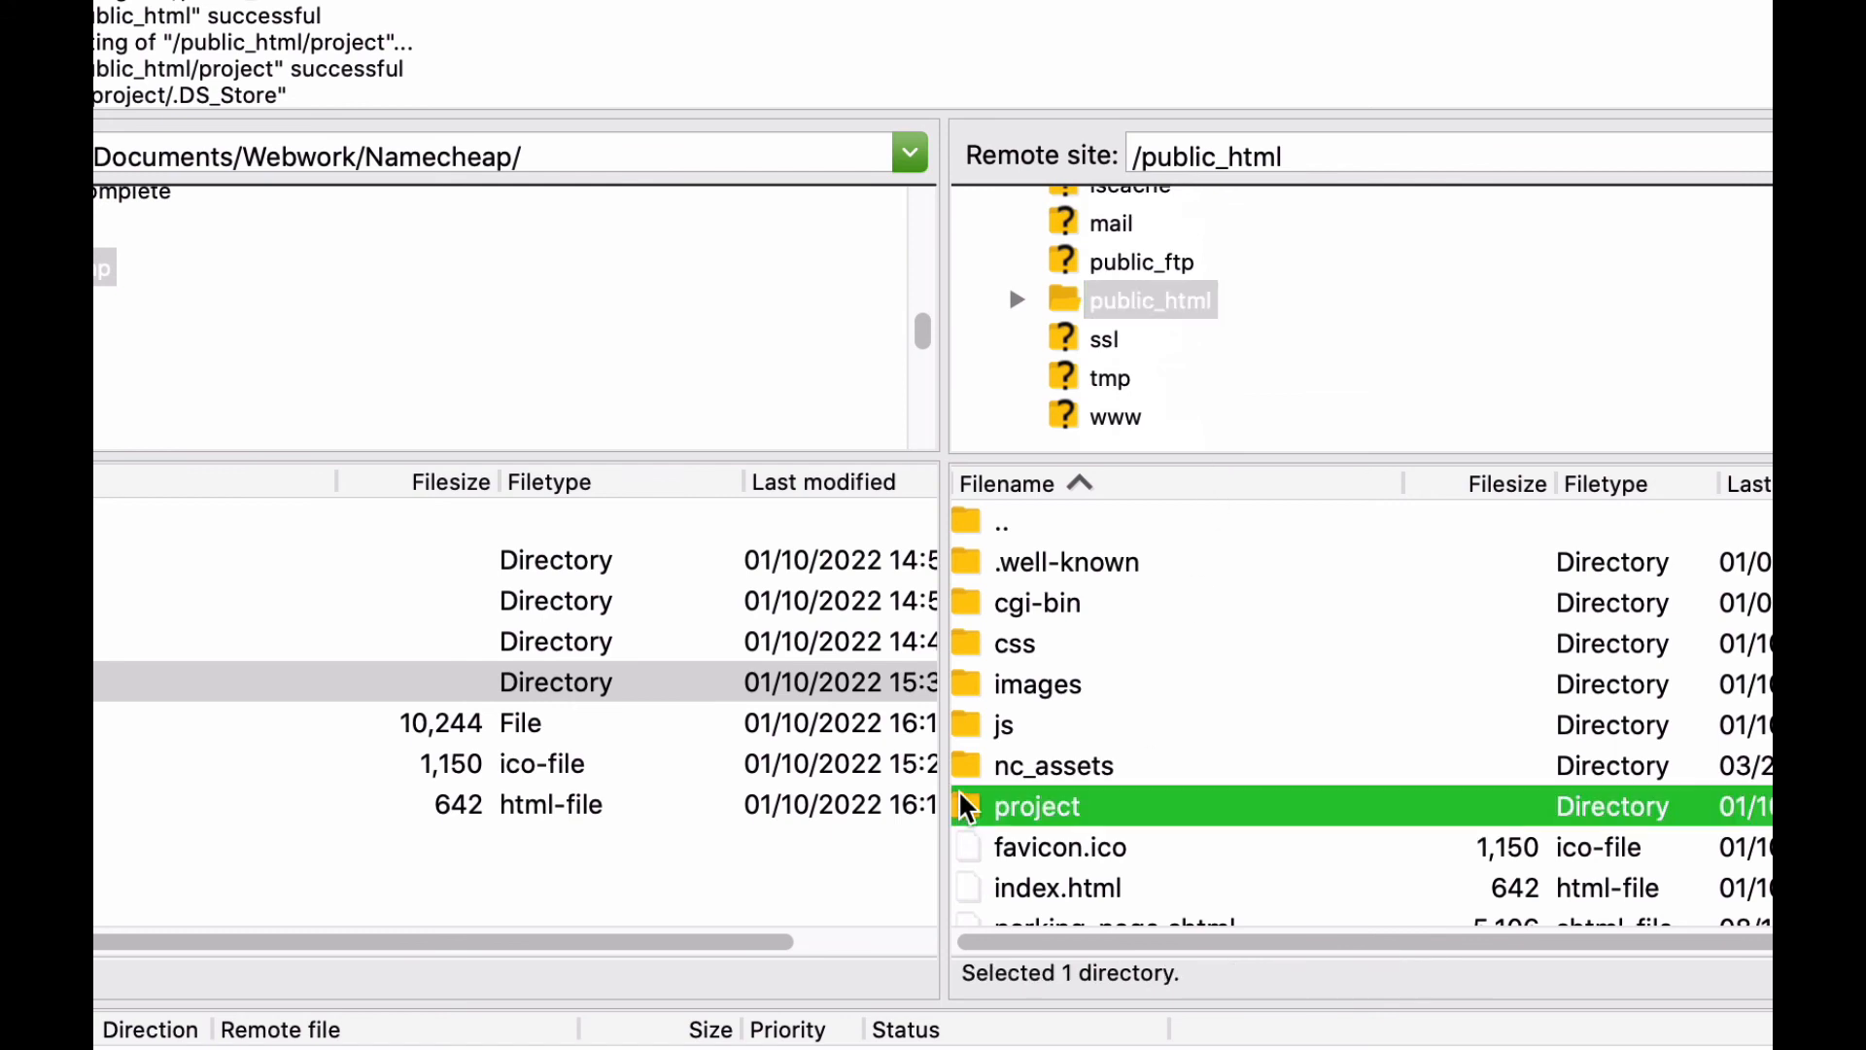
{"action": "double_click", "coordinate": [1273, 806]}
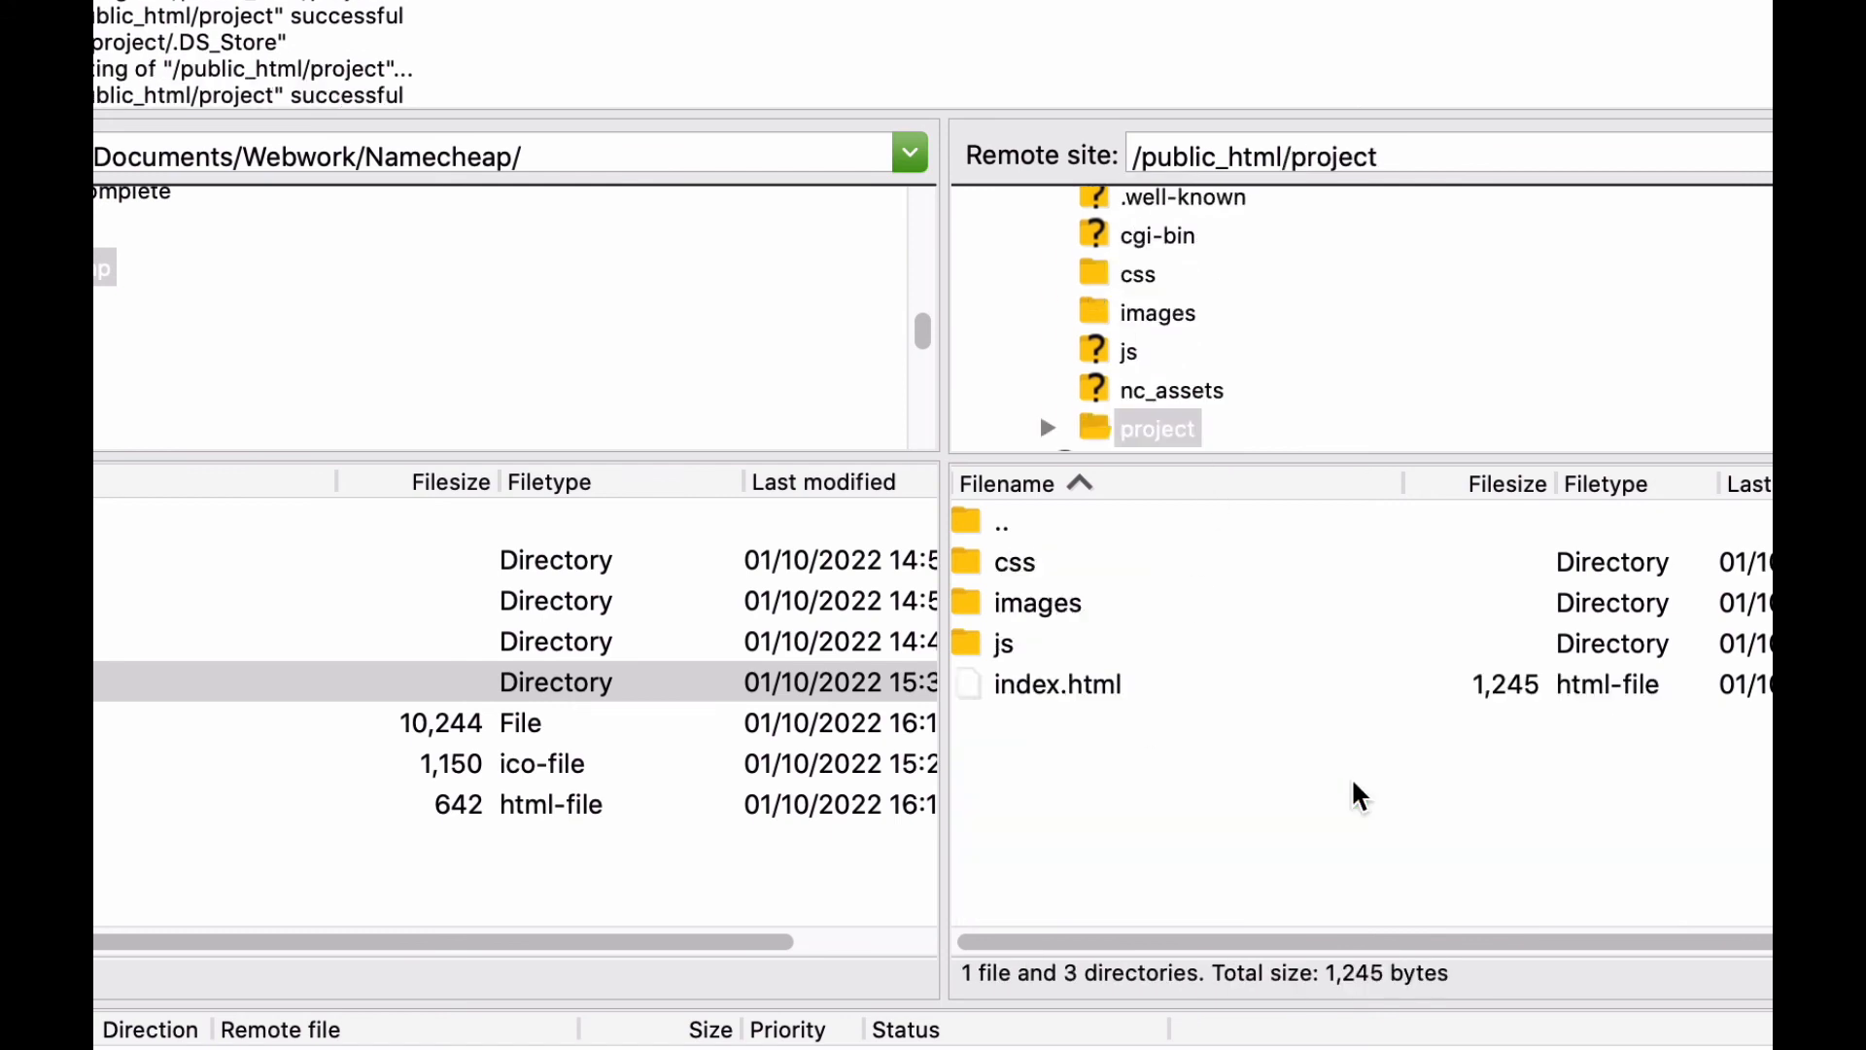
{"action": "left_click", "coordinate": [982, 525]}
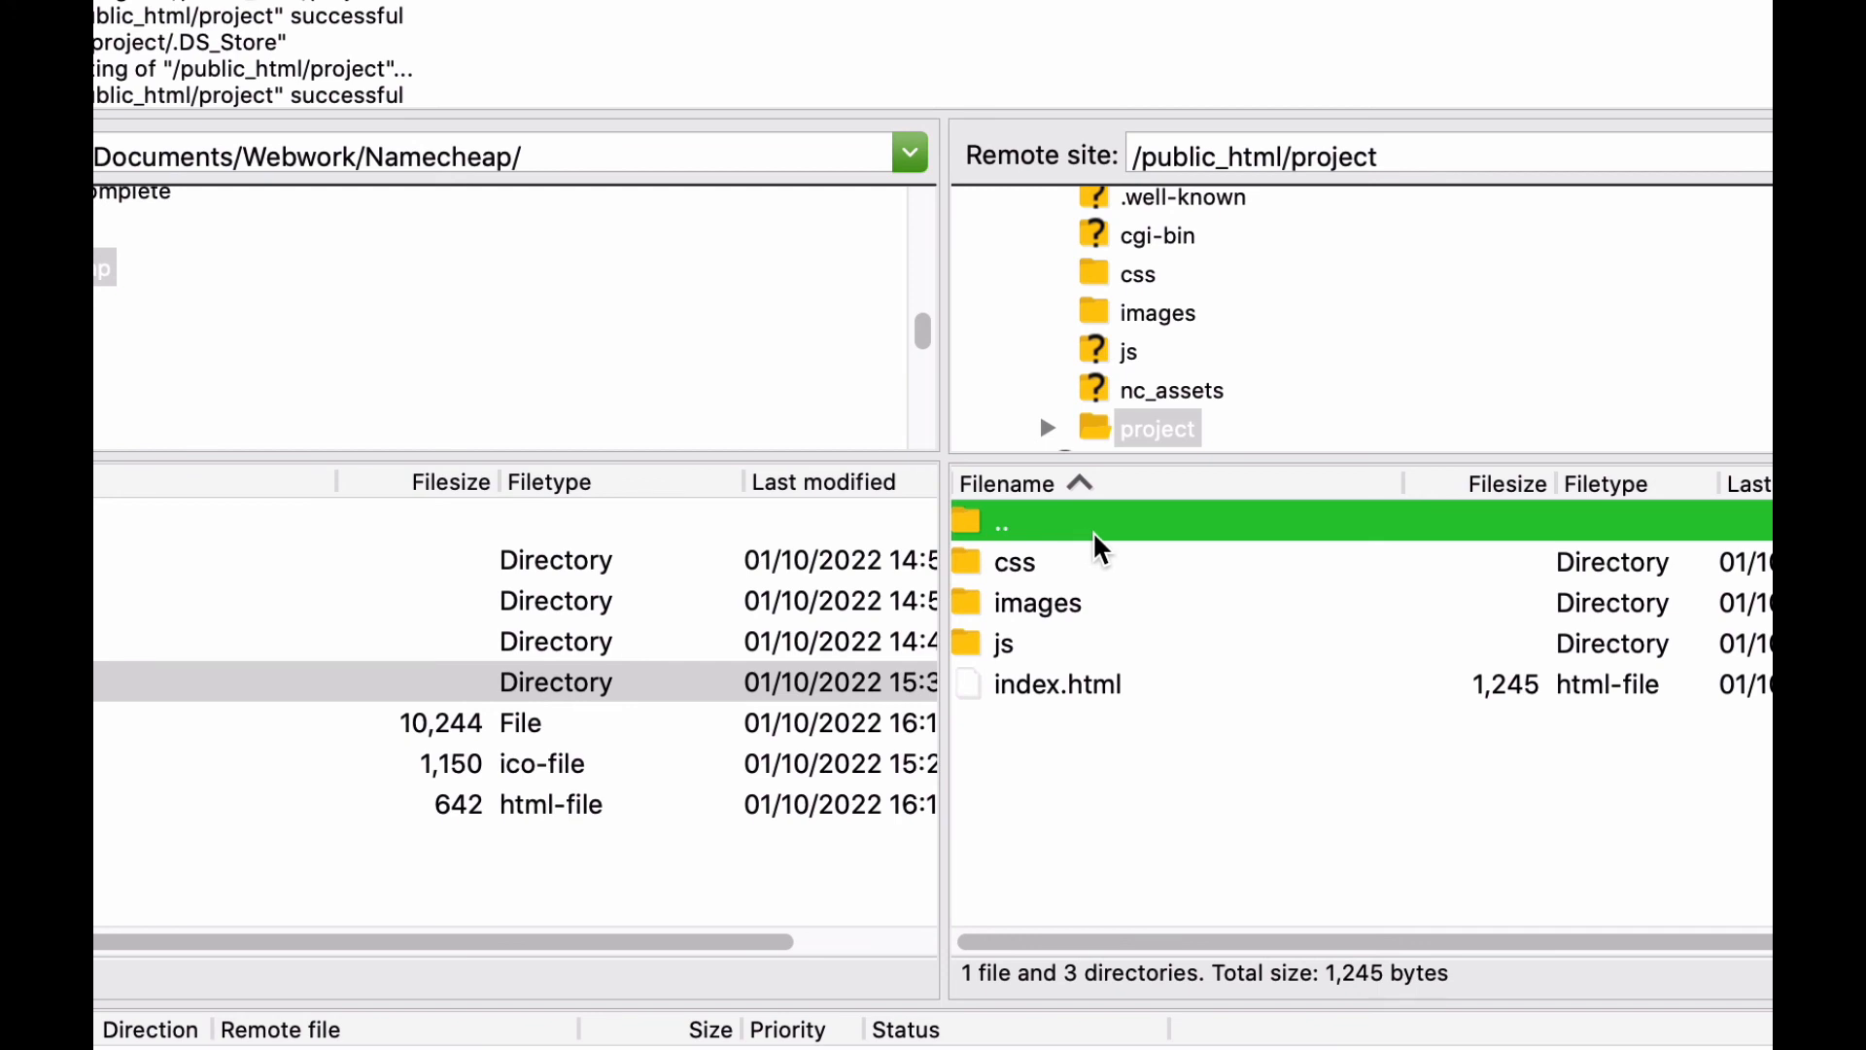
Go up to the remote public_html folder and collapse it in the remote directory tree.
{"action": "double_click", "coordinate": [966, 517]}
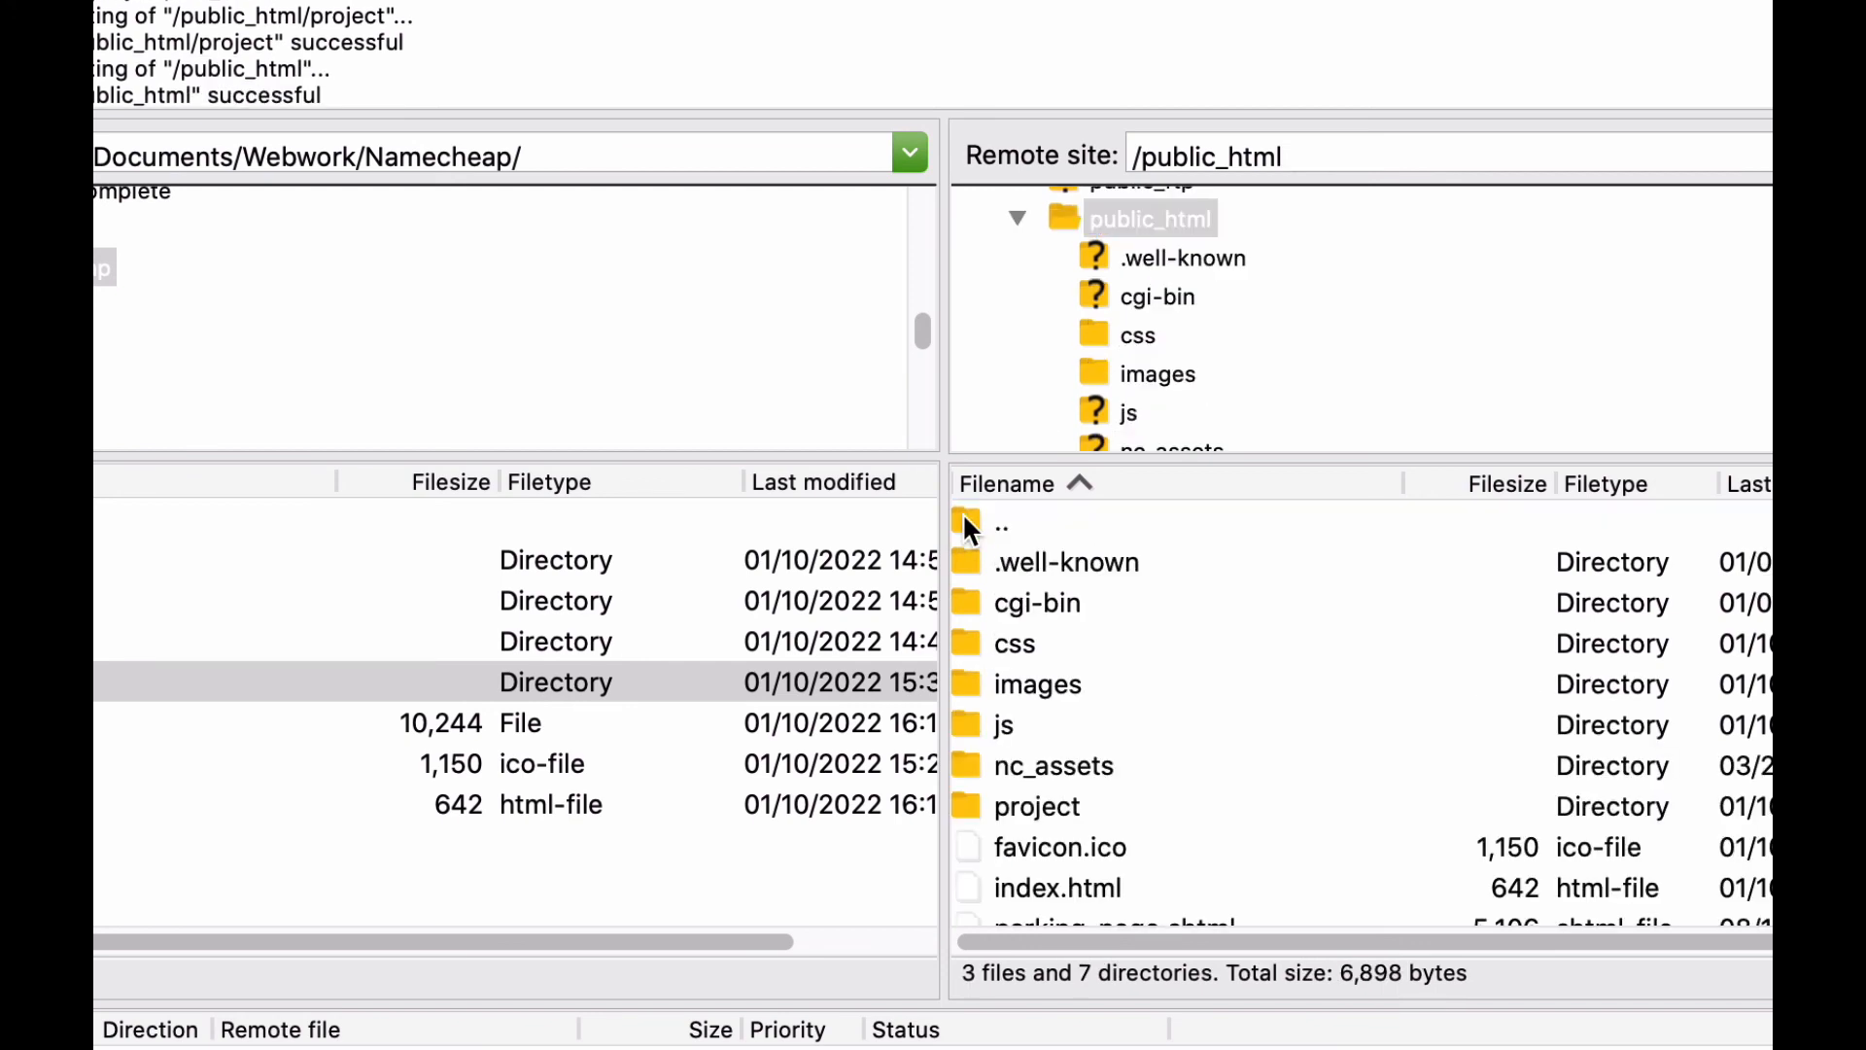
{"action": "double_click", "coordinate": [1064, 217]}
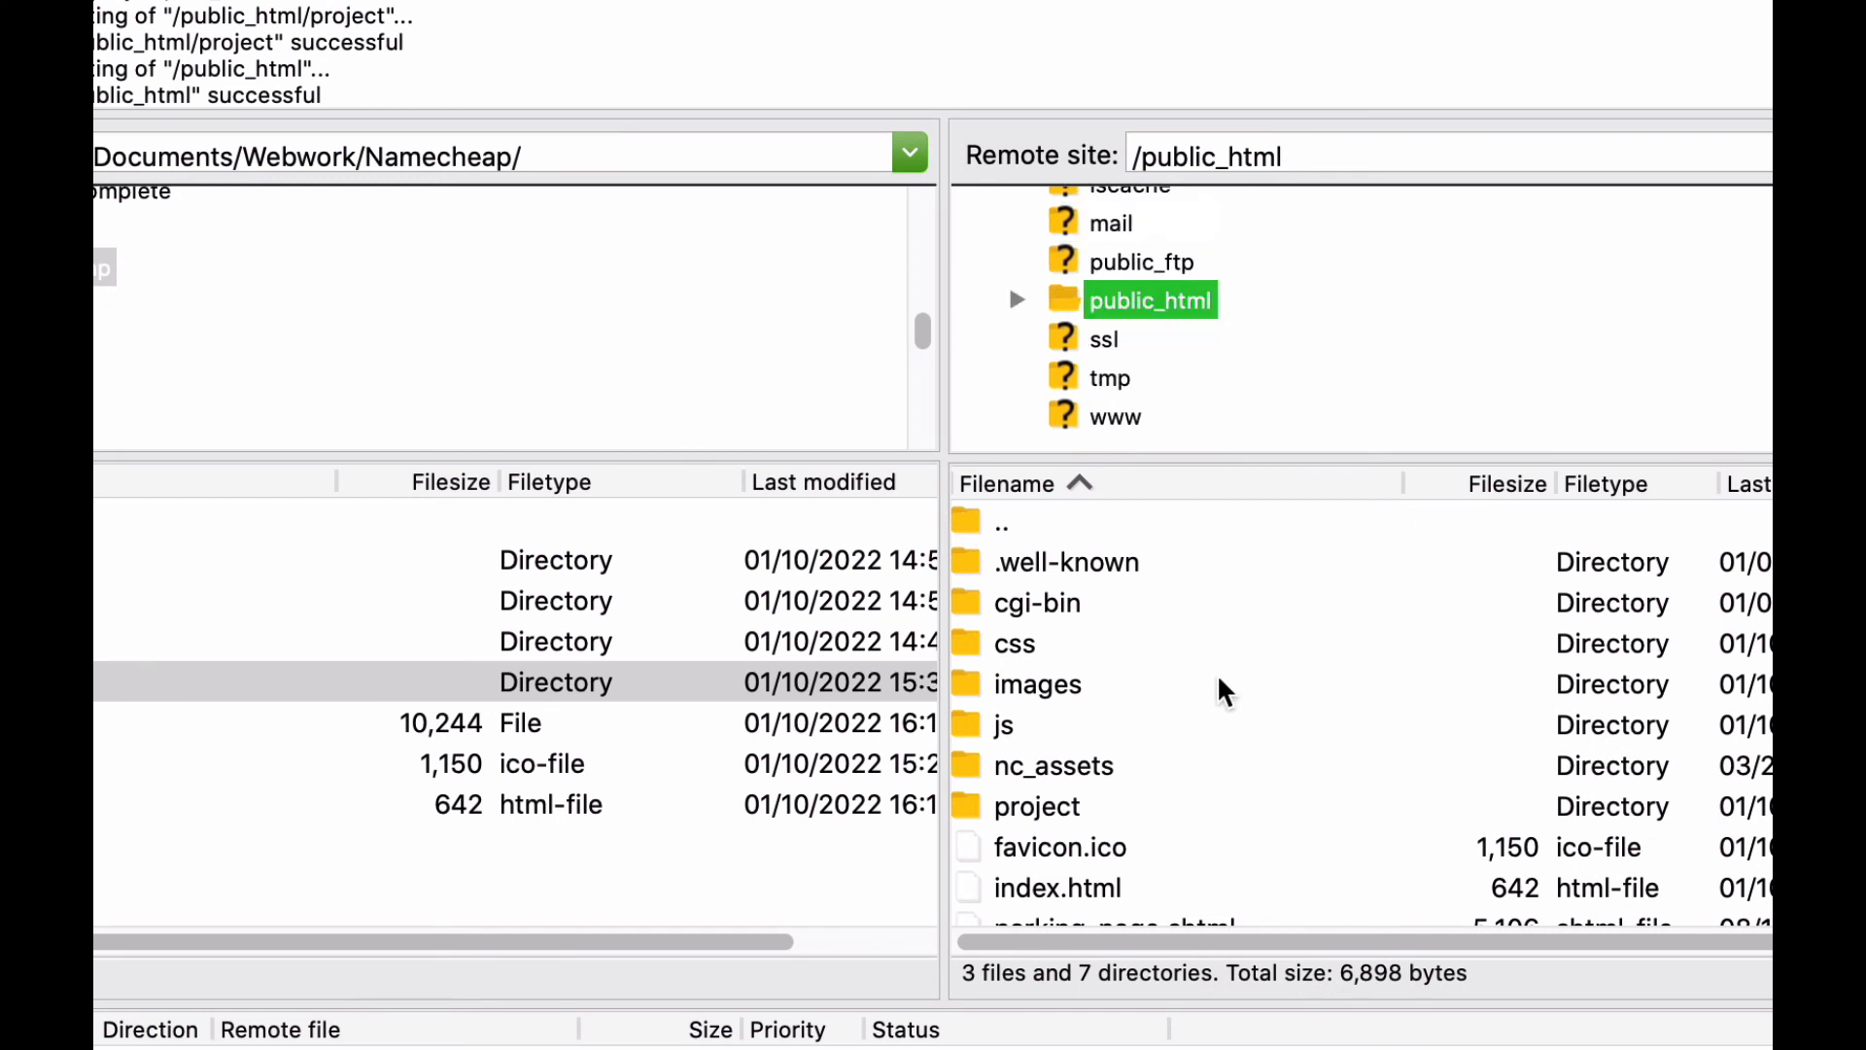
{"action": "scroll", "coordinate": [1223, 690], "scroll_direction": "down", "scroll_amount": 1}
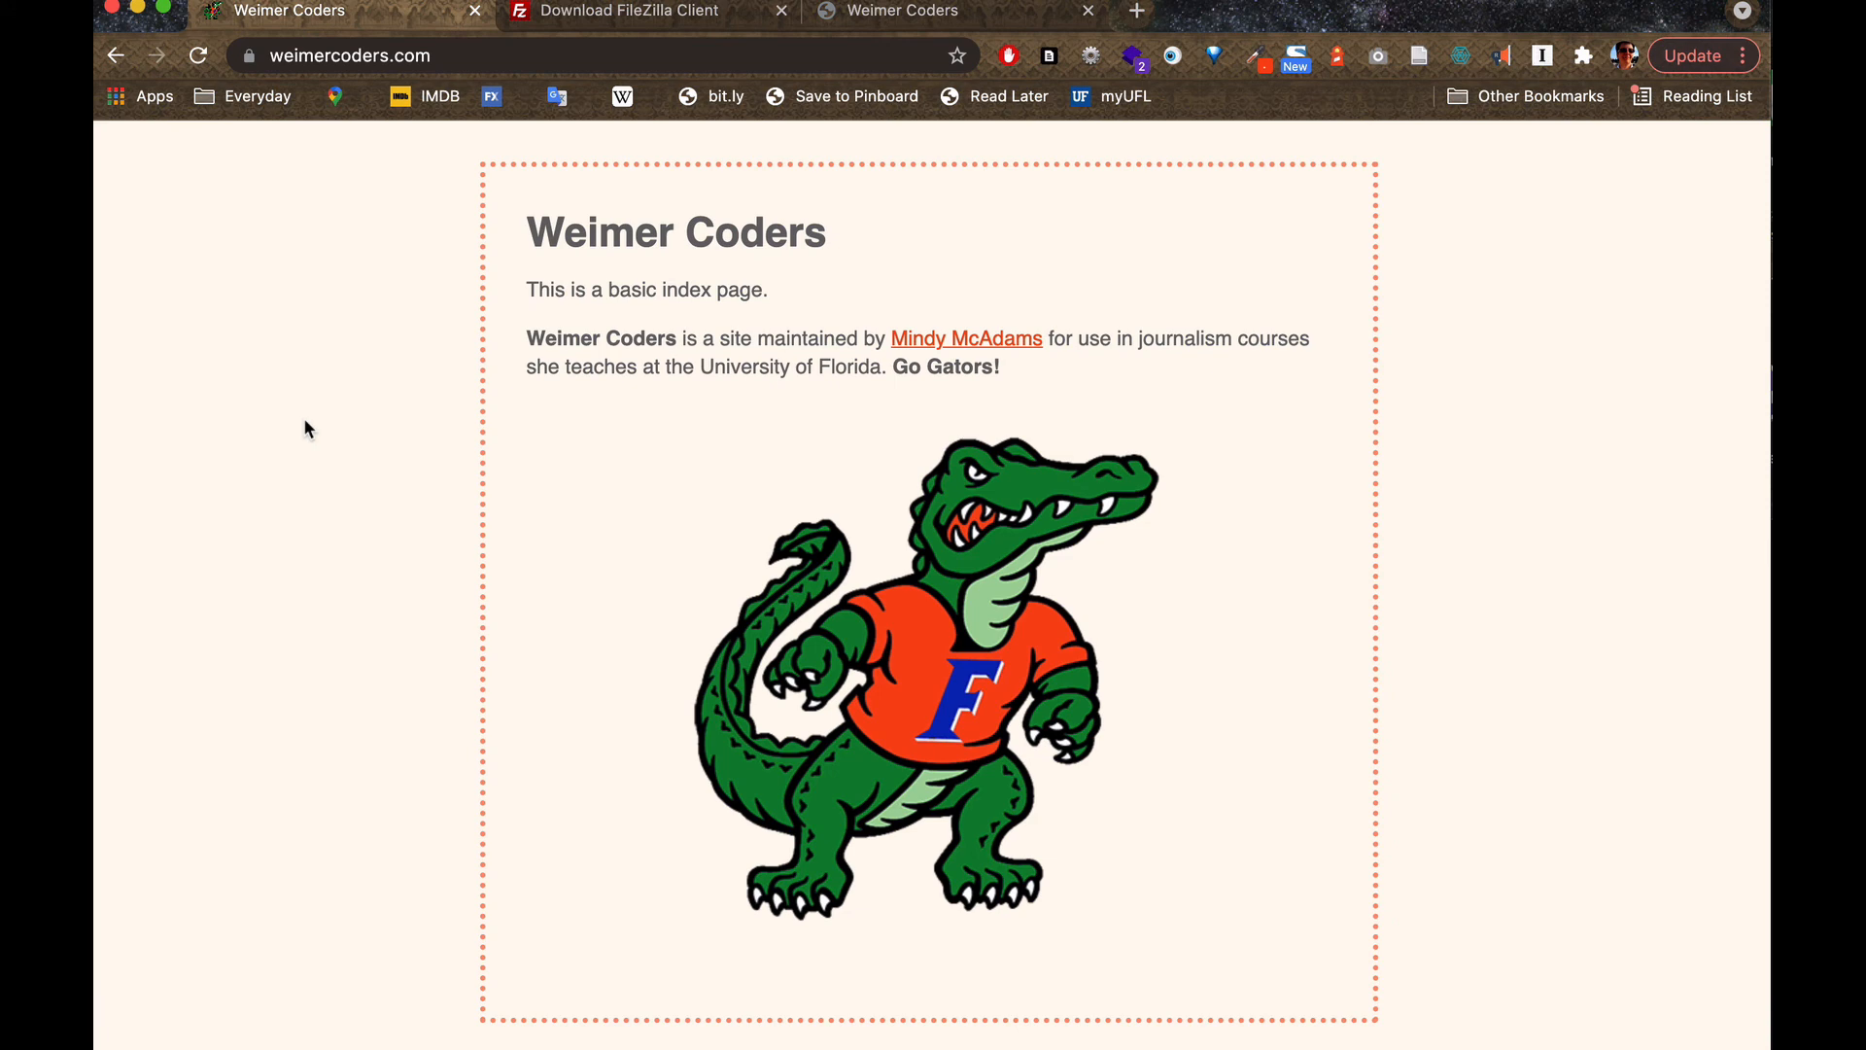
Switch to FileZilla to point out the project folder inside the remote public_html folder, and return to Chrome.
{"action": "key", "text": "super+Tab"}
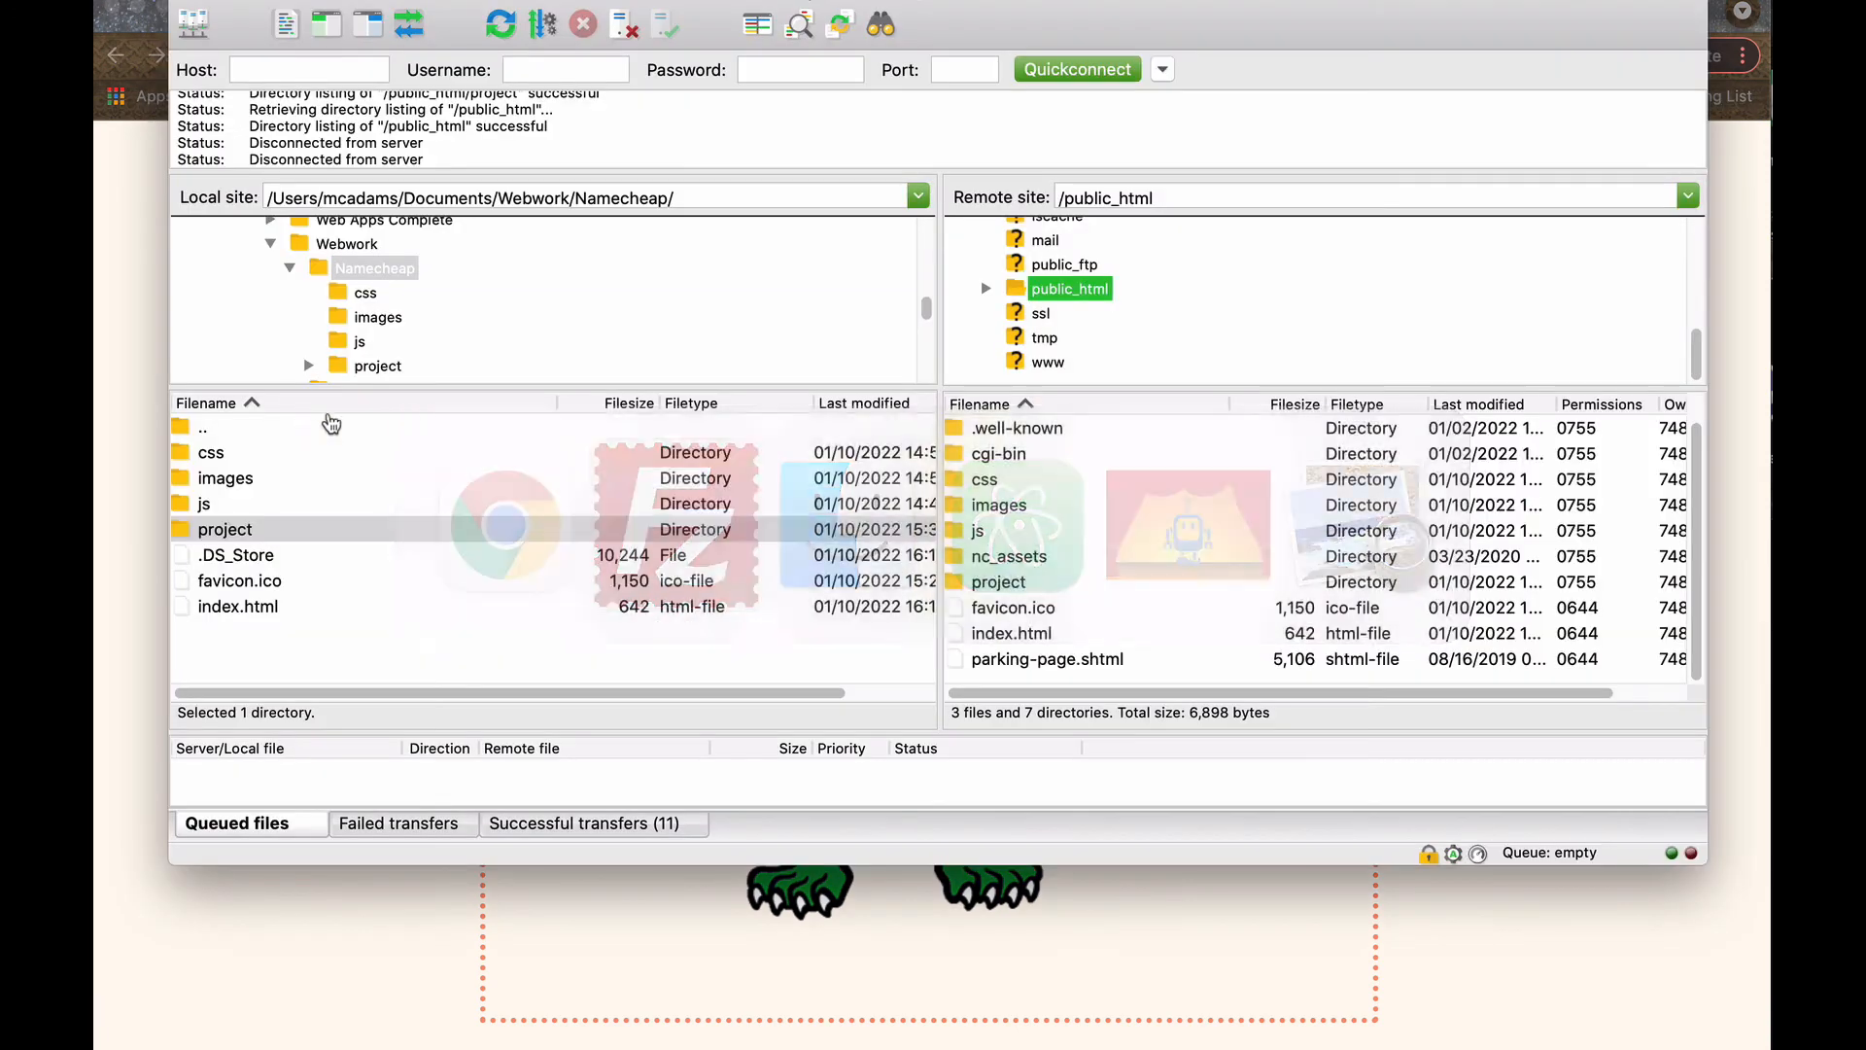
{"action": "left_click", "coordinate": [971, 586]}
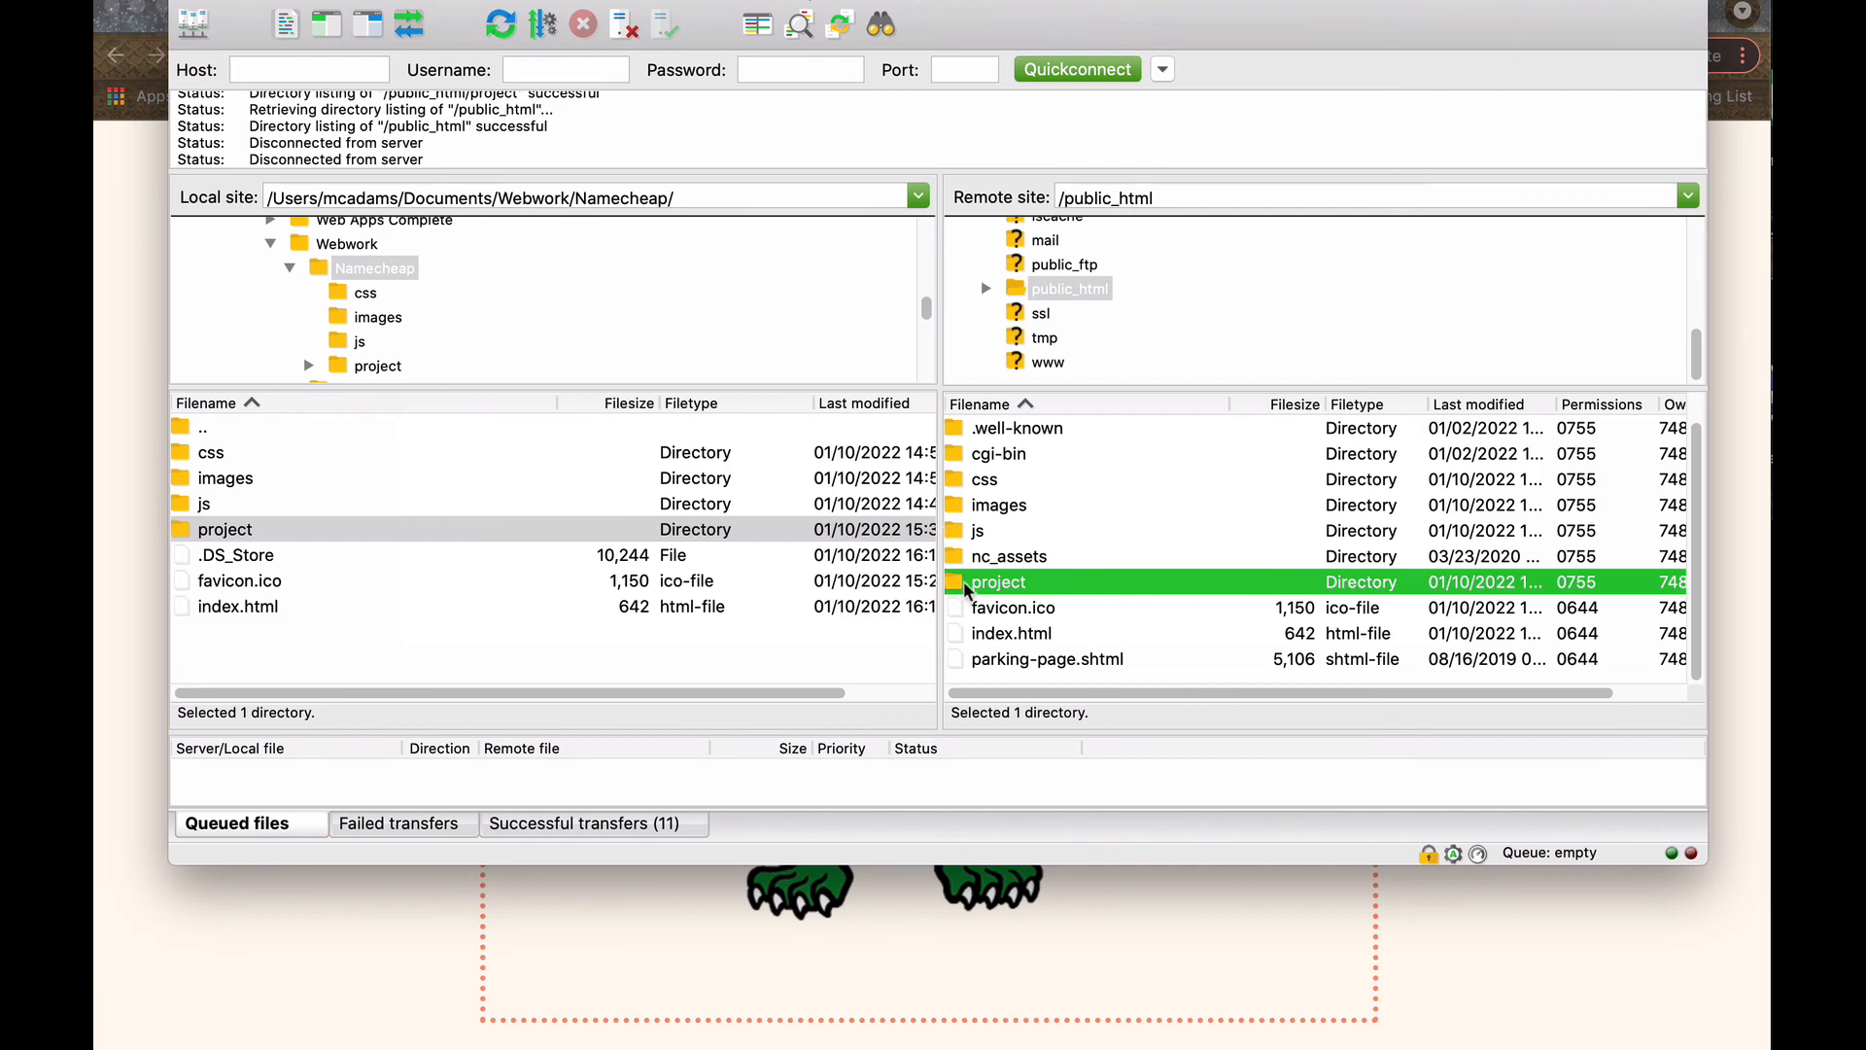
{"action": "left_click", "coordinate": [1302, 911]}
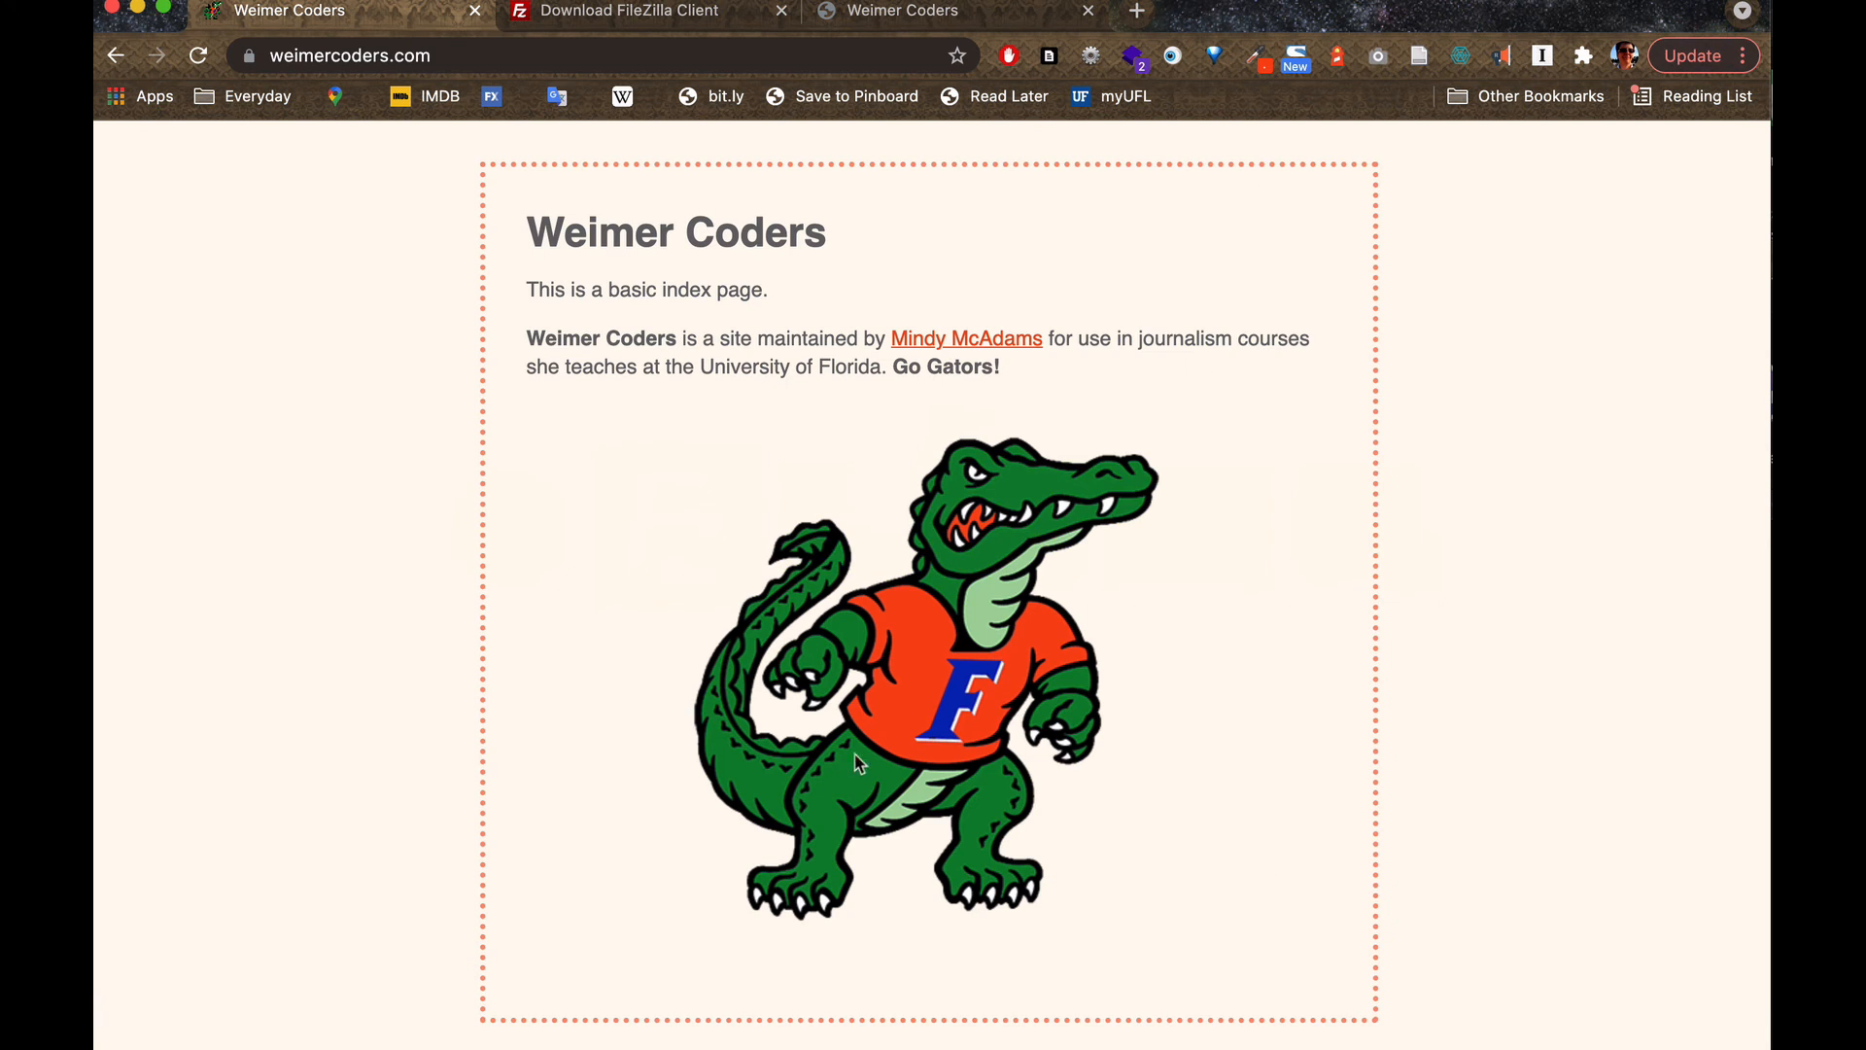
Load the uploaded project page at weimercoders.com/project to check it online.
{"action": "left_click", "coordinate": [420, 56]}
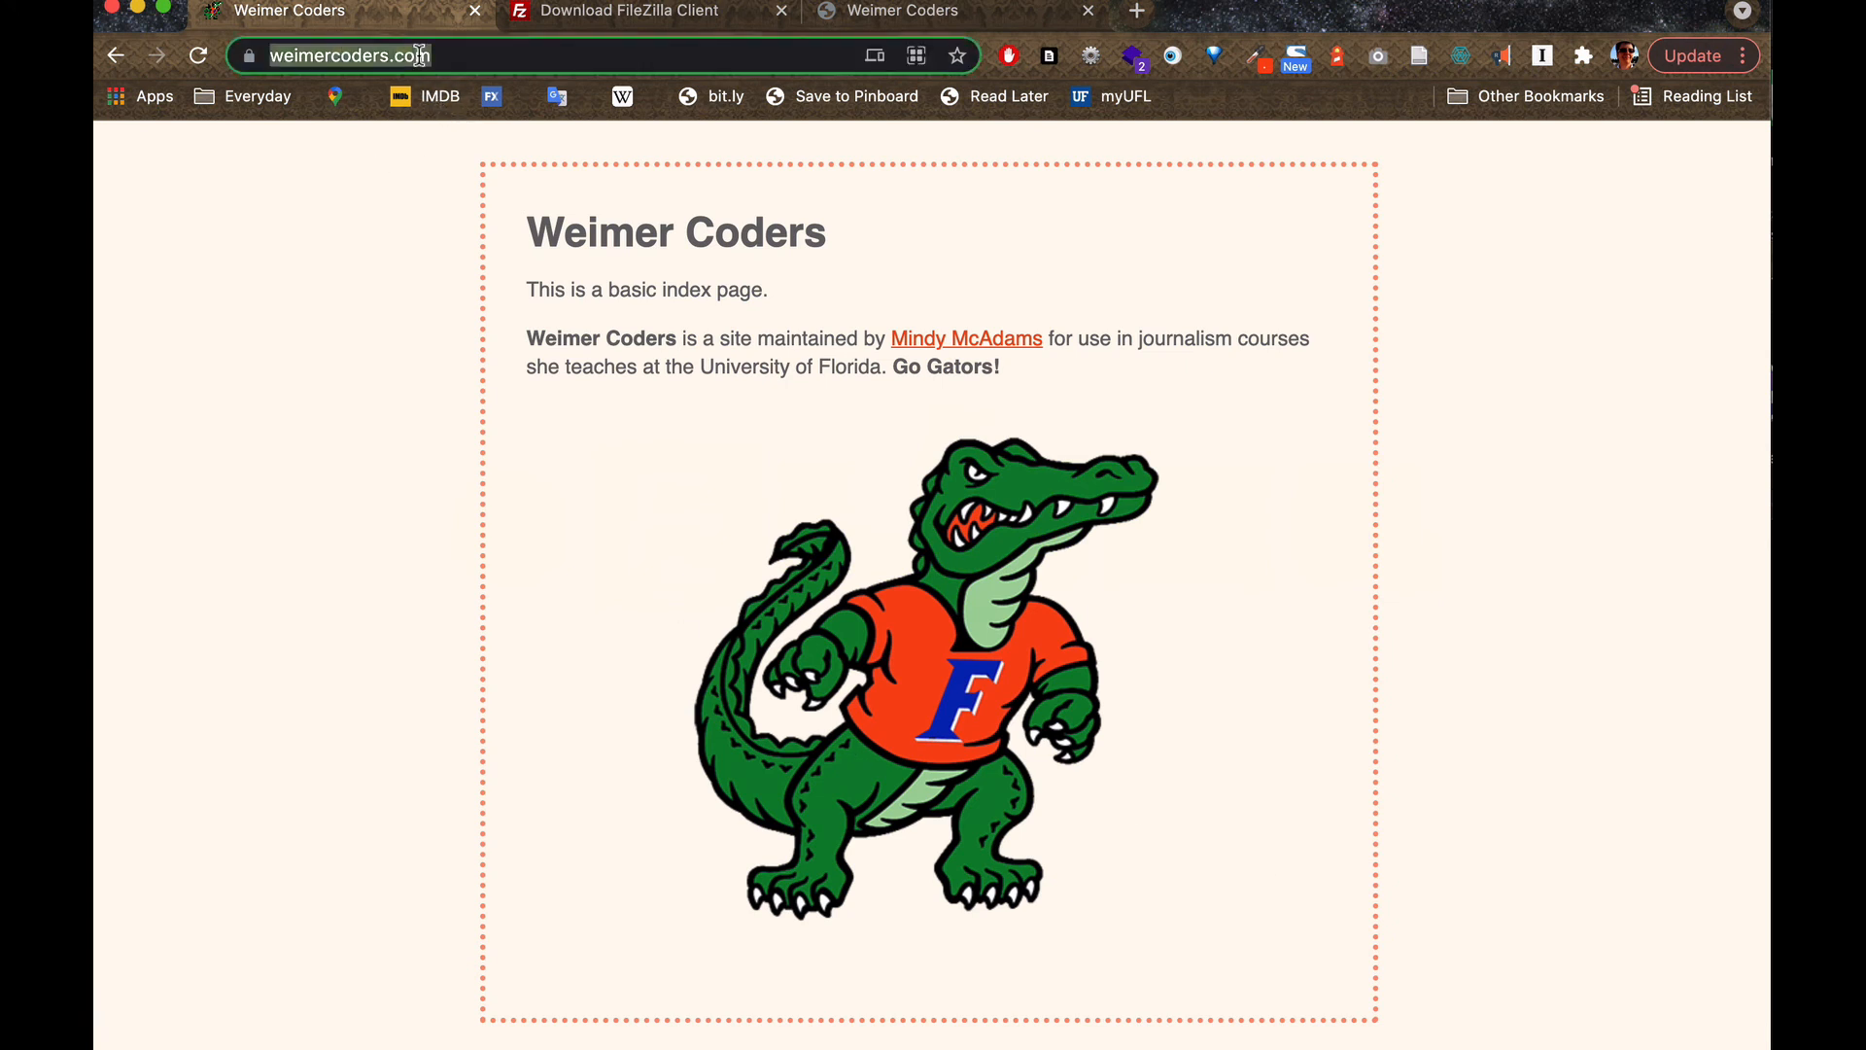
{"action": "key", "text": "Right"}
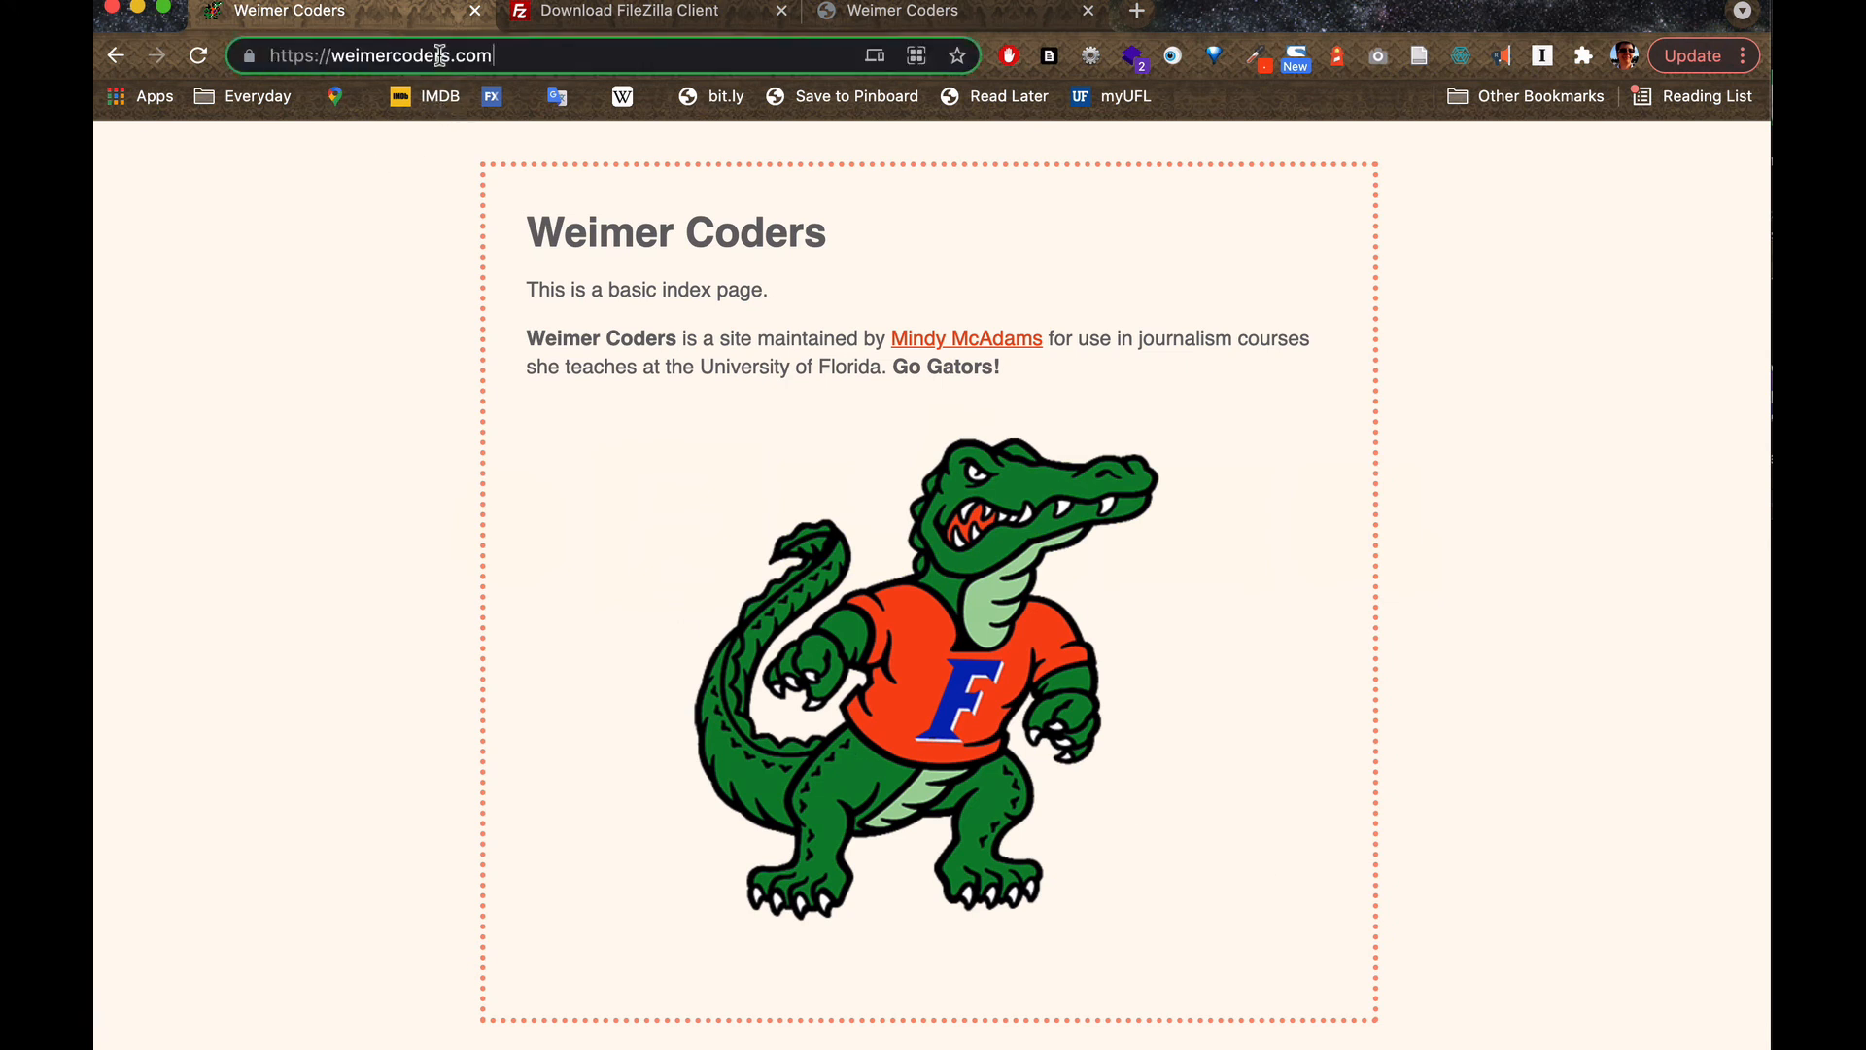
{"action": "type", "text": "/"}
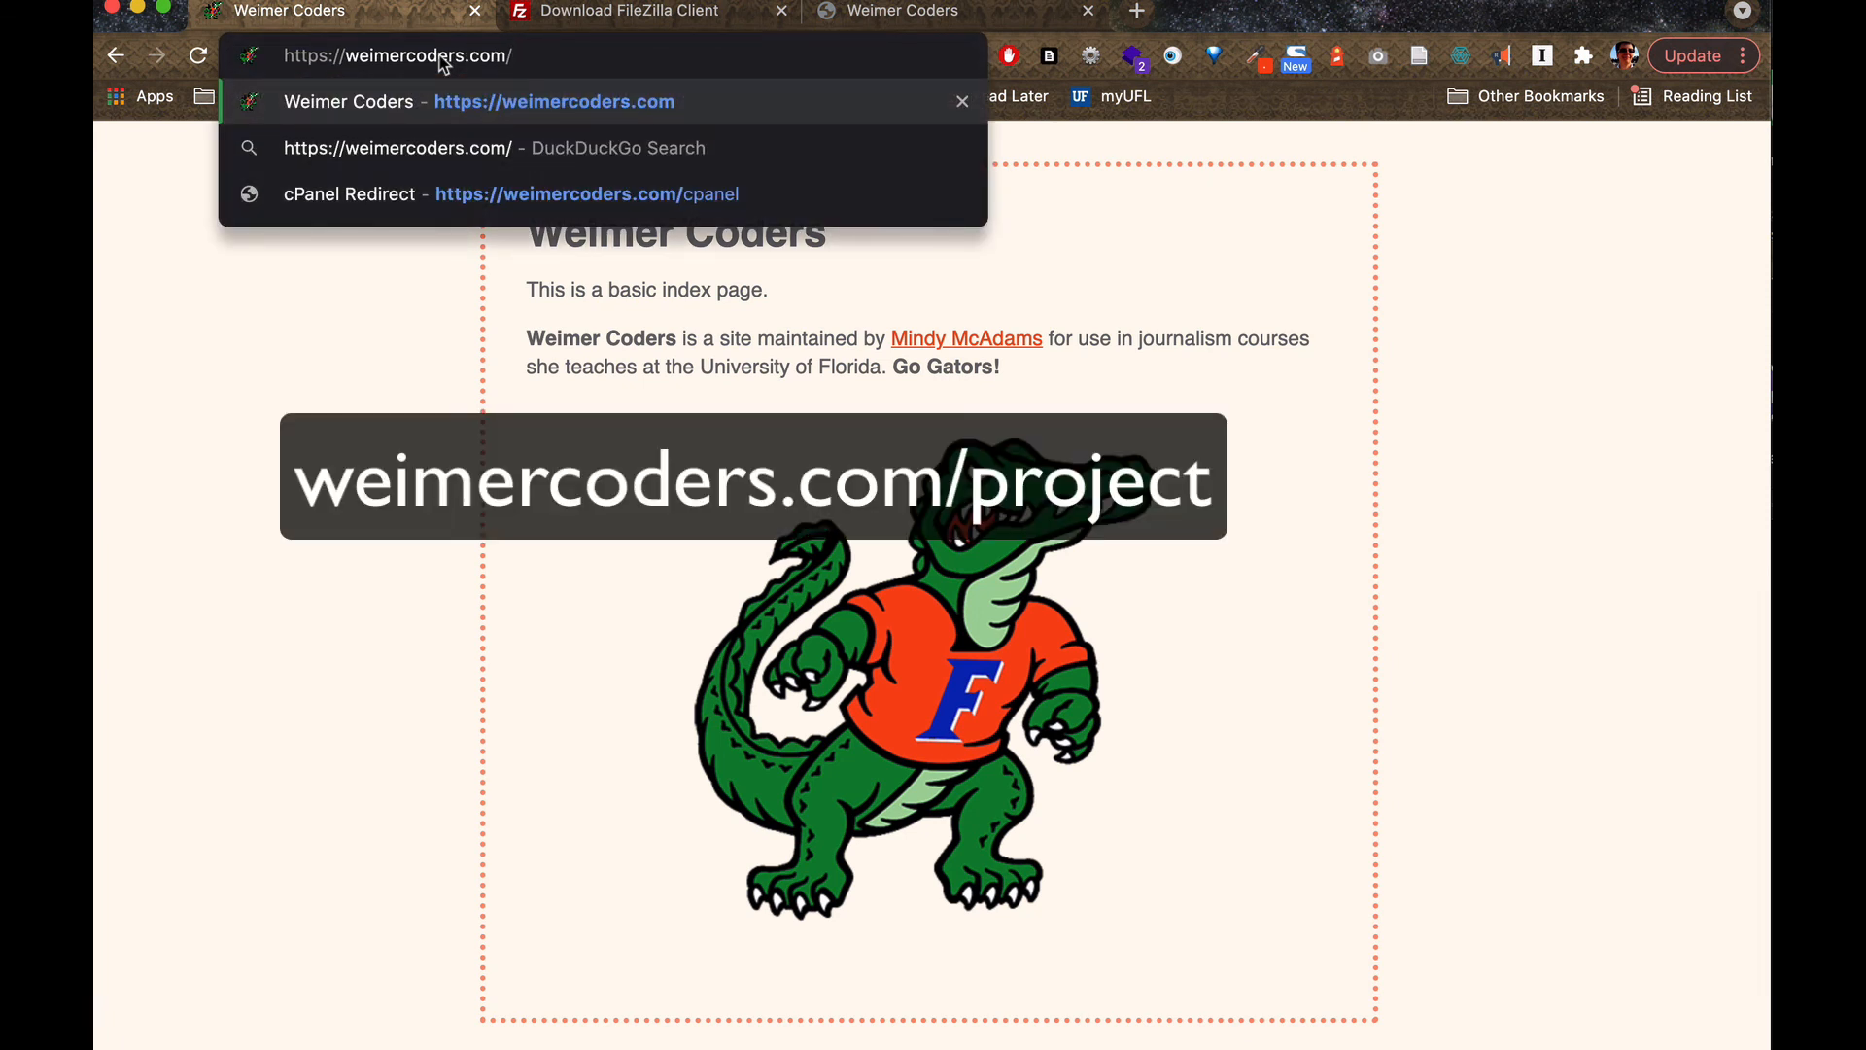
{"action": "type", "text": "project"}
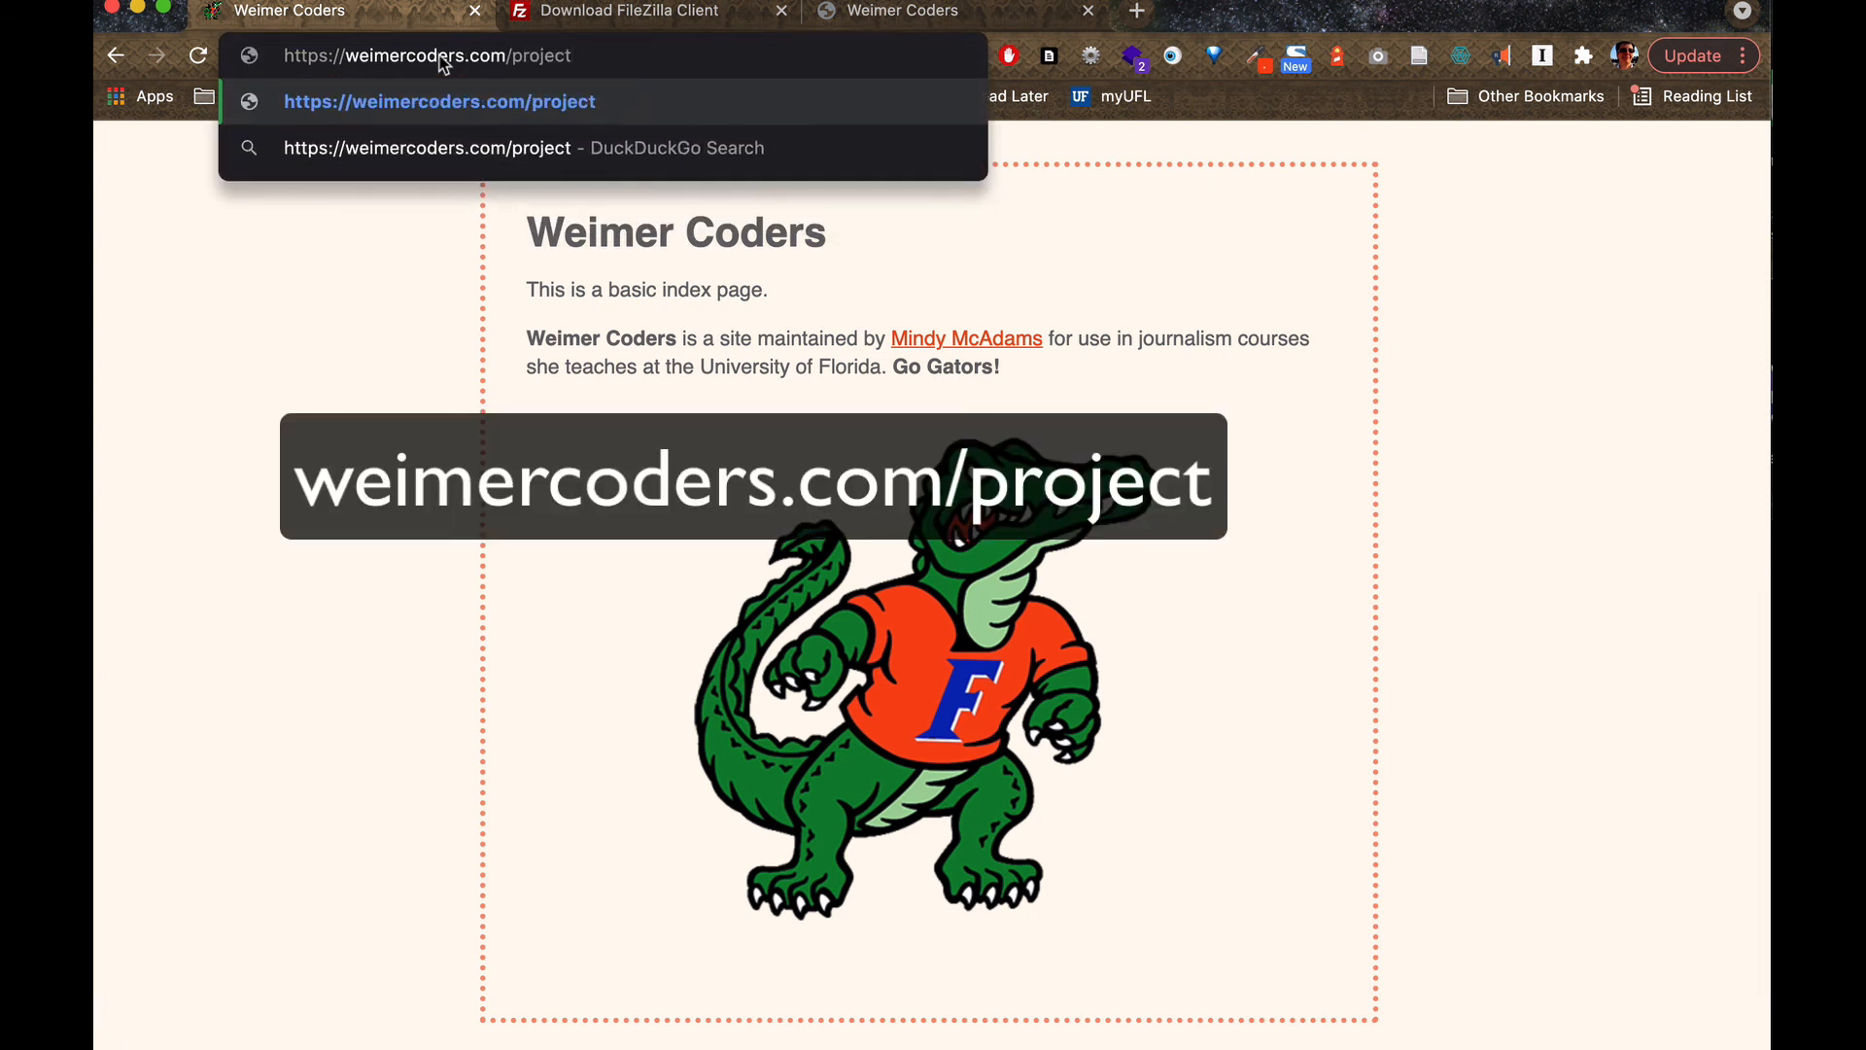
{"action": "key", "text": "Return"}
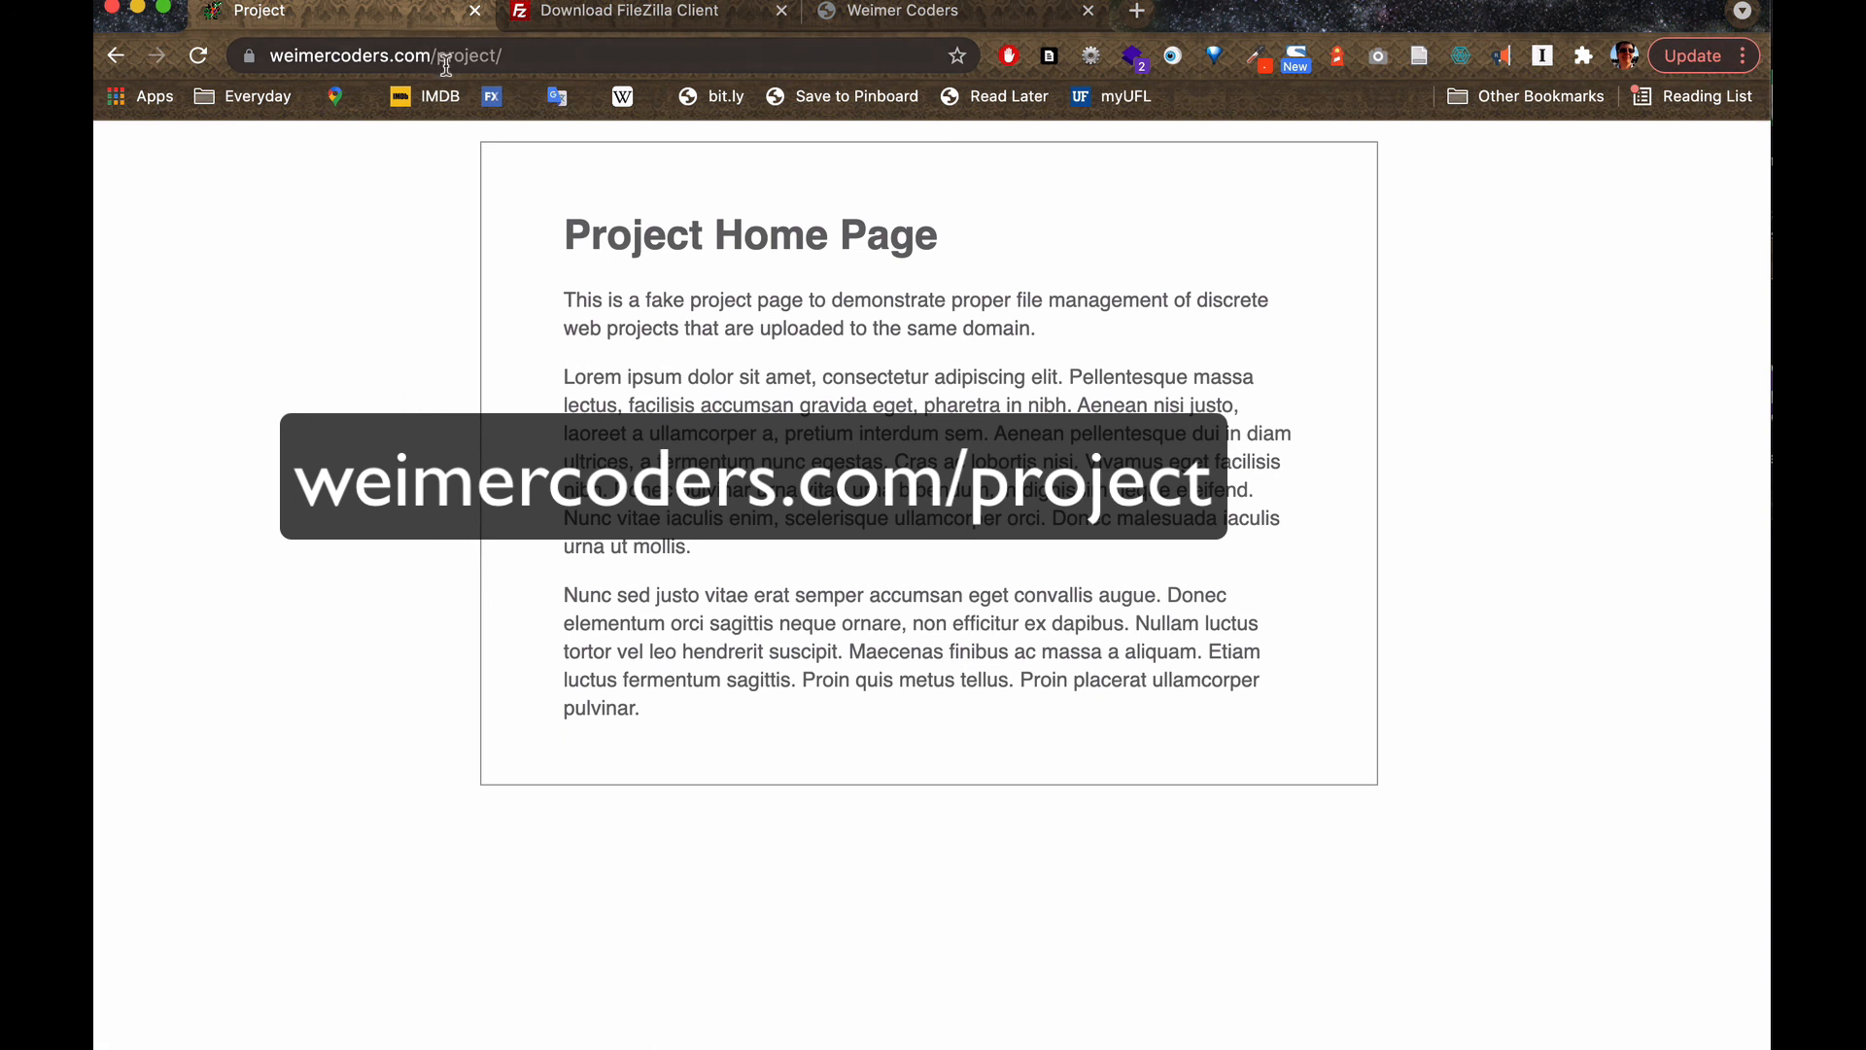
Remove the project path from the web address and load the weimercoders.com home page.
{"action": "left_click_drag", "start_coordinate": [435, 56], "coordinate": [551, 58]}
{"action": "key", "text": "BackSpace"}
{"action": "key", "text": "BackSpace"}
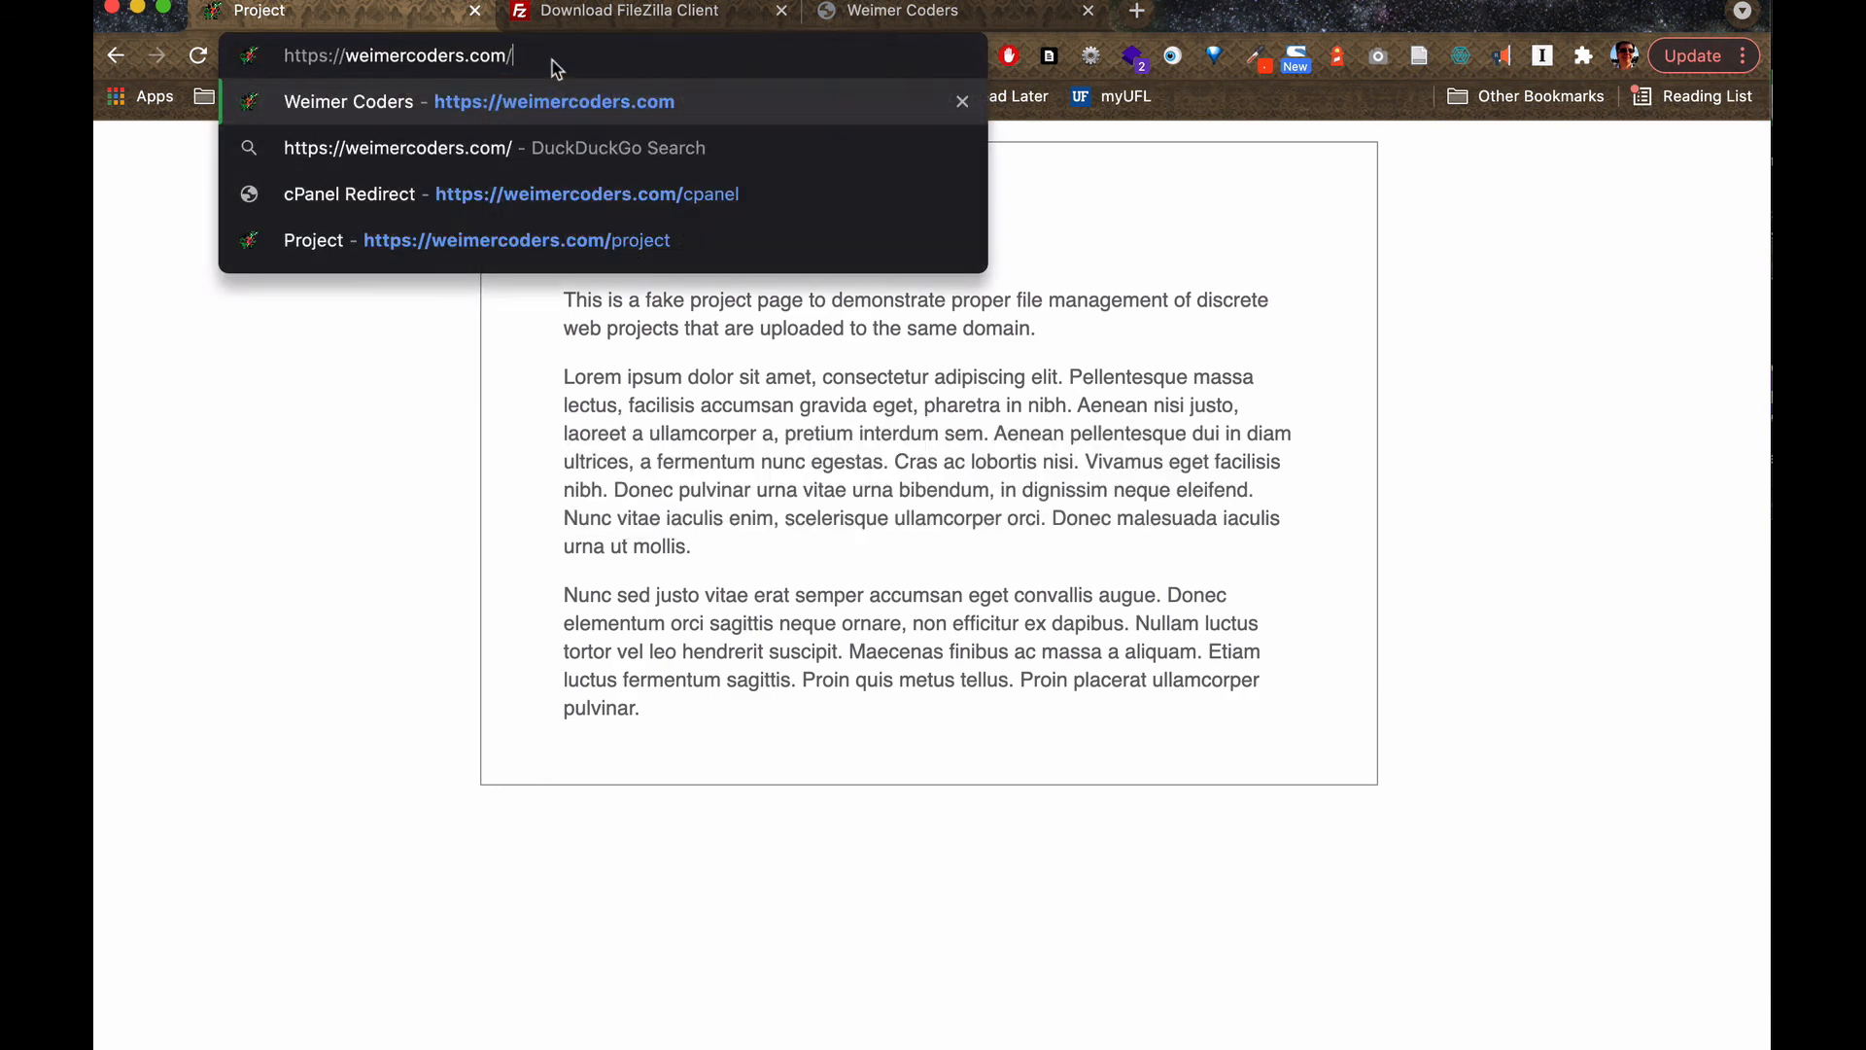
{"action": "key", "text": "Return"}
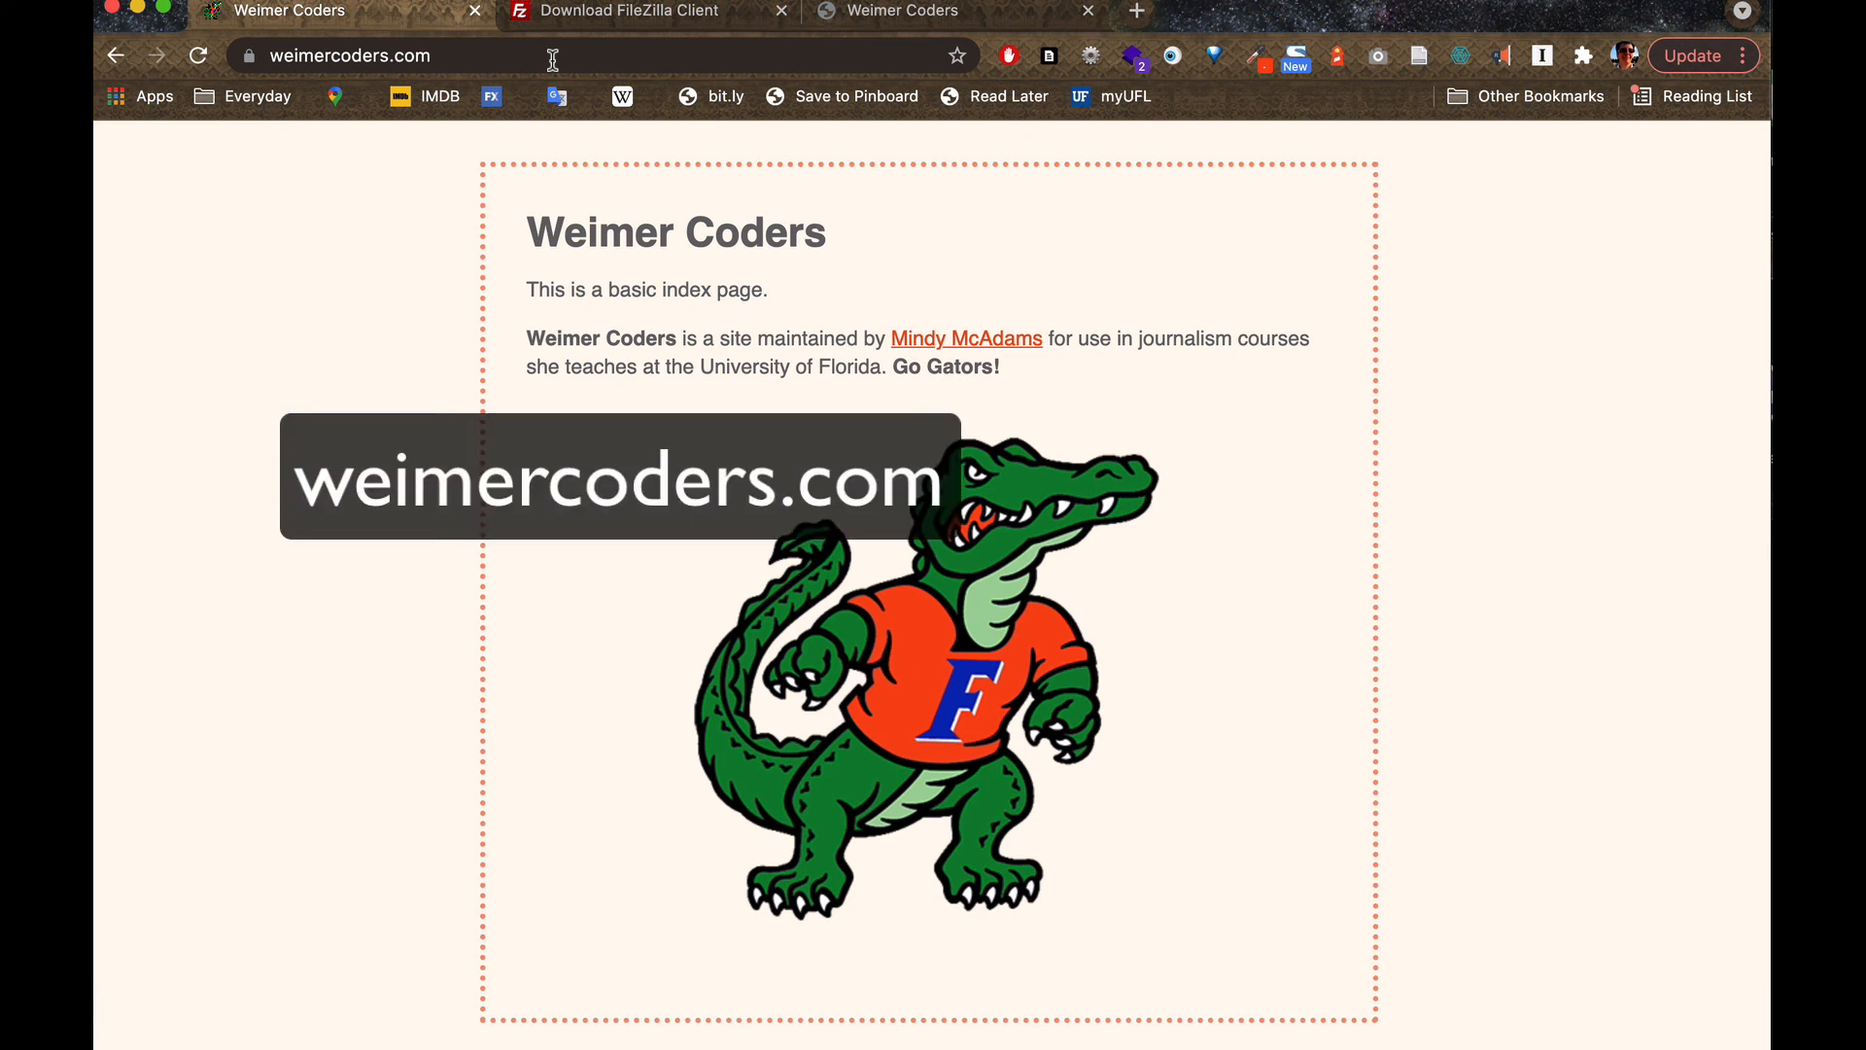
Append /project to the home page address and load the project page again.
{"action": "left_click", "coordinate": [553, 60]}
{"action": "left_click", "coordinate": [553, 60]}
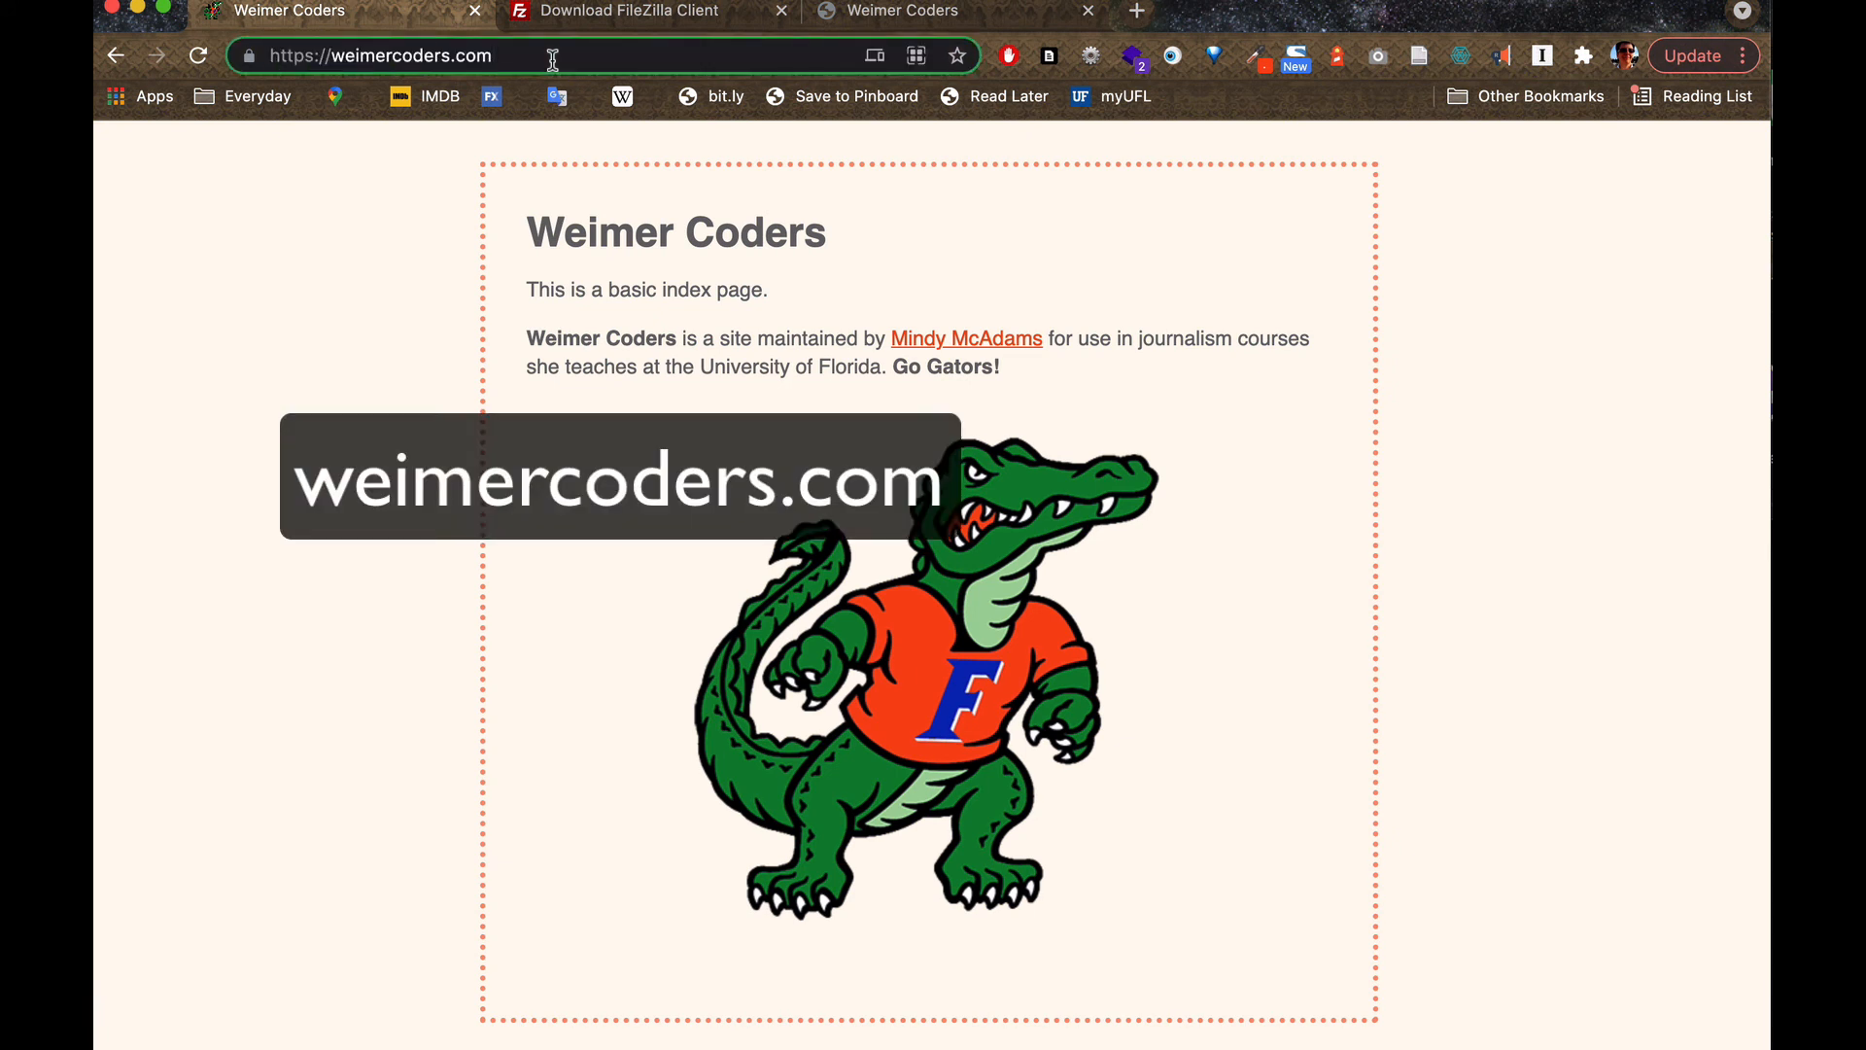
{"action": "type", "text": "/project"}
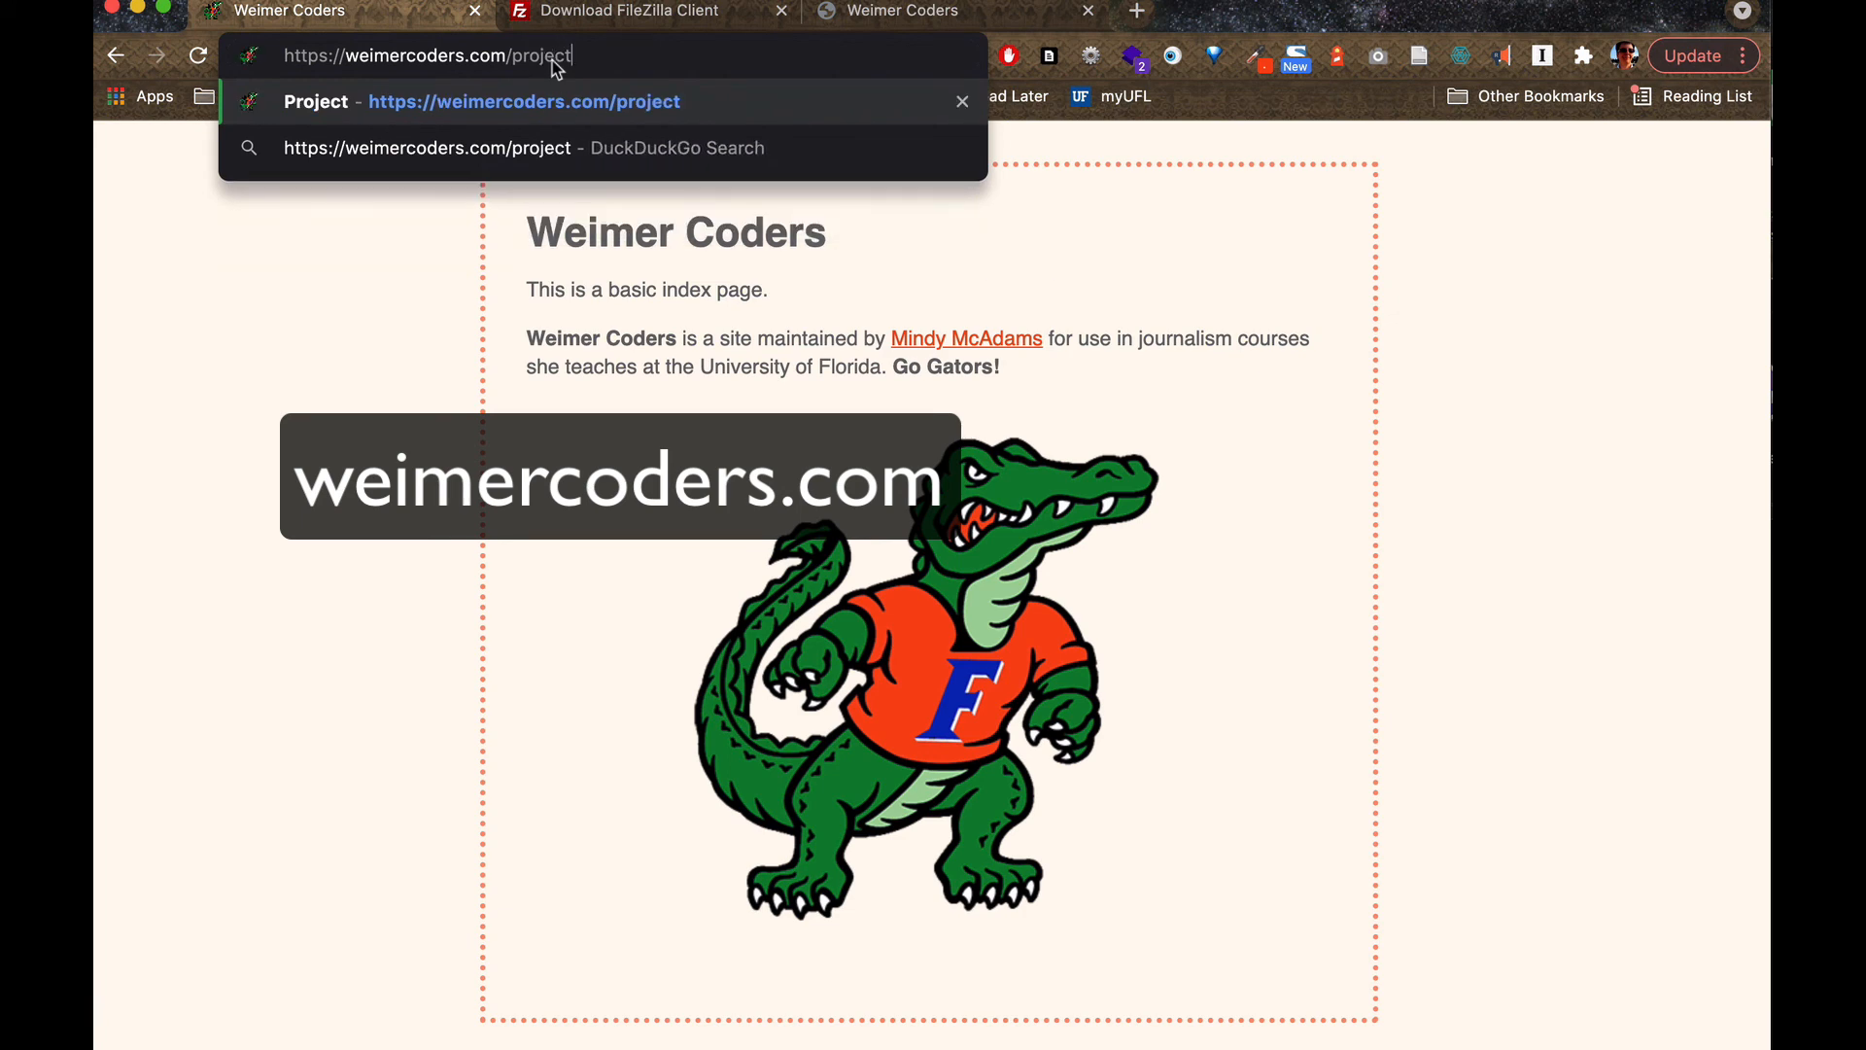
{"action": "key", "text": "Return"}
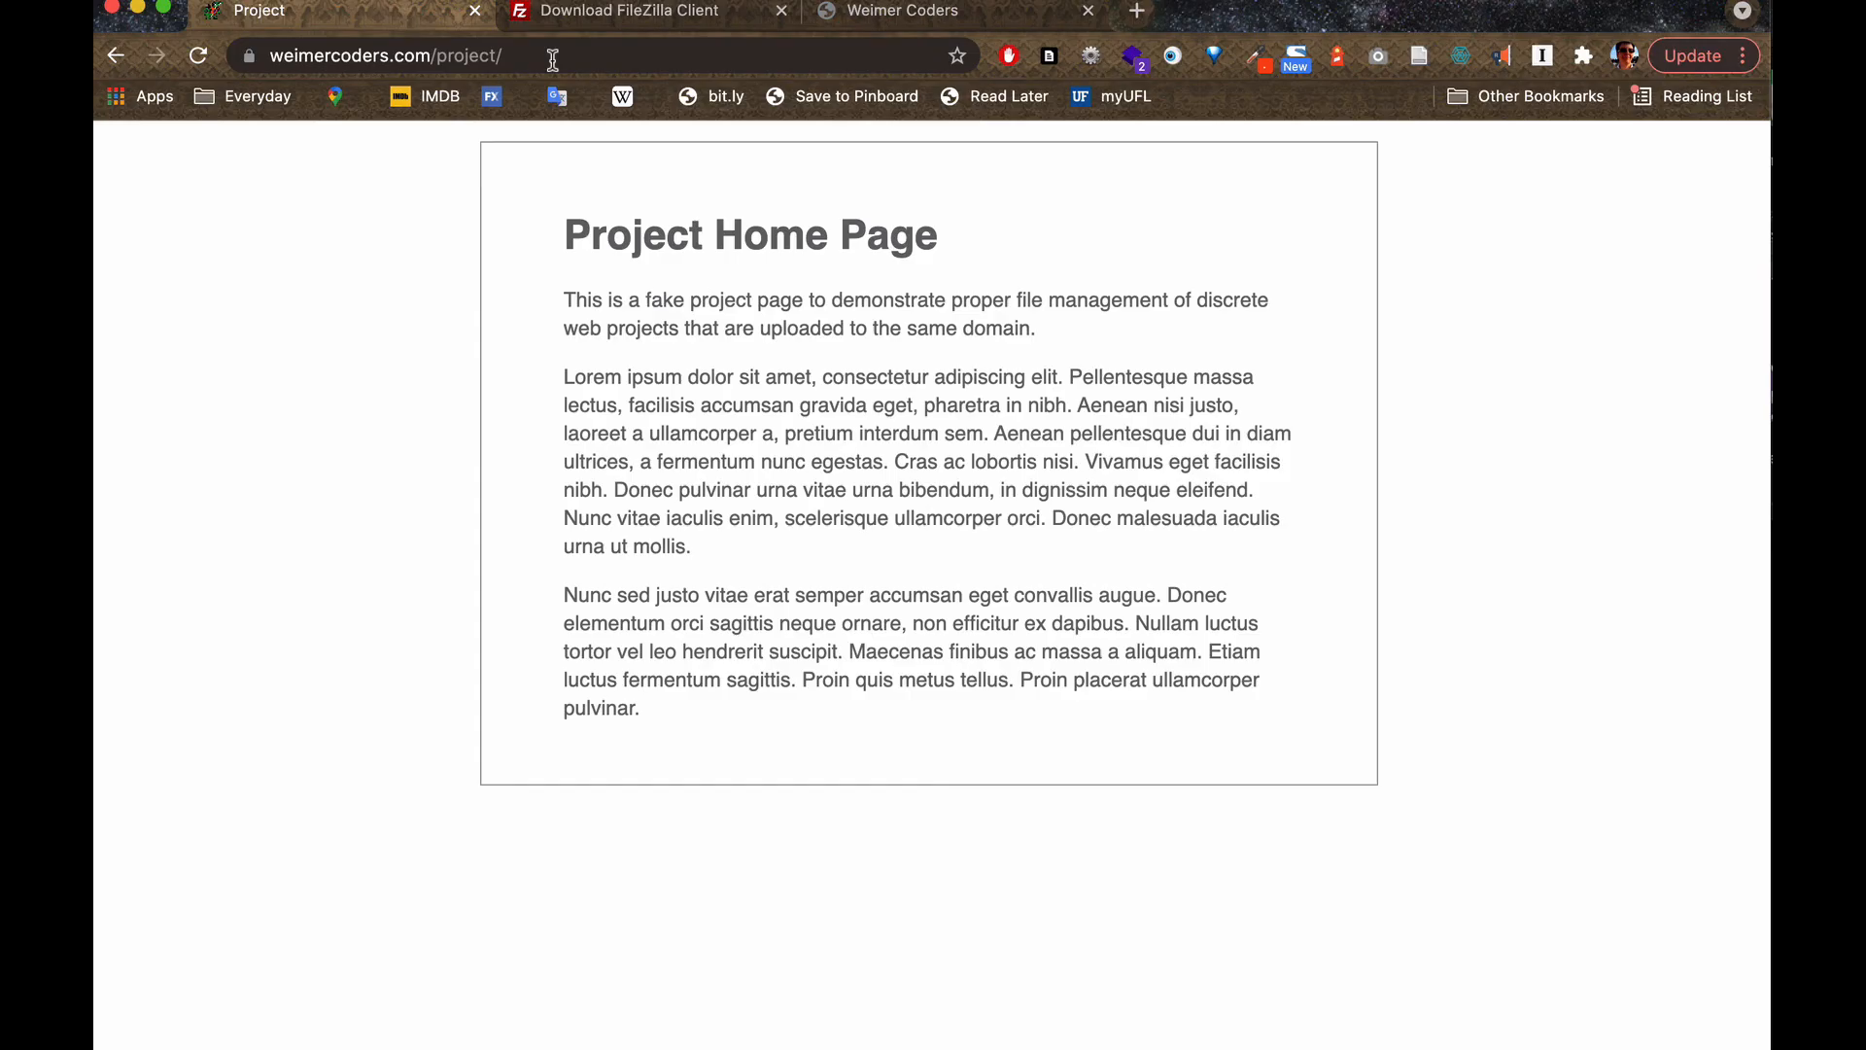
Switch to FileZilla, disconnect from the server and quit the program.
{"action": "key", "text": "super+Tab"}
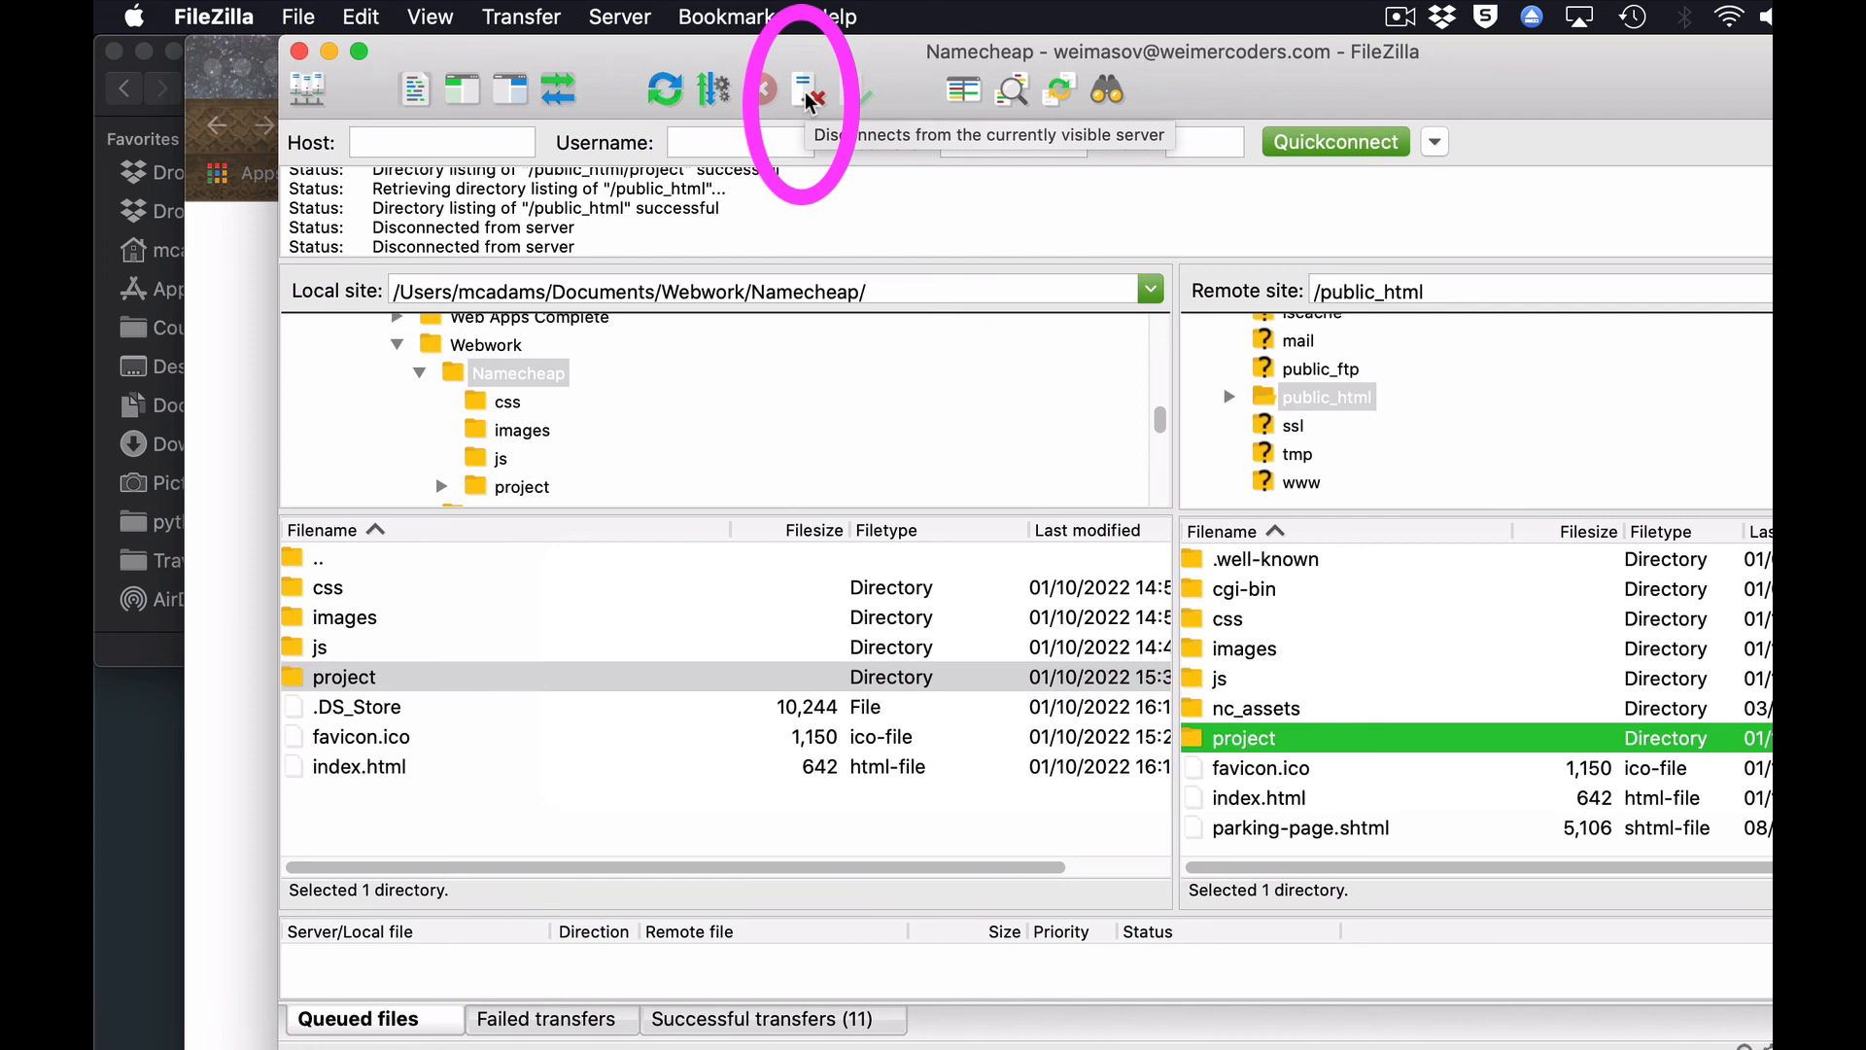
{"action": "left_click", "coordinate": [625, 20]}
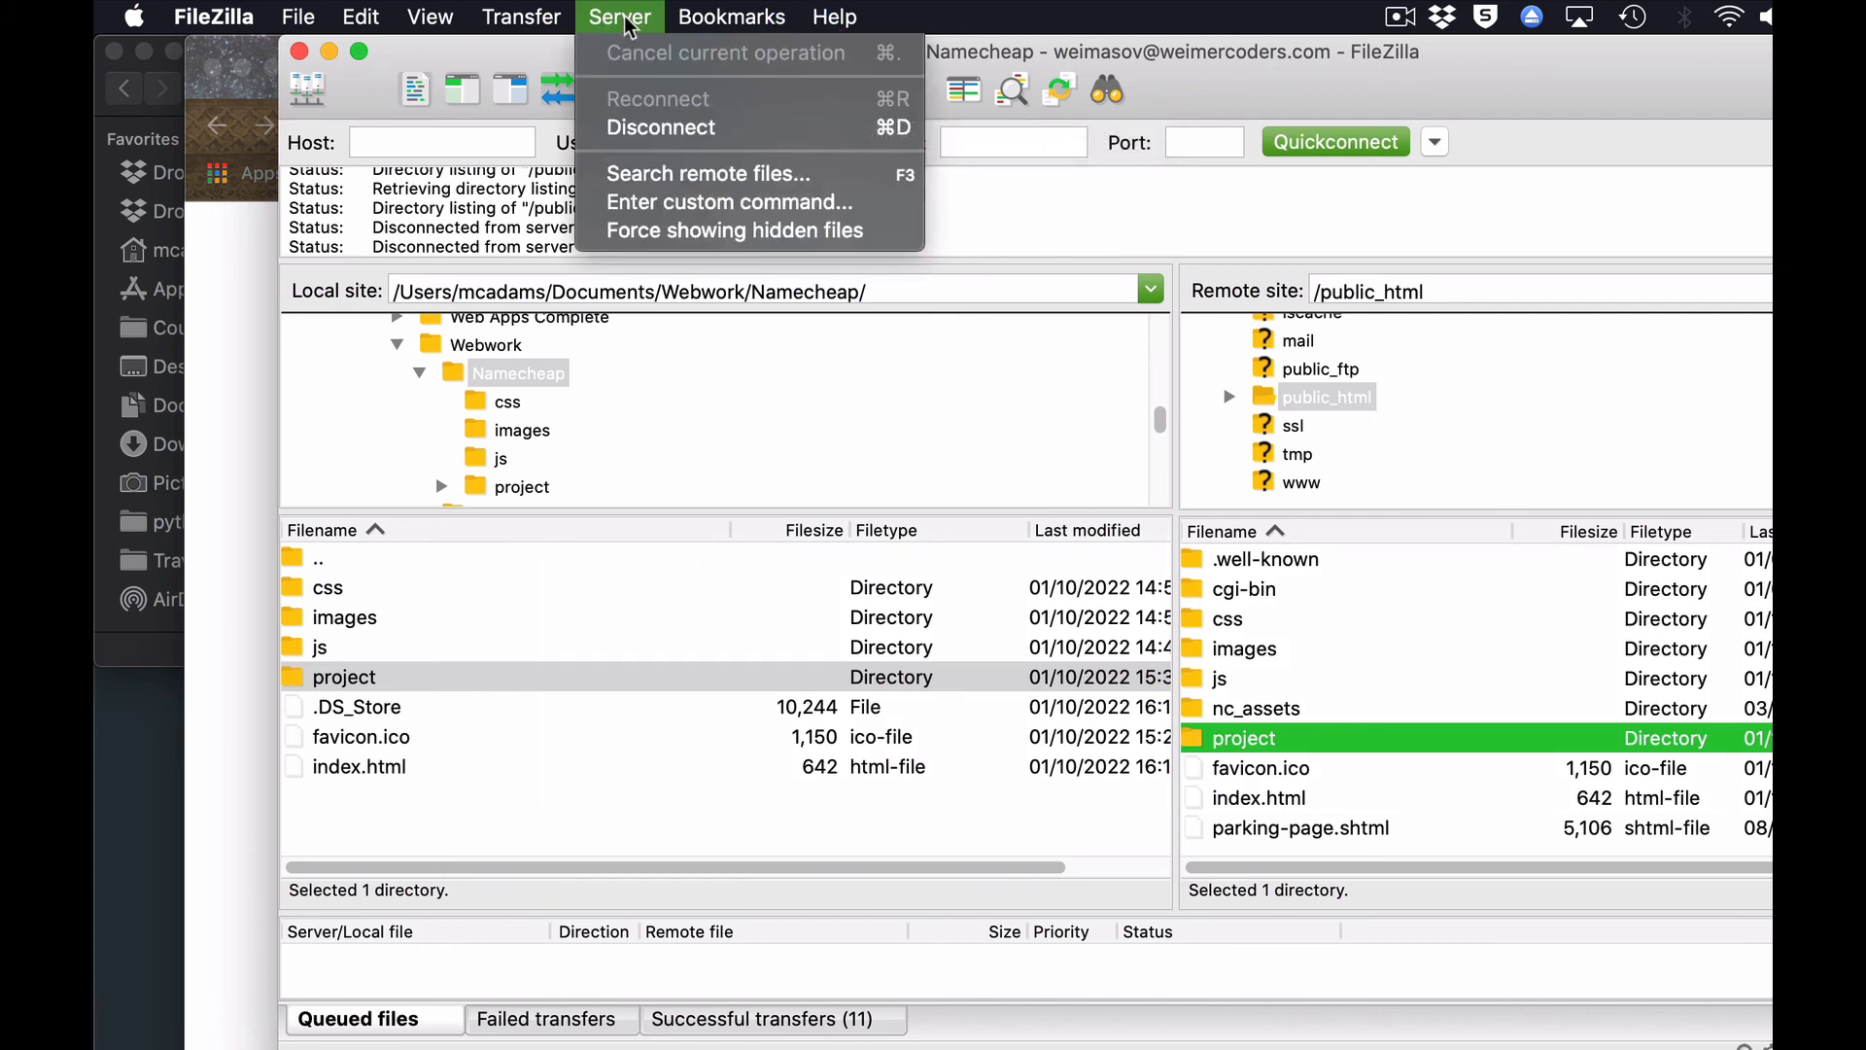
{"action": "left_click", "coordinate": [672, 134]}
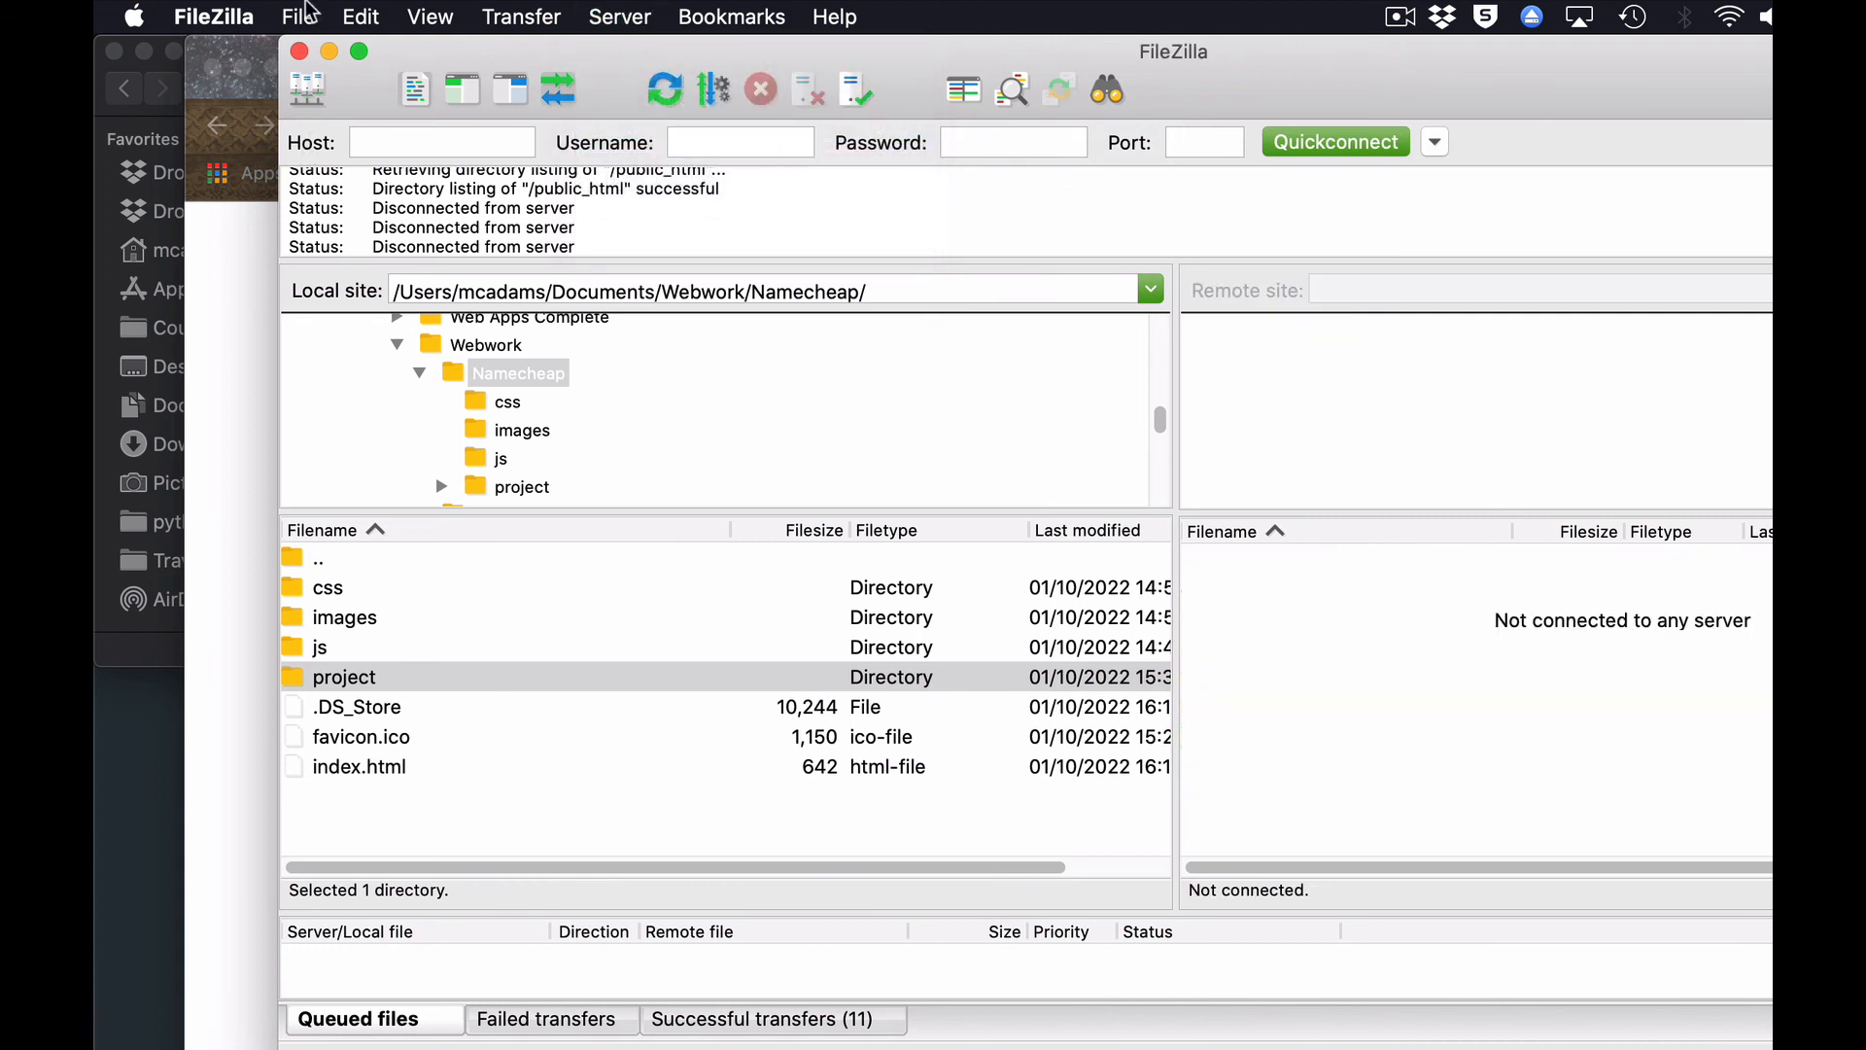
{"action": "left_click", "coordinate": [313, 19]}
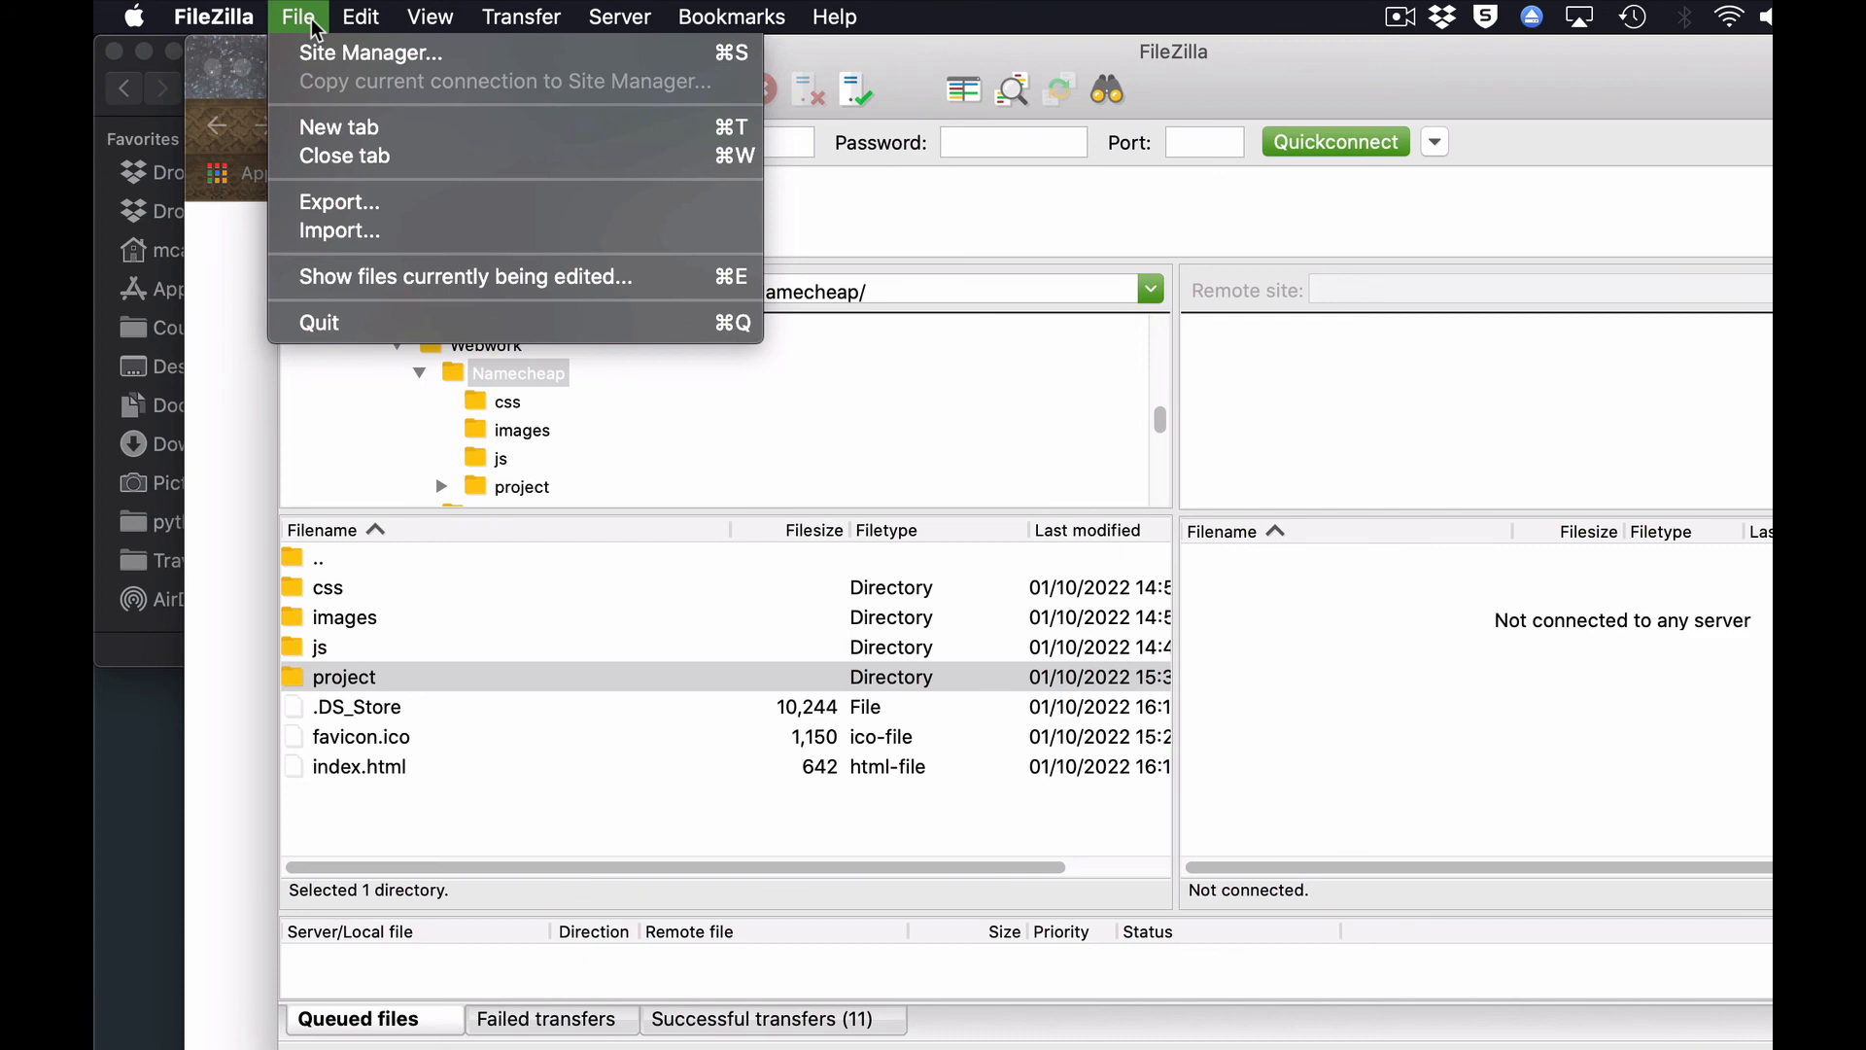
{"action": "left_click", "coordinate": [332, 323]}
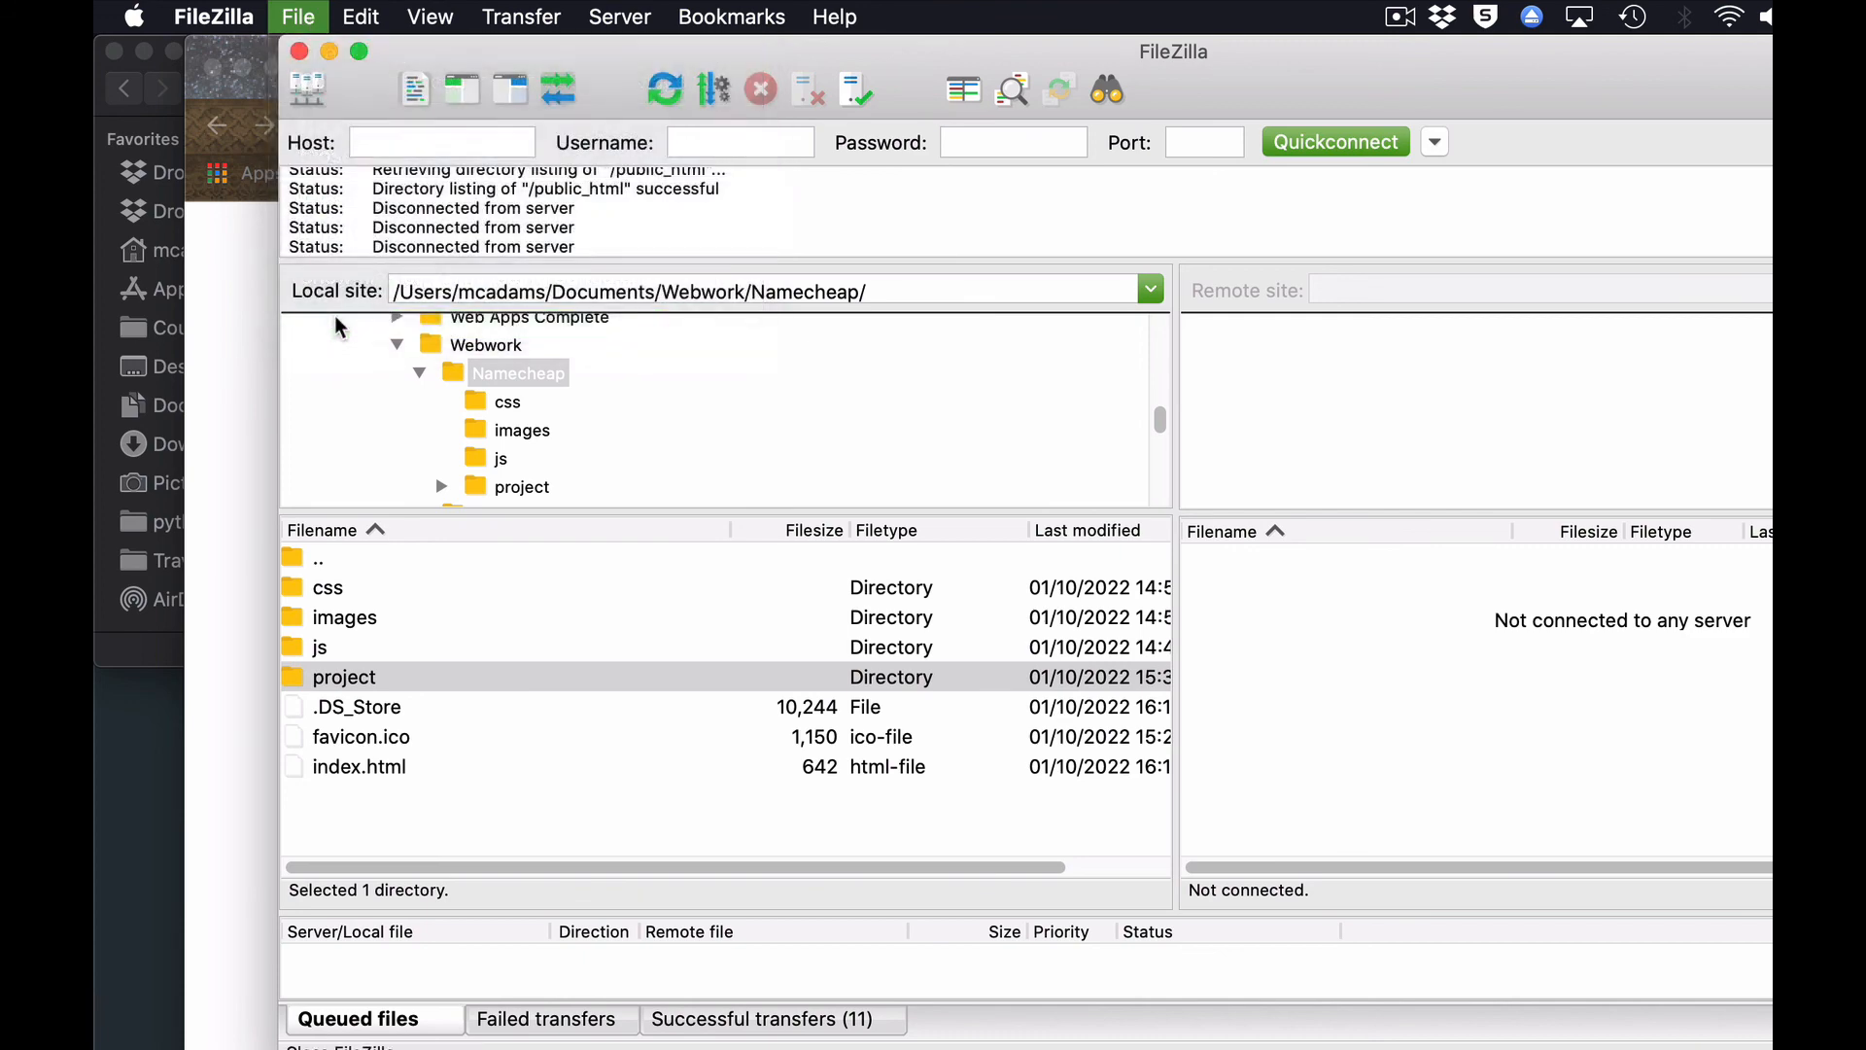